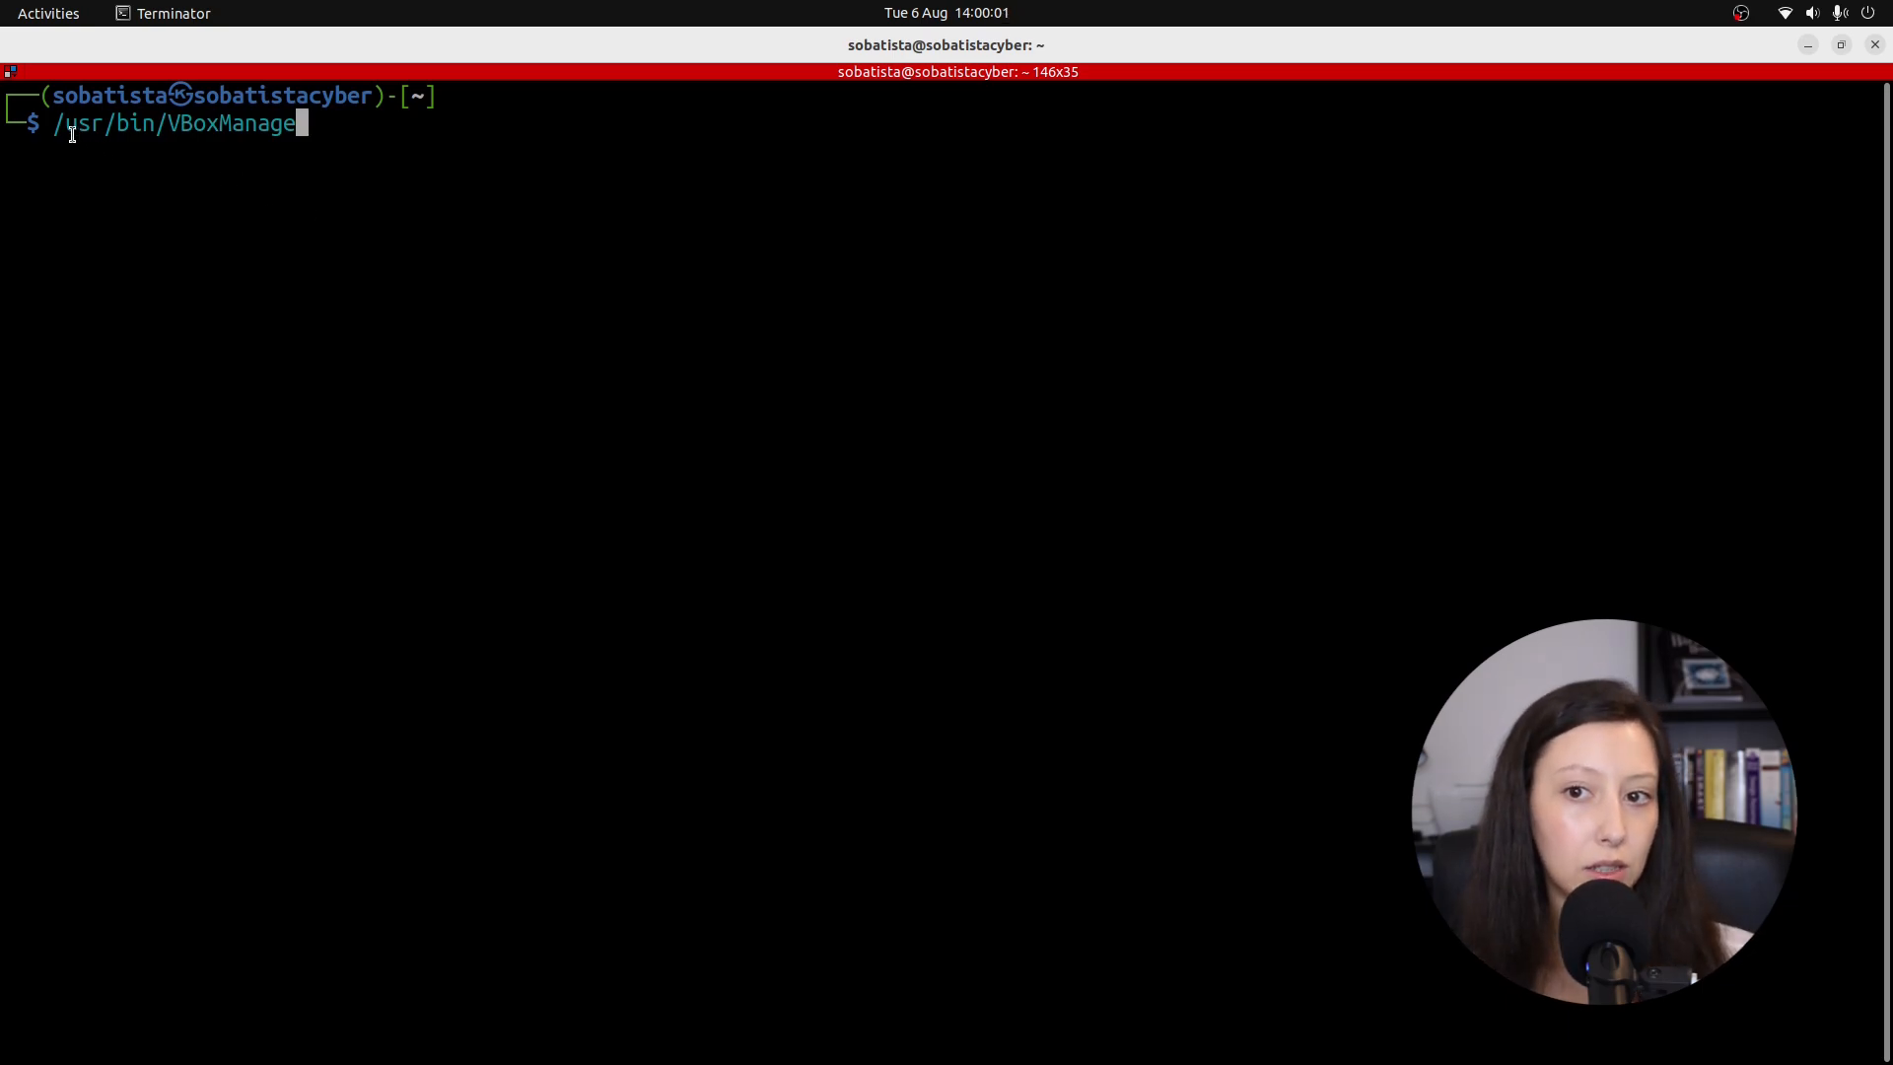
# Highlight the /usr/bin part of the typed /usr/bin/VBoxManage command.
pyautogui.moveTo(54, 124); pyautogui.dragTo(149, 120)
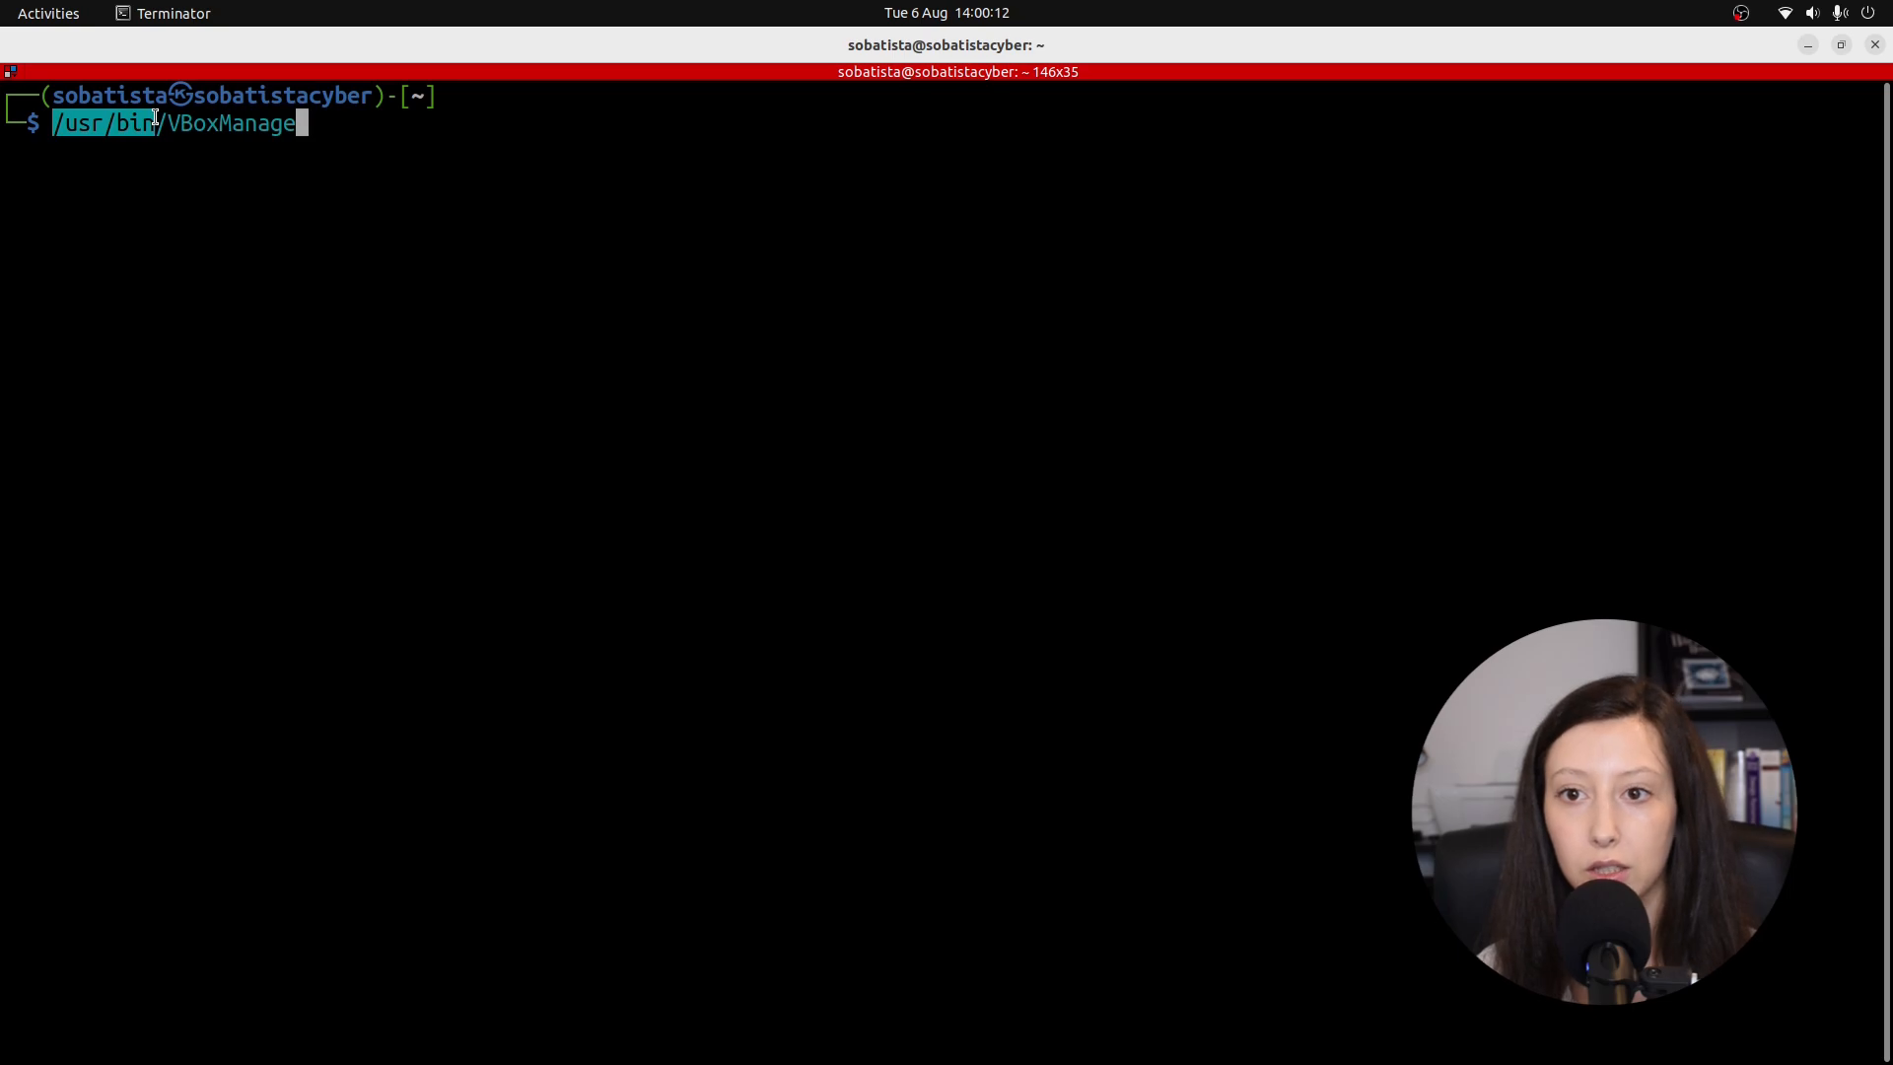
# Clear the prompt, run echo $PATH, and highlight /usr/bin in the output.
pyautogui.press('BackSpace')
pyautogui.press('BackSpace')
pyautogui.press('BackSpace')
pyautogui.press('BackSpace')
pyautogui.press('BackSpace')
pyautogui.press('BackSpace')
pyautogui.press('BackSpace')
pyautogui.press('BackSpace')
pyautogui.press('BackSpace')
pyautogui.press('BackSpace')
pyautogui.press('BackSpace')
pyautogui.press('BackSpace')
pyautogui.press('BackSpace')
pyautogui.press('BackSpace')
pyautogui.press('BackSpace')
pyautogui.press('BackSpace')
pyautogui.press('BackSpace')
pyautogui.press('BackSpace')
pyautogui.press('BackSpace')
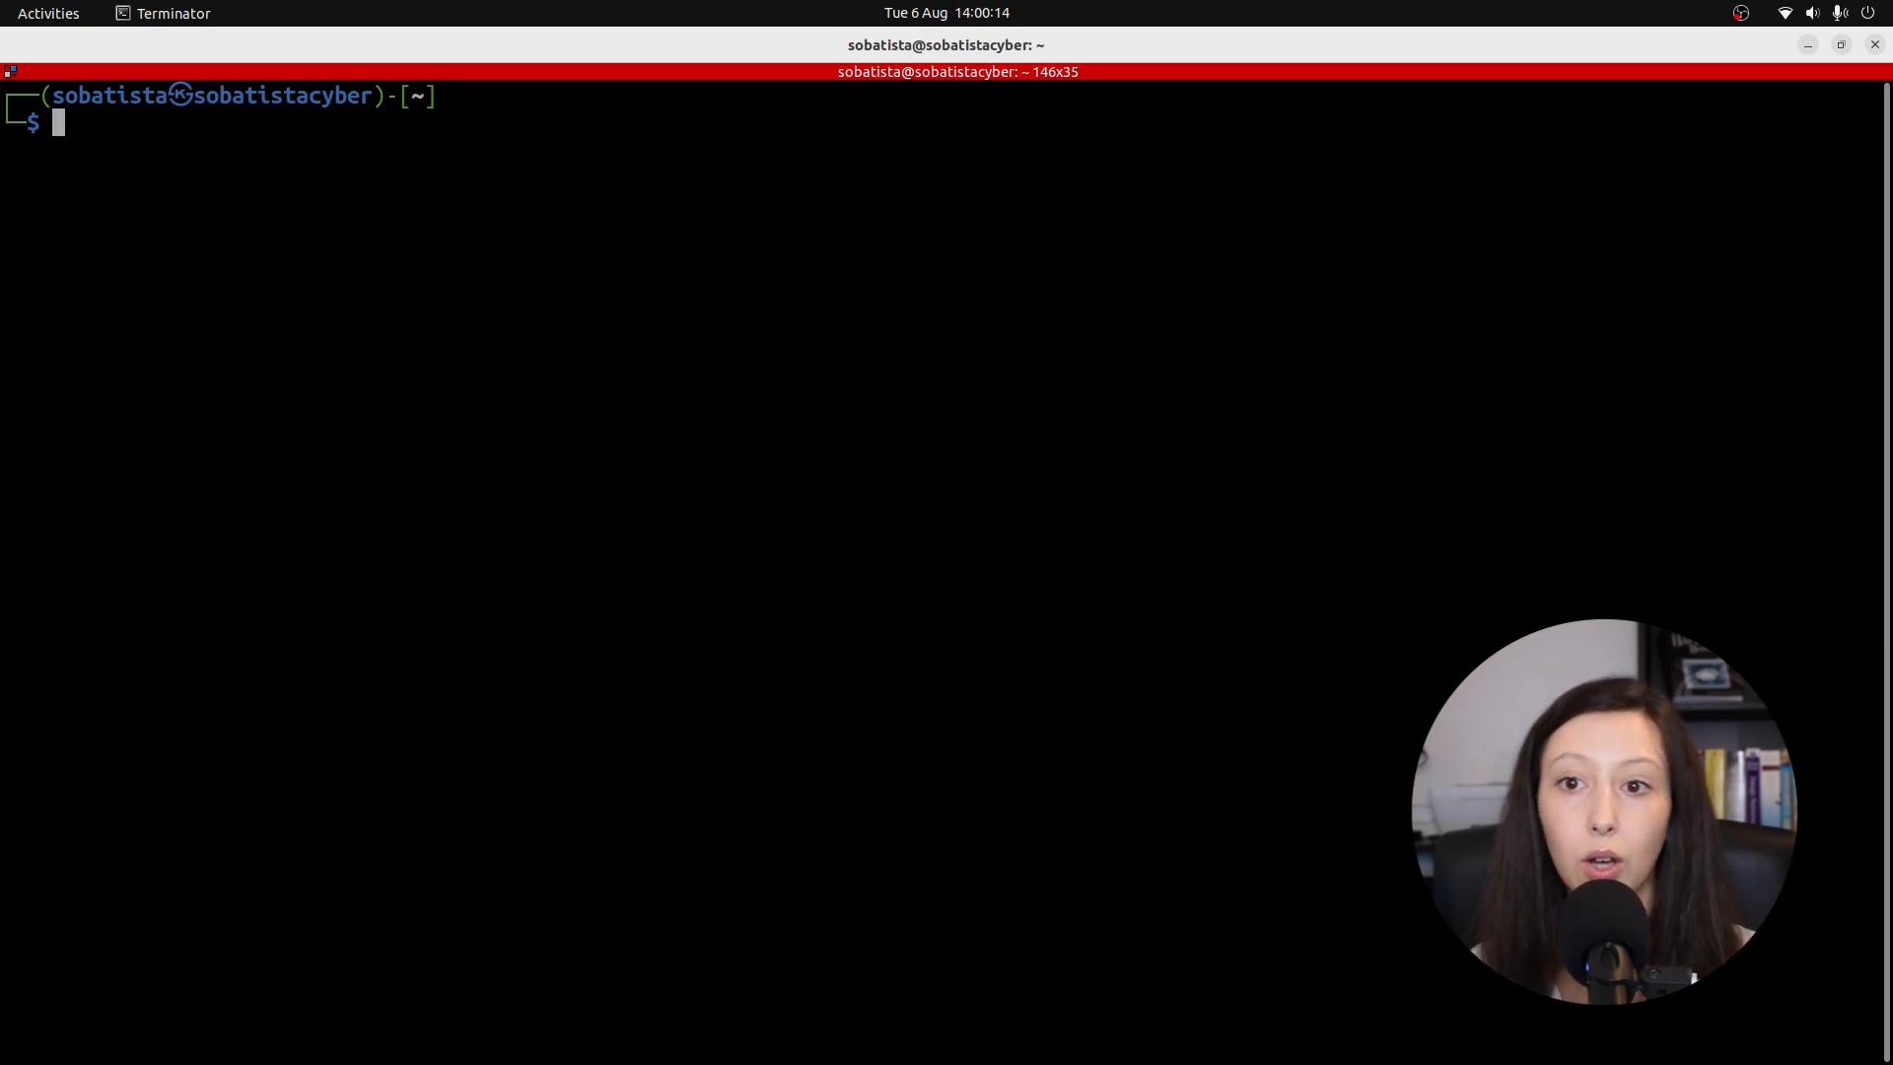
pyautogui.write('echo')
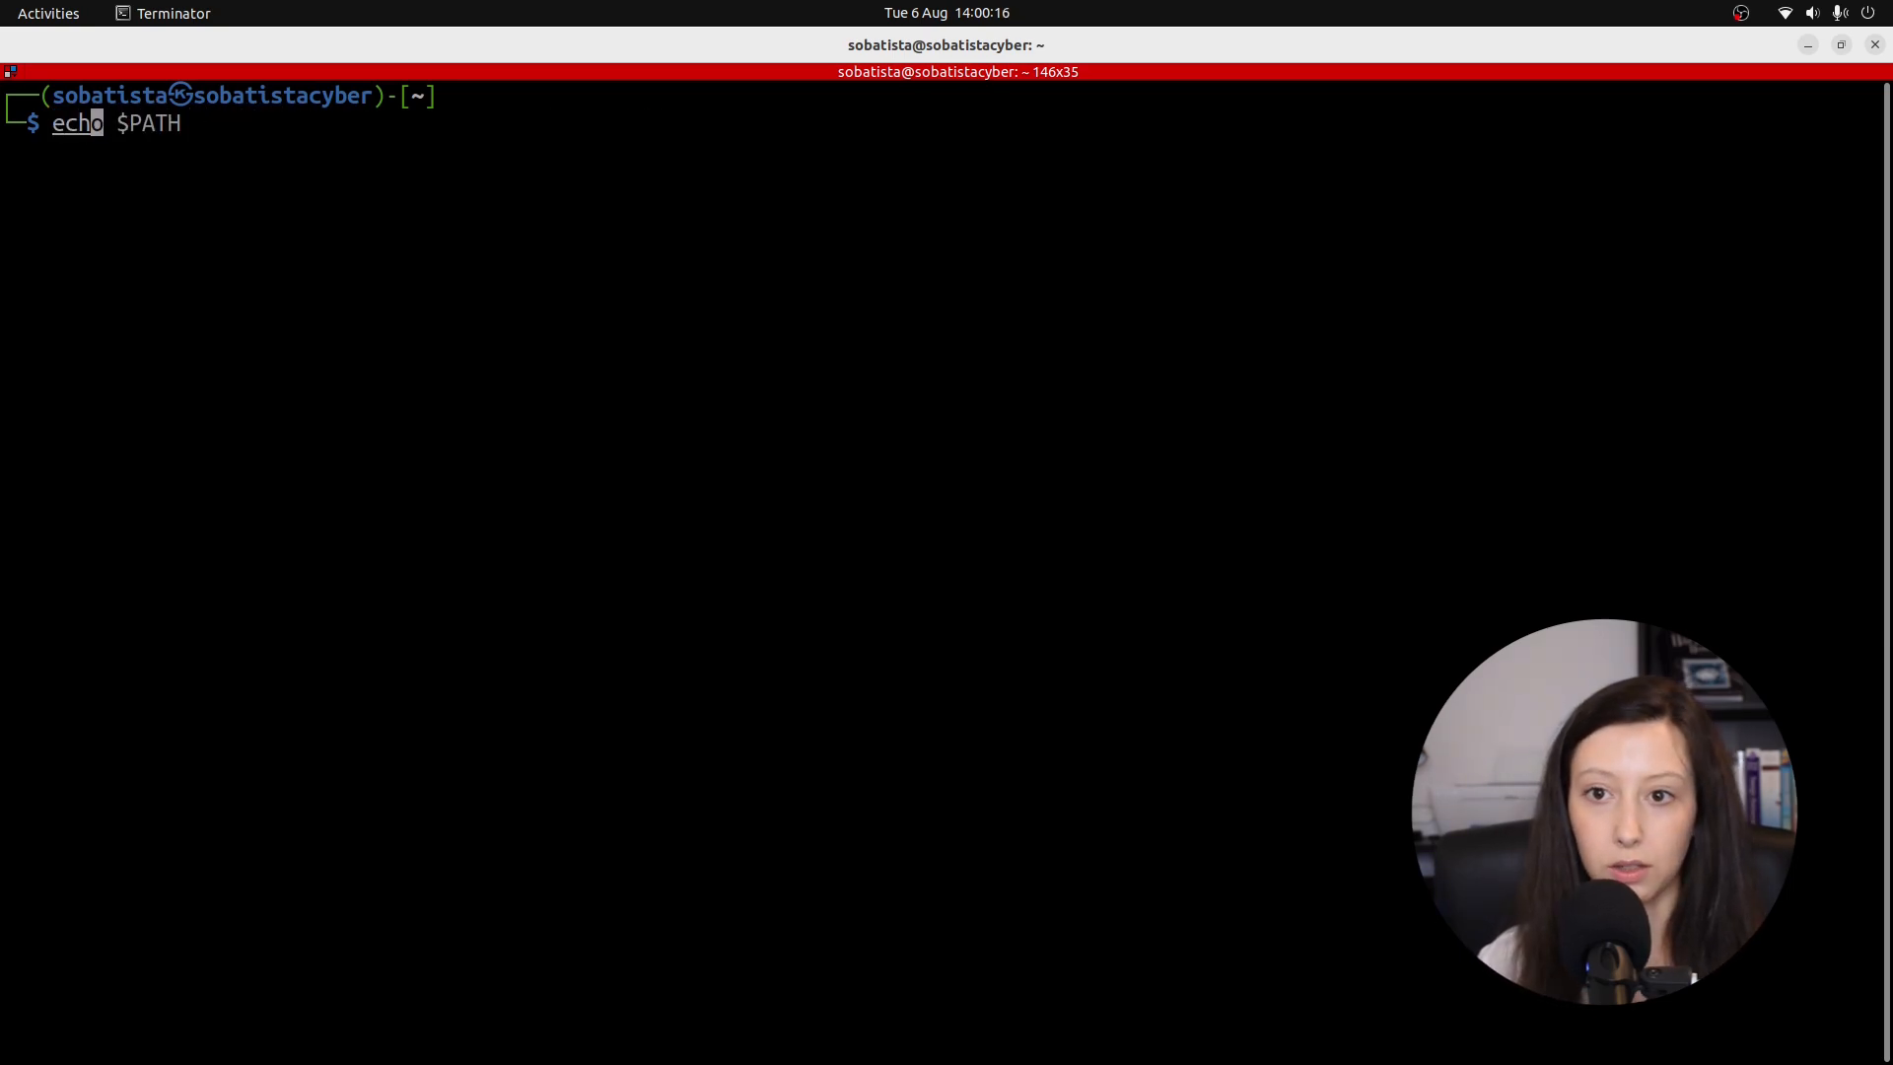
pyautogui.press('Right')
pyautogui.press('Return')
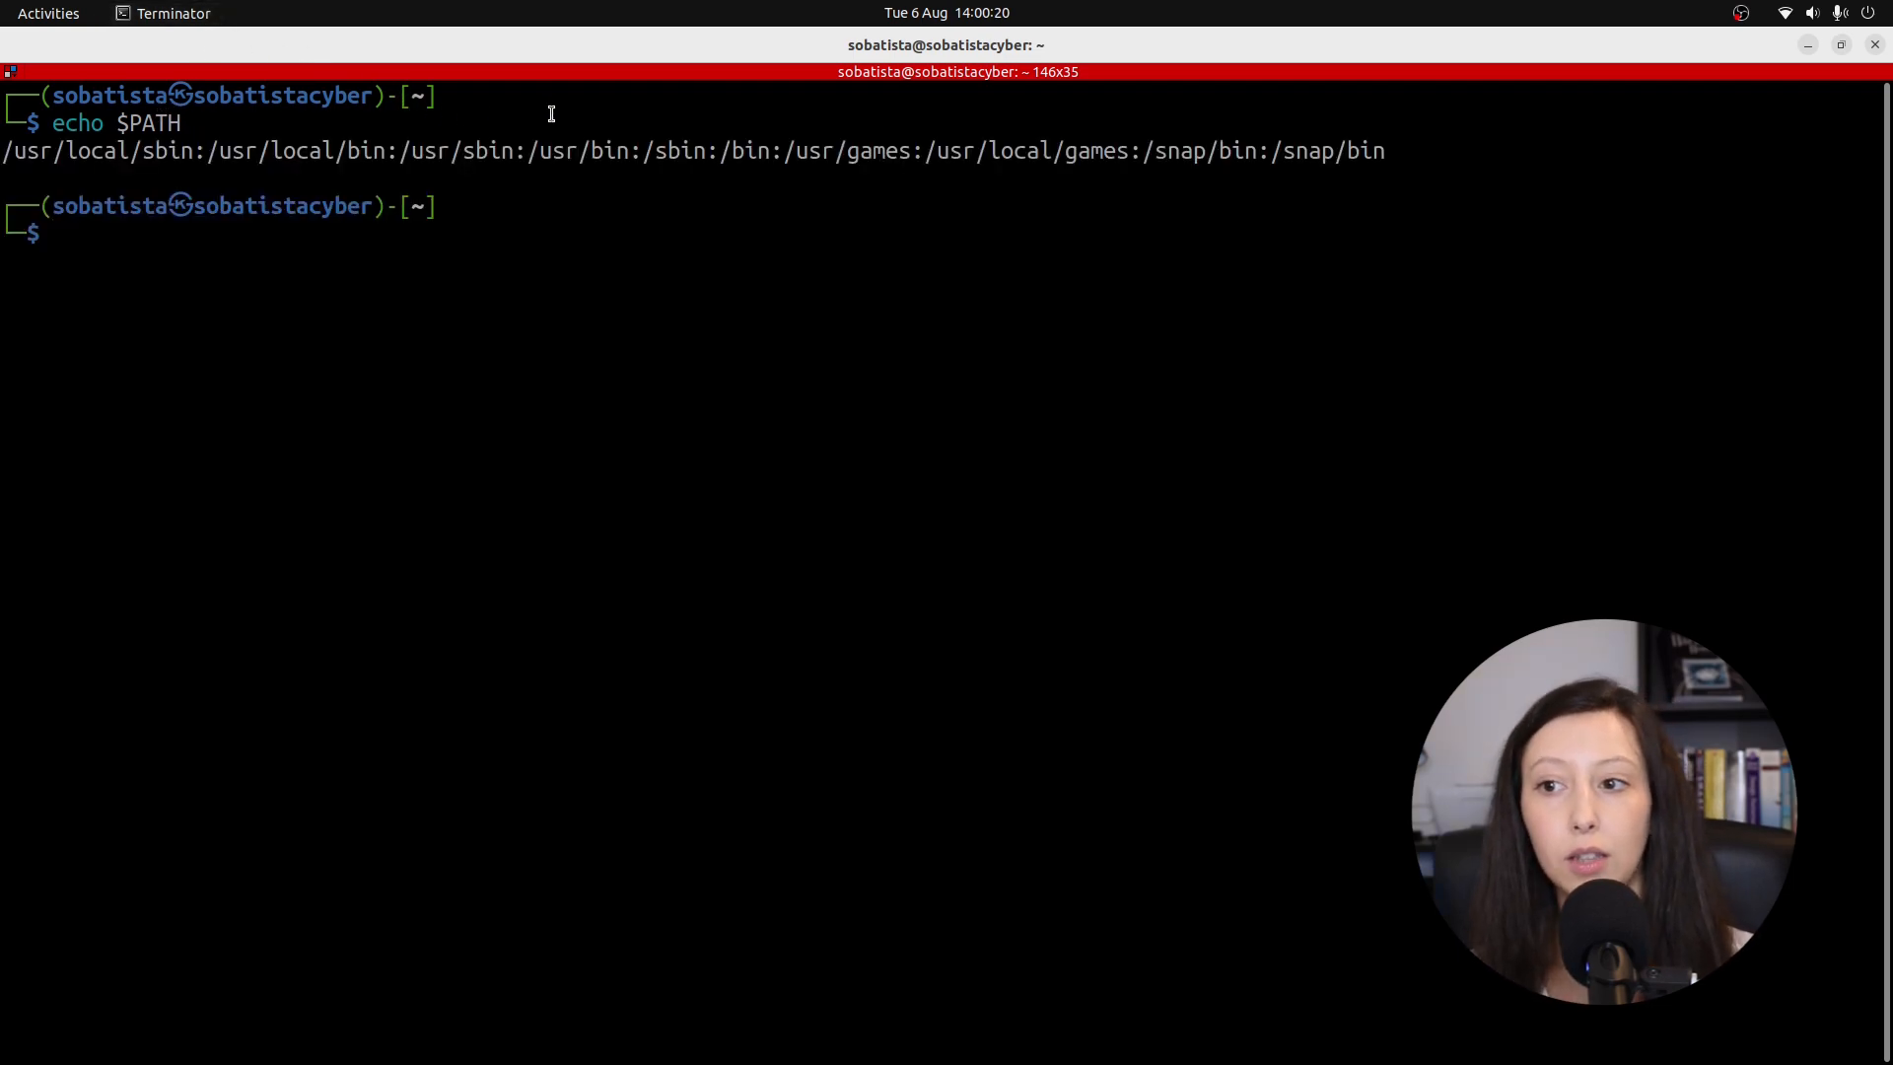
pyautogui.moveTo(528, 150); pyautogui.dragTo(625, 150)
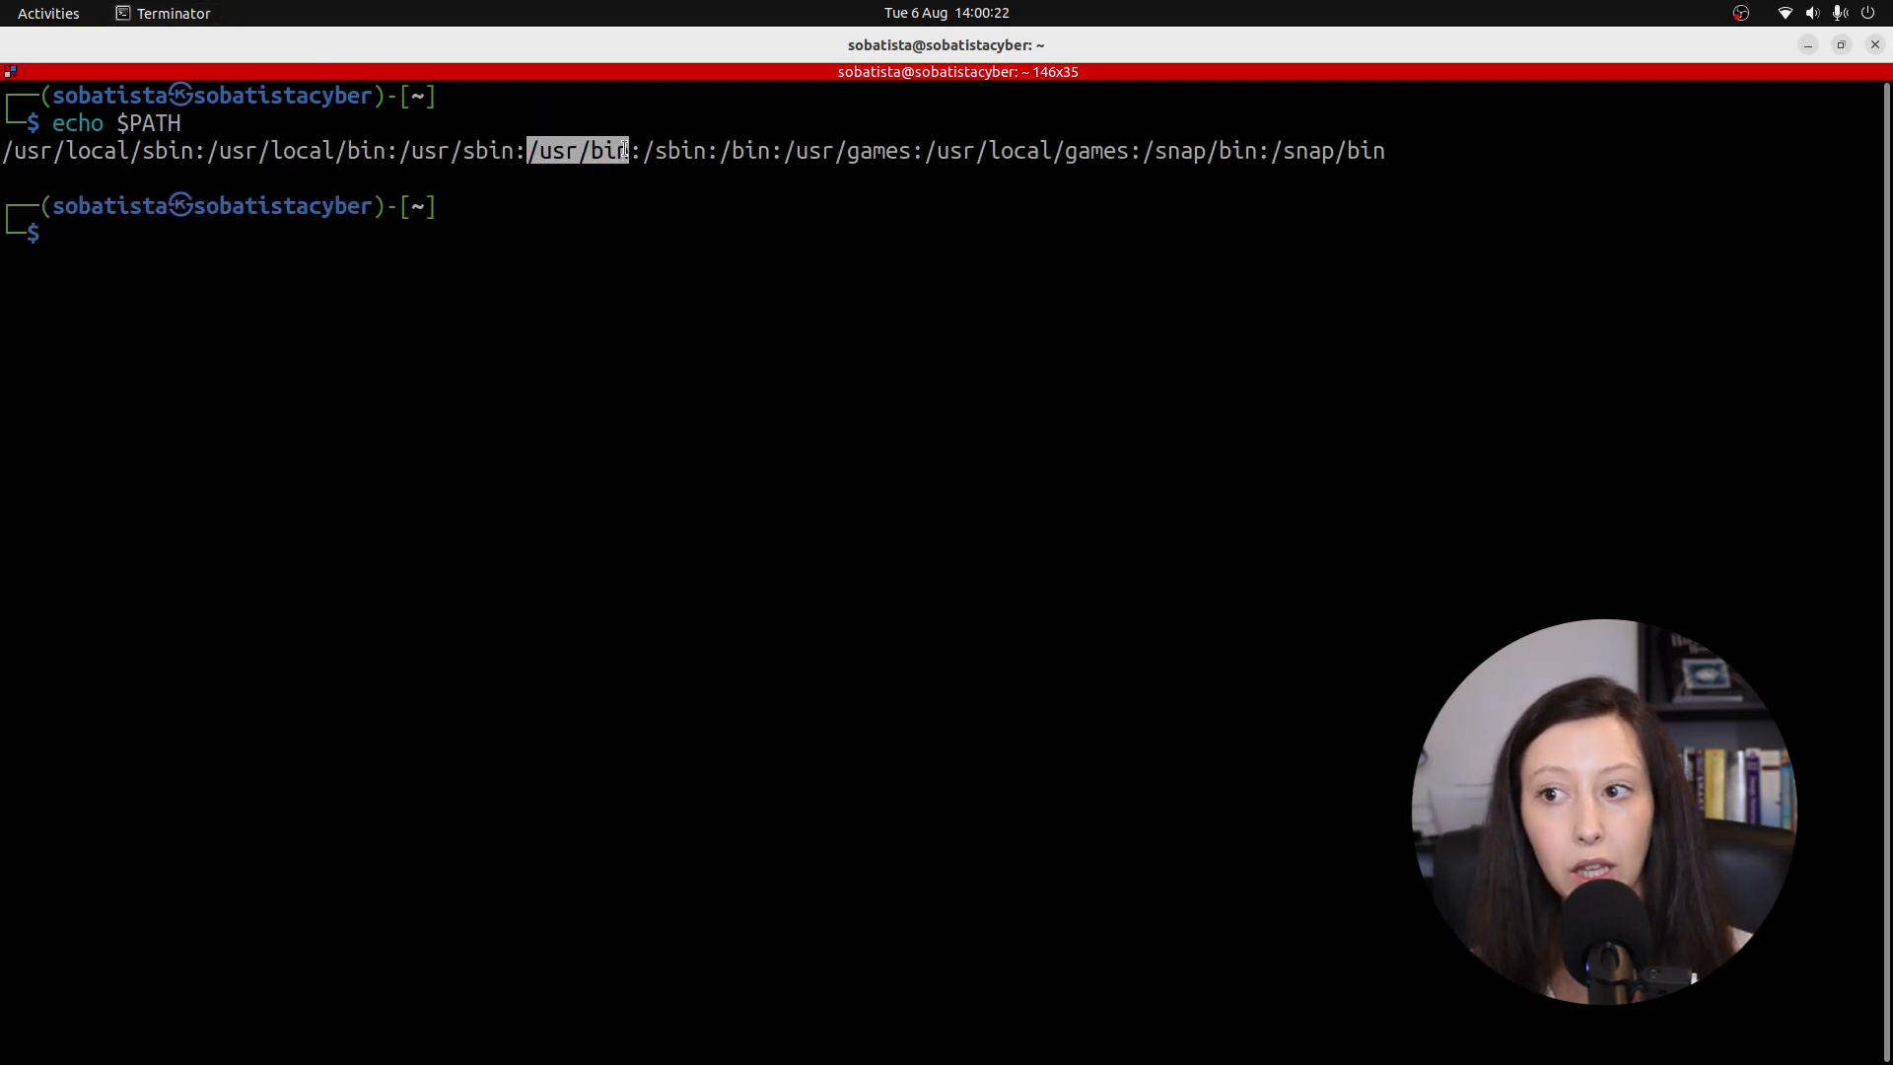
# Enter nano ~/.bashrc at a fresh prompt.
pyautogui.click(122, 291)
pyautogui.write('nano ~/.bashrc')
pyautogui.press('Right')
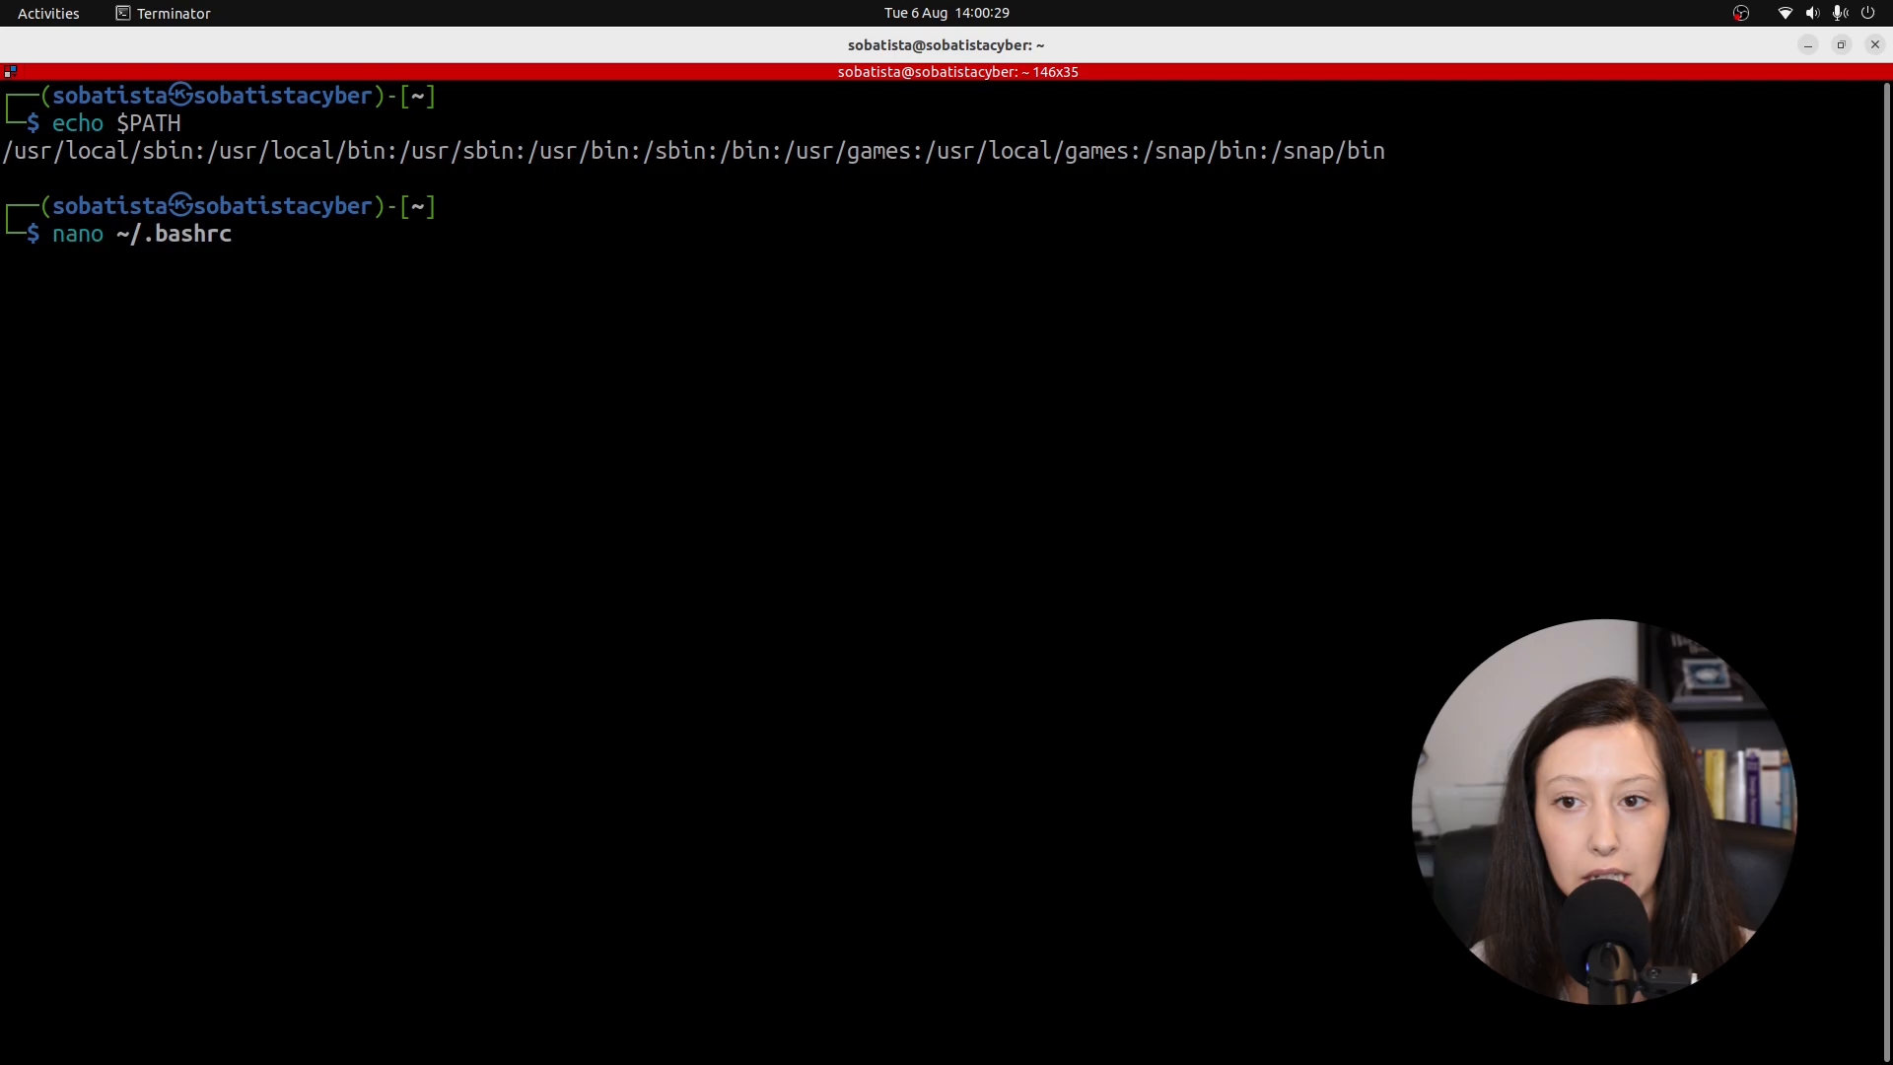
# Open ~/.bashrc in nano and delete the trailing export PATH line.
pyautogui.press('Return')
pyautogui.scroll(-12, 292, 579)
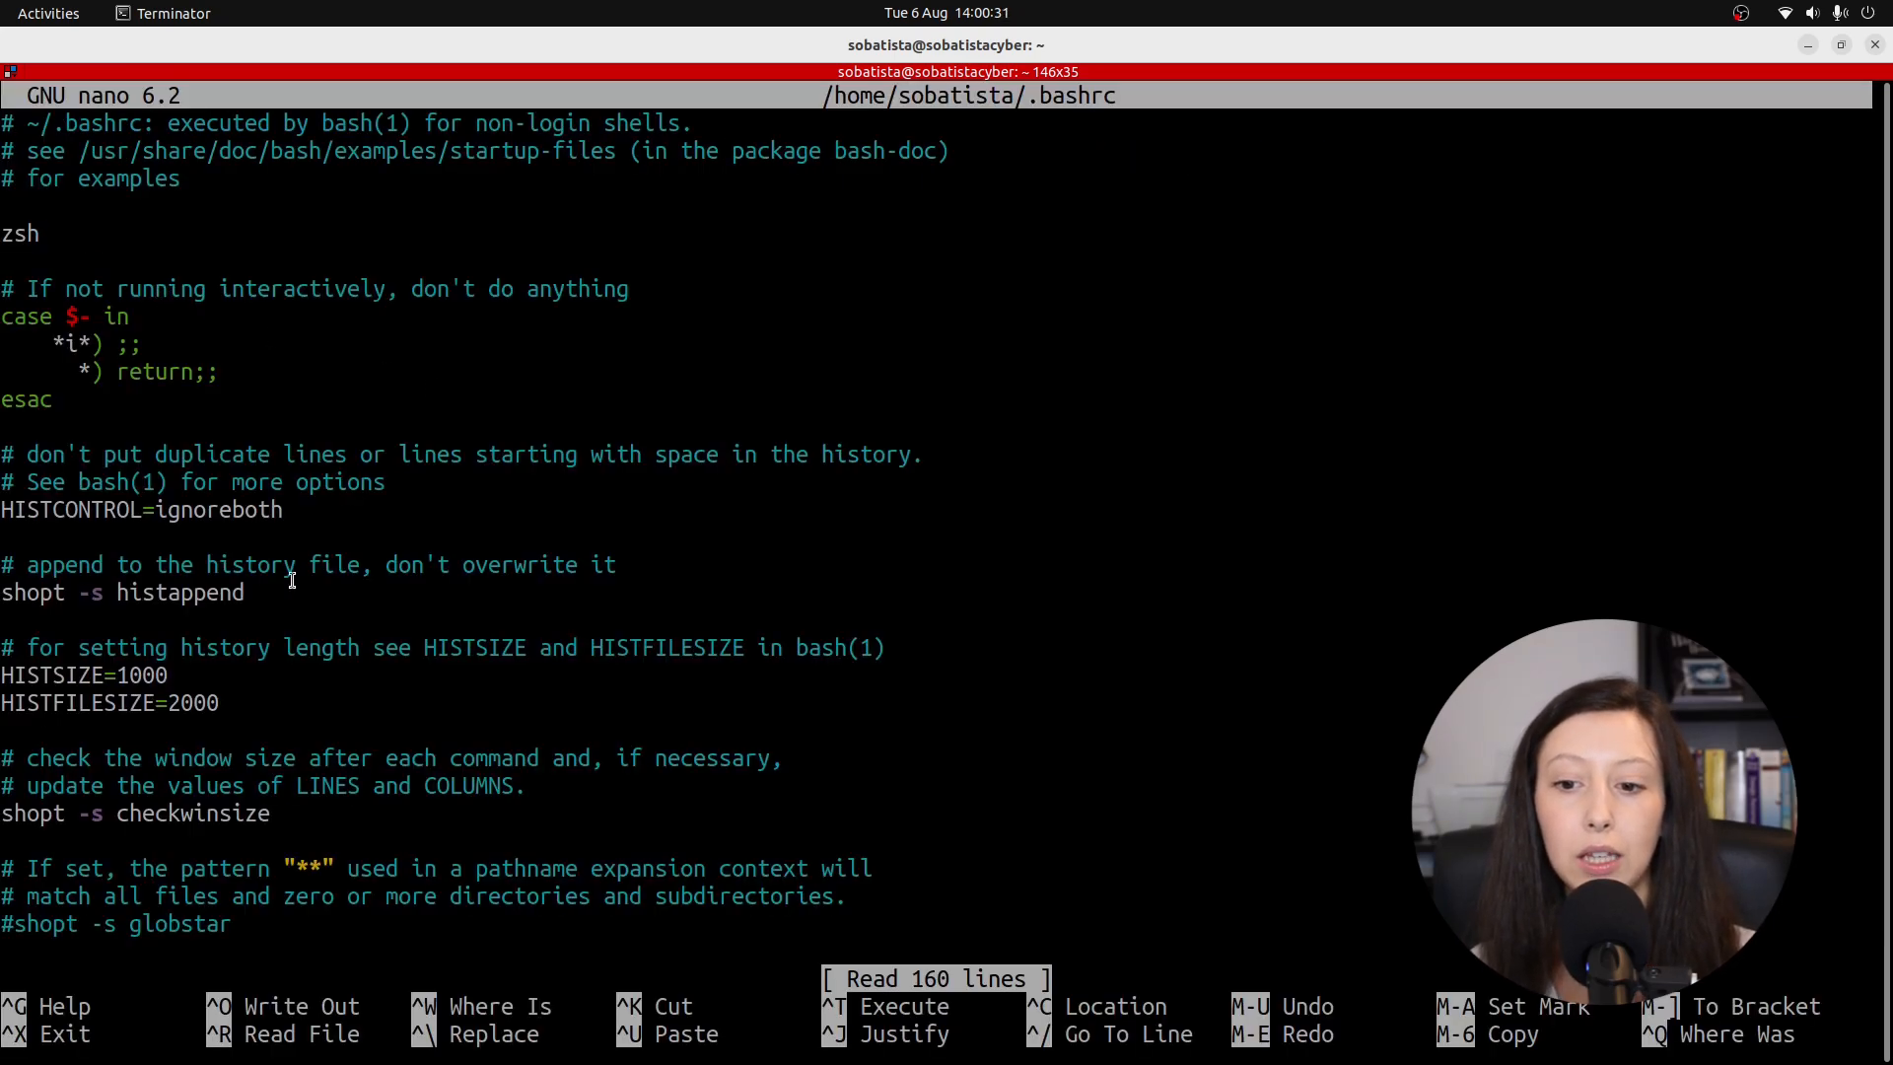
pyautogui.scroll(-20, 292, 580)
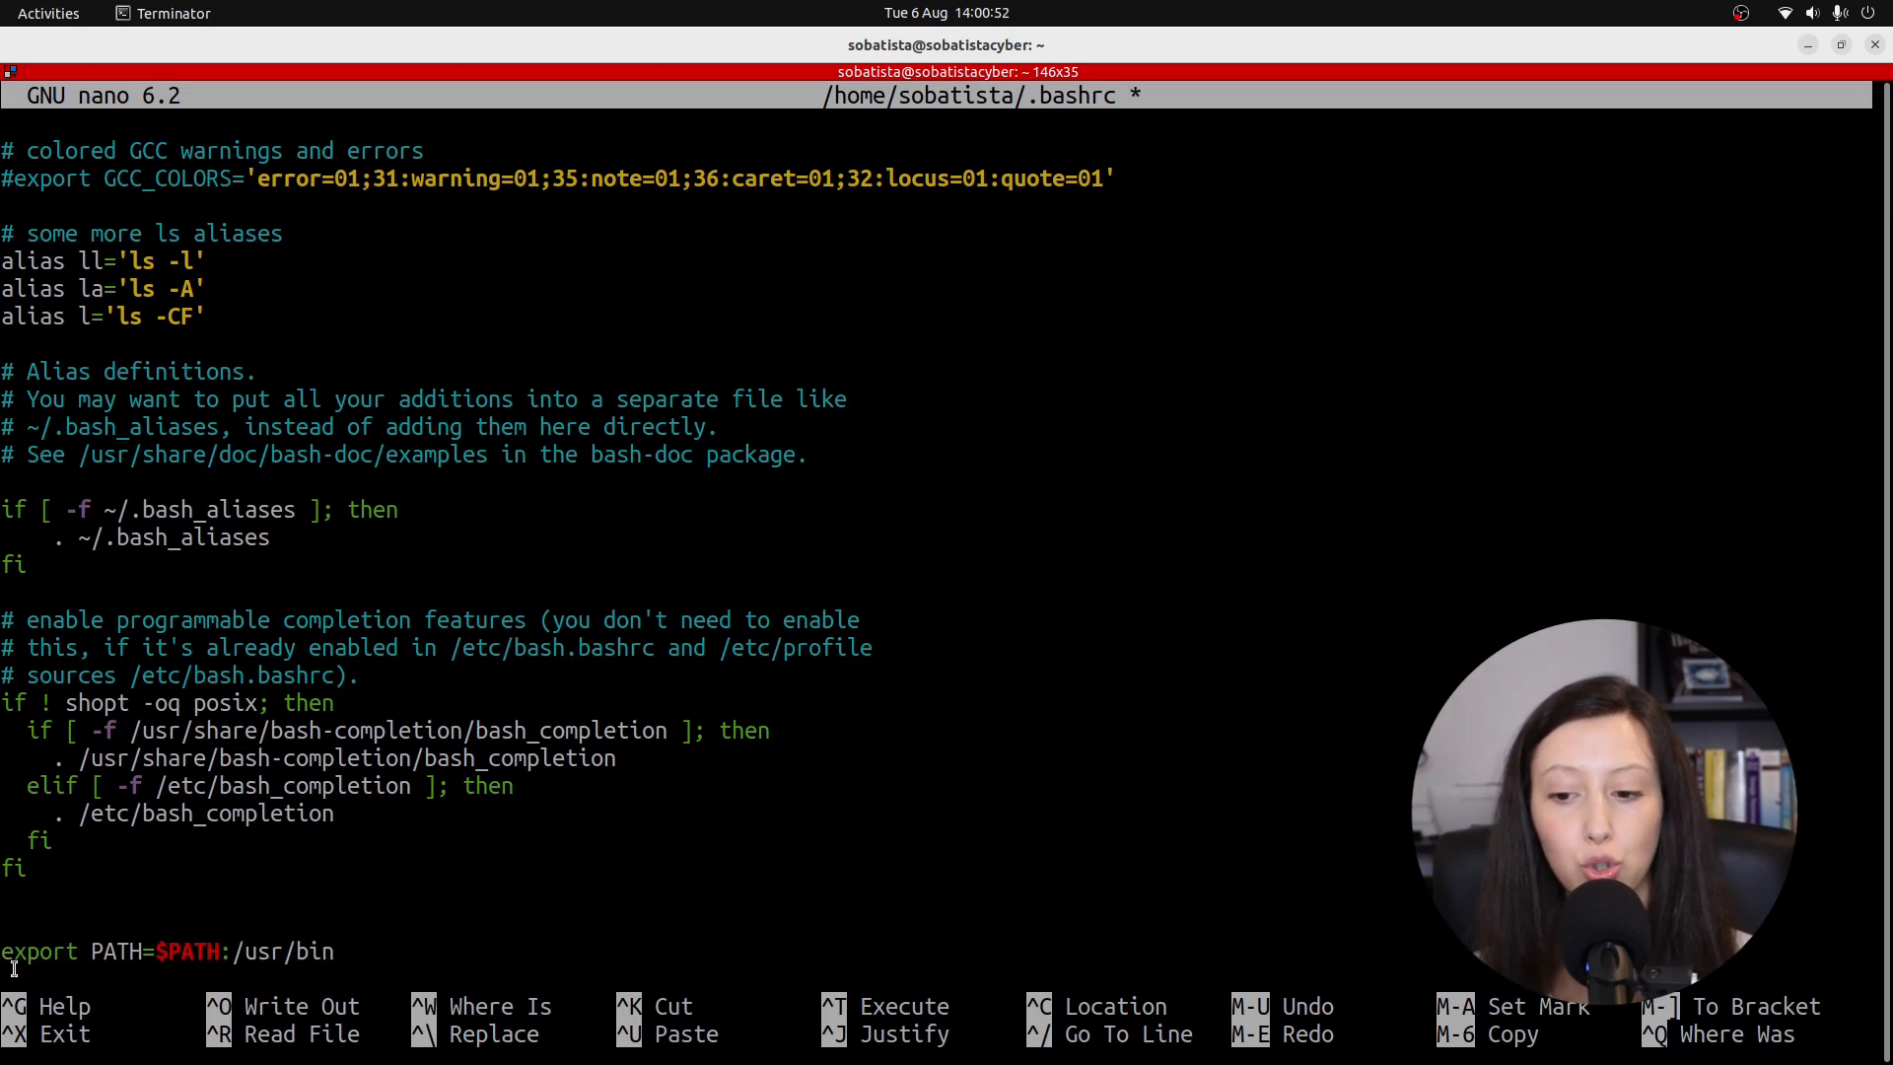
pyautogui.moveTo(232, 952); pyautogui.dragTo(336, 952)
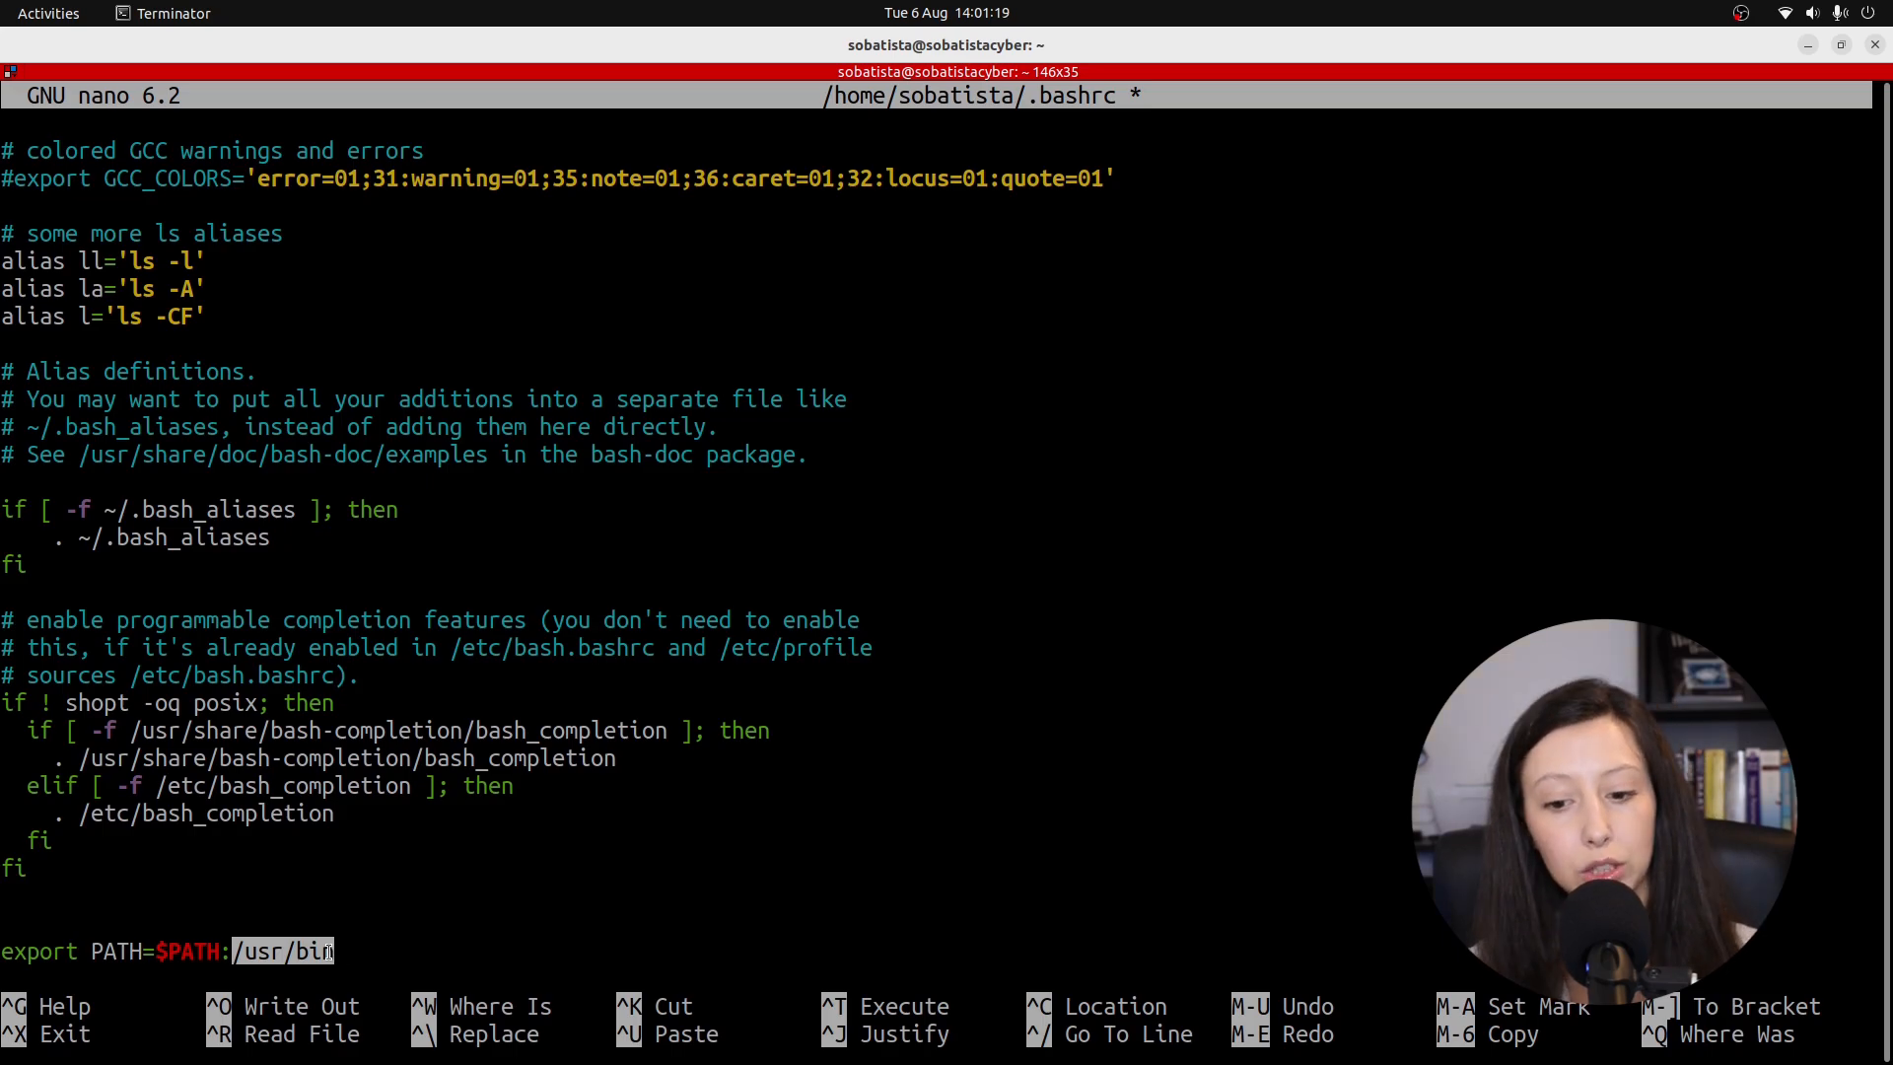
pyautogui.press('BackSpace')
pyautogui.press('BackSpace')
pyautogui.press('BackSpace')
pyautogui.press('BackSpace')
pyautogui.press('BackSpace')
pyautogui.press('BackSpace')
pyautogui.press('BackSpace')
pyautogui.press('BackSpace')
pyautogui.press('BackSpace')
pyautogui.press('BackSpace')
pyautogui.press('BackSpace')
pyautogui.press('BackSpace')
pyautogui.press('BackSpace')
pyautogui.press('BackSpace')
pyautogui.press('BackSpace')
pyautogui.press('BackSpace')
pyautogui.press('BackSpace')
pyautogui.press('BackSpace')
pyautogui.press('BackSpace')
pyautogui.press('BackSpace')
pyautogui.press('BackSpace')
pyautogui.press('BackSpace')
pyautogui.press('BackSpace')
pyautogui.press('BackSpace')
pyautogui.press('BackSpace')
pyautogui.press('BackSpace')
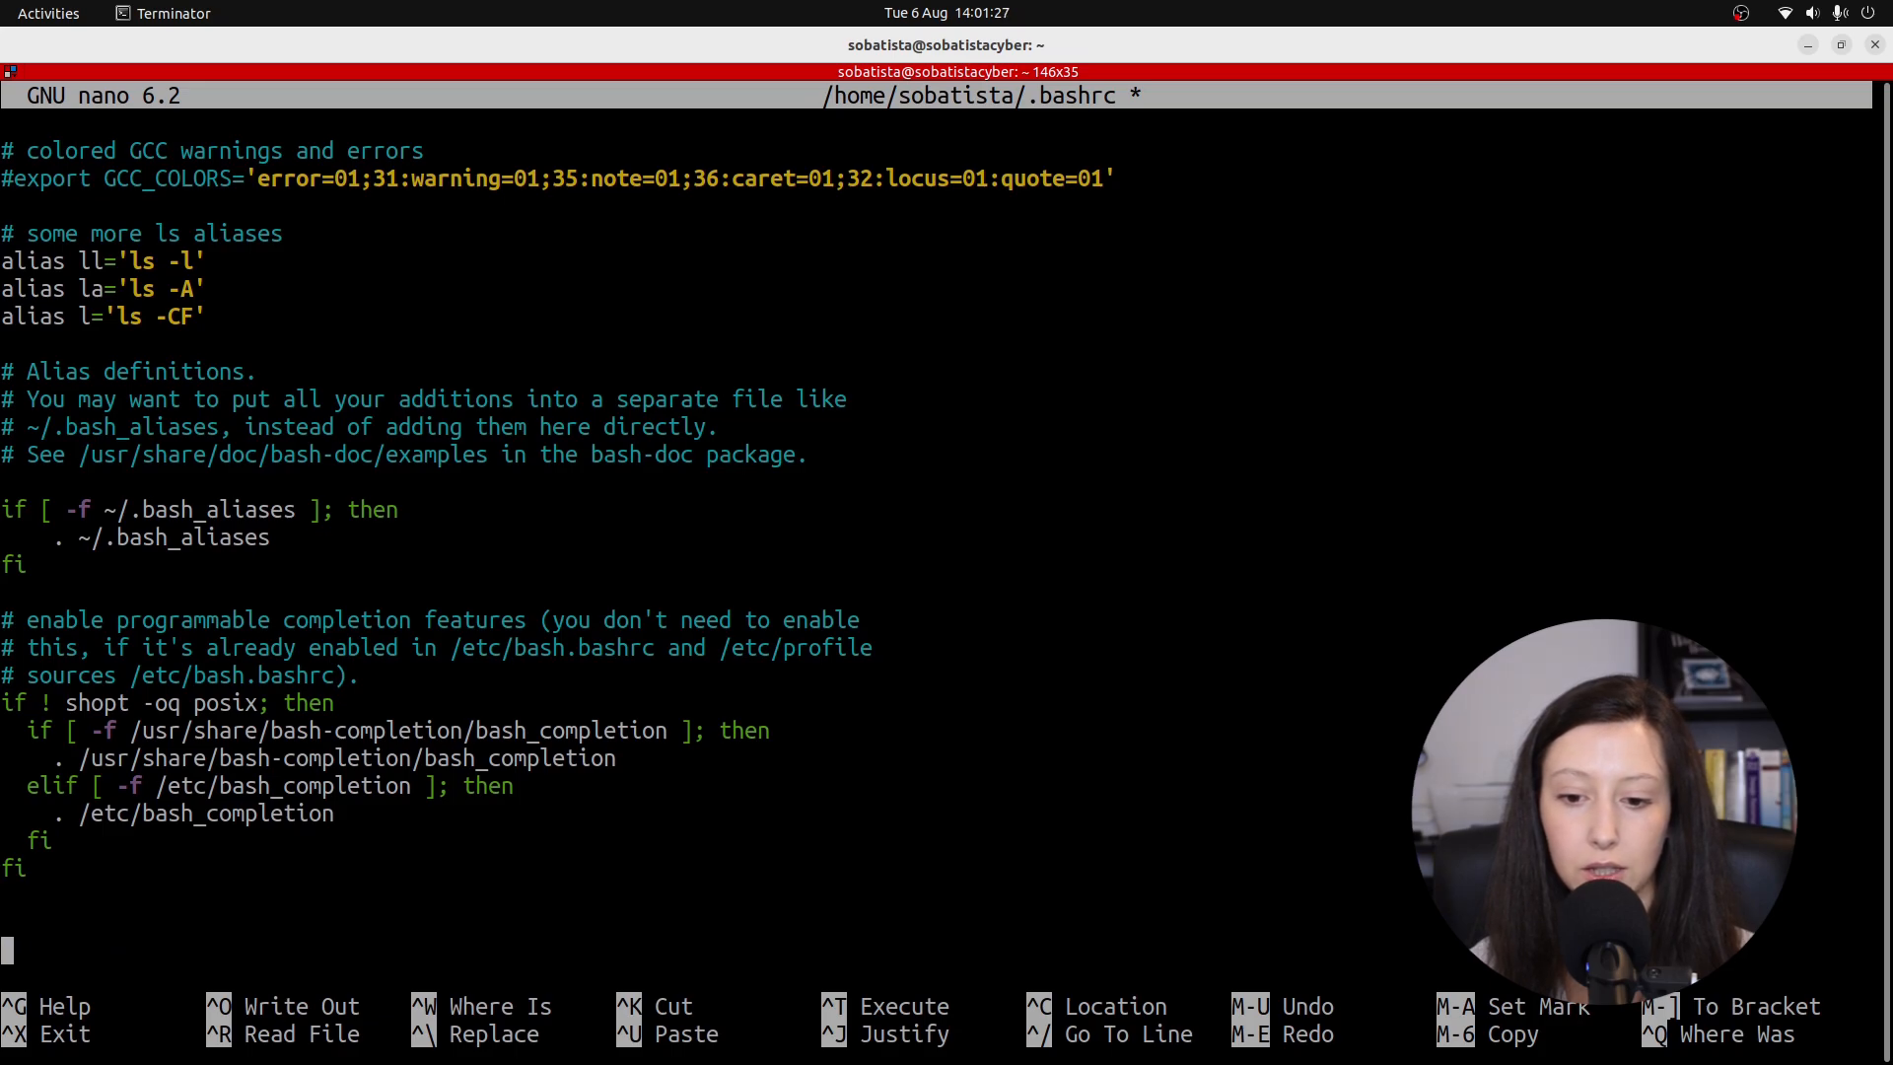
# Save the edited .bashrc and exit nano back to the shell.
pyautogui.hotkey('ctrl', 'x')
pyautogui.press('y')
pyautogui.press('Return')
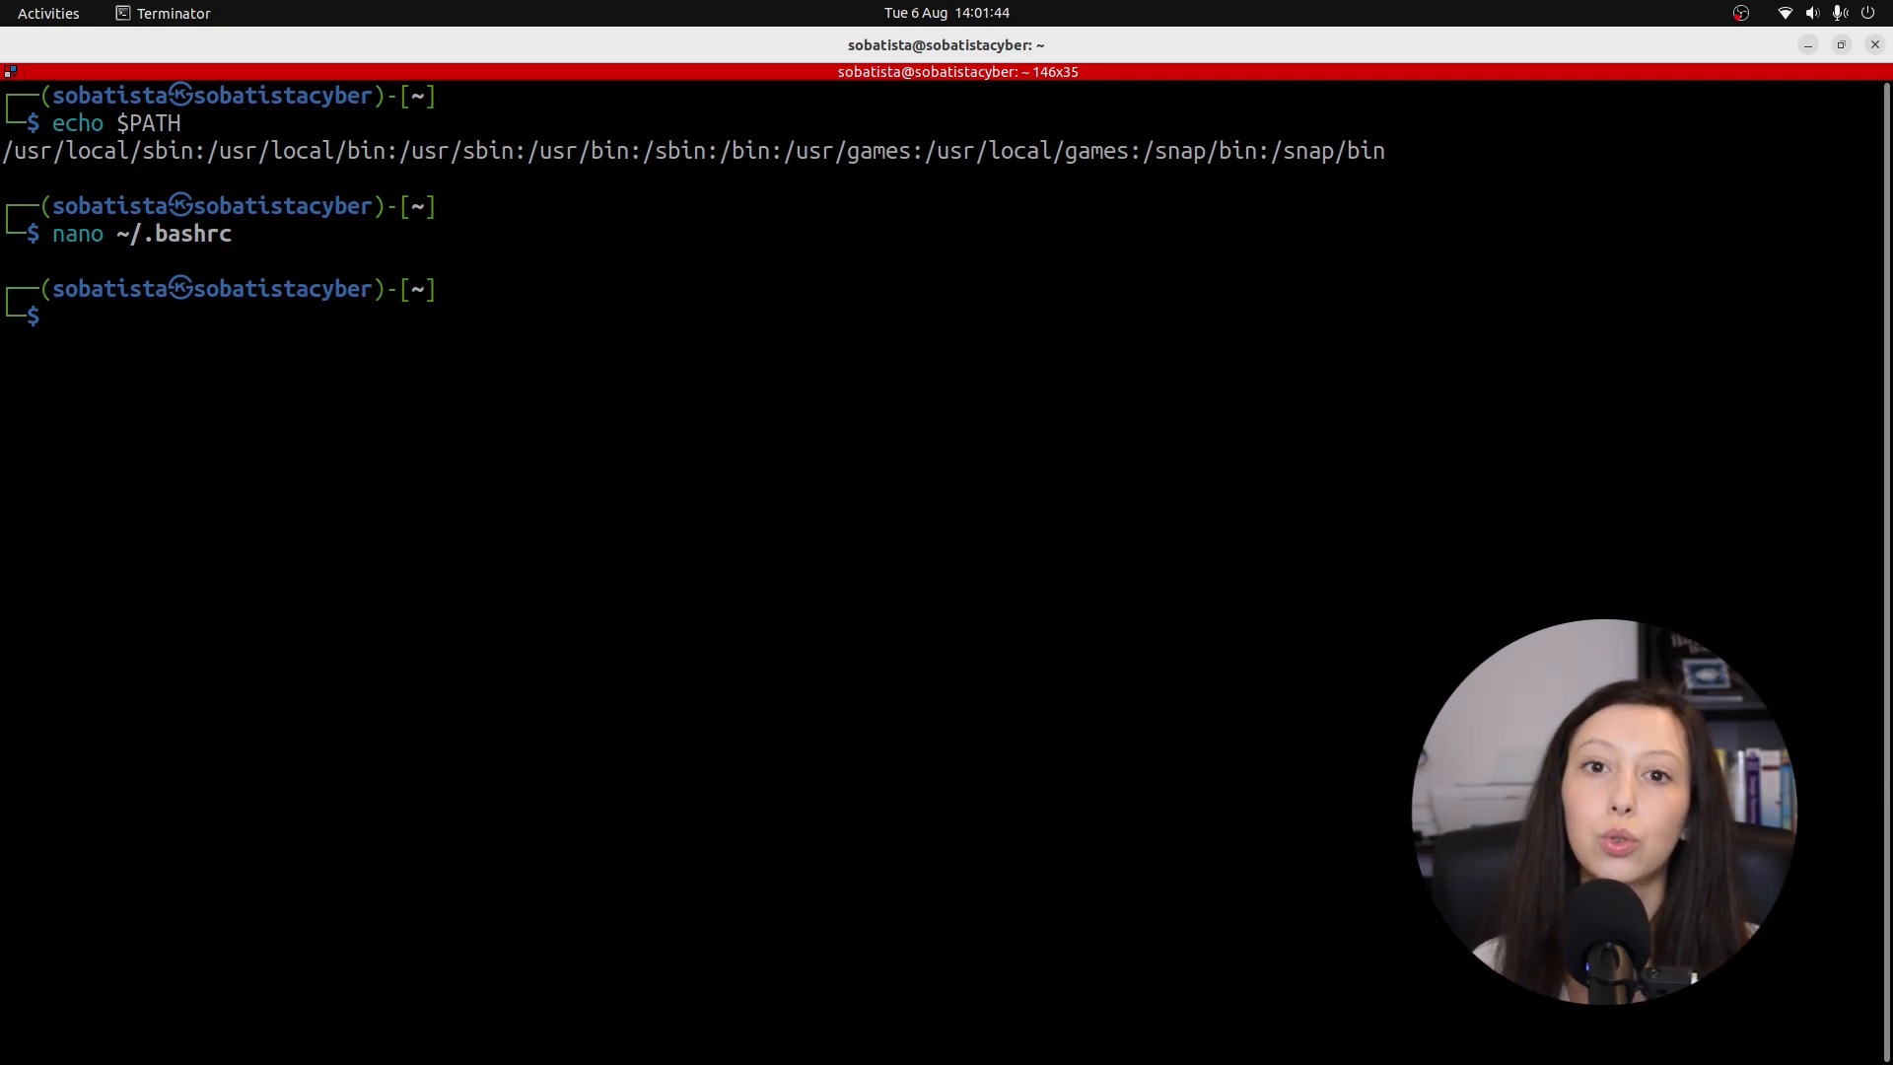
# Reload ~/.bashrc with source, then bring up VirtualBox Manager.
pyautogui.write('sou')
pyautogui.press('Right')
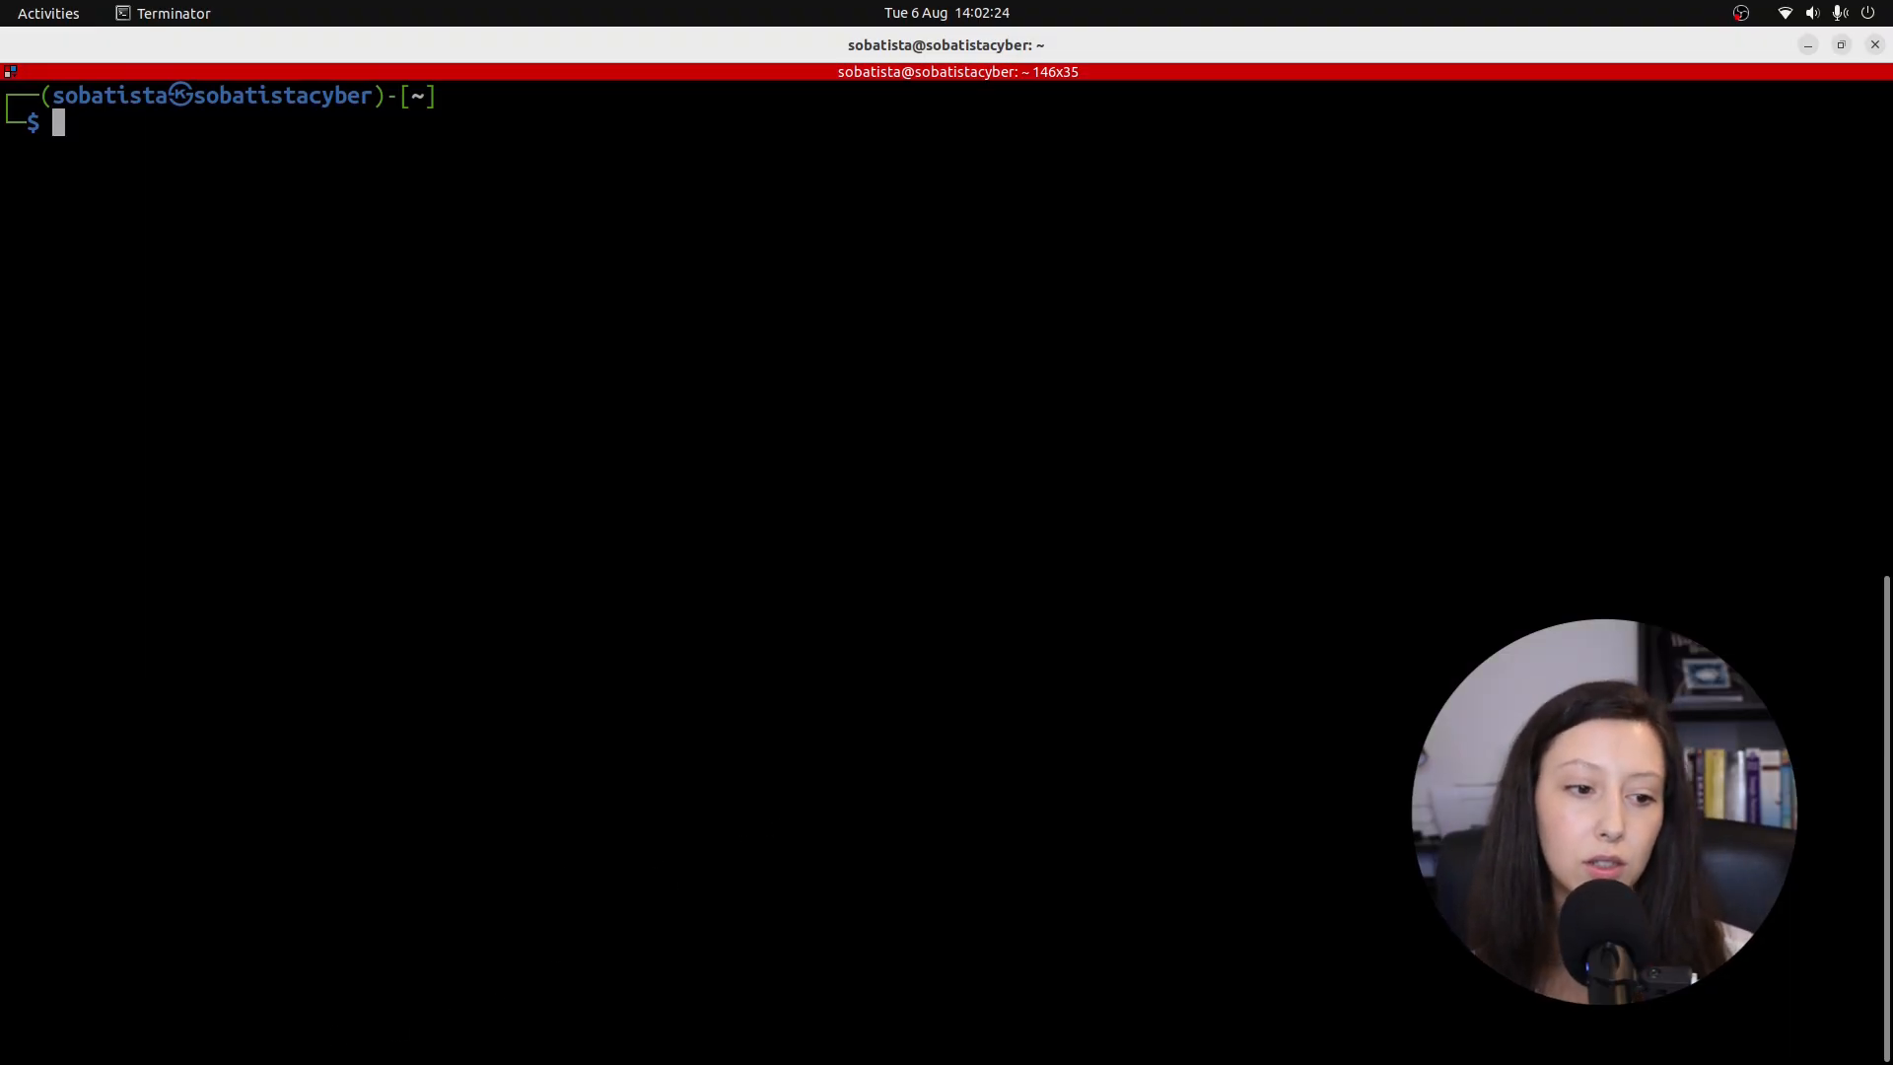
pyautogui.hotkey('alt', 'Tab')
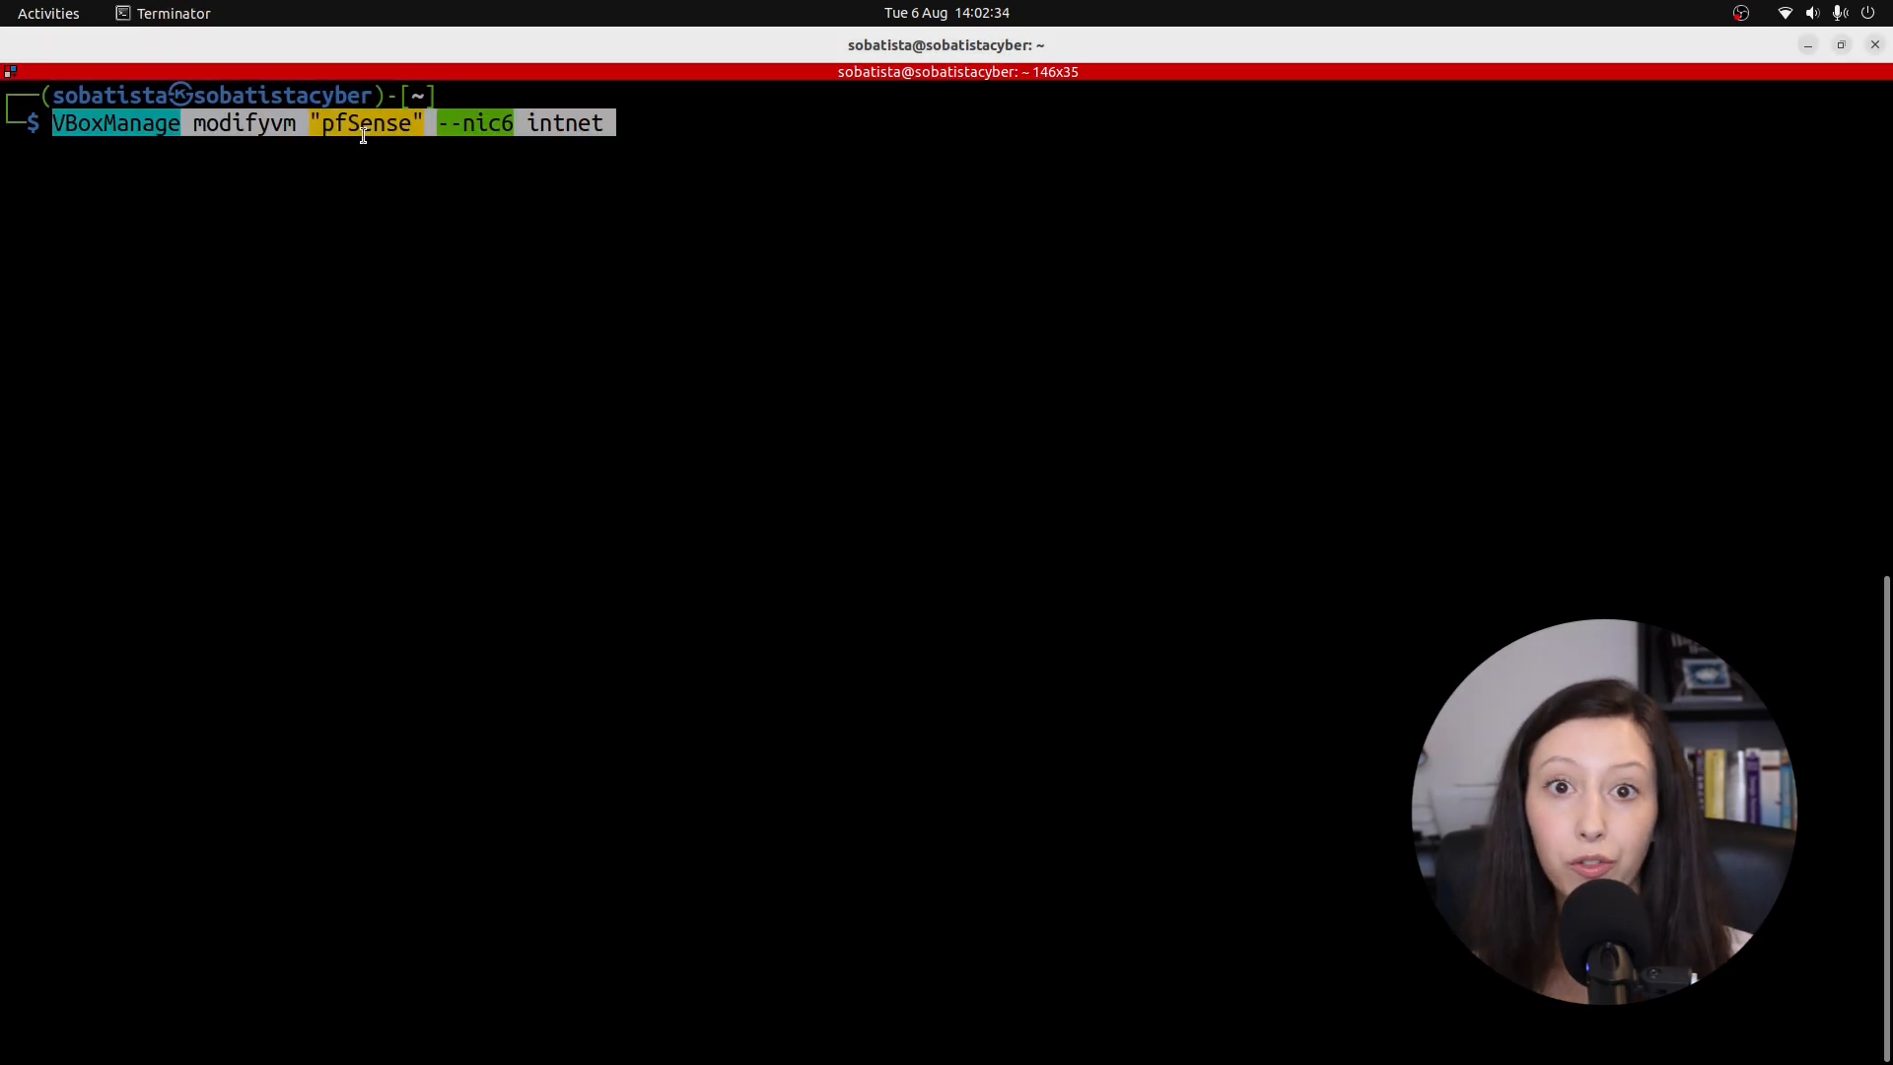
pyautogui.click(1123, 1035)
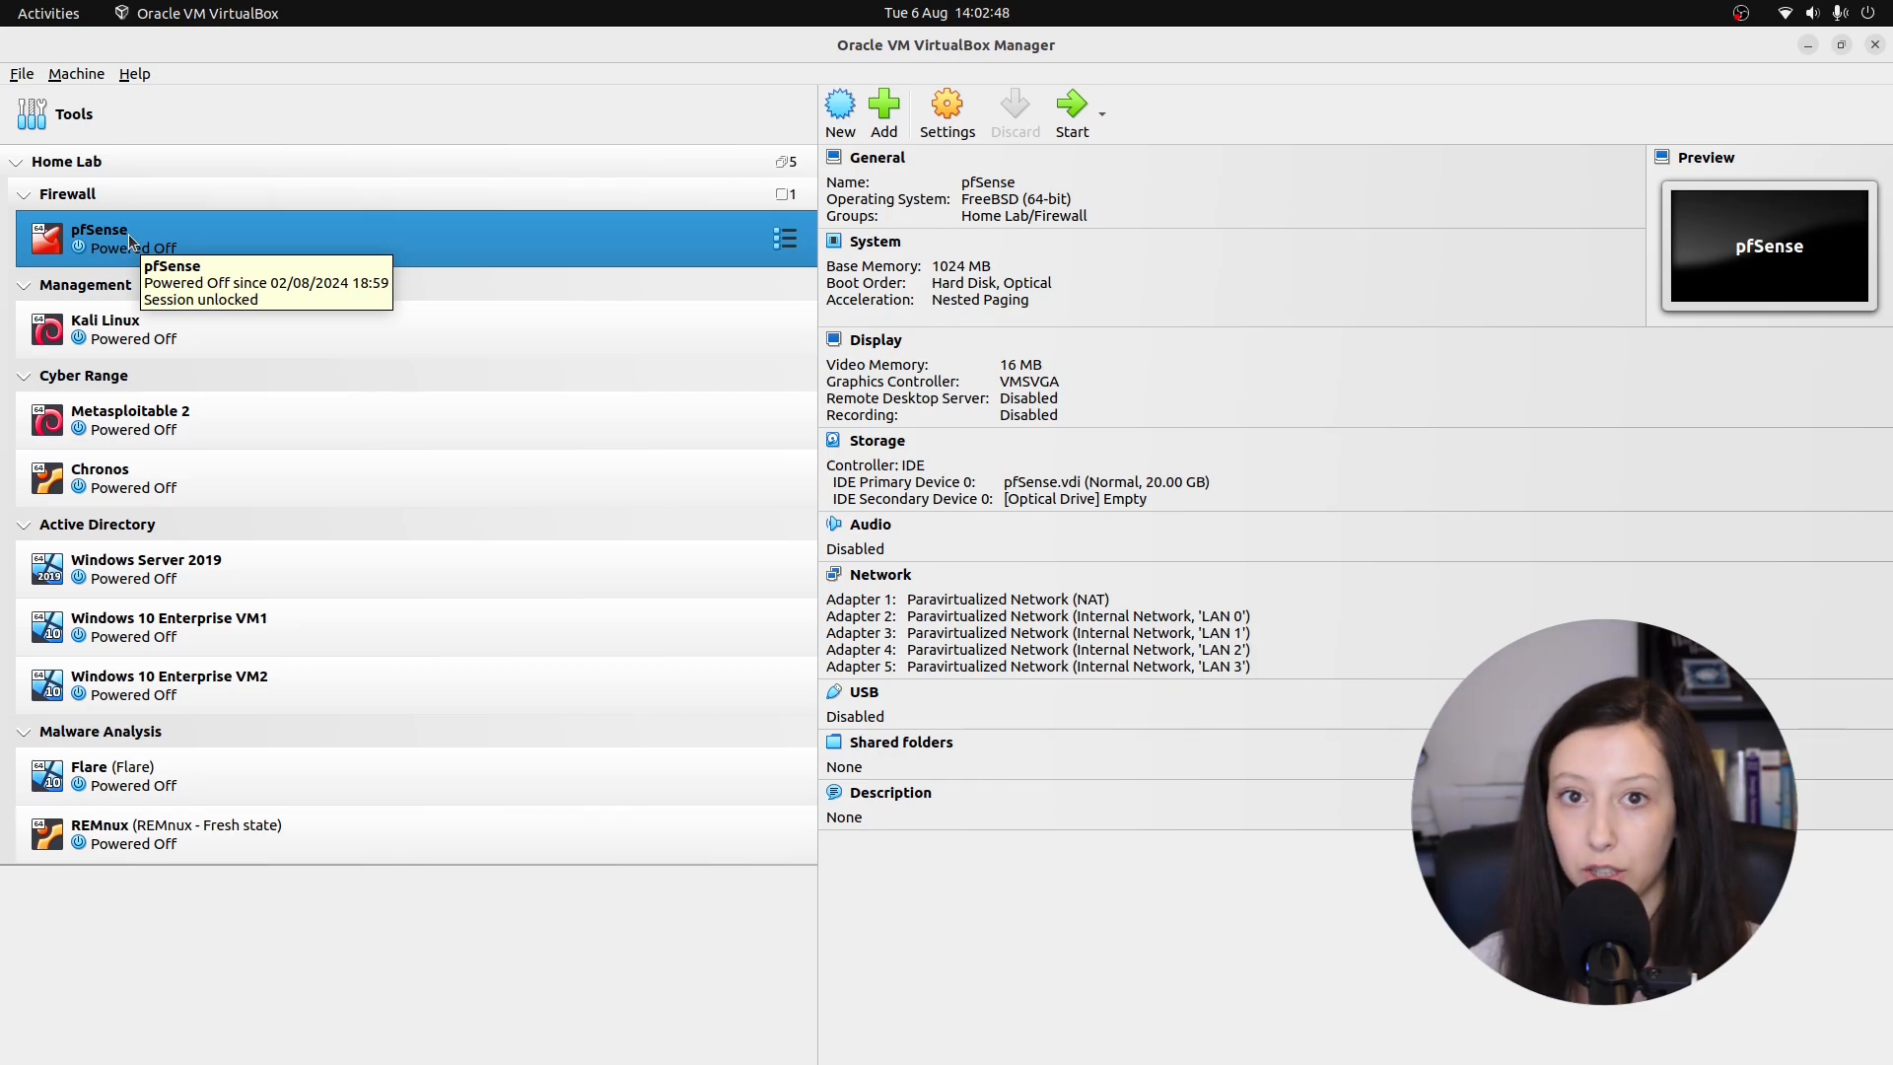
# Minimize VirtualBox Manager to get back to Terminator.
pyautogui.click(1808, 45)
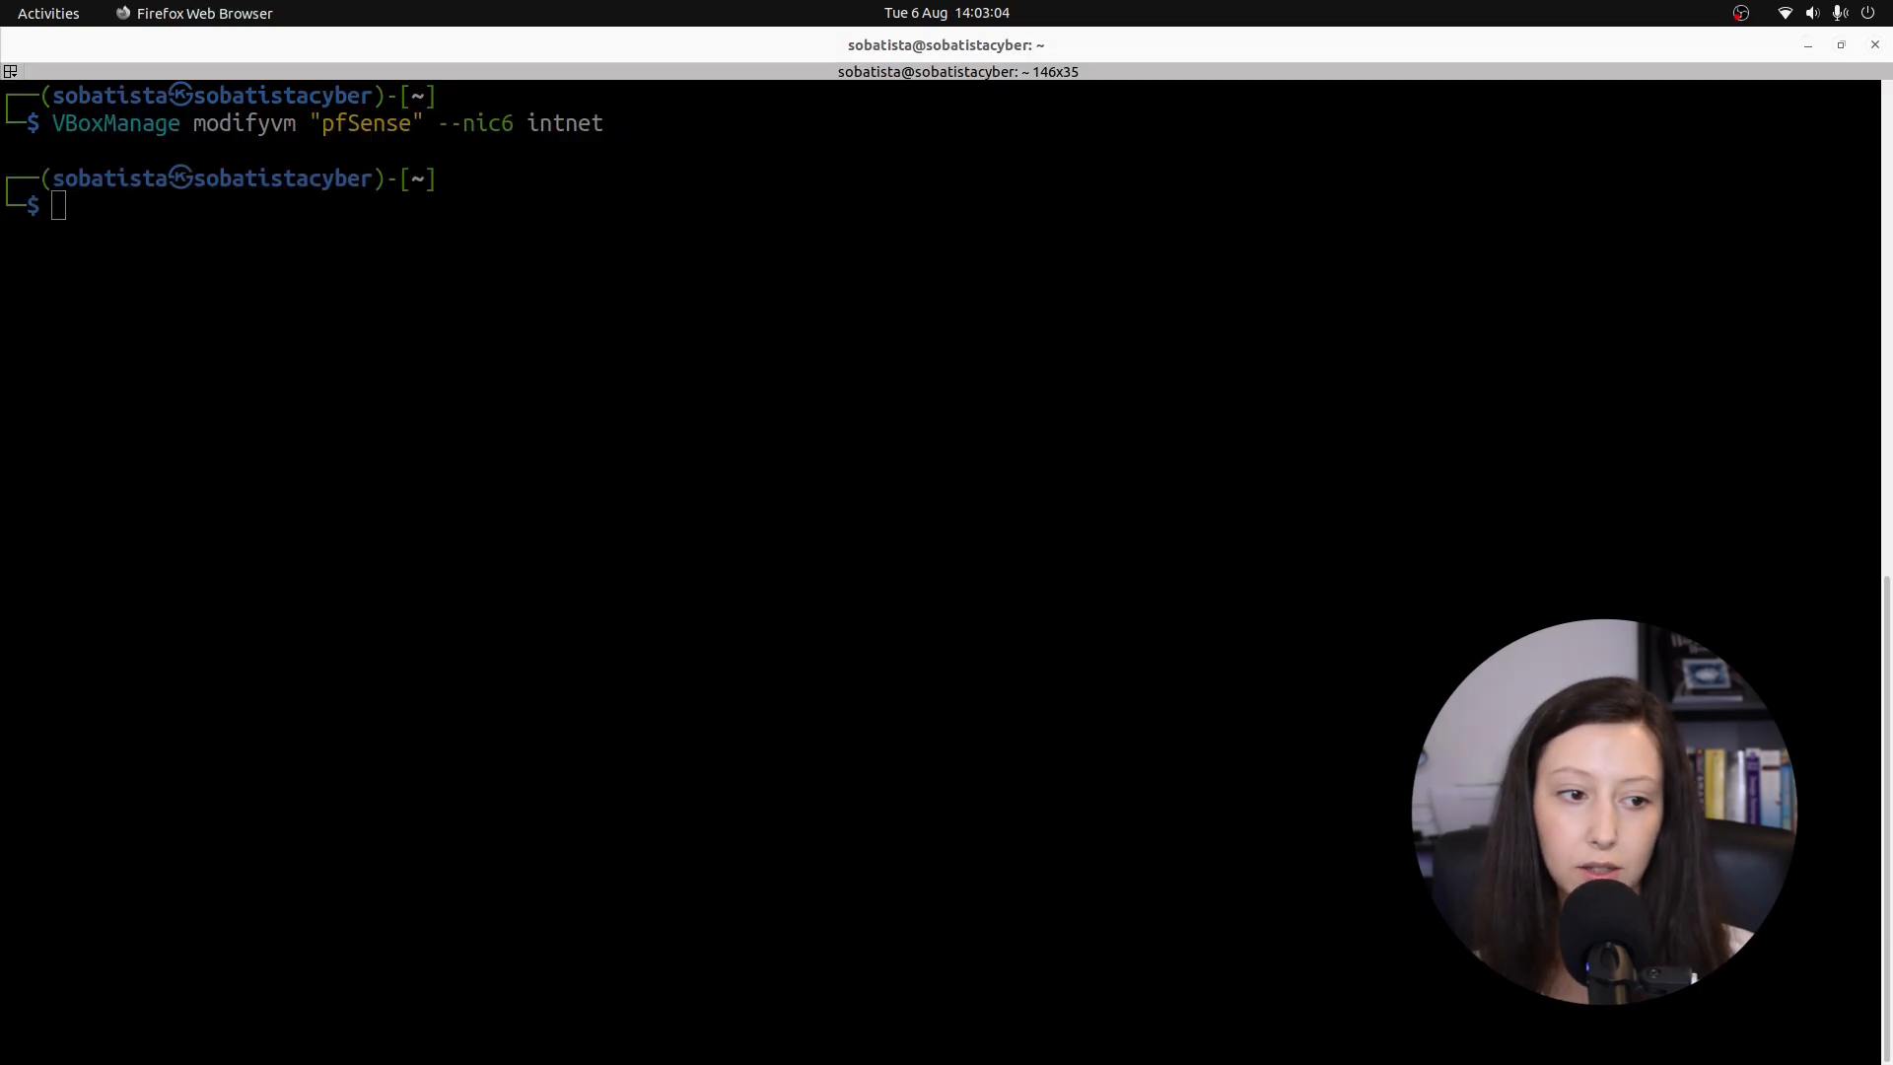
# Set pfSense adapter 6 to virtio type on internal network 'LAN 4'.
pyautogui.click(361, 439)
pyautogui.hotkey('ctrl', 'shift', 'v')
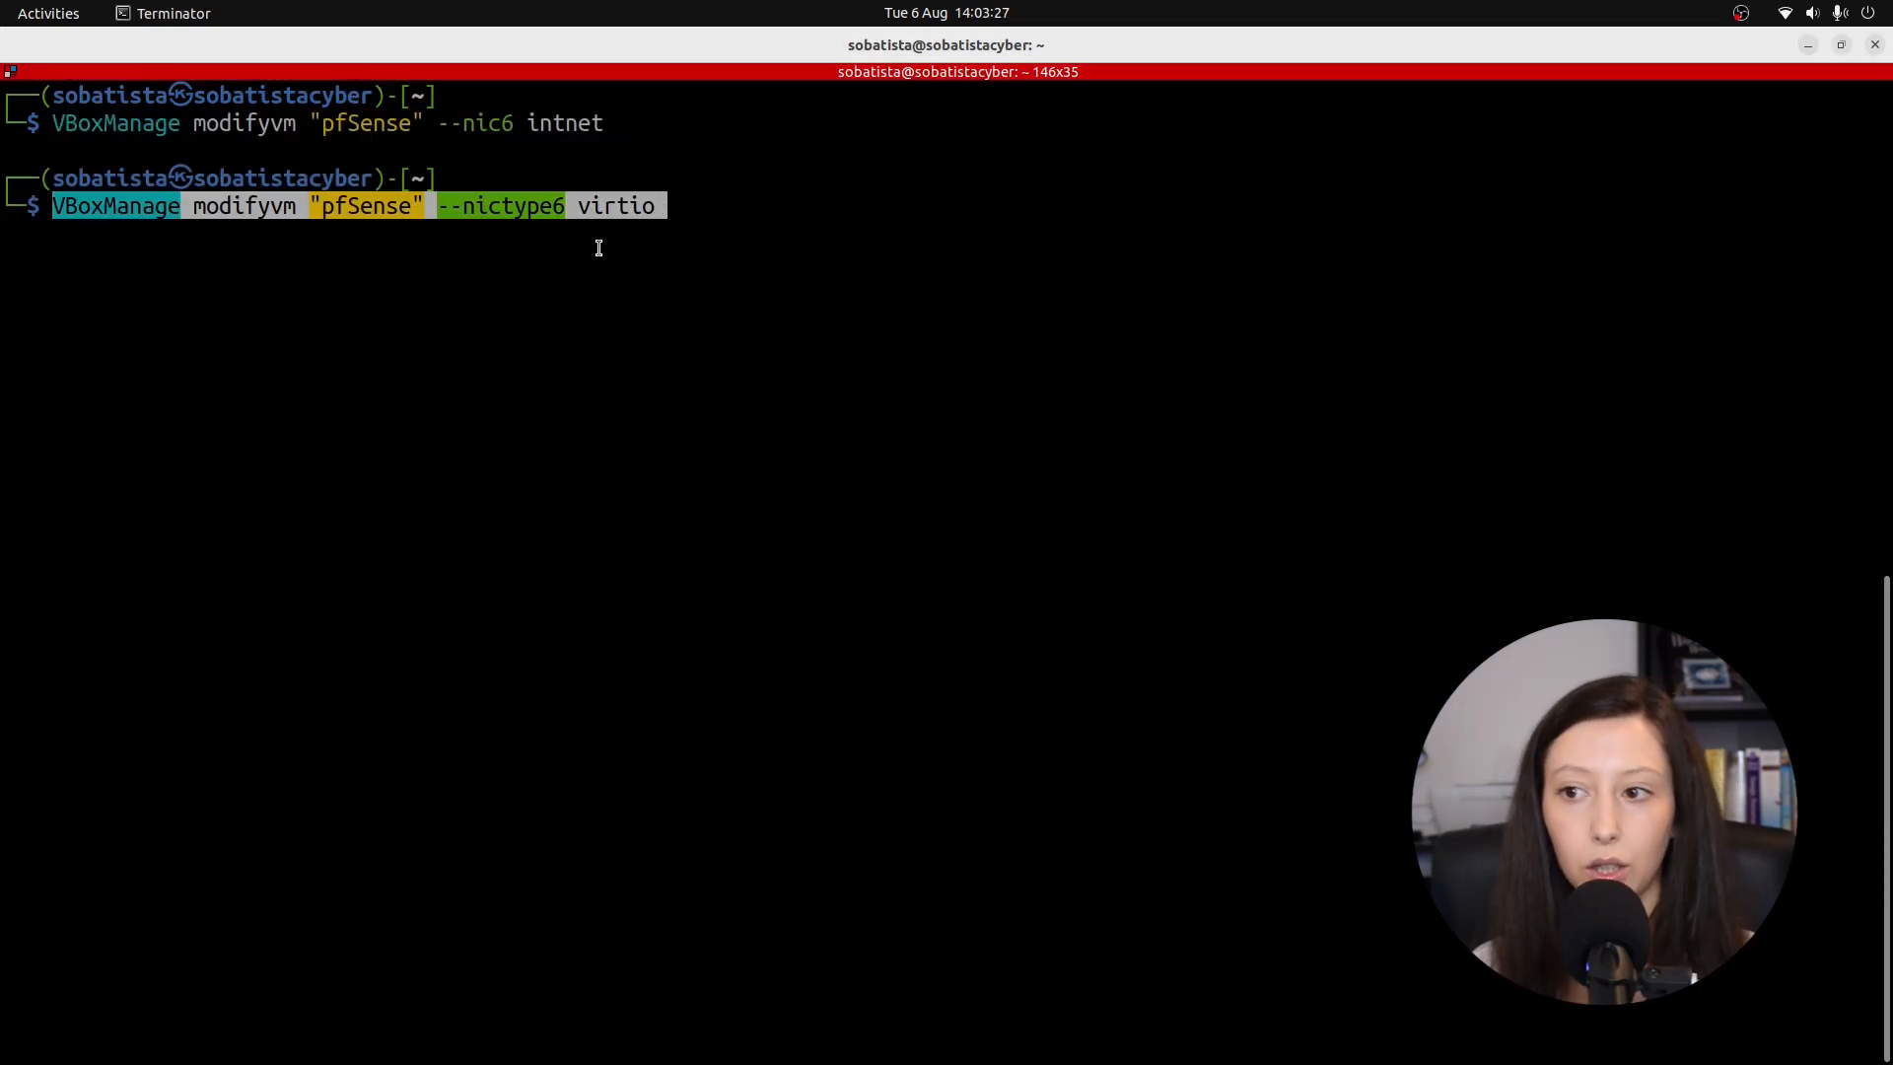
pyautogui.press('Return')
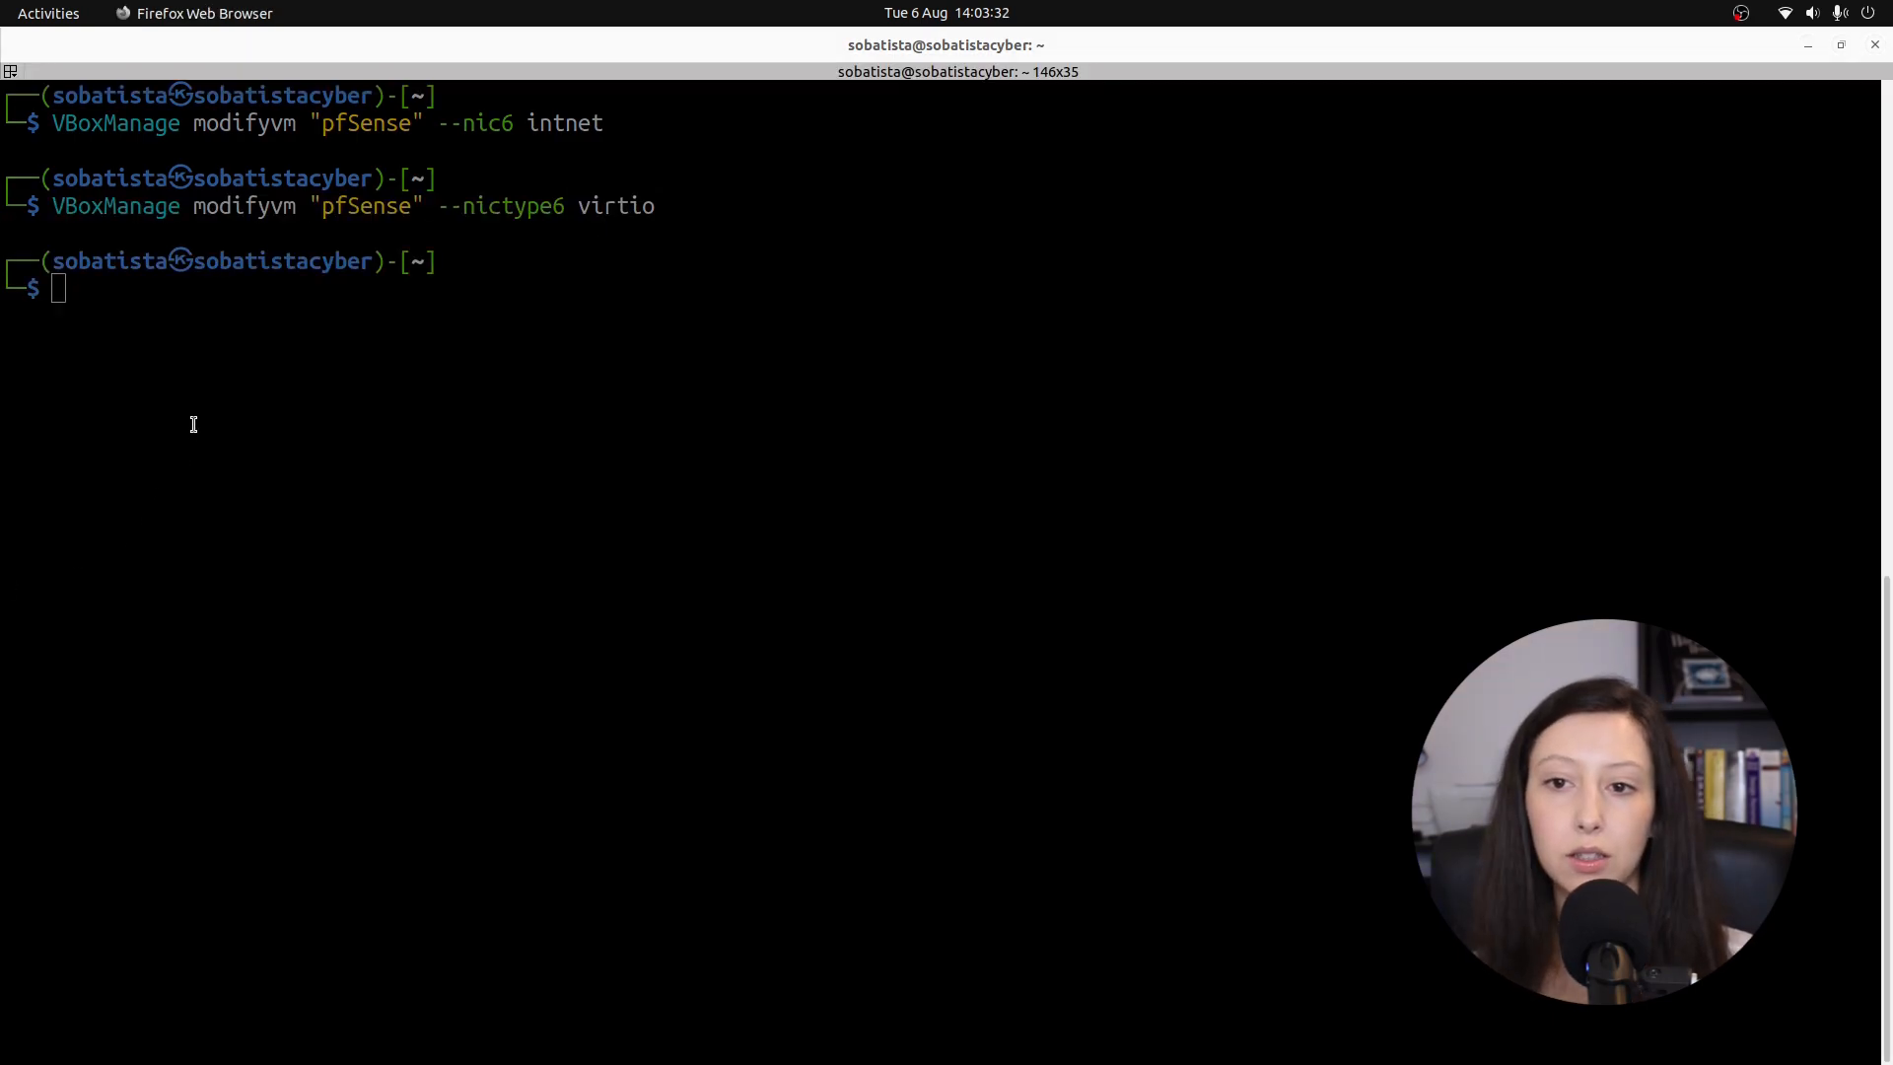
pyautogui.click(188, 424)
pyautogui.hotkey('ctrl', 'shift', 'v')
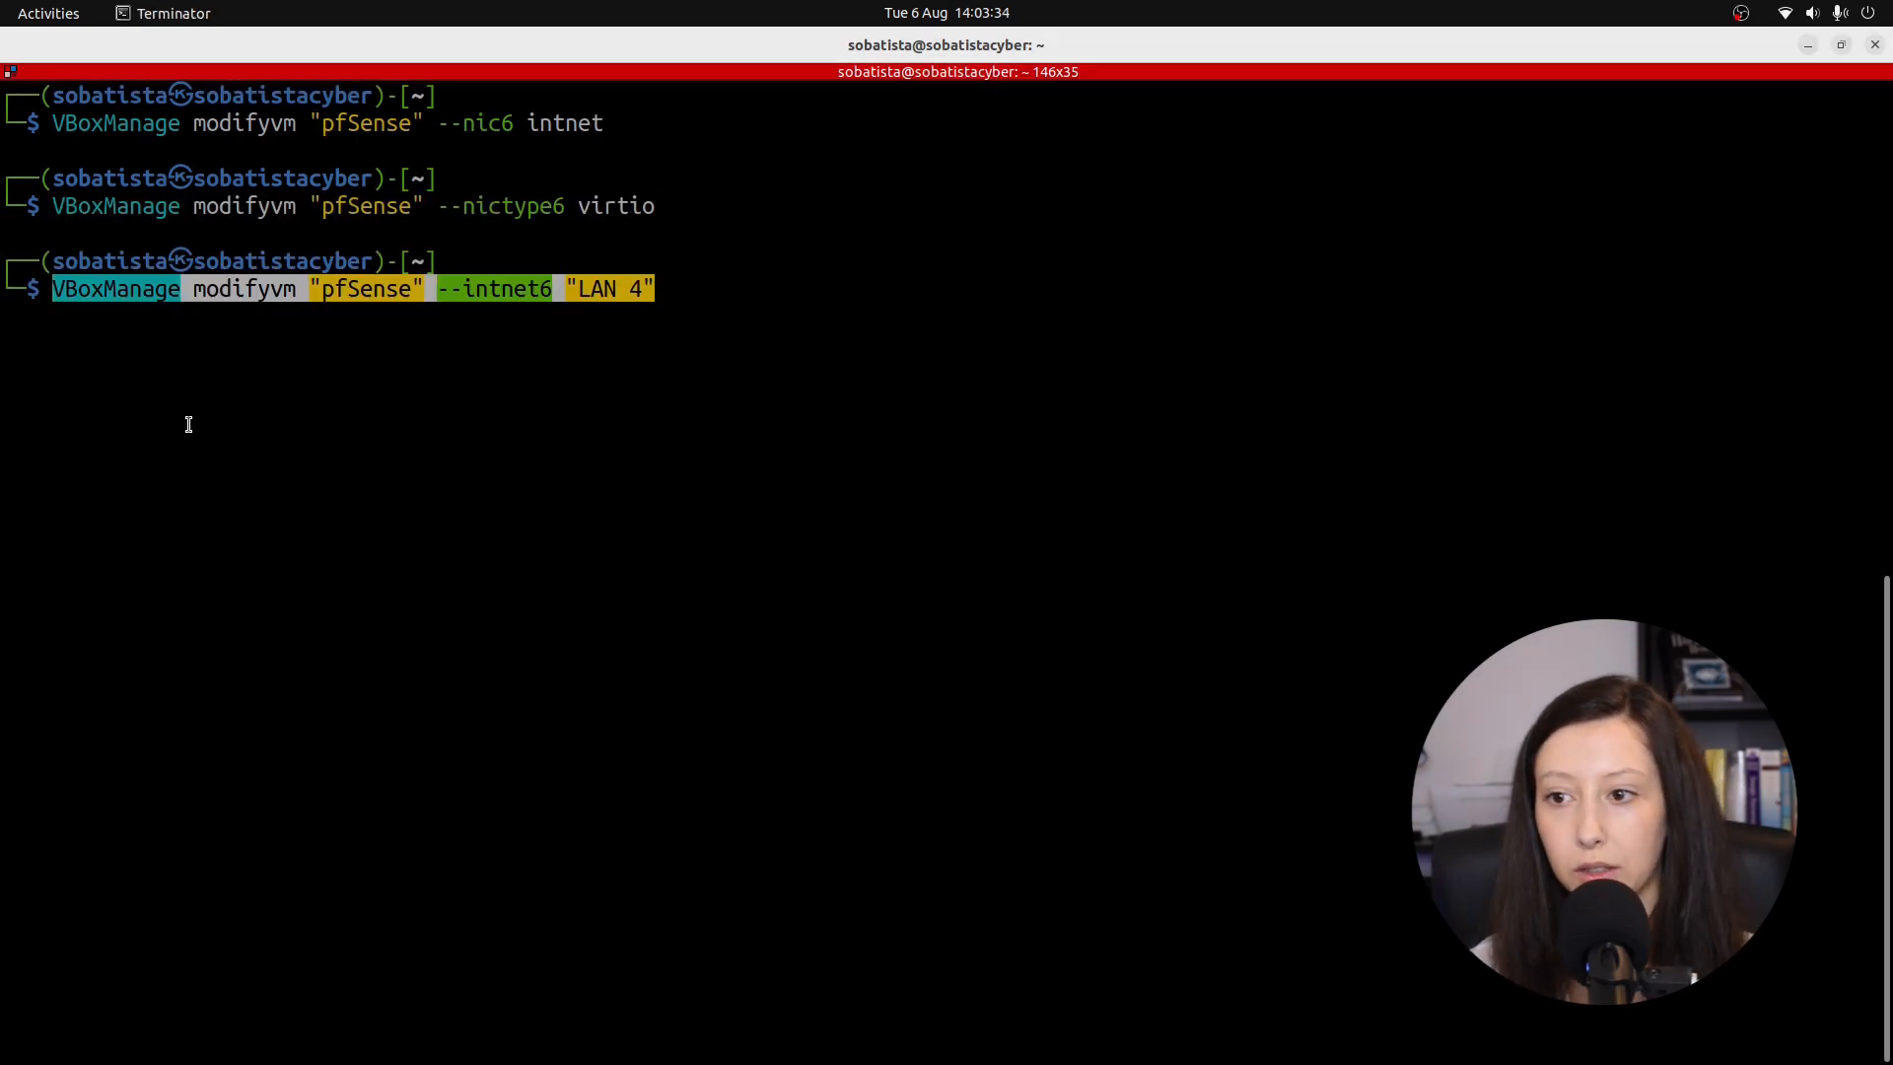
pyautogui.press('BackSpace')
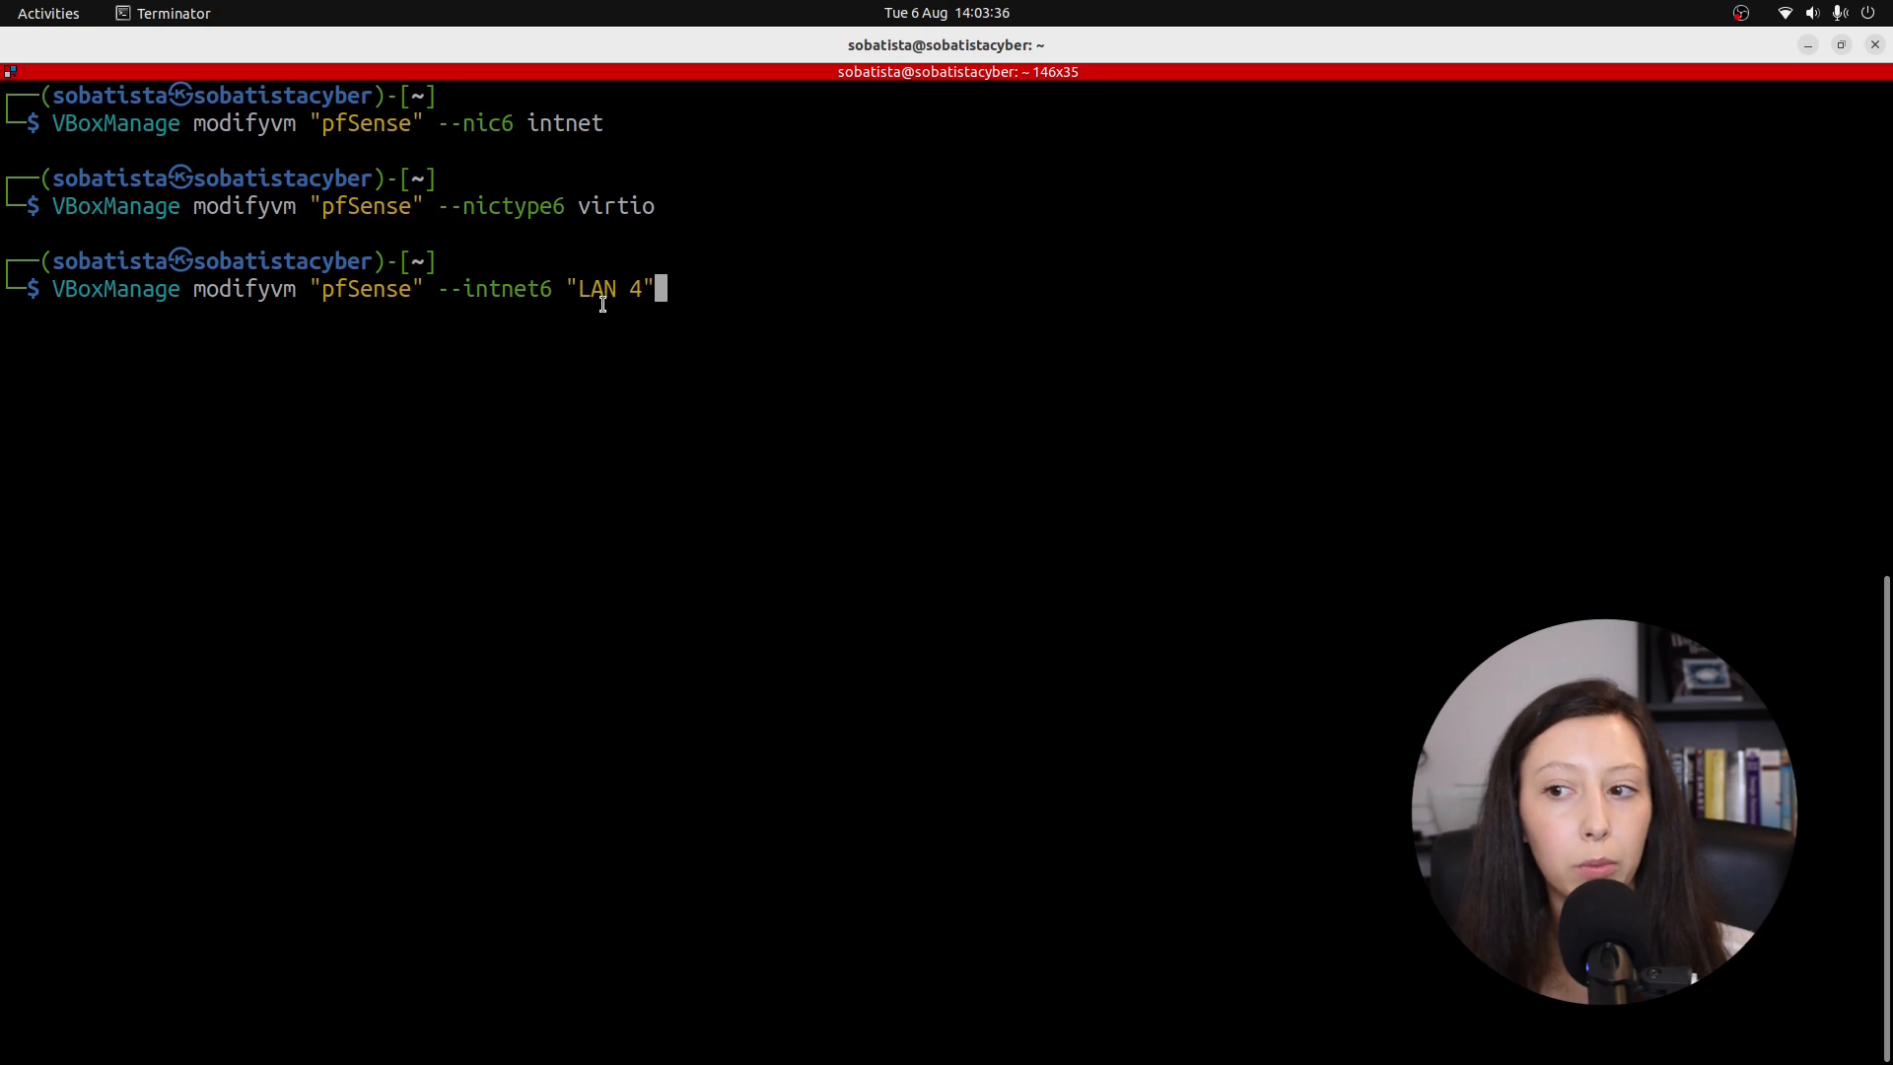
pyautogui.moveTo(576, 288); pyautogui.dragTo(649, 288)
pyautogui.press('Return')
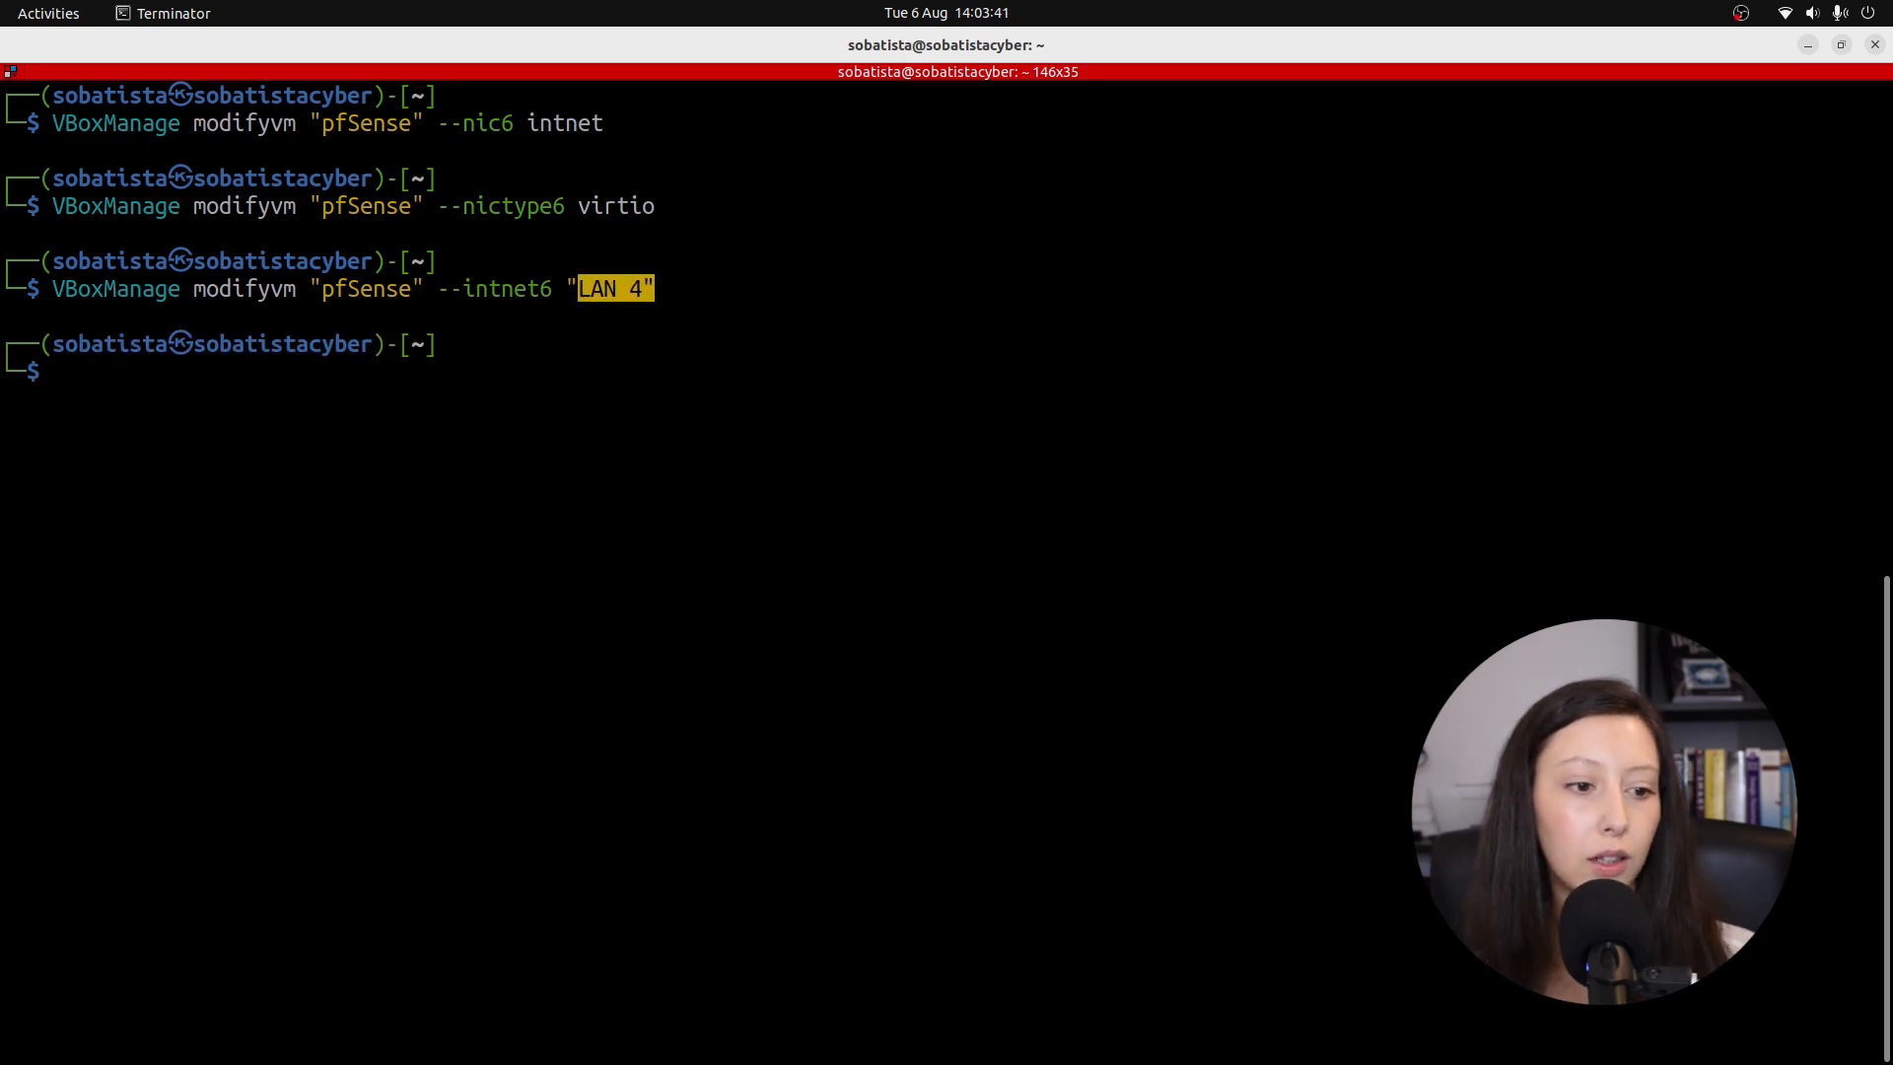
# Connect adapter 6's cable with --cableconnected6 on, then minimize the terminal.
pyautogui.hotkey('alt', 'Tab')
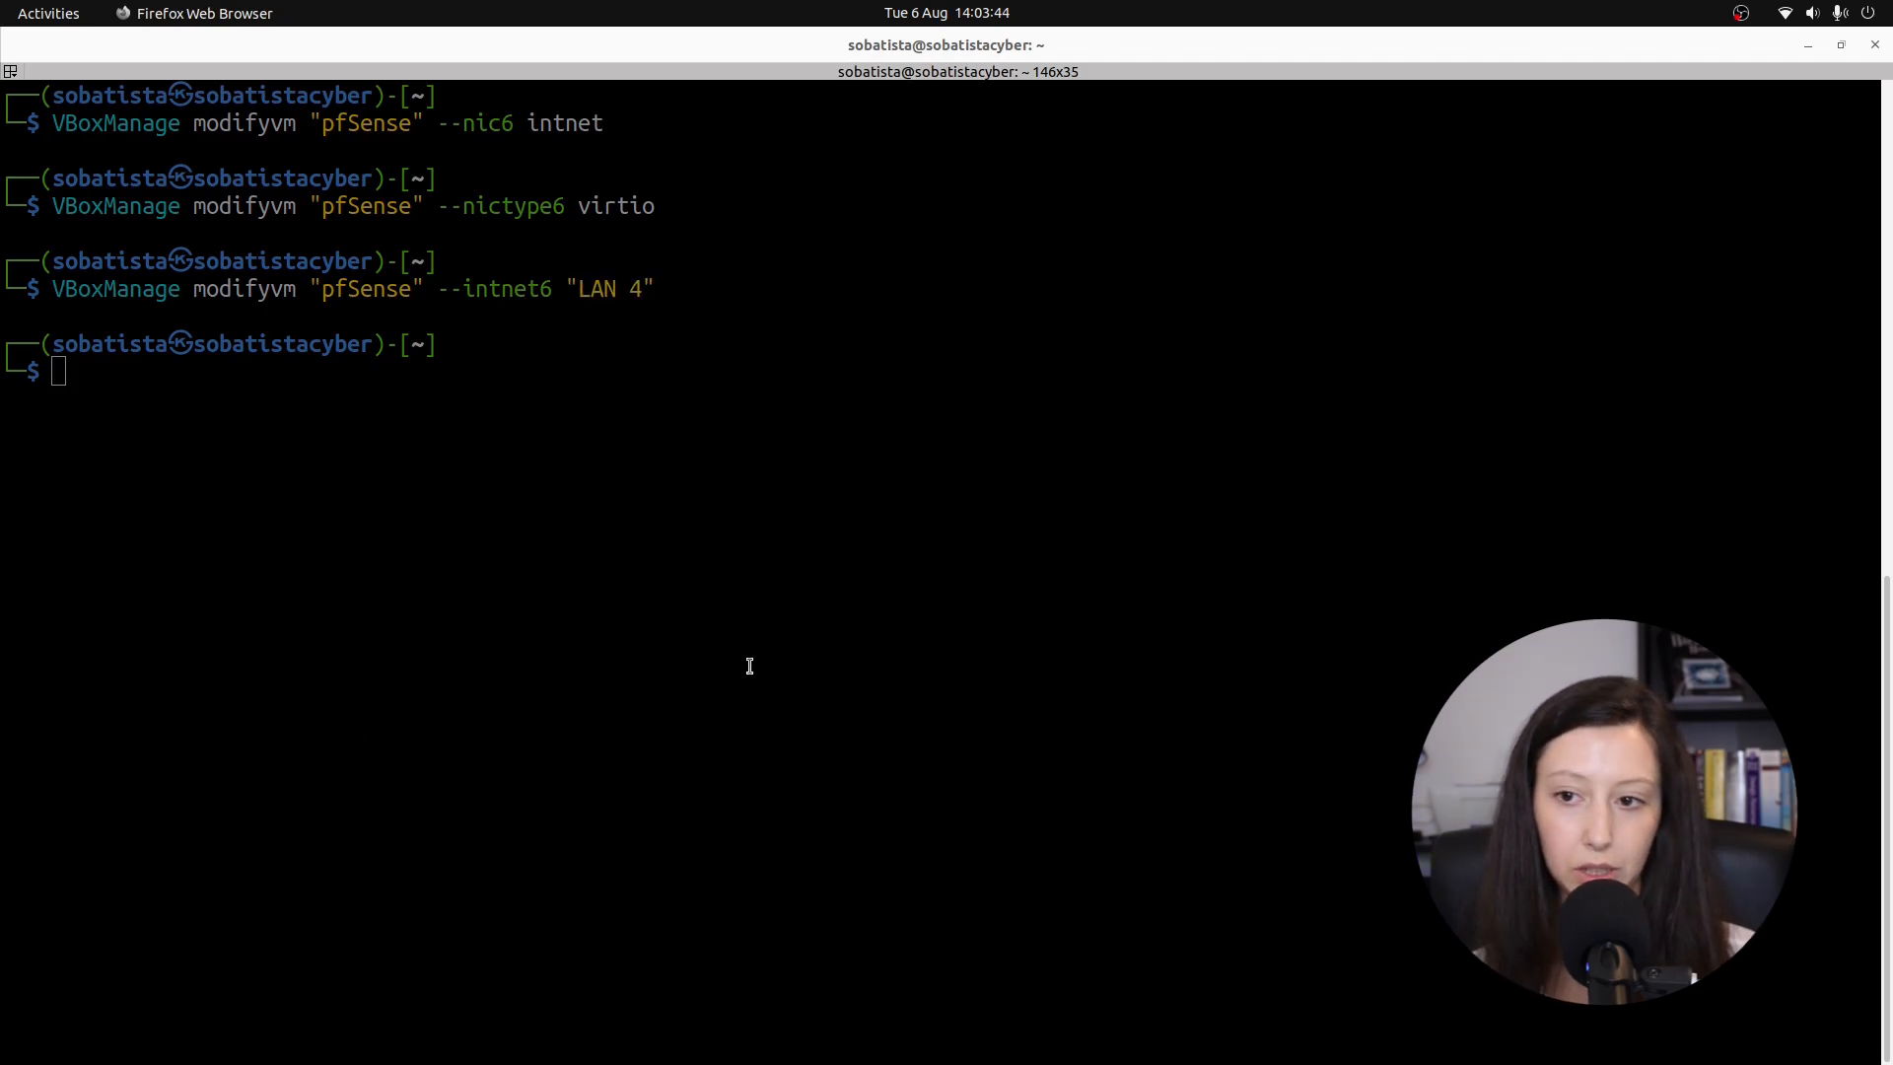
pyautogui.click(743, 671)
pyautogui.hotkey('ctrl', 'shift', 'v')
pyautogui.press('Return')
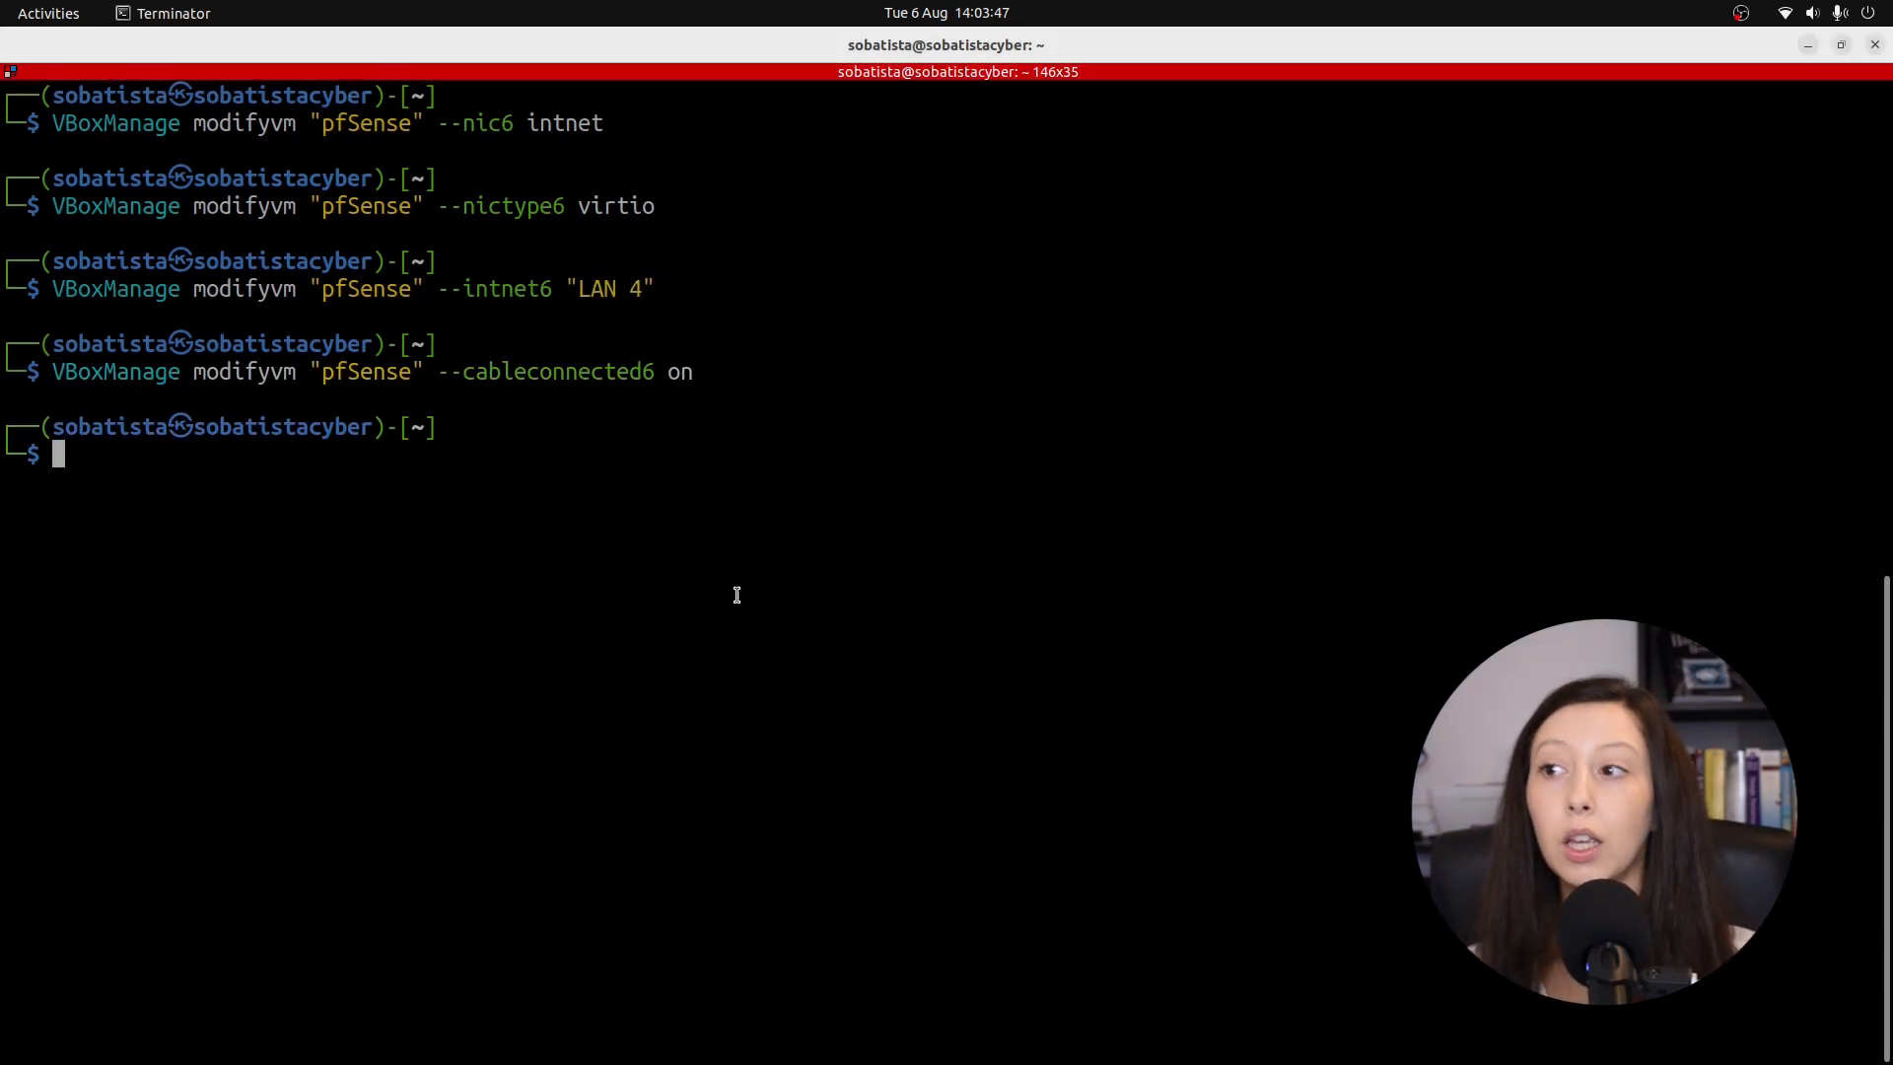
pyautogui.click(1806, 41)
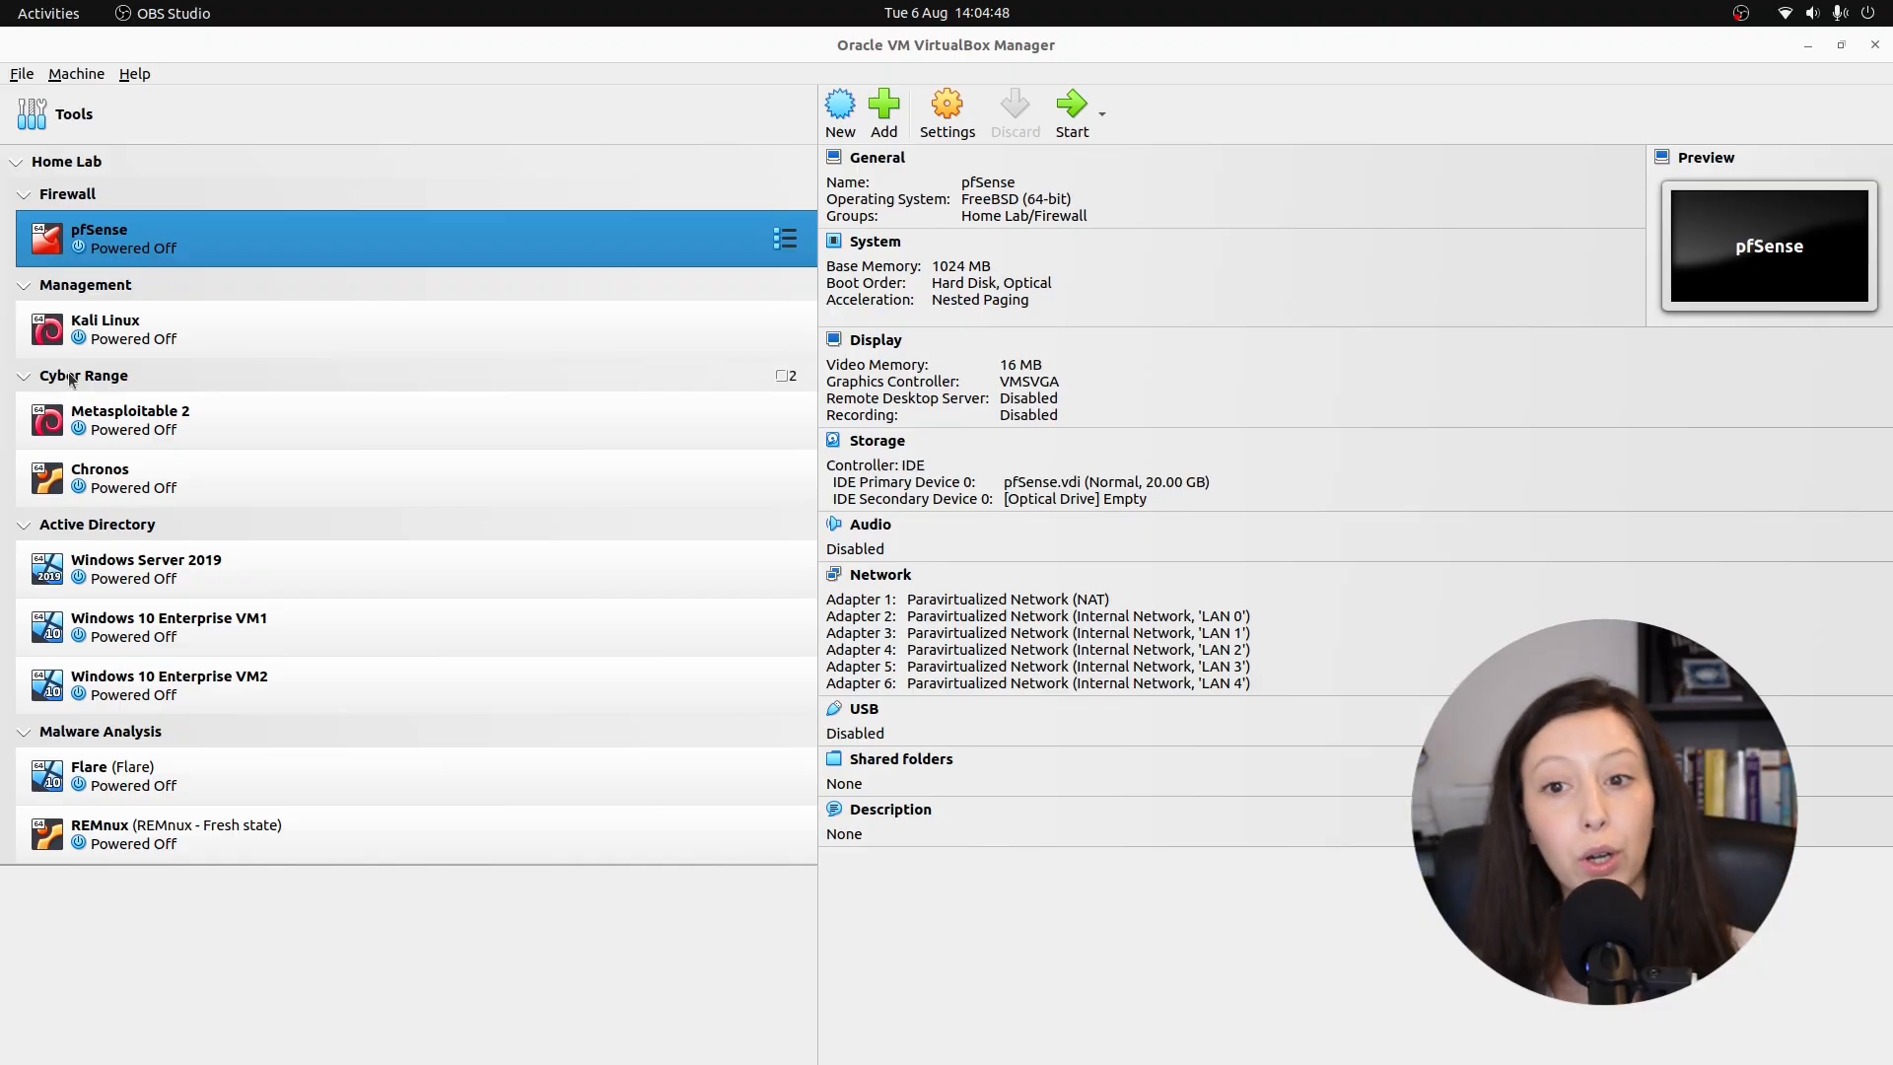
# Start the pfSense virtual machine from VirtualBox Manager.
pyautogui.click(694, 246)
pyautogui.click(1089, 111)
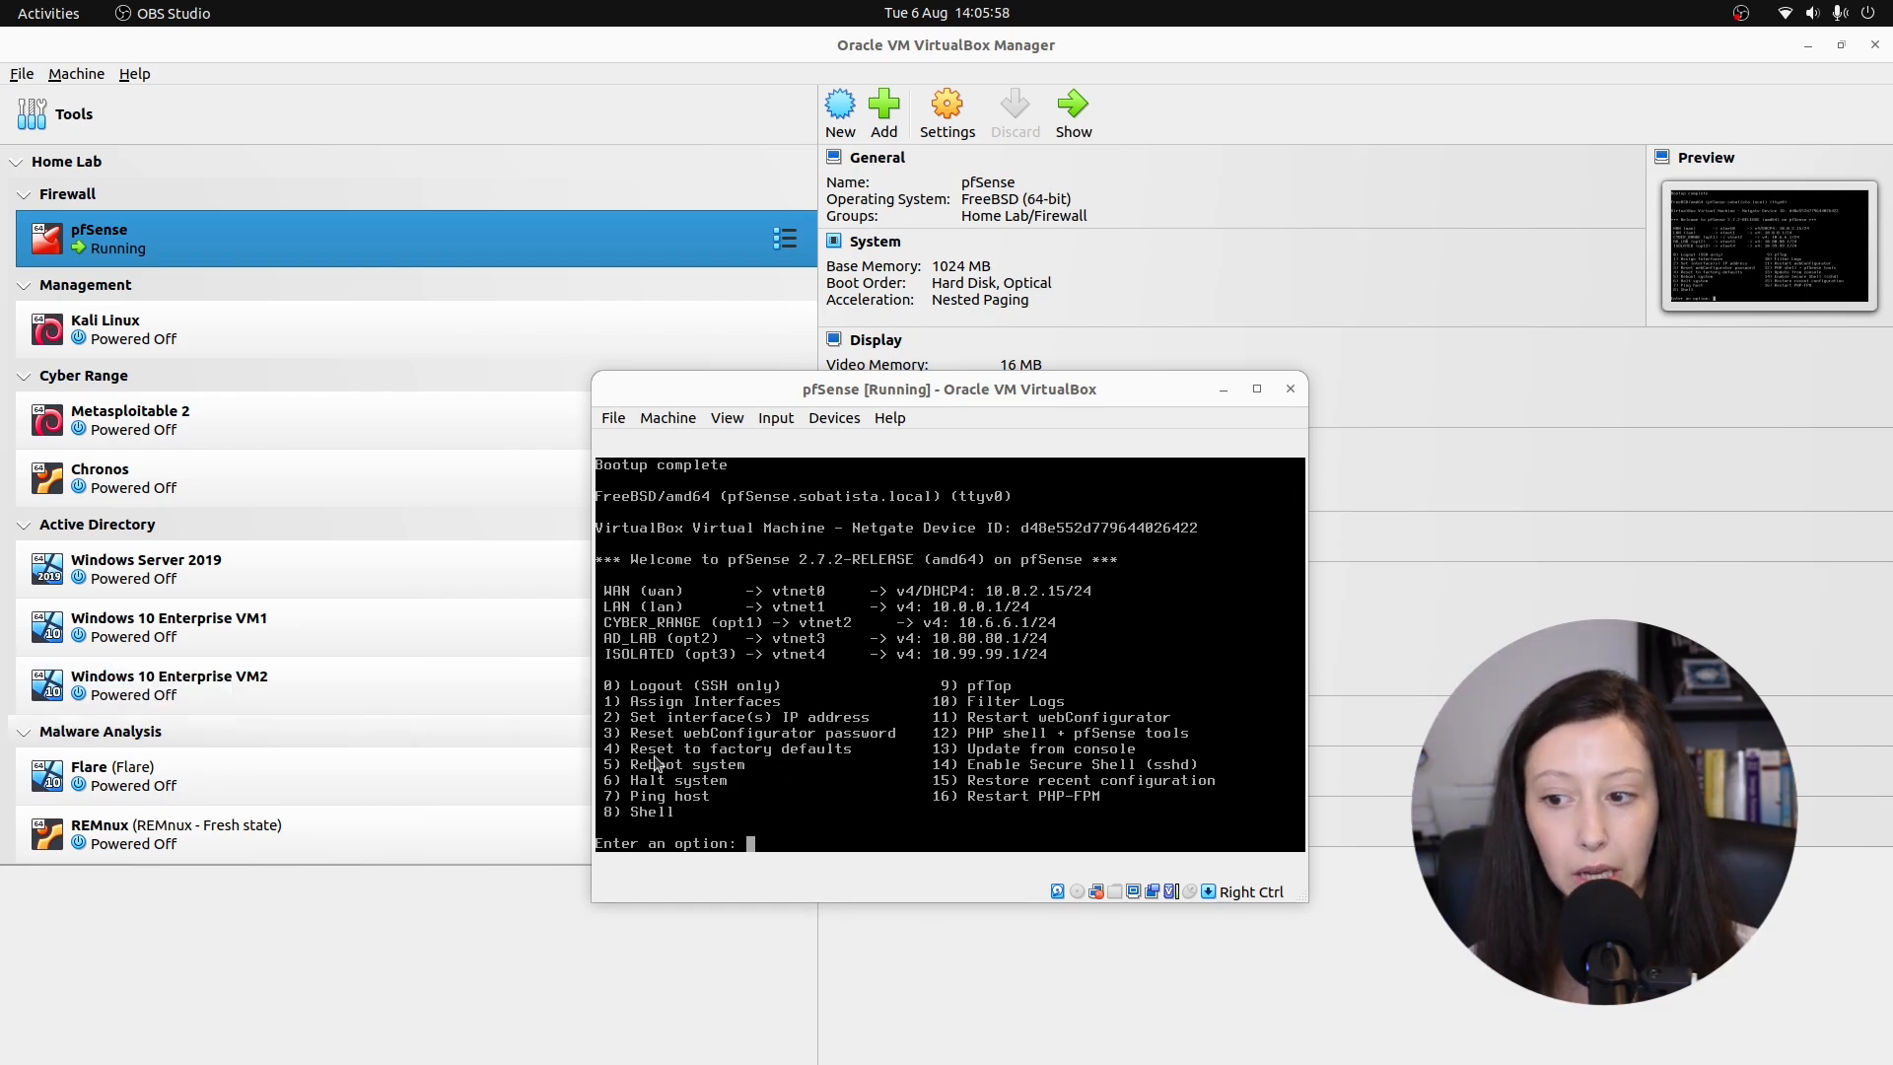
# Choose Assign Interfaces, skip VLANs, and set vtnet0 as WAN and vtnet1 as LAN.
pyautogui.click(818, 867)
pyautogui.write('1')
pyautogui.press('Return')
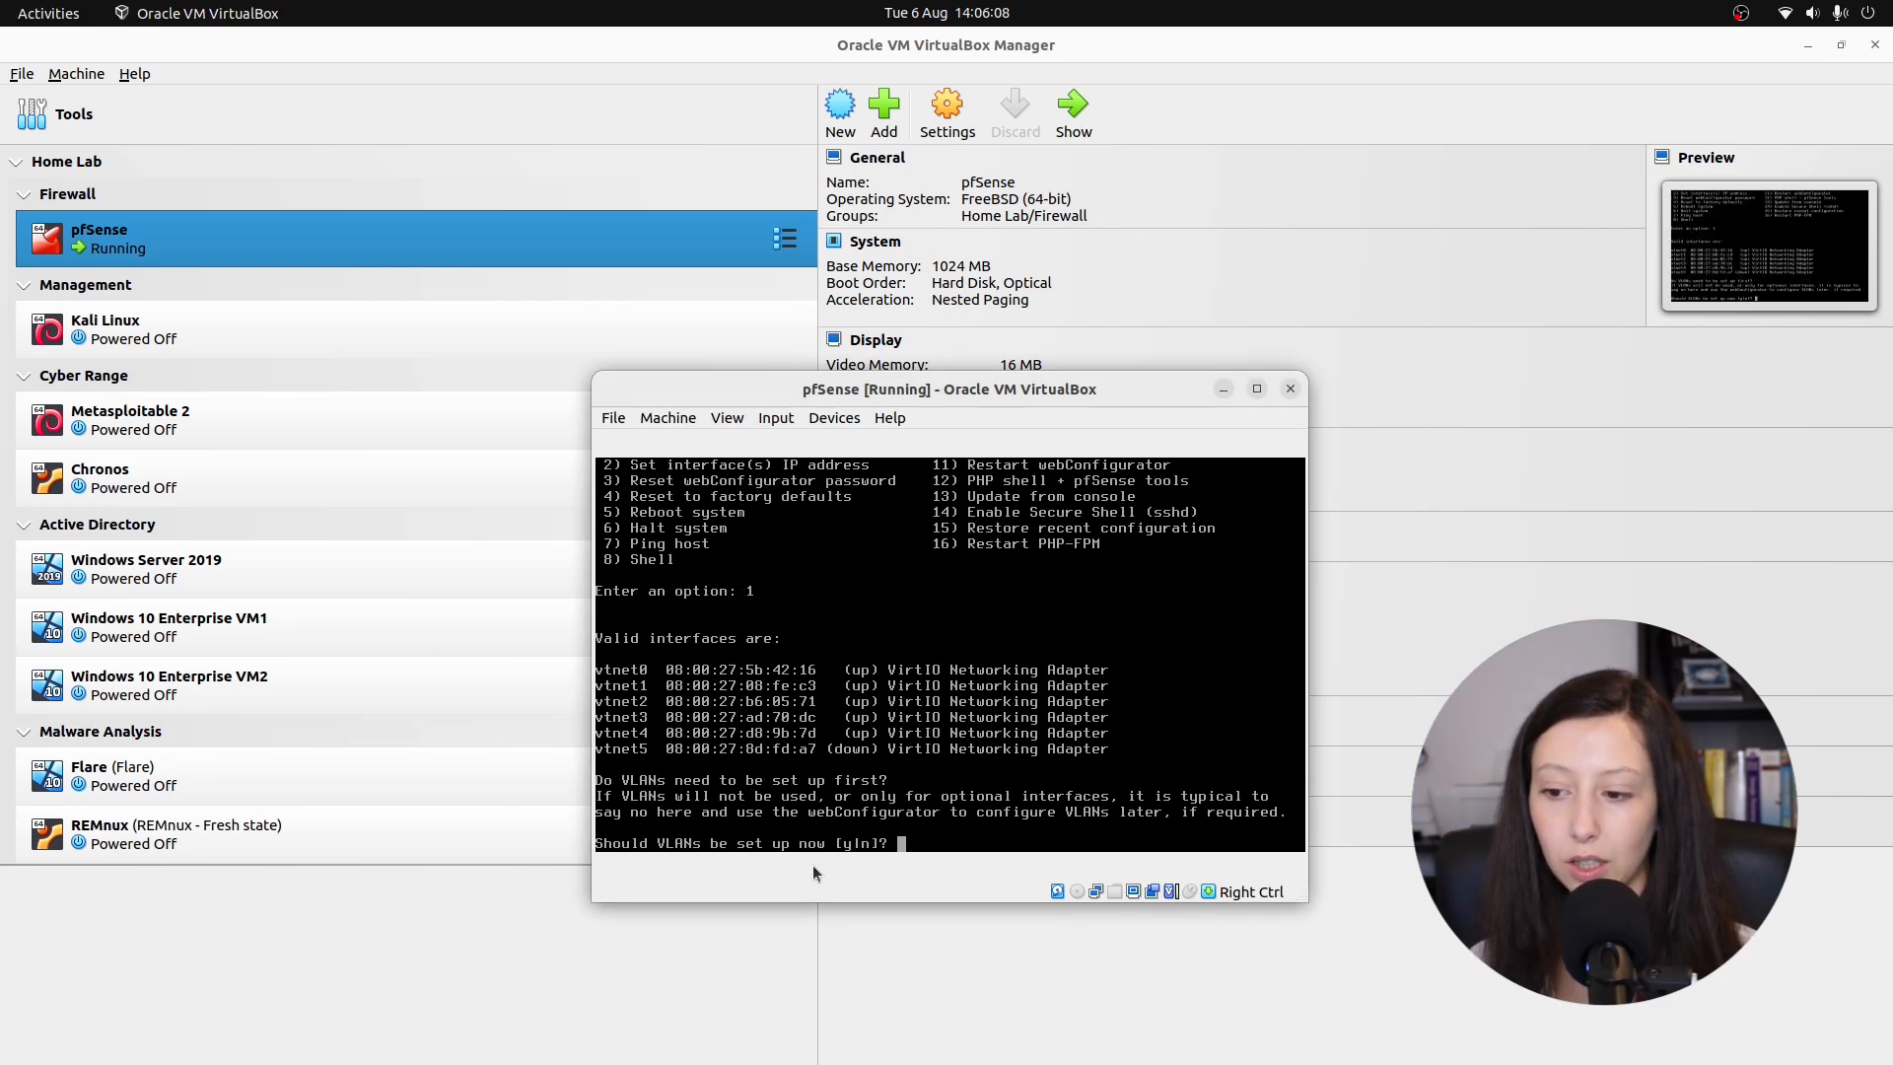
pyautogui.write('n')
pyautogui.press('Return')
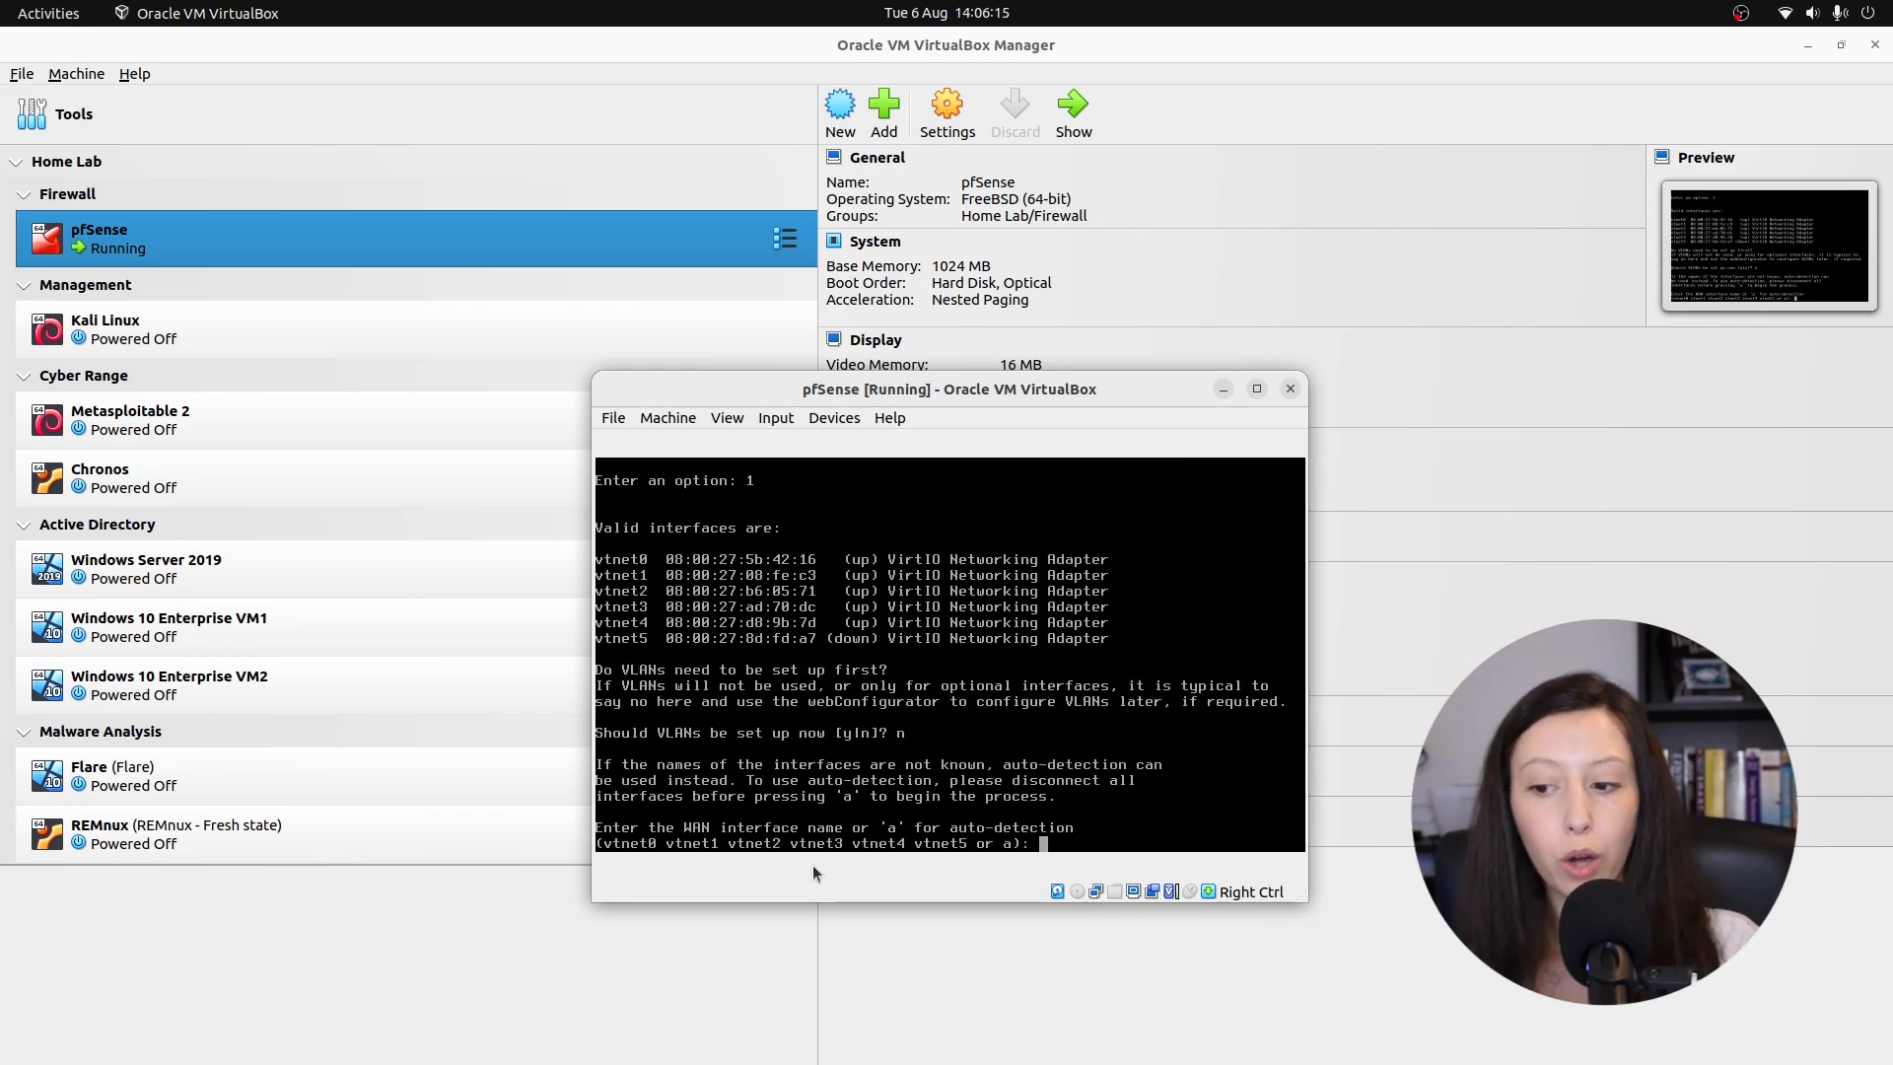
pyautogui.write('v')
pyautogui.write('tnet0')
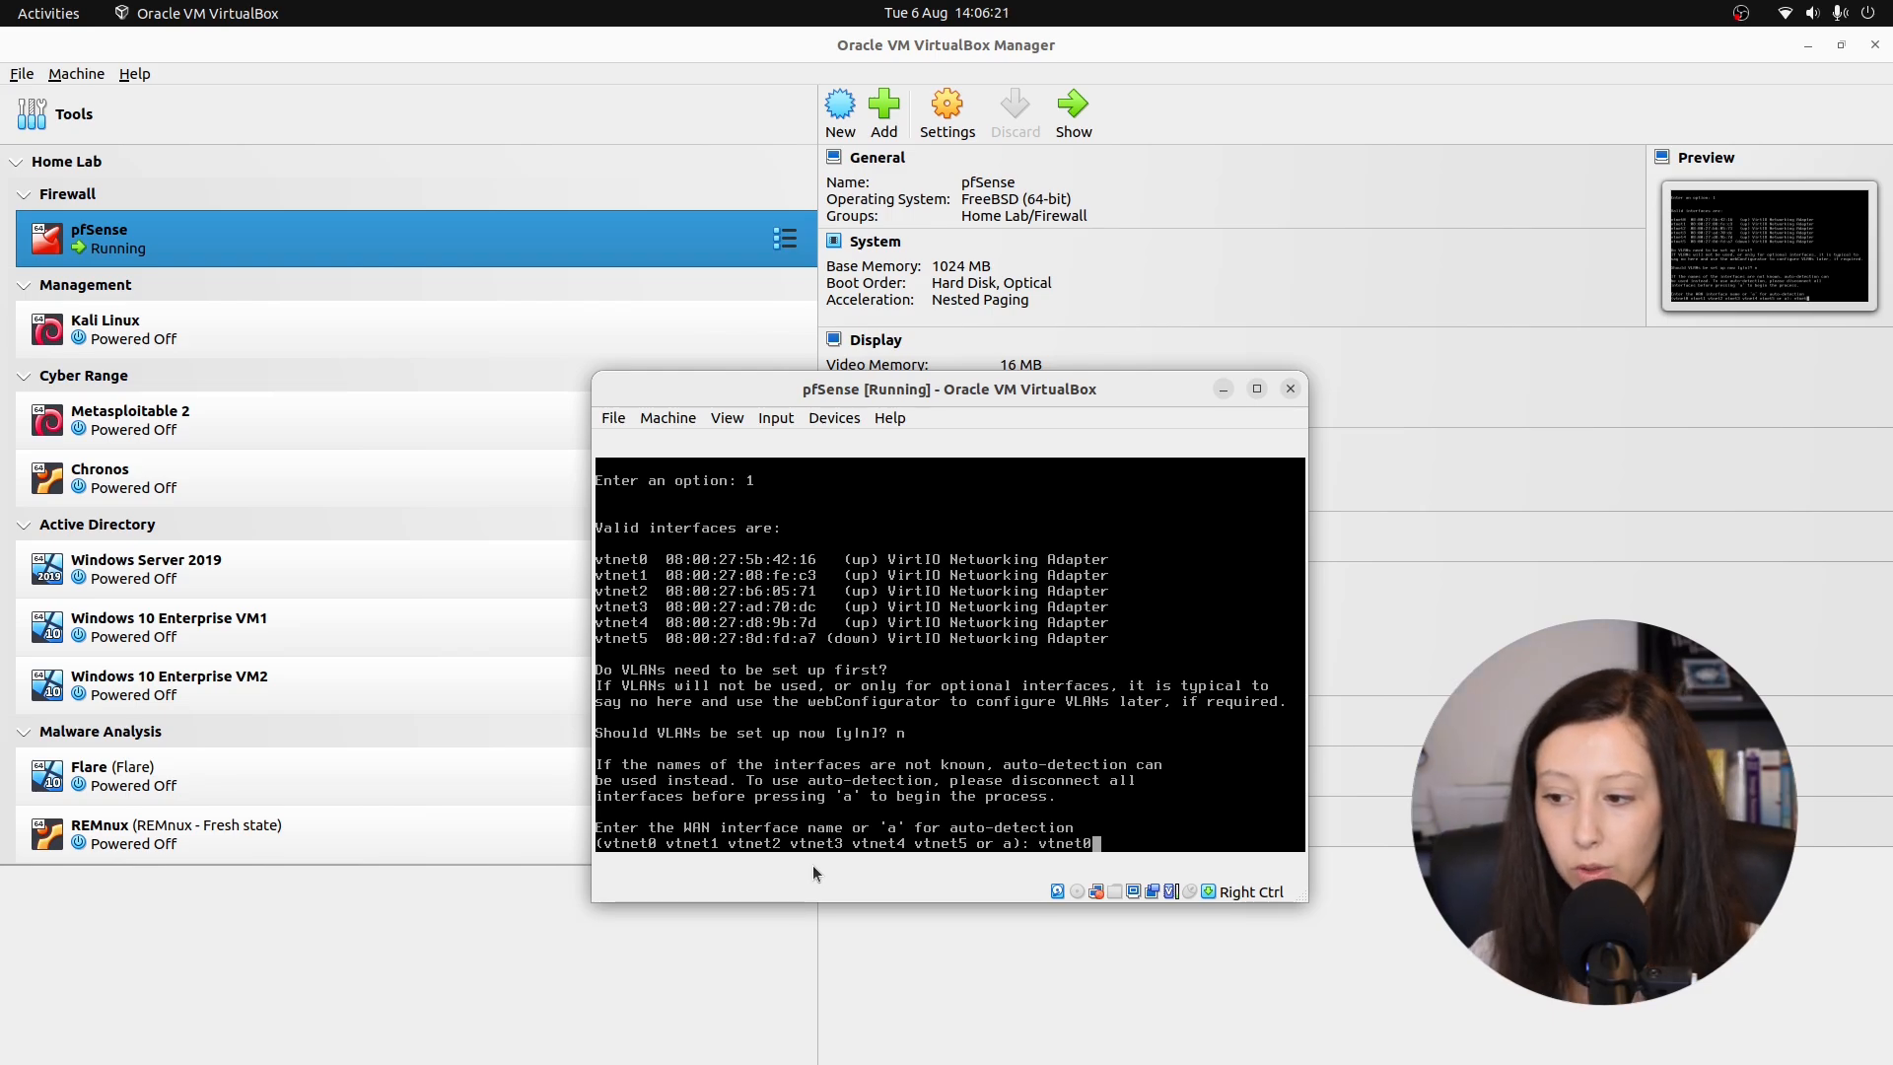
pyautogui.press('Return')
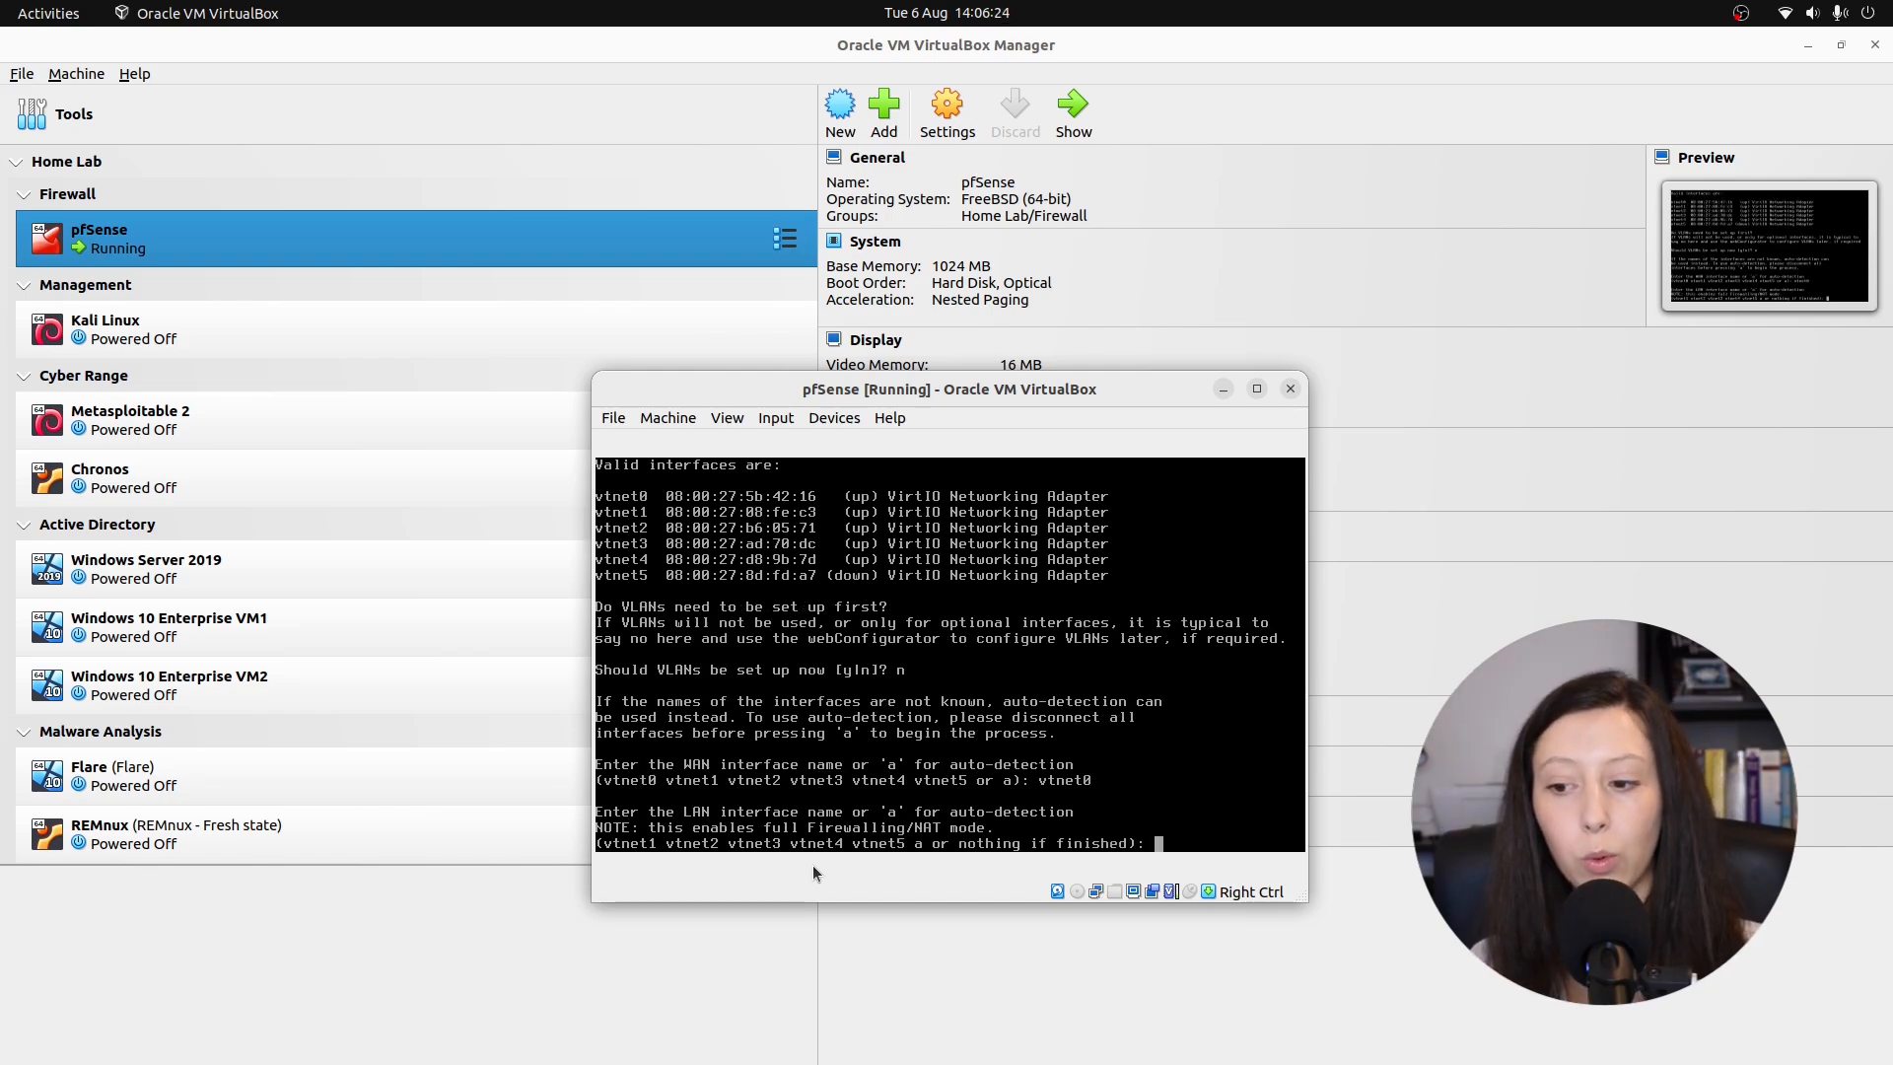
pyautogui.write('vtnet1')
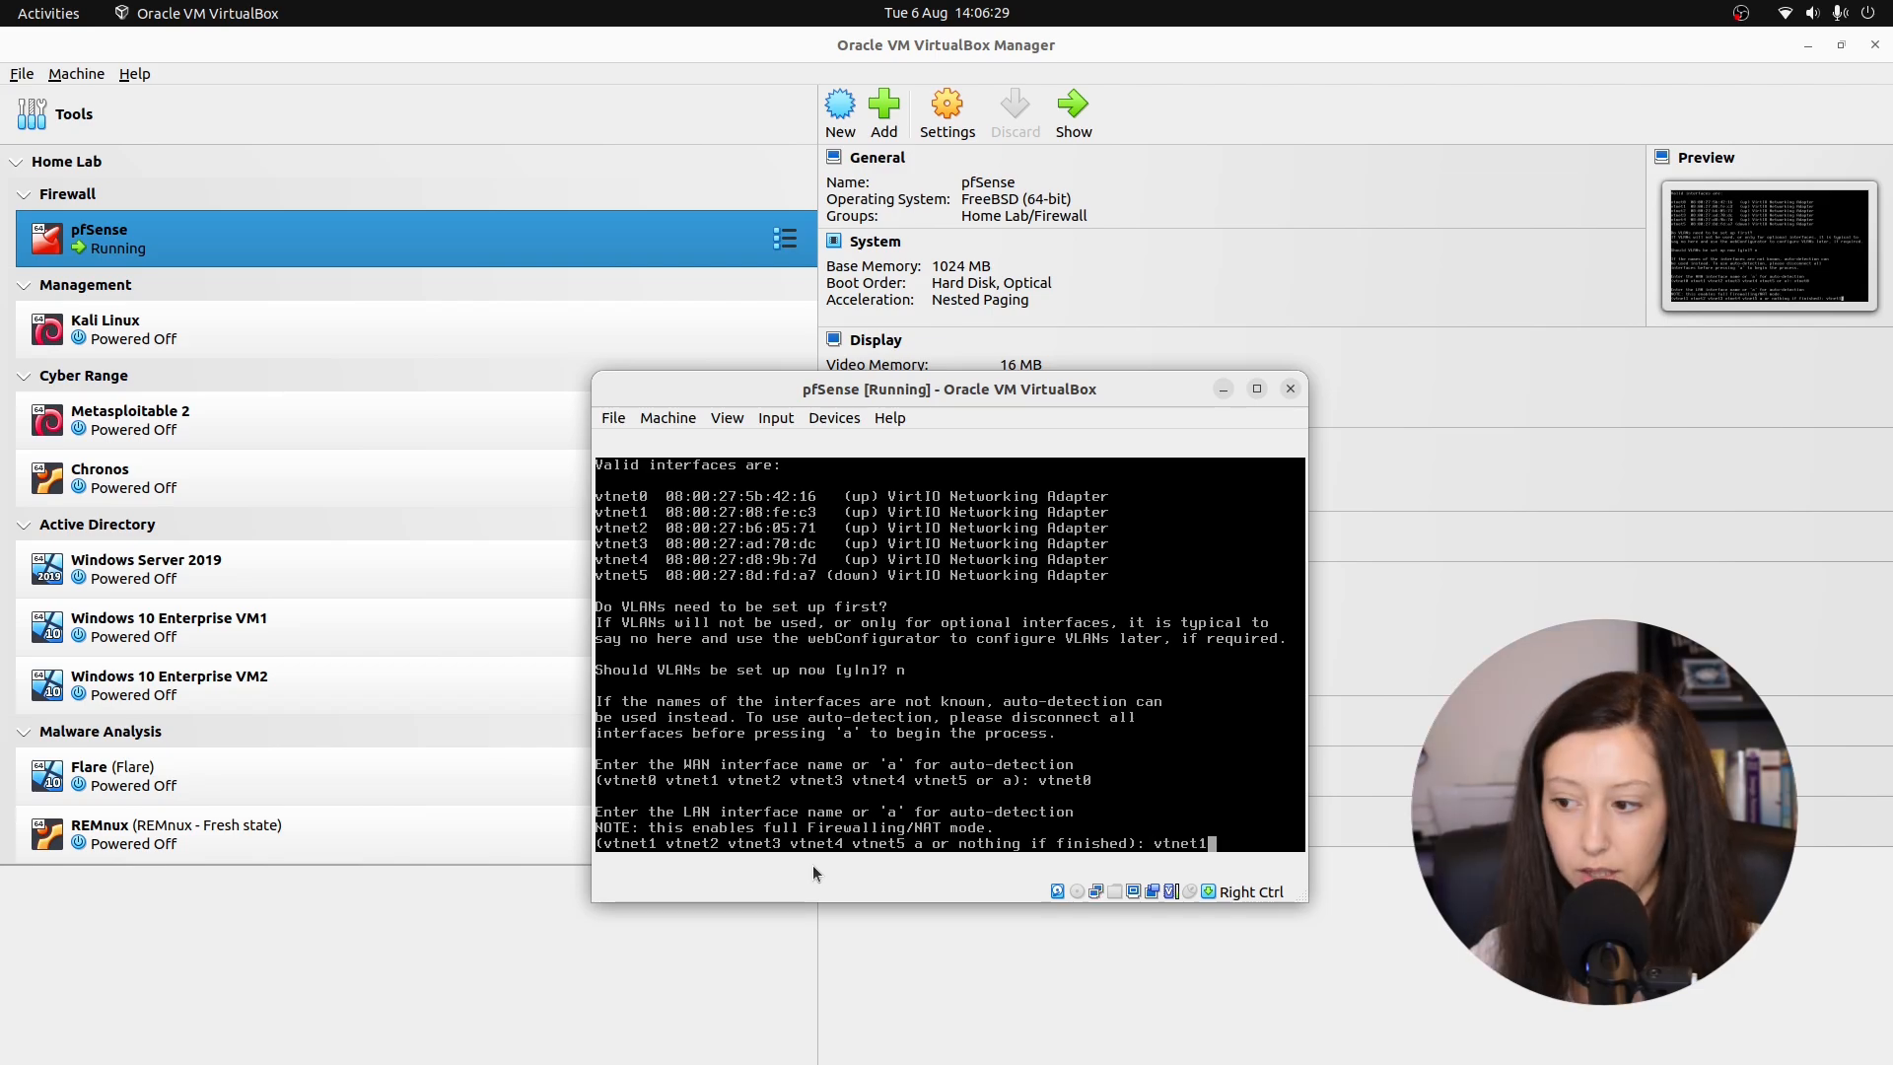
pyautogui.press('Return')
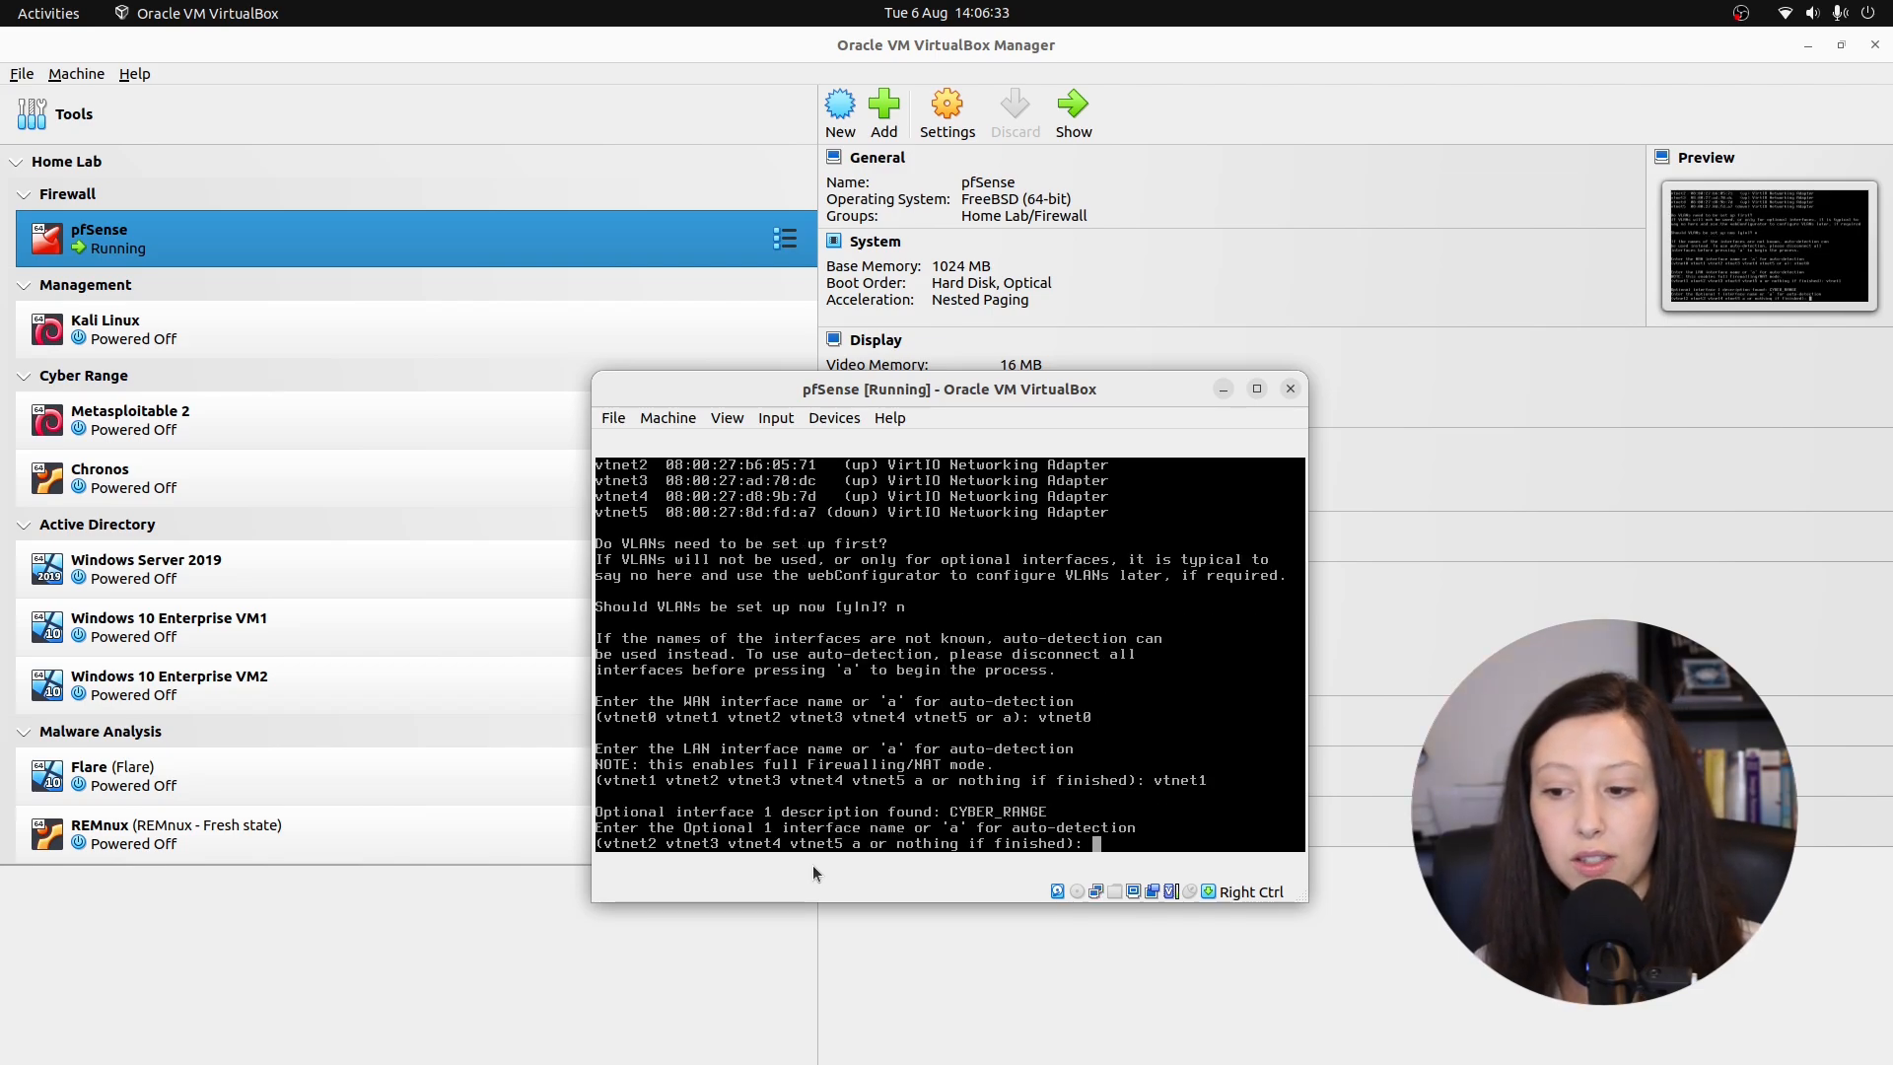
# Assign vtnet2 through vtnet5 as optional interfaces and confirm with y.
pyautogui.write('vtnet2')
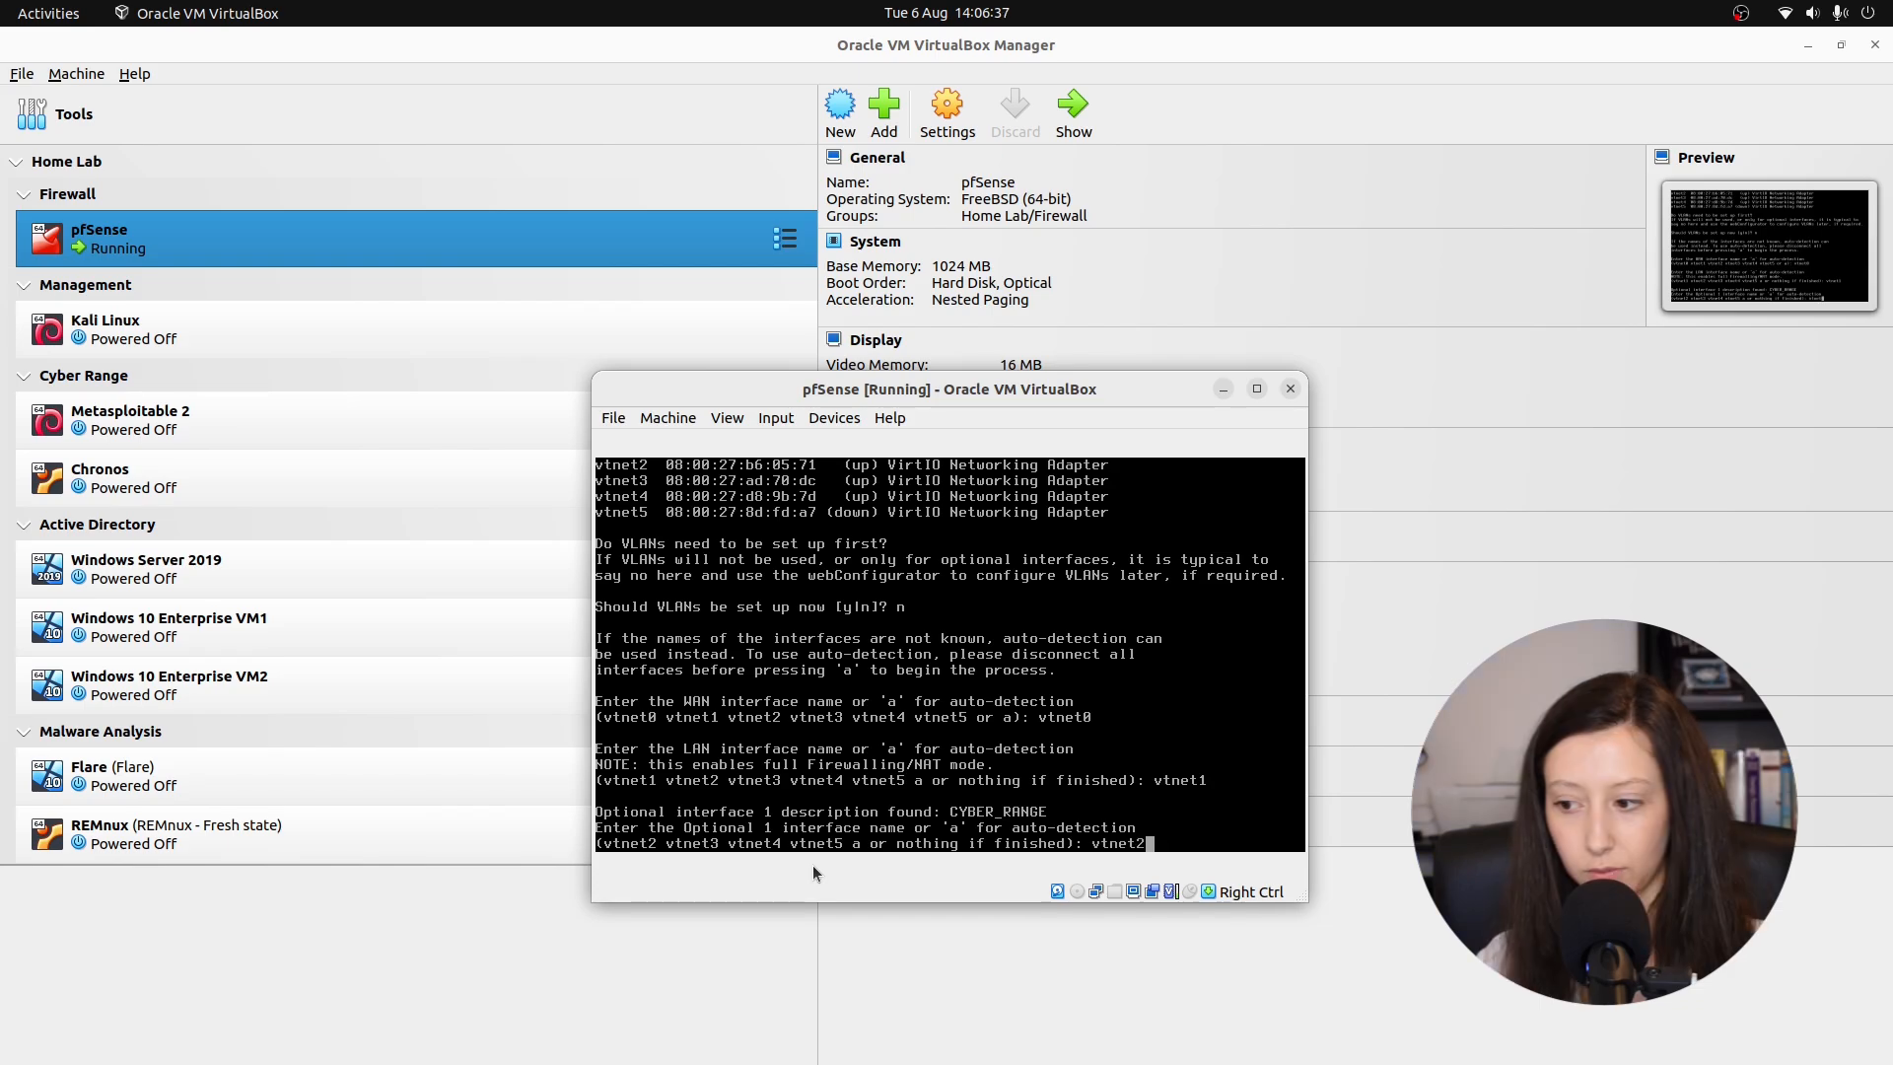
pyautogui.press('Return')
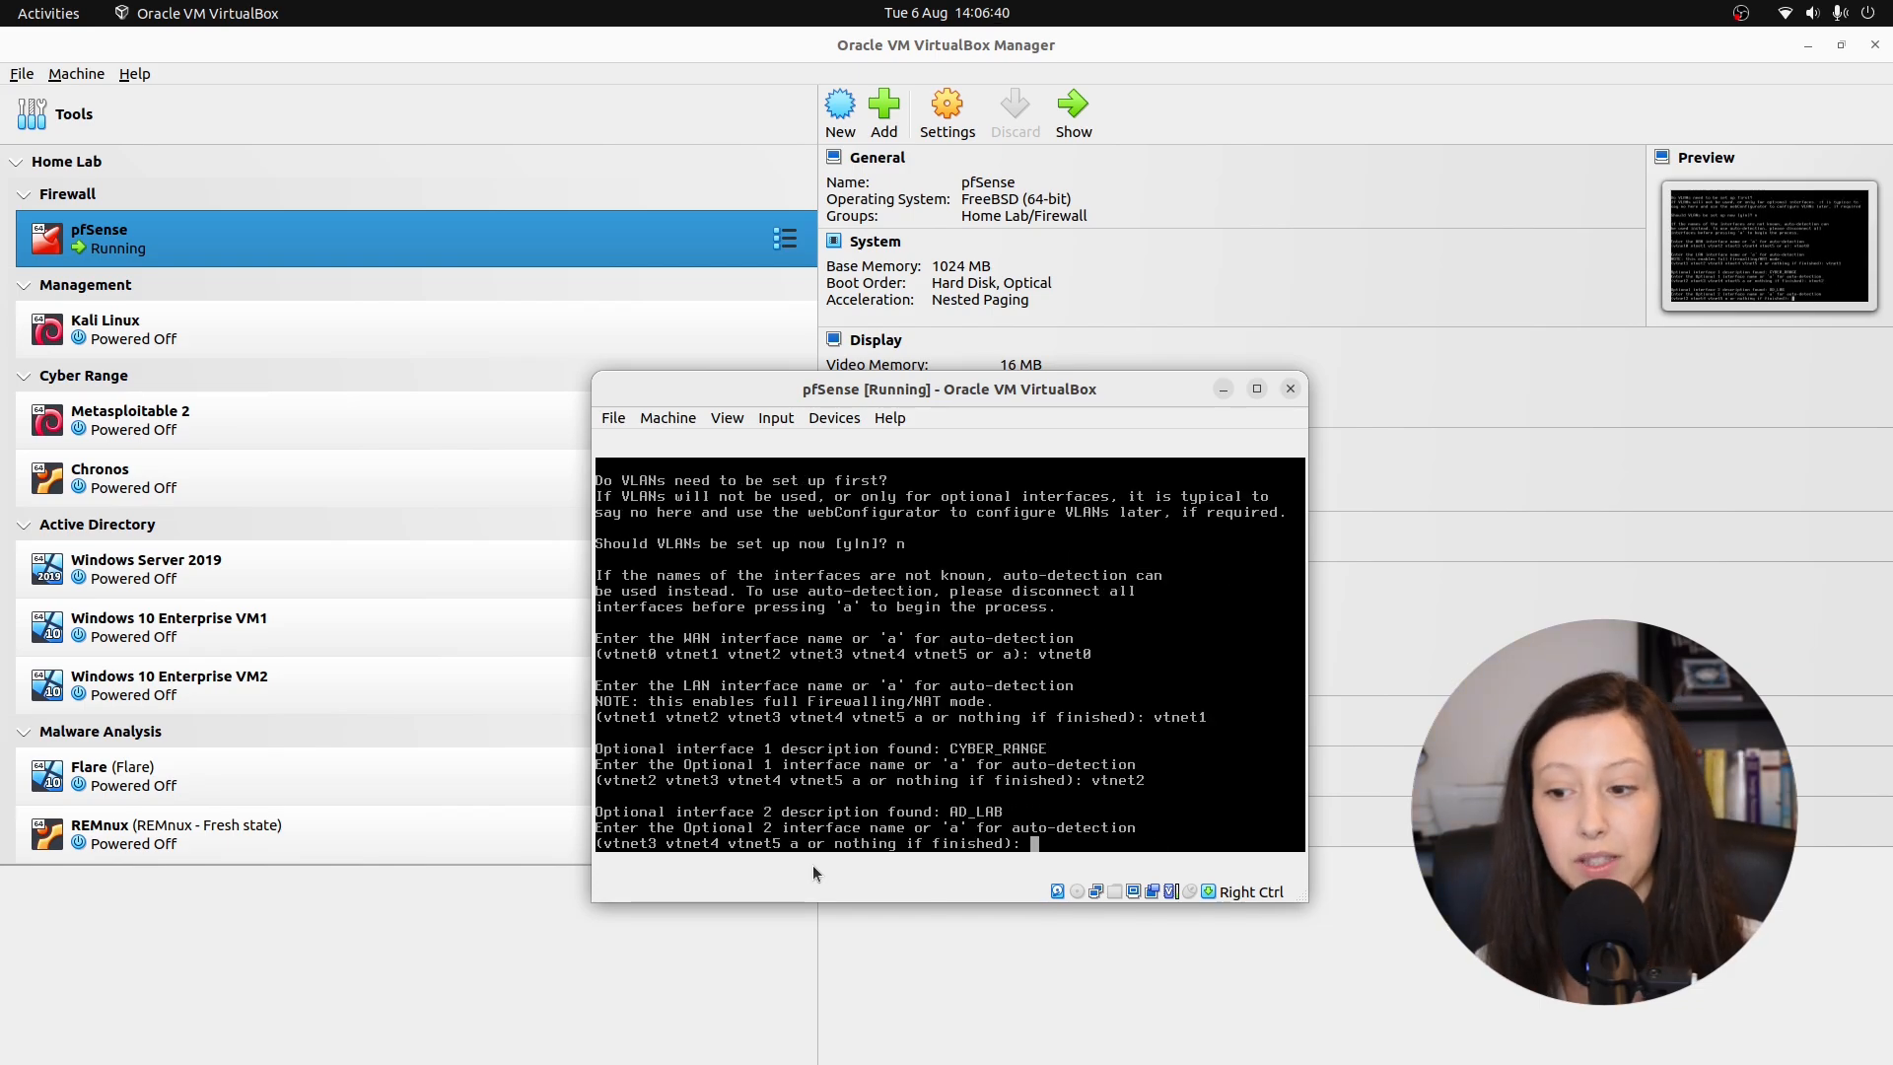
pyautogui.write('vtnet3')
pyautogui.press('Return')
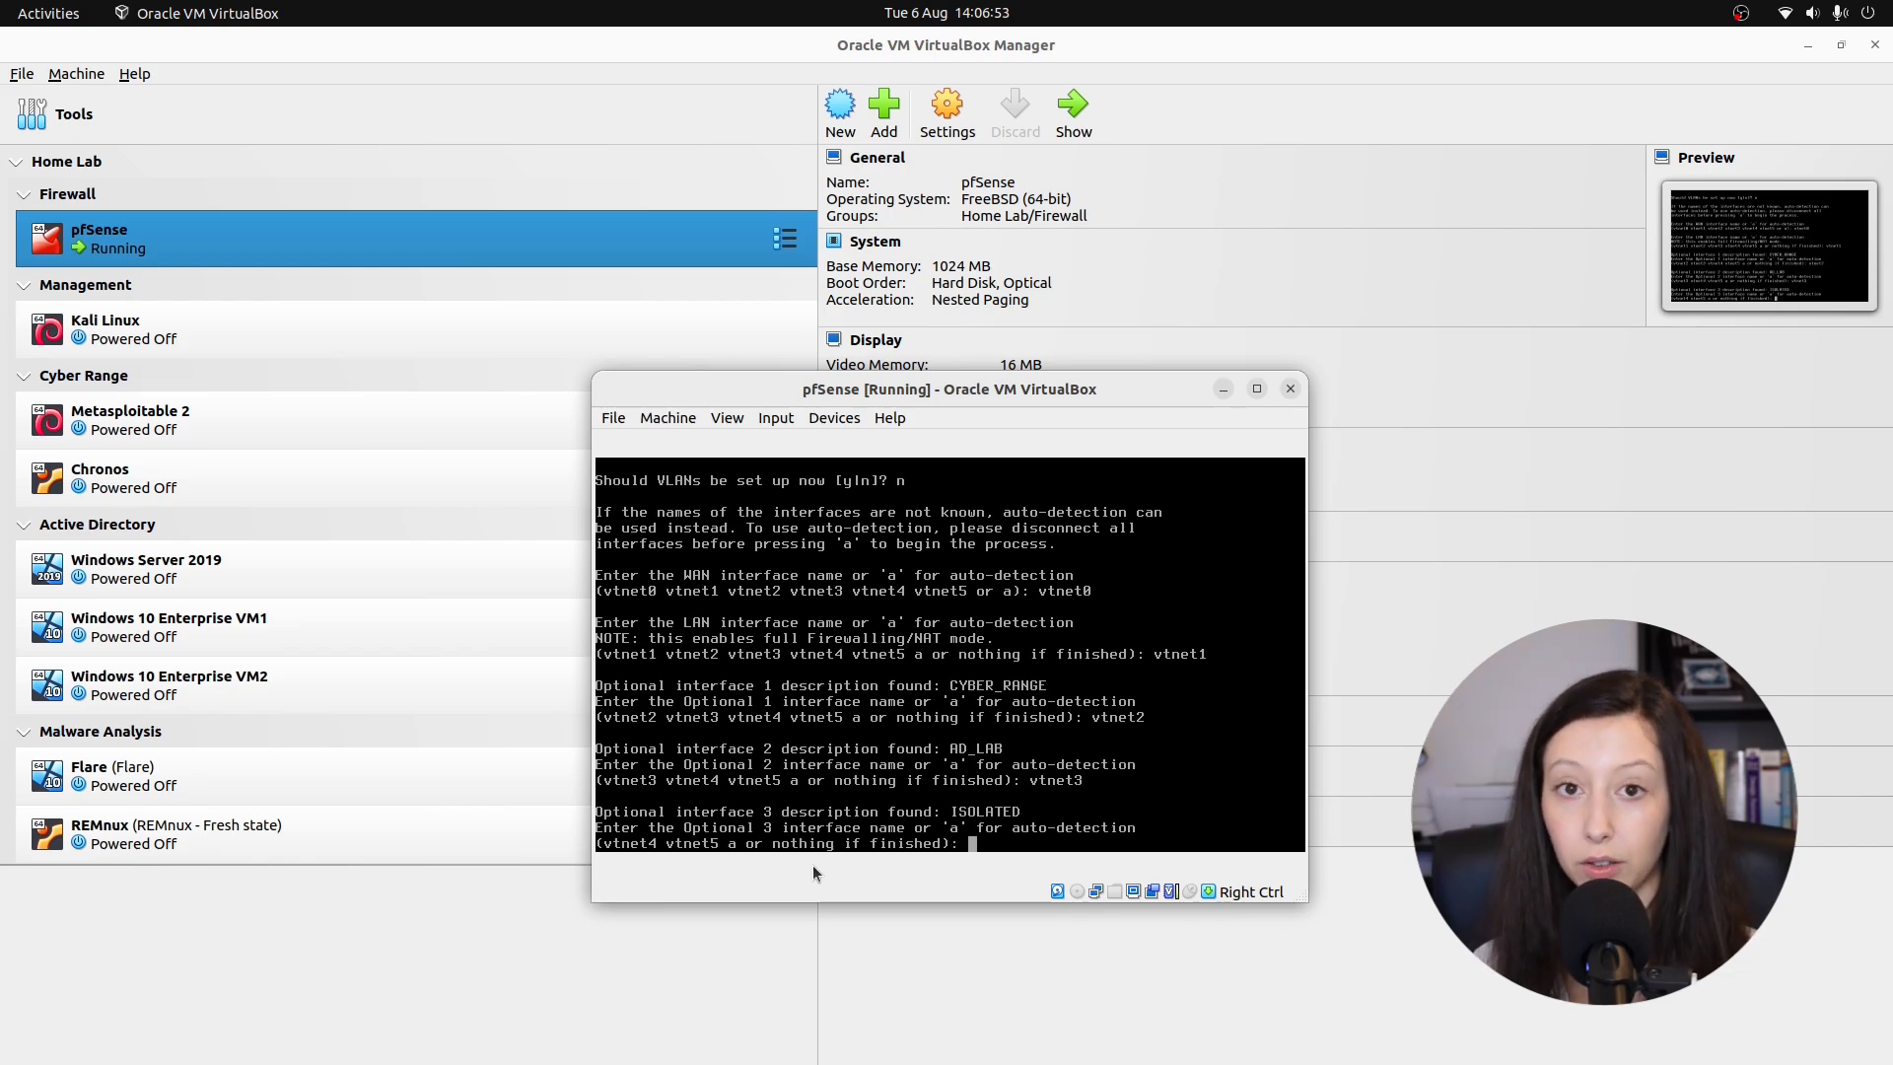
pyautogui.write('vtnet4')
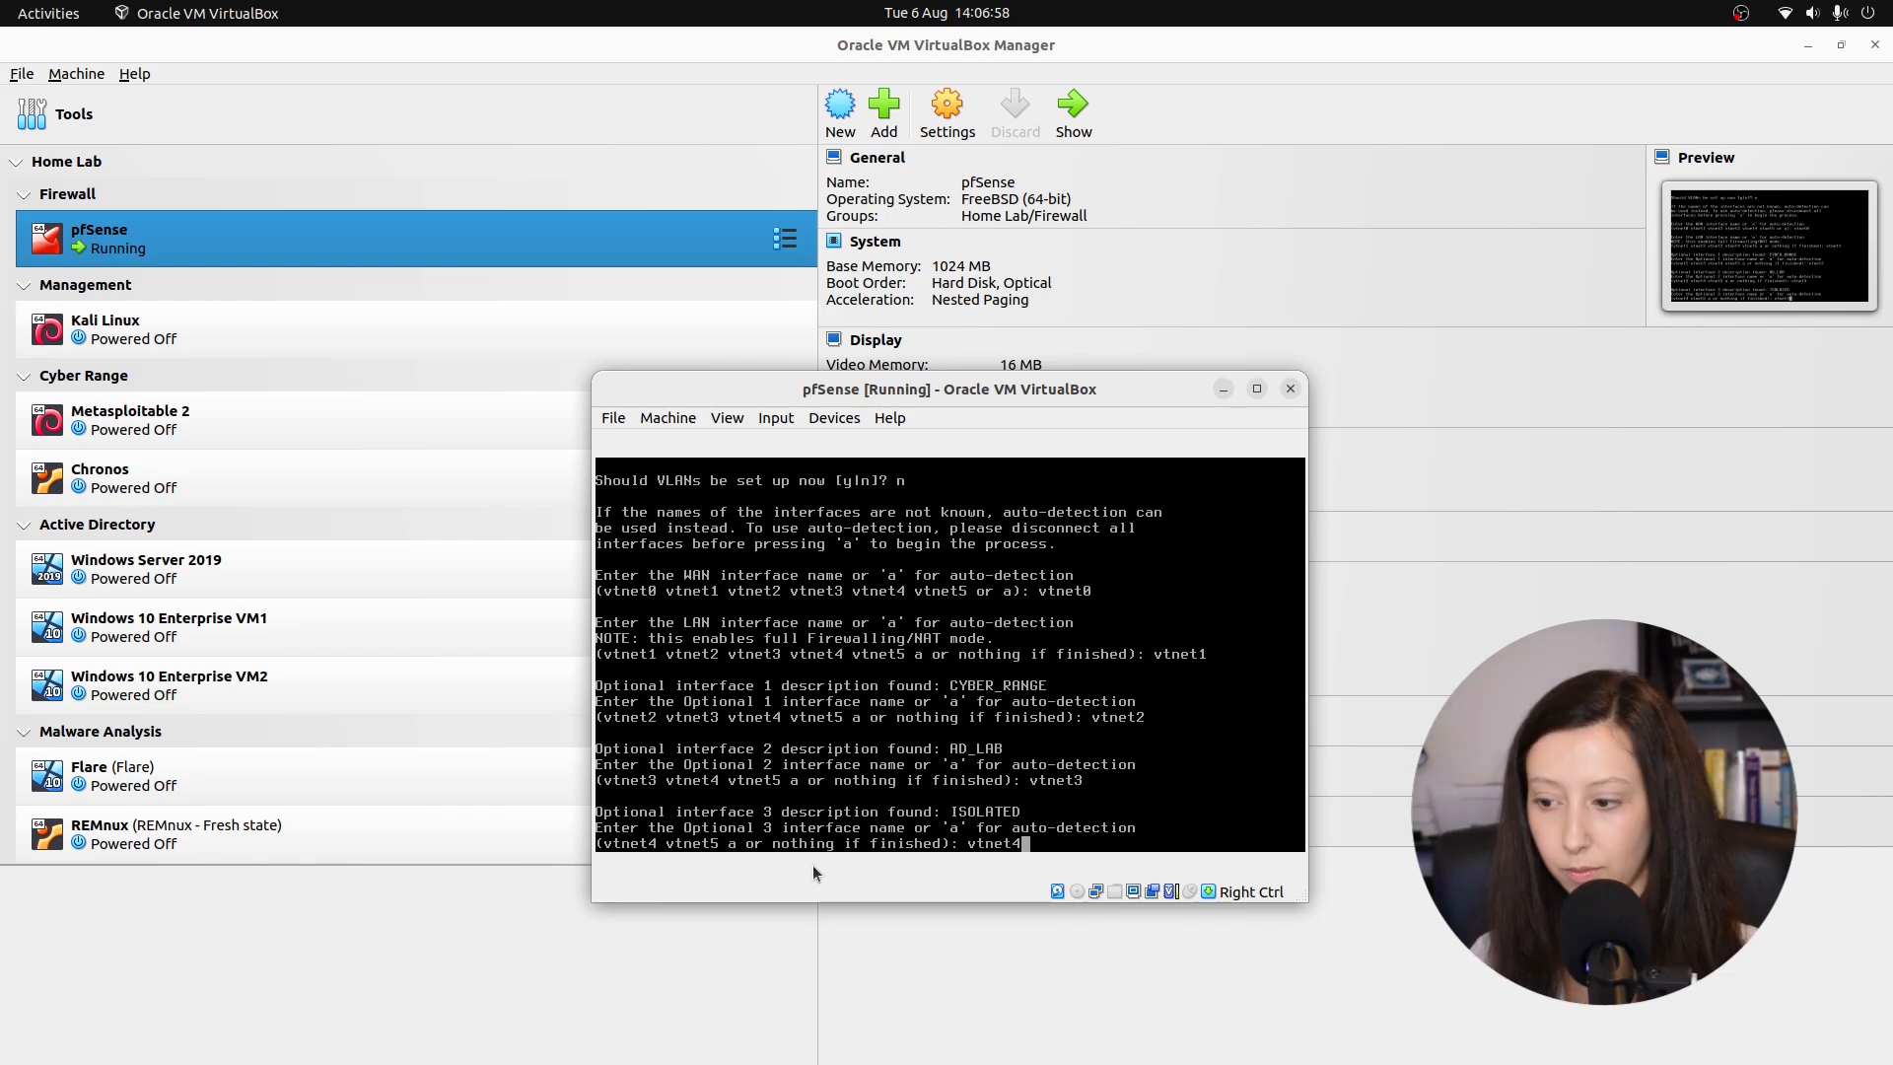
pyautogui.press('Return')
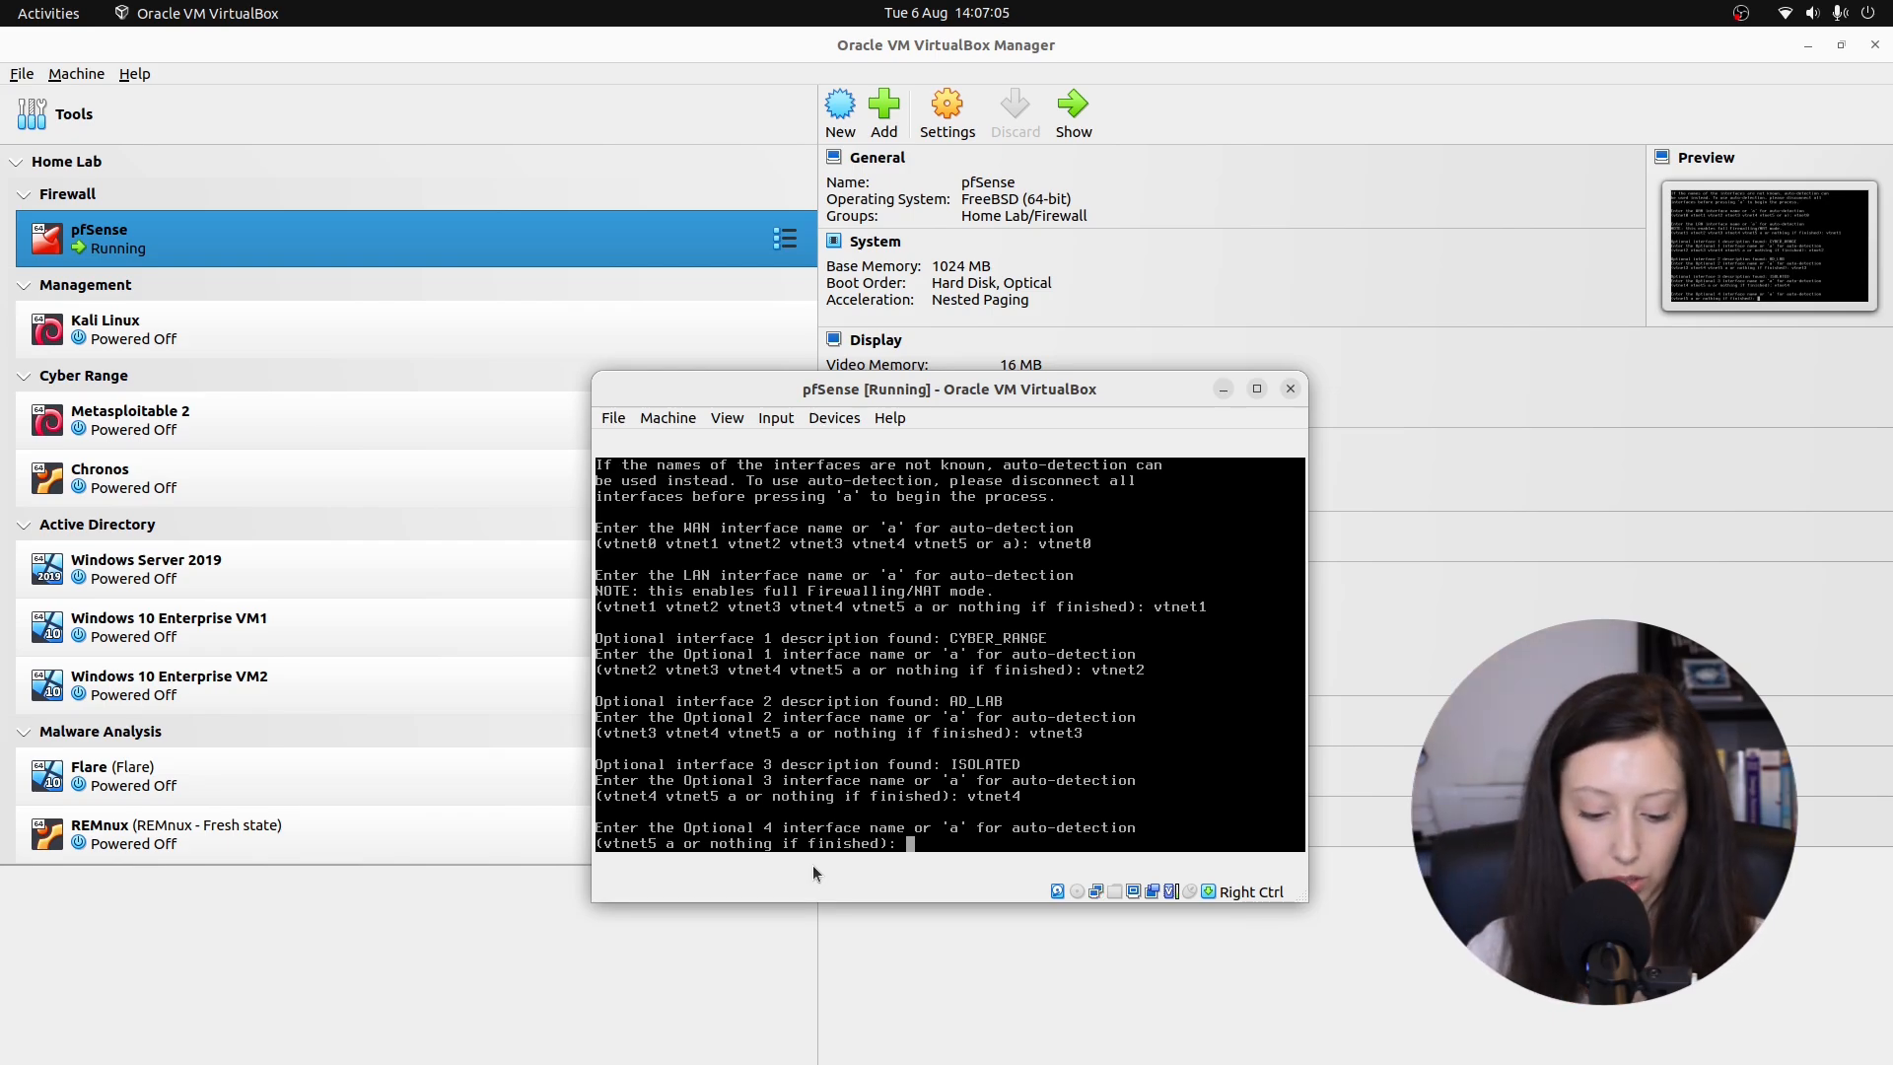
pyautogui.write('vtnet5')
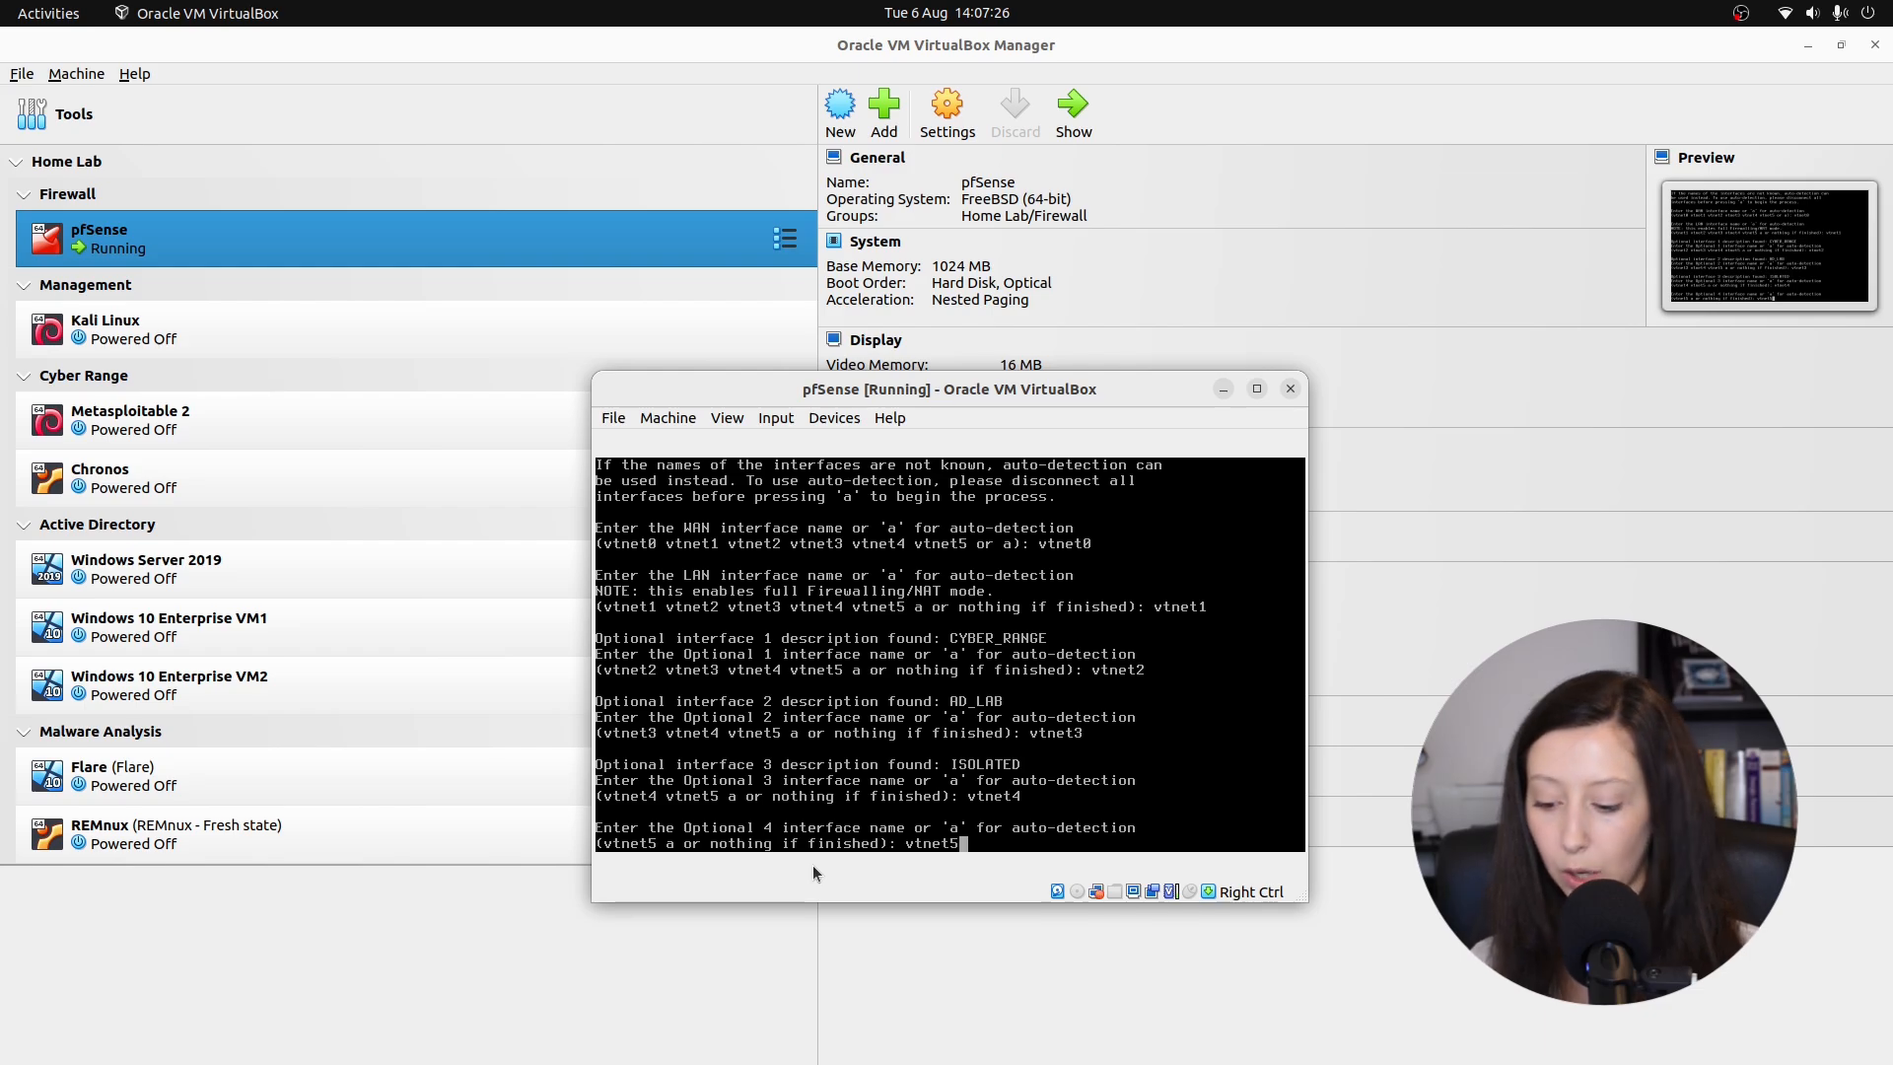
pyautogui.press('Return')
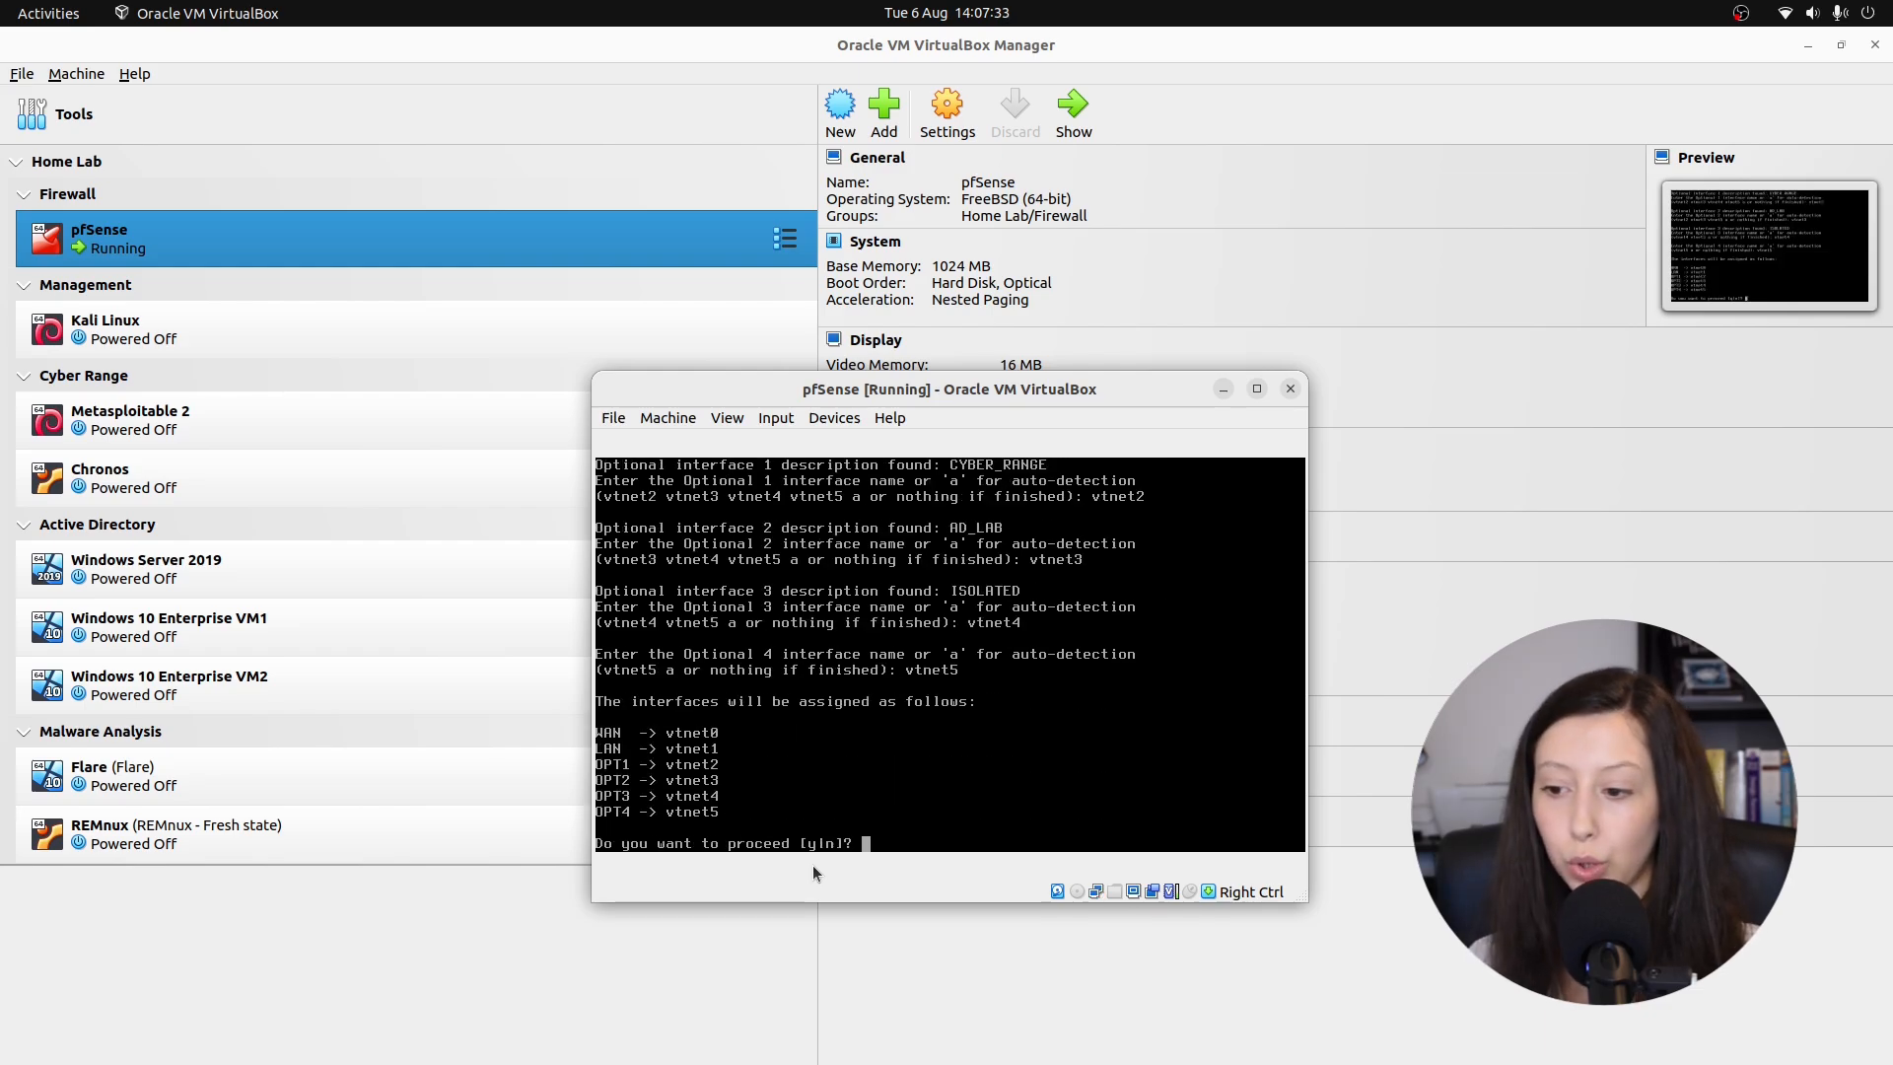
pyautogui.write('y')
pyautogui.press('Return')
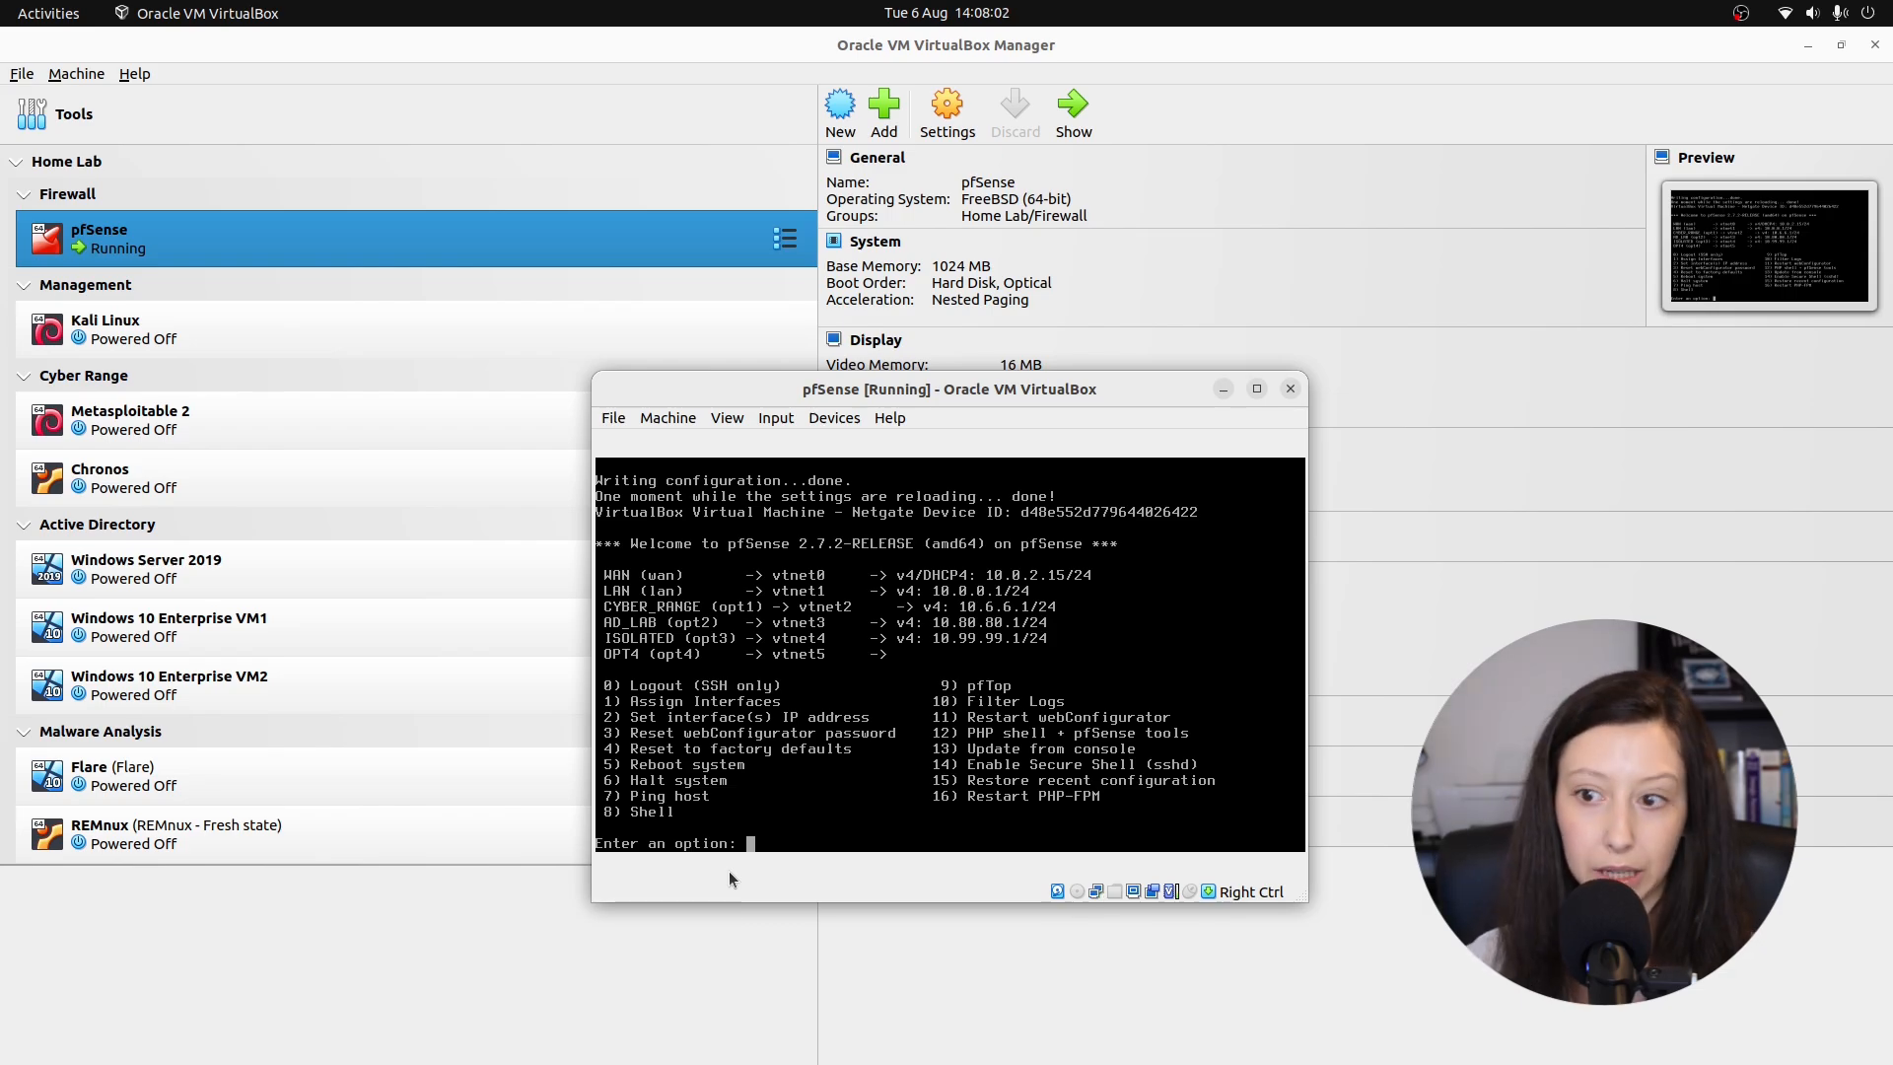
# Give OPT4 a static IPv4 of 10.10.10.1/24 with no gateway and no IPv6.
pyautogui.press('Return')
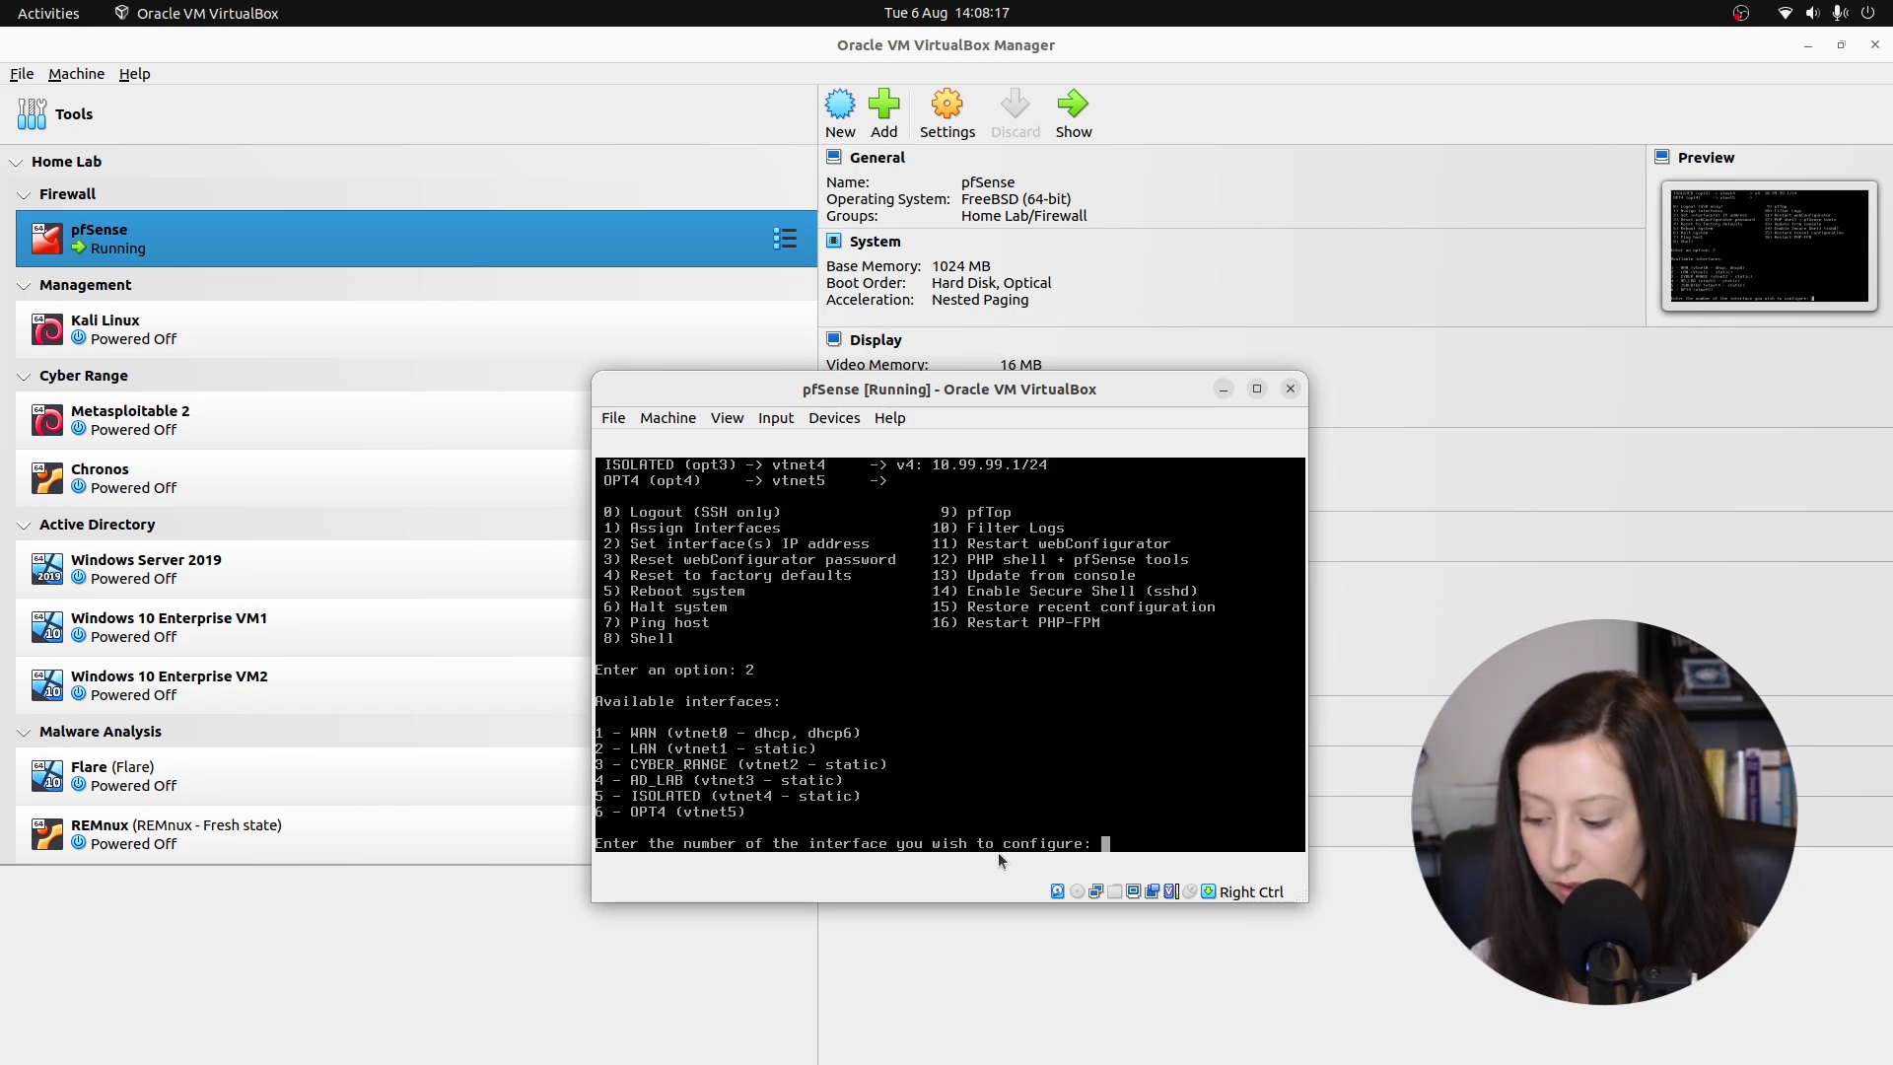
pyautogui.write('6')
pyautogui.press('Return')
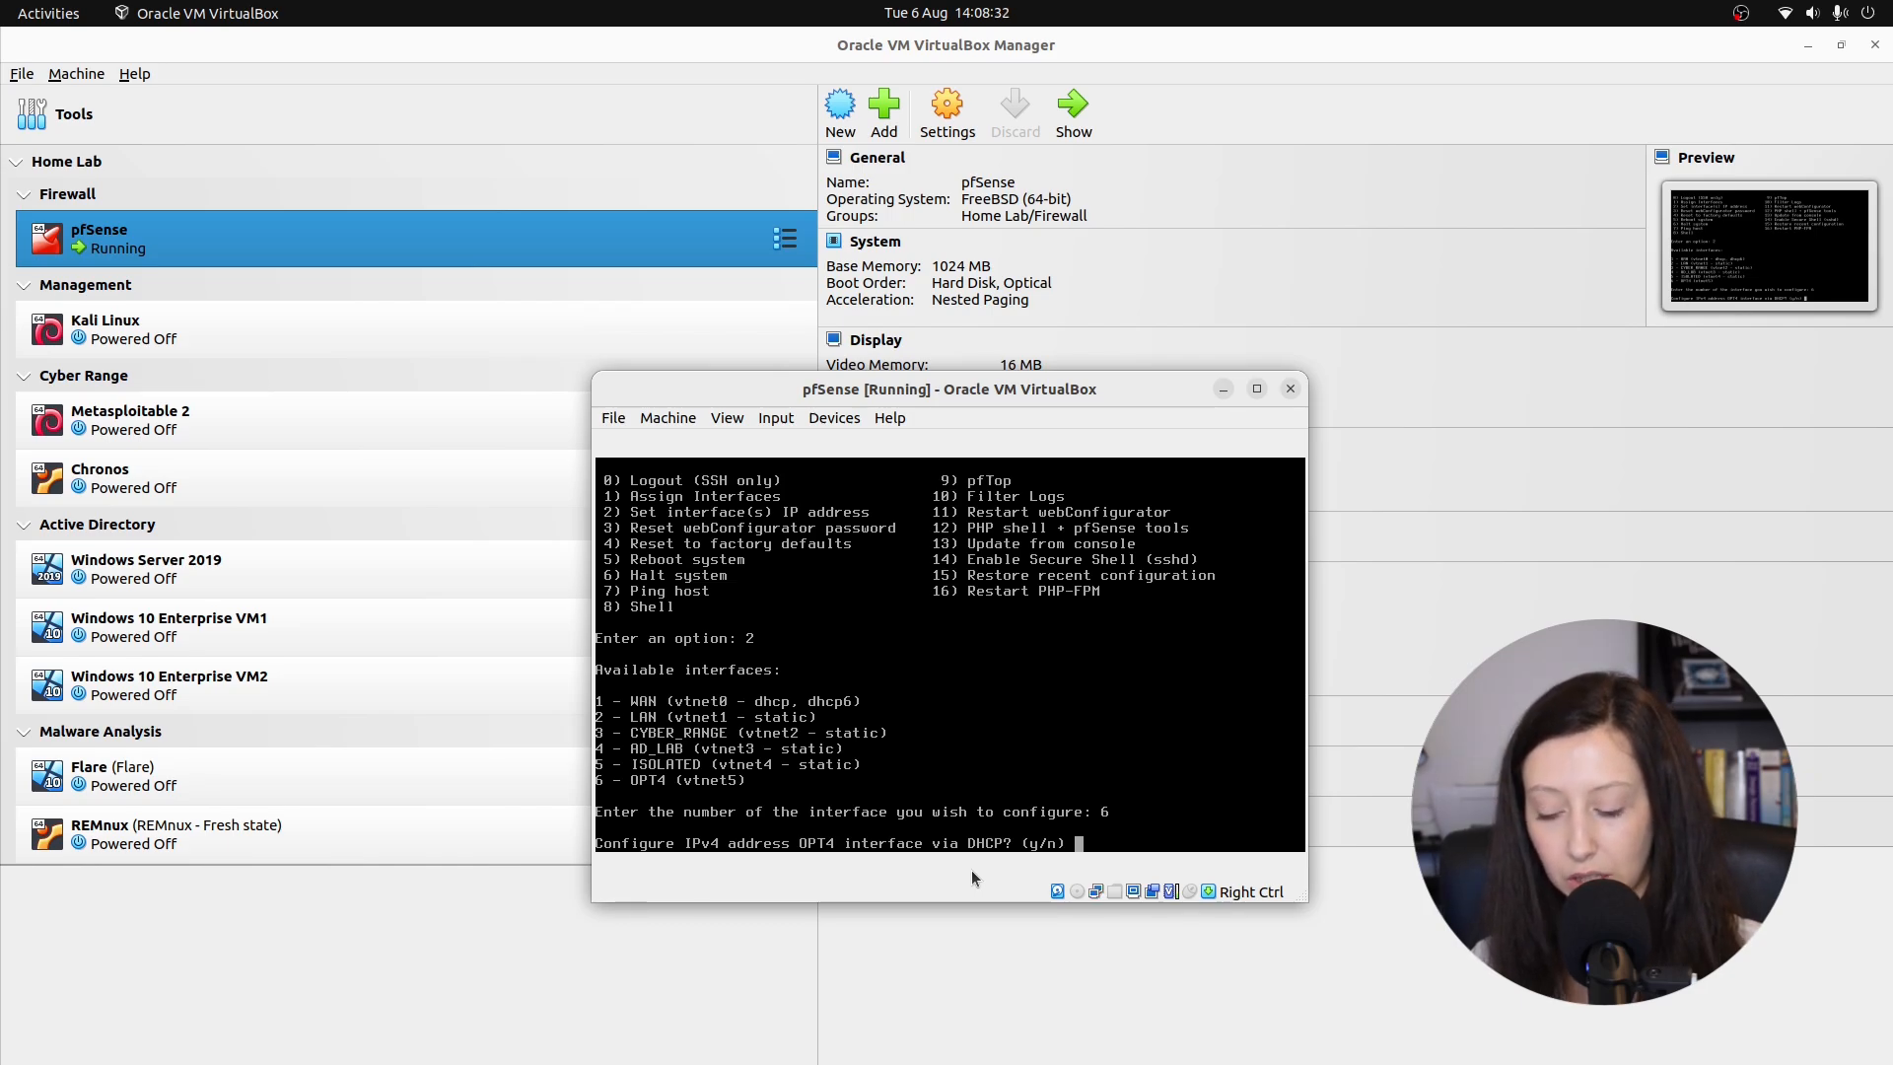
pyautogui.write('n')
pyautogui.press('Return')
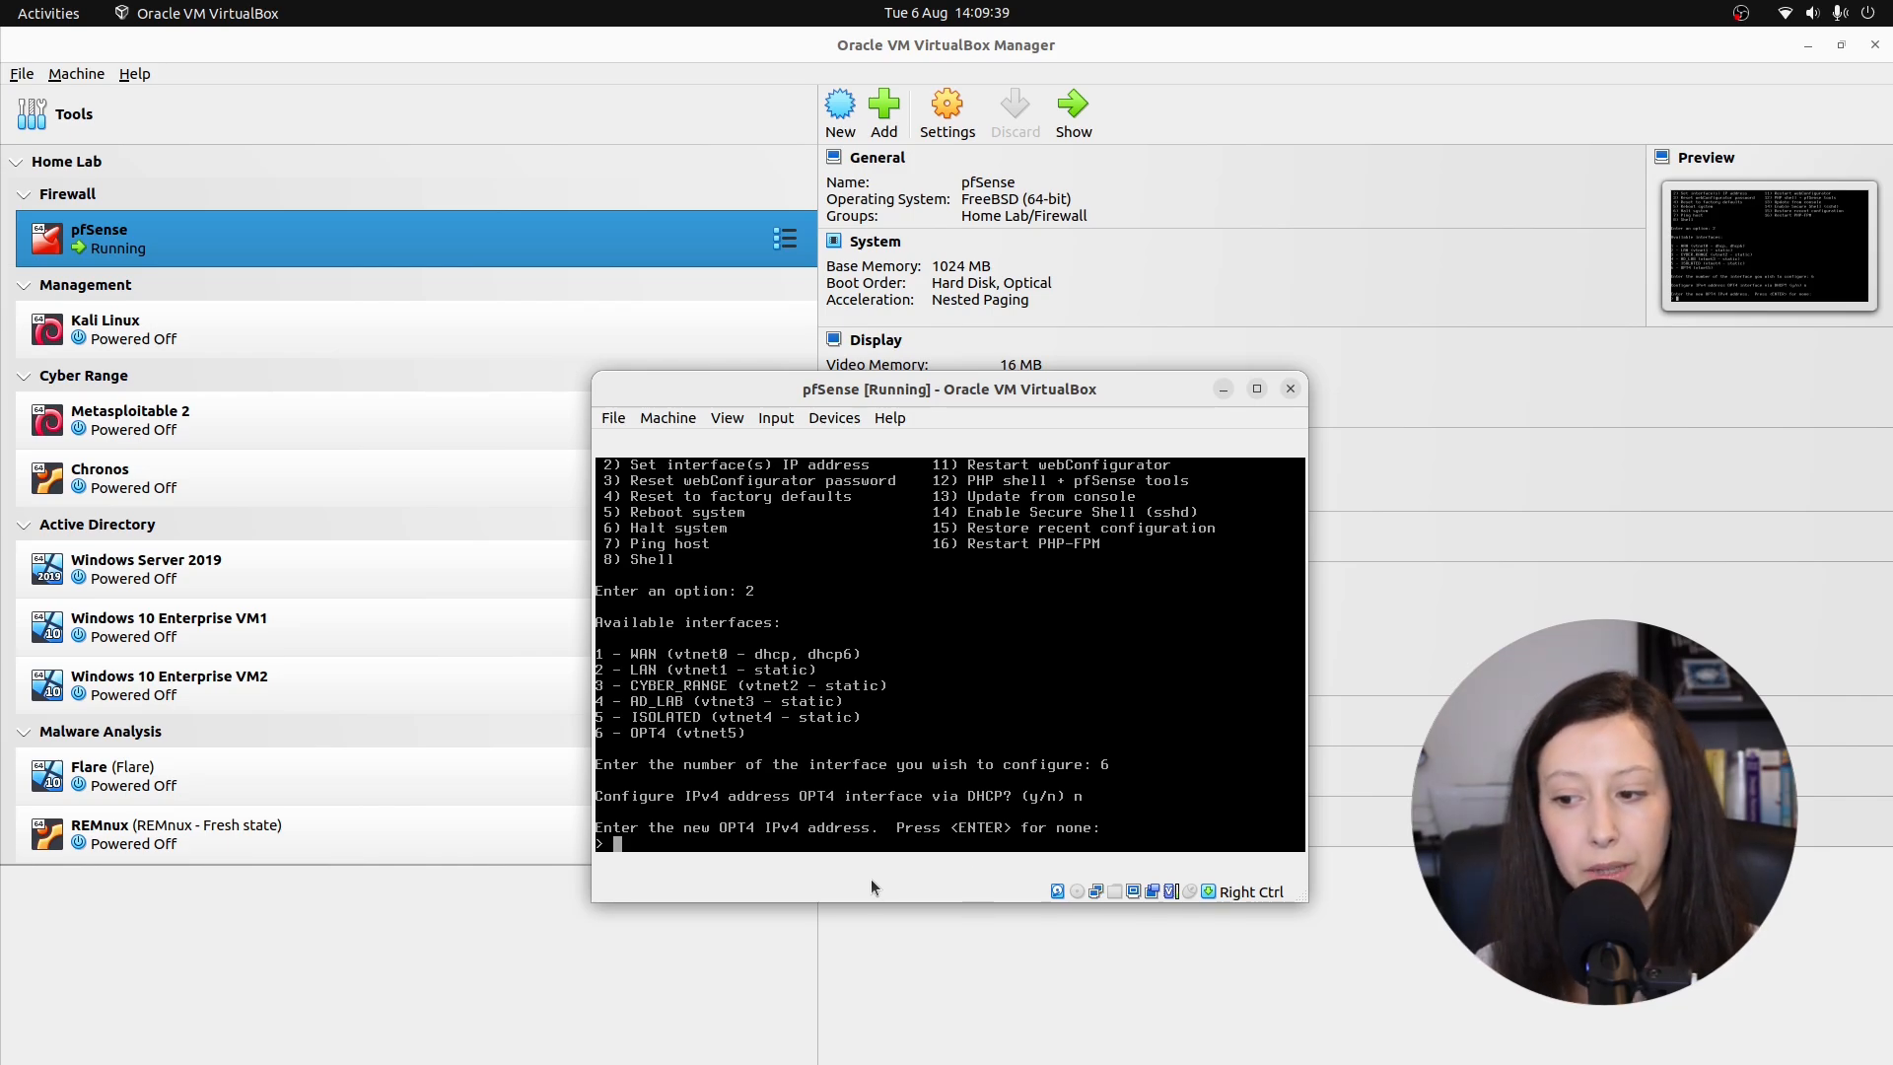
pyautogui.write('10.10.10.1')
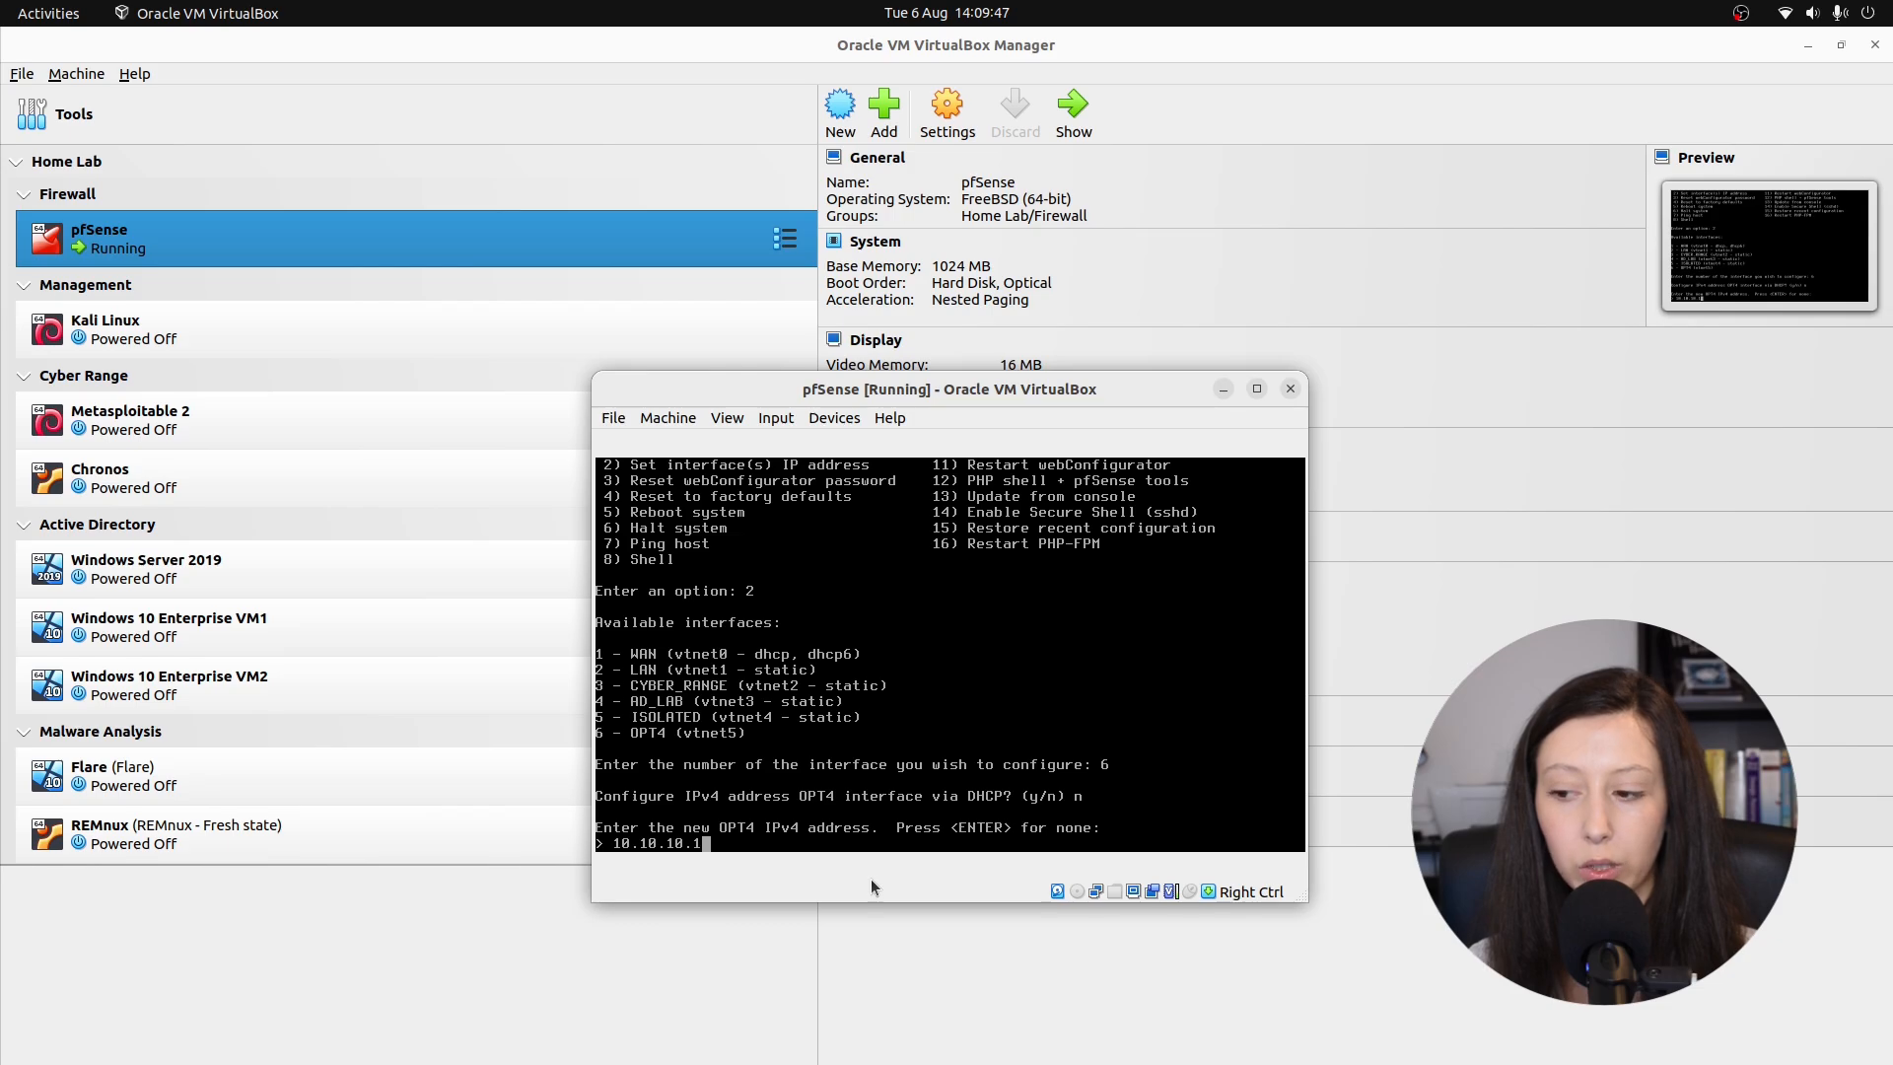
pyautogui.press('Return')
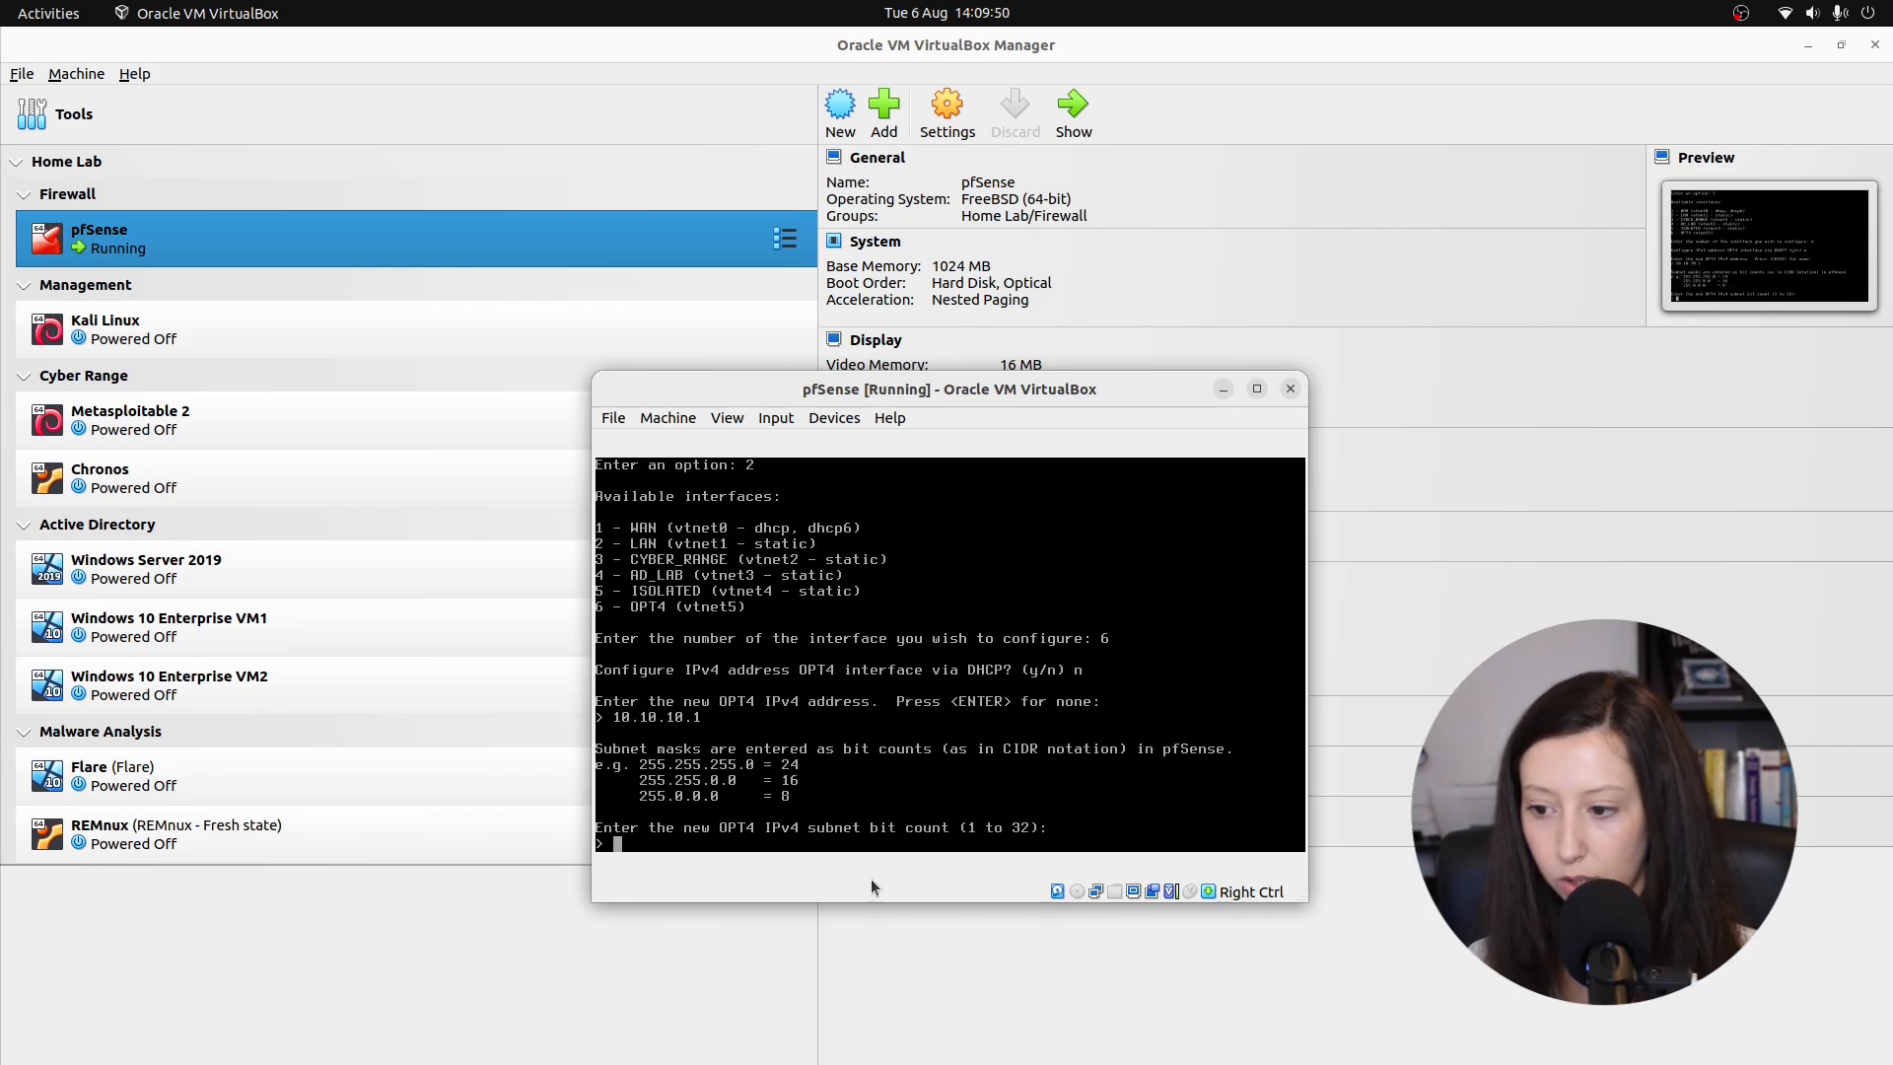
pyautogui.write('24')
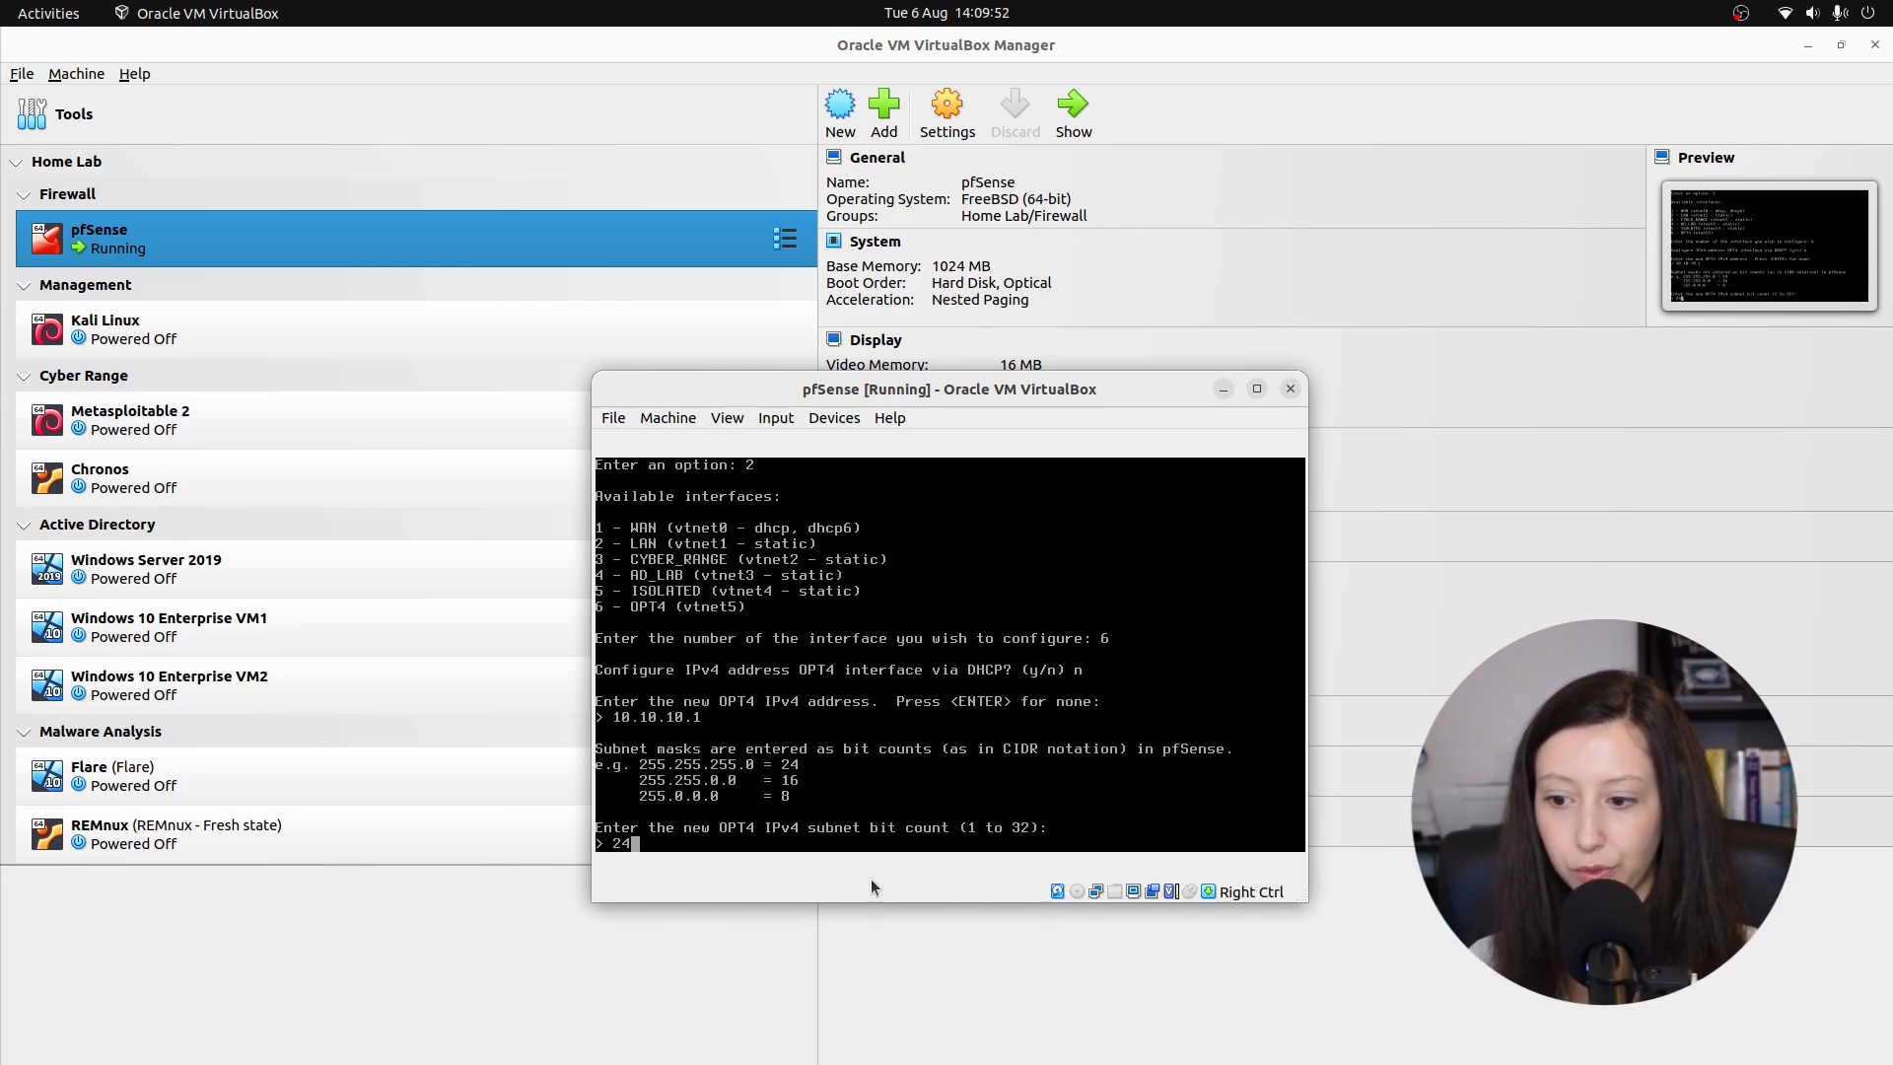
pyautogui.press('Return')
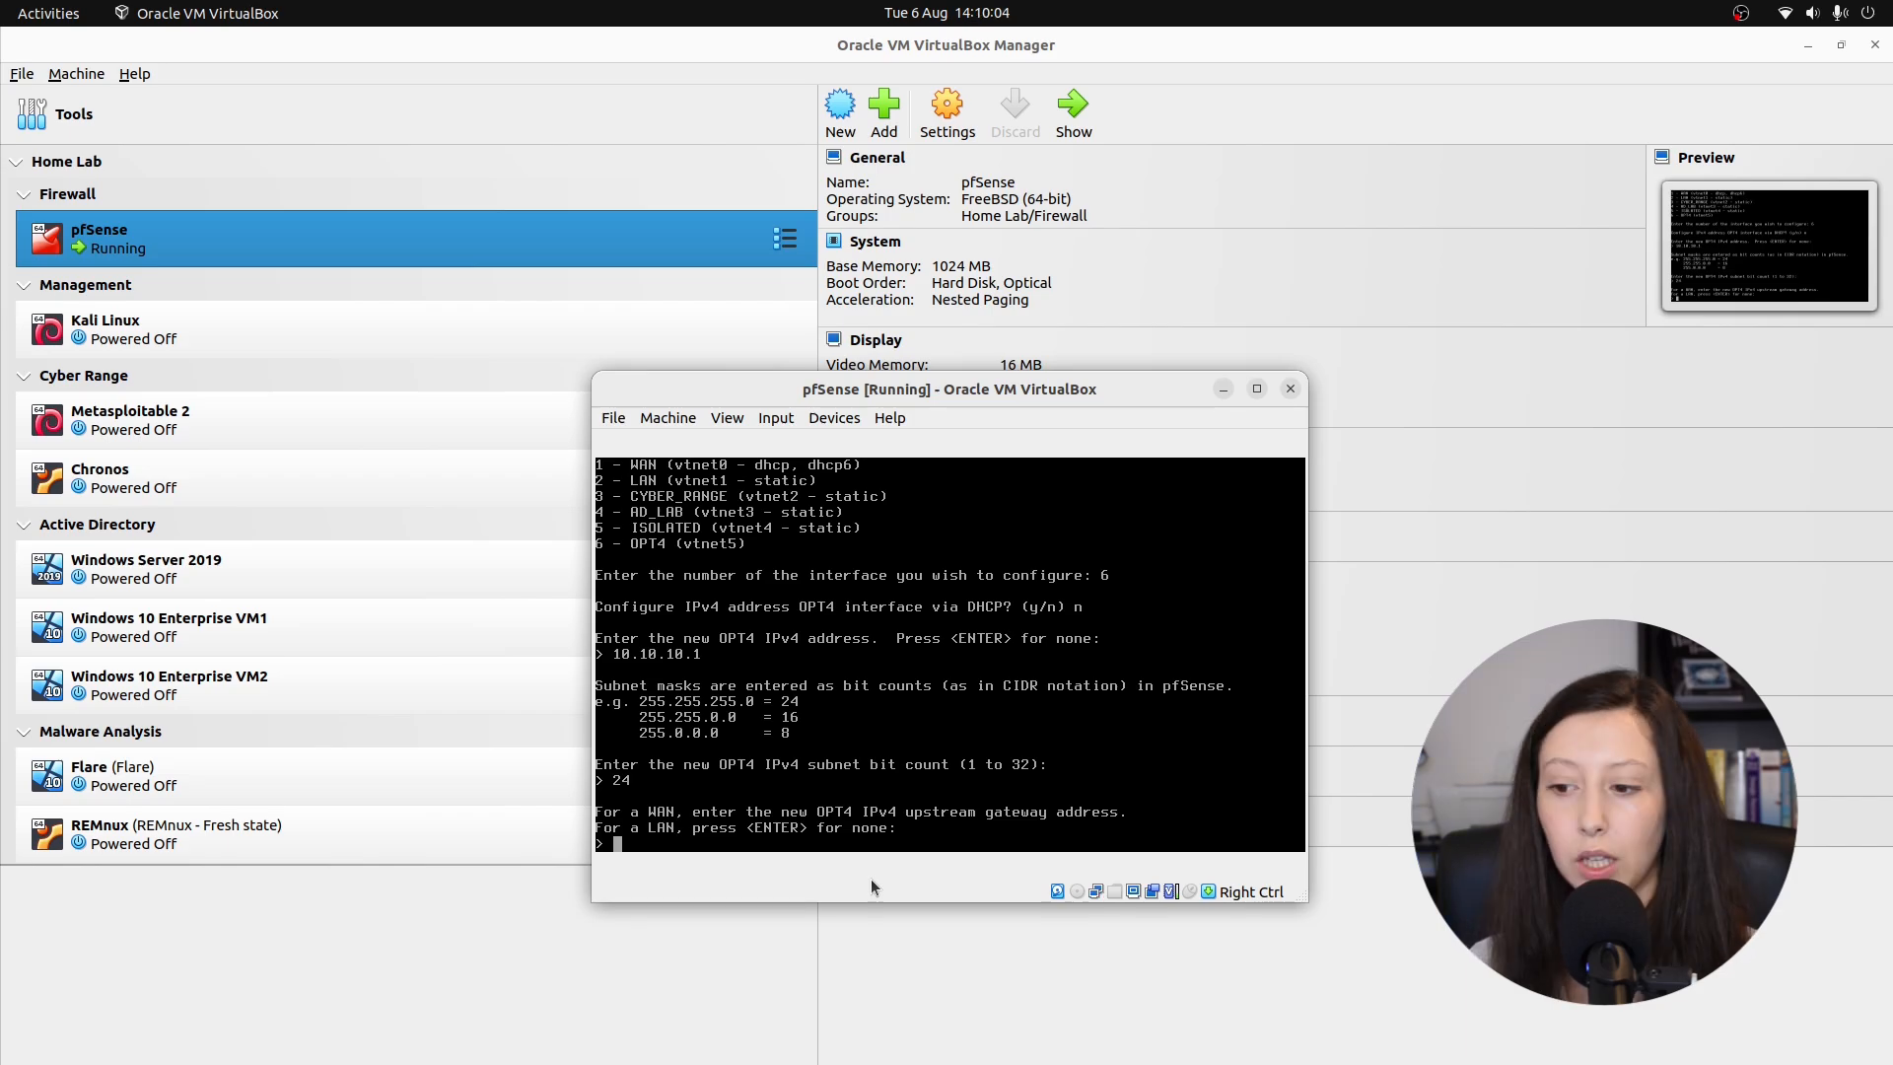
pyautogui.press('Return')
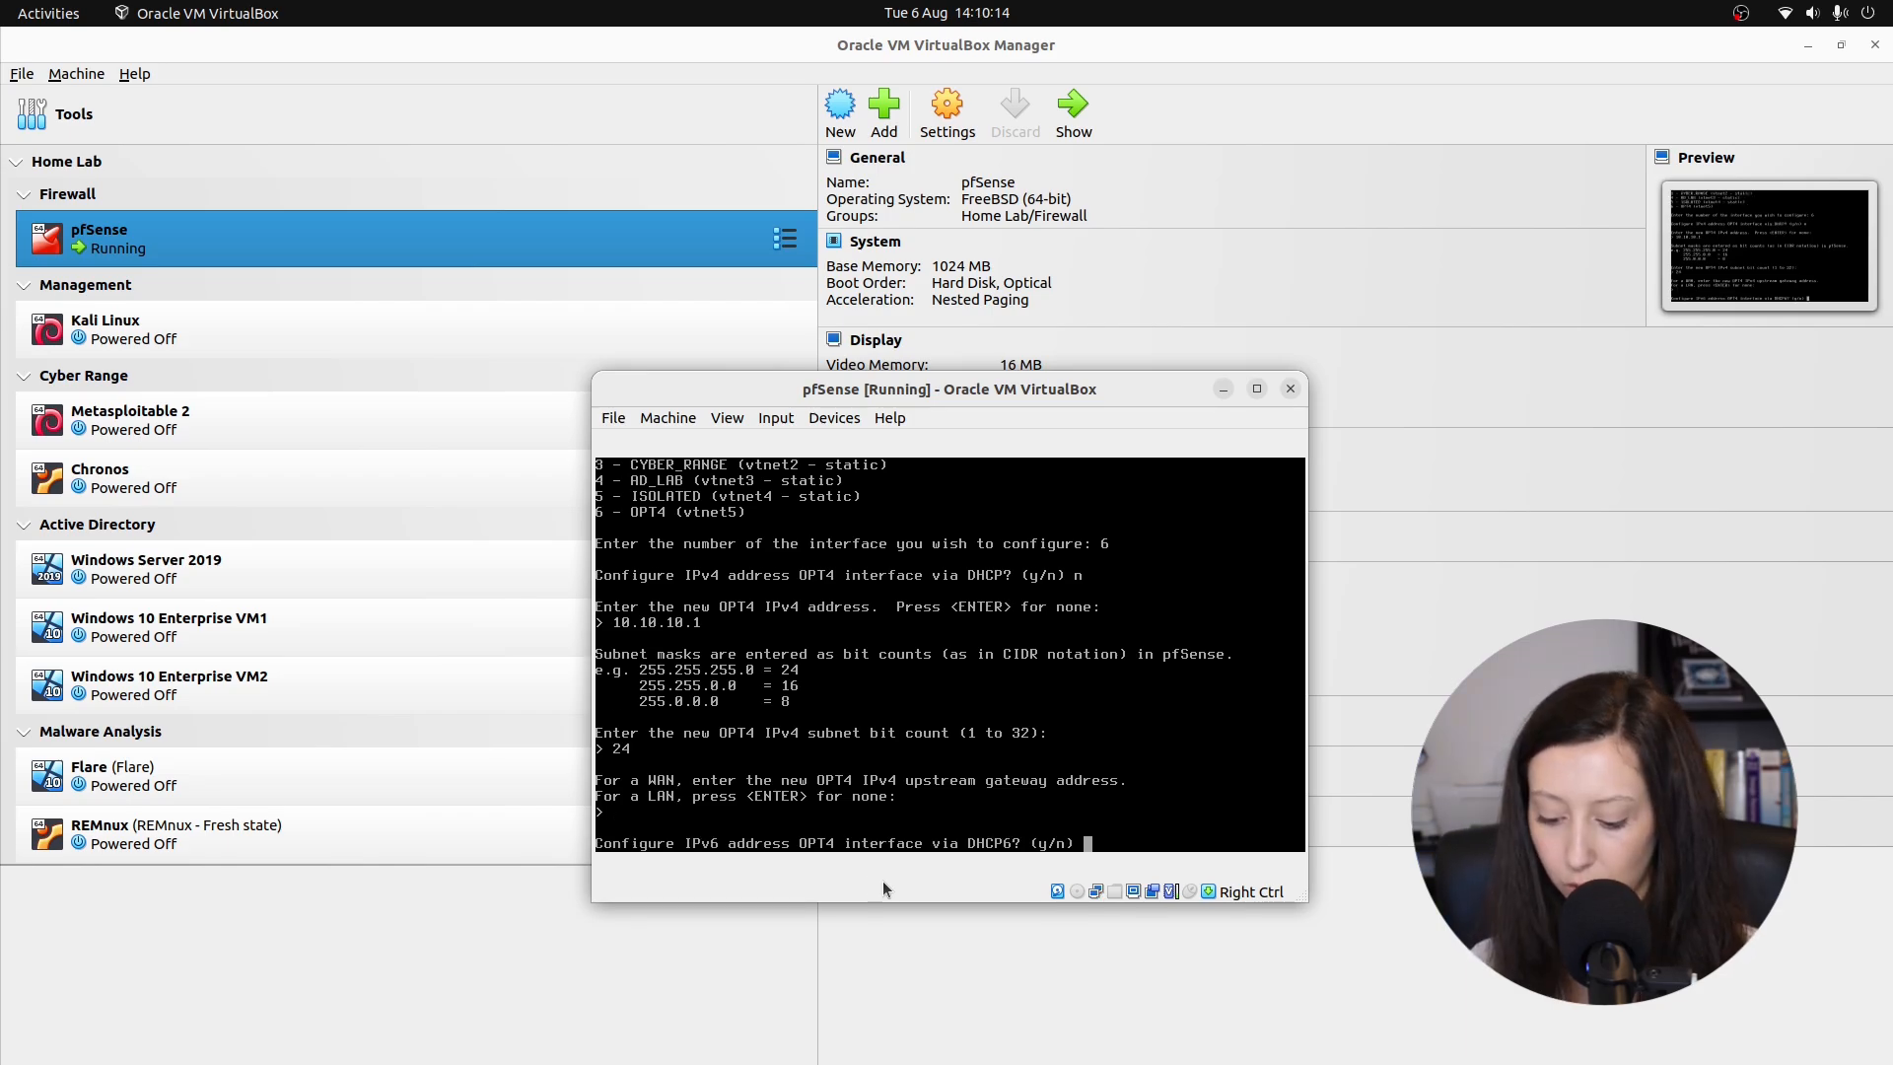
pyautogui.write('n')
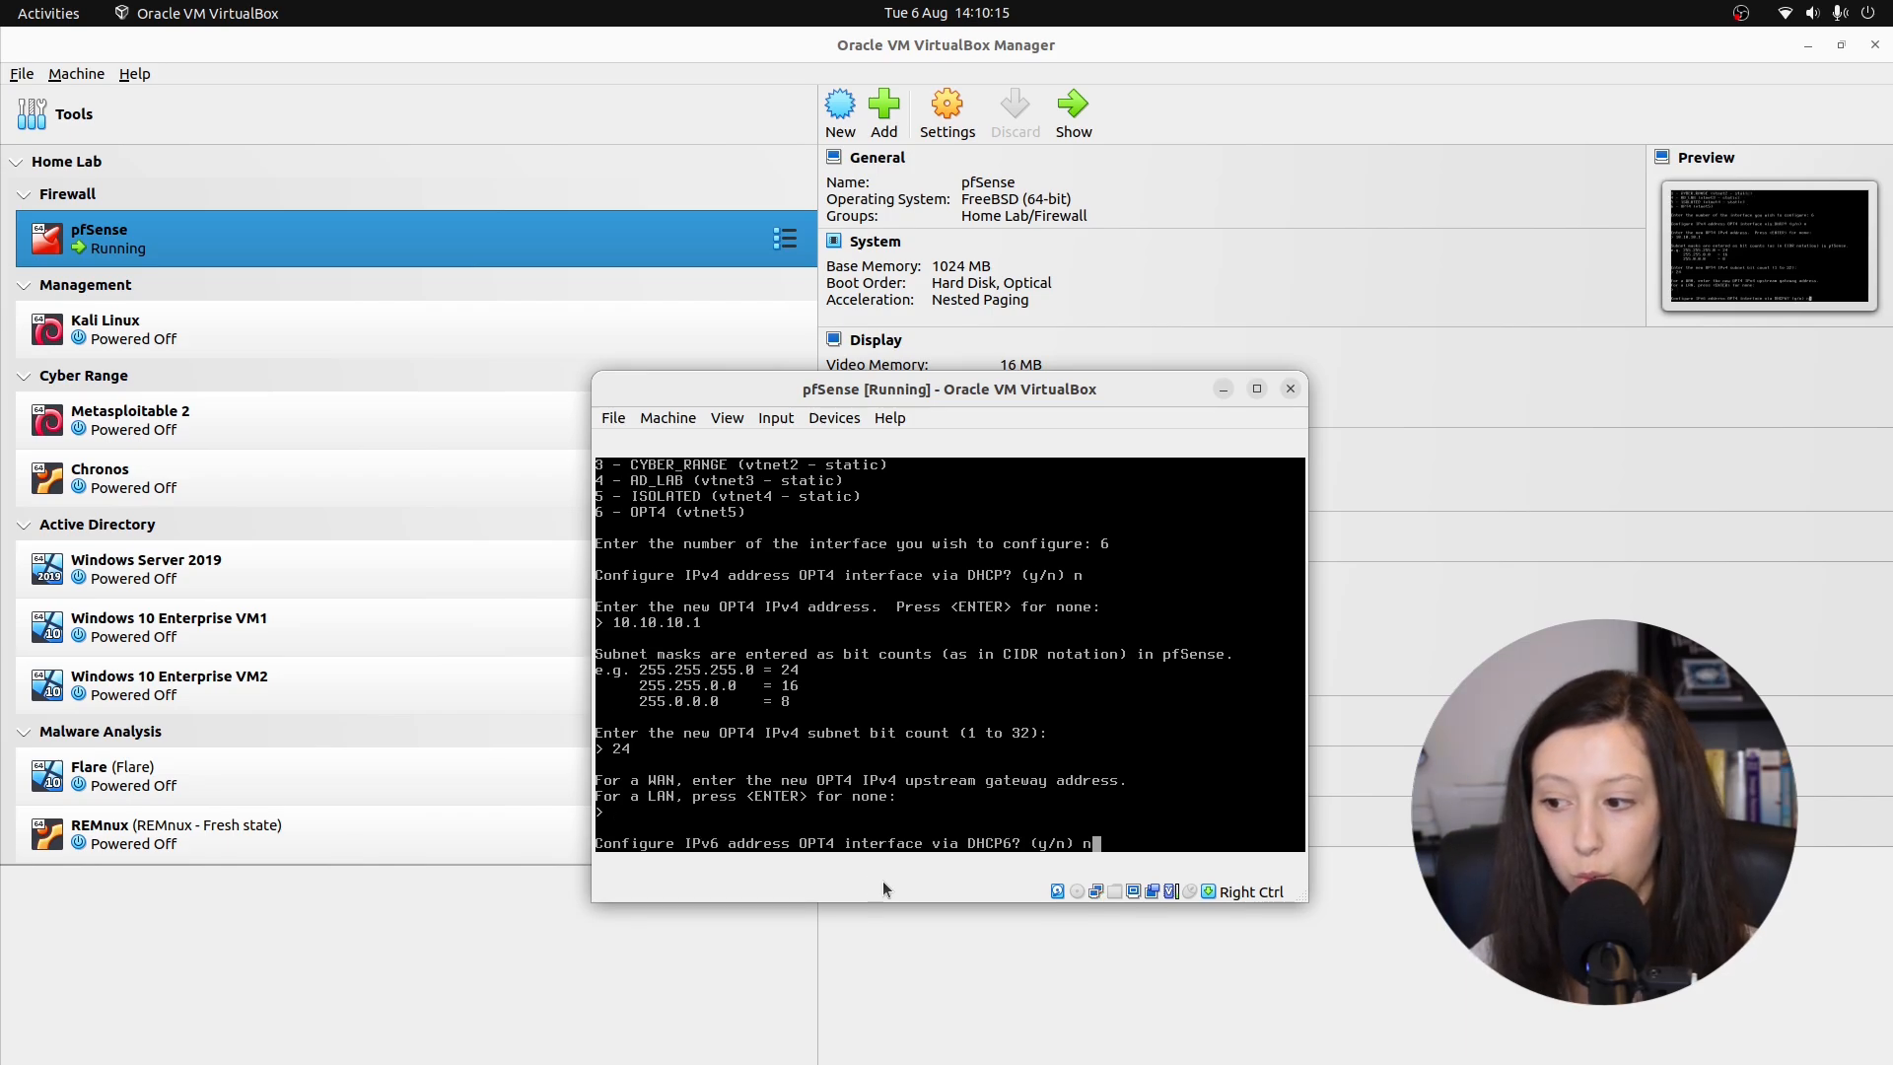
pyautogui.press('Return')
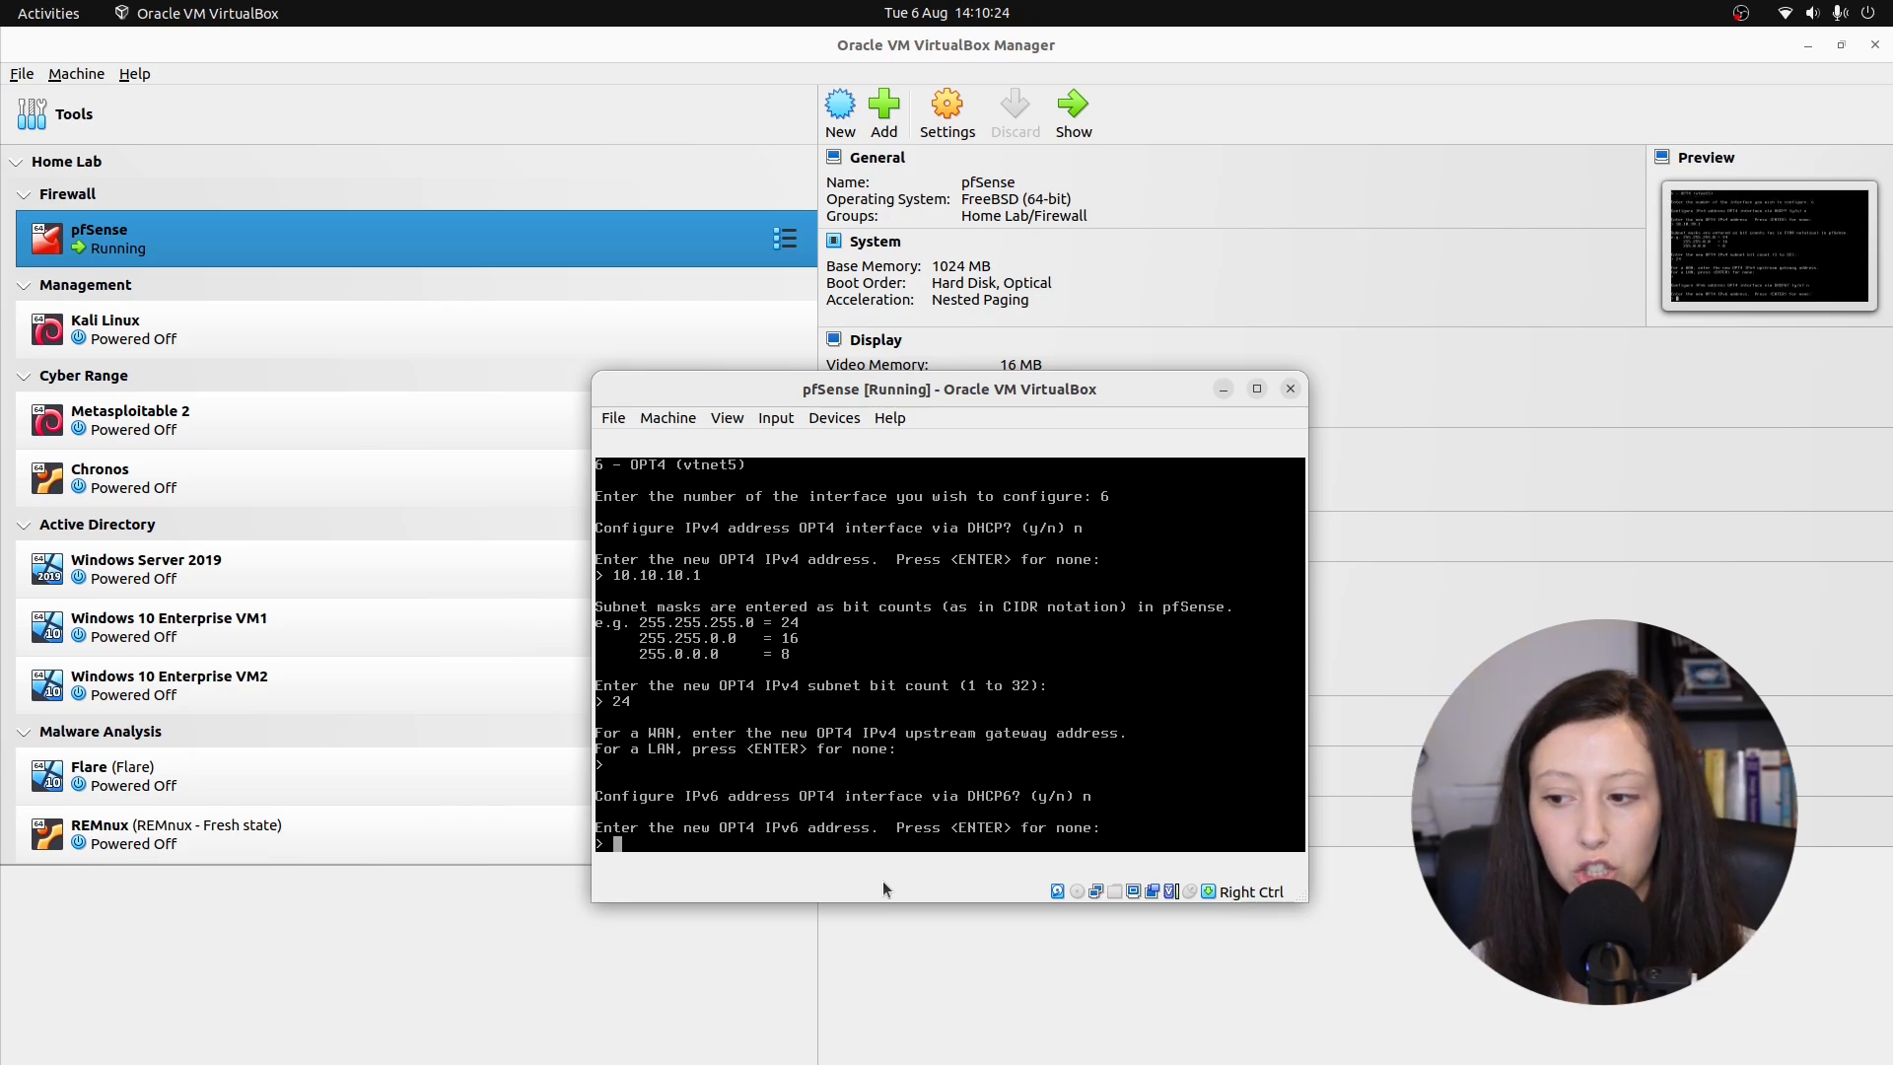
pyautogui.press('Return')
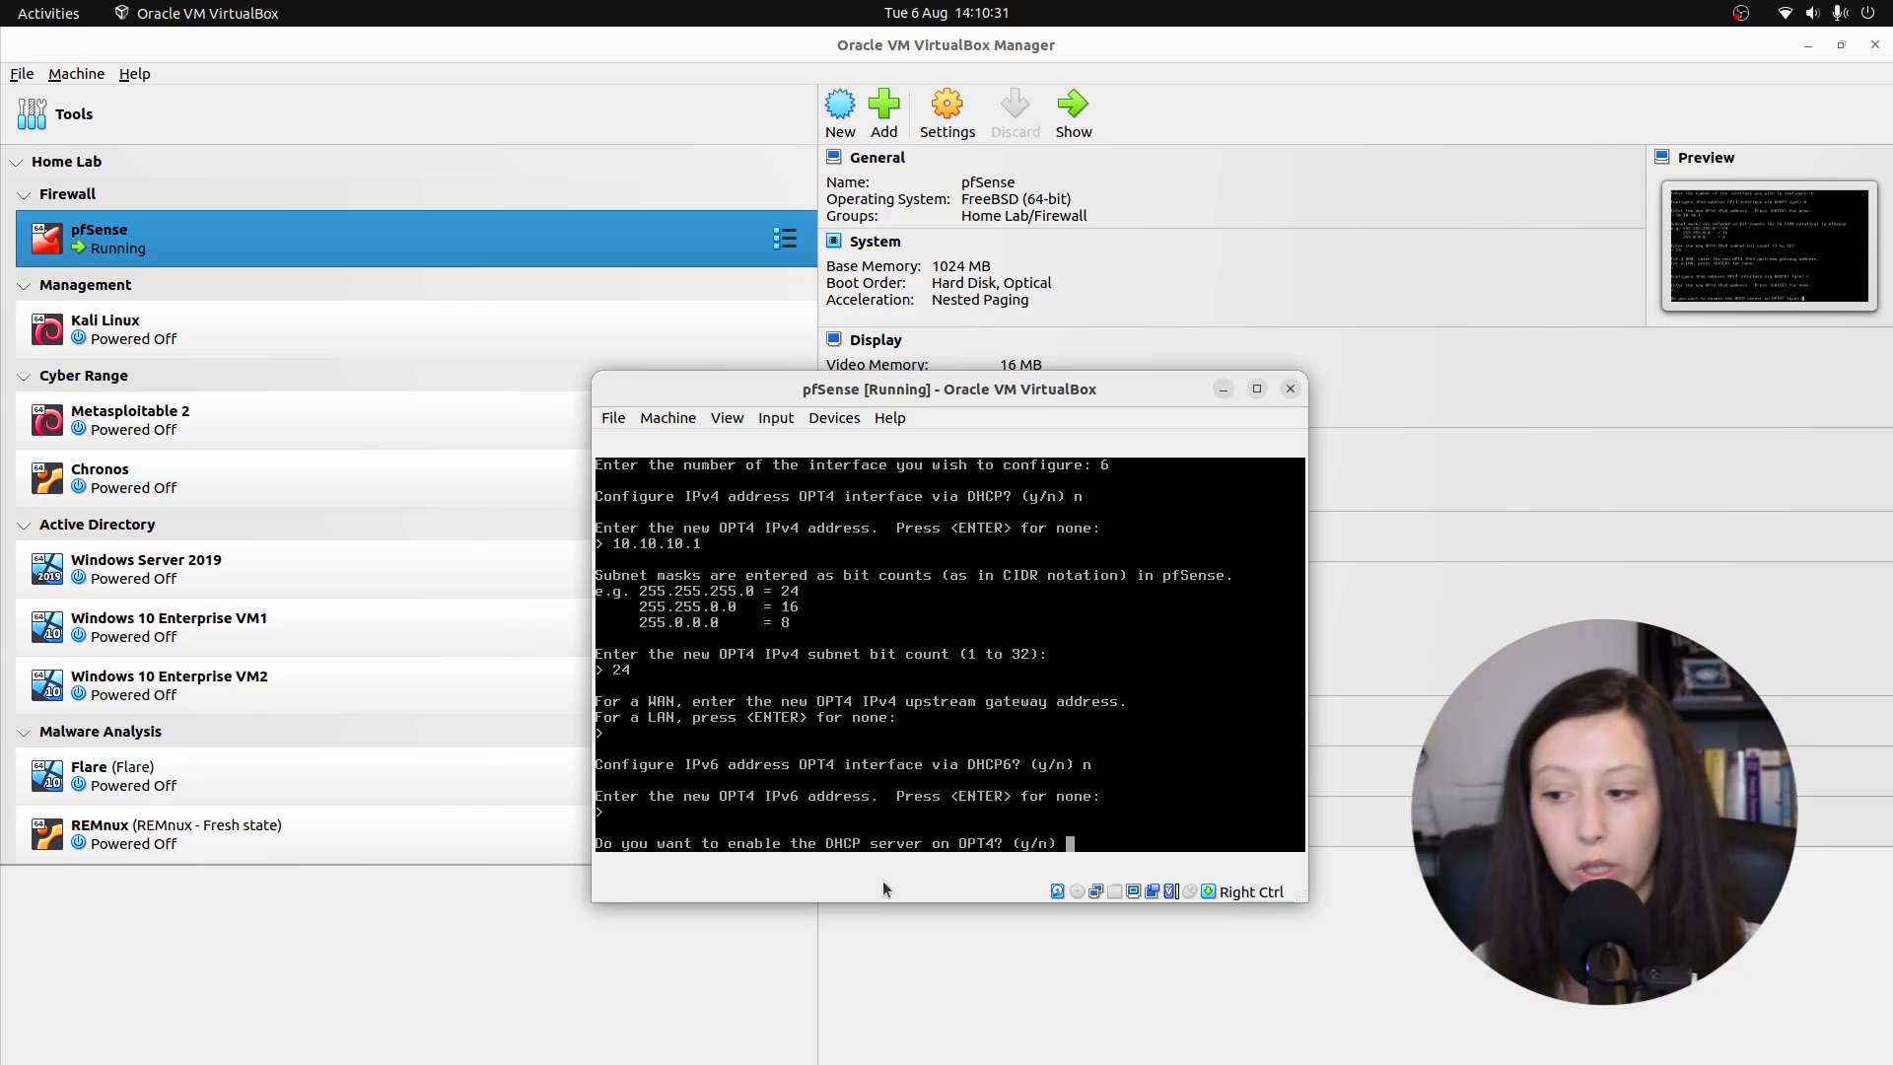
# Enable OPT4's DHCP server for 10.10.10.11–10.10.10.243 and keep HTTPS for the webConfigurator.
pyautogui.write('y')
pyautogui.press('Return')
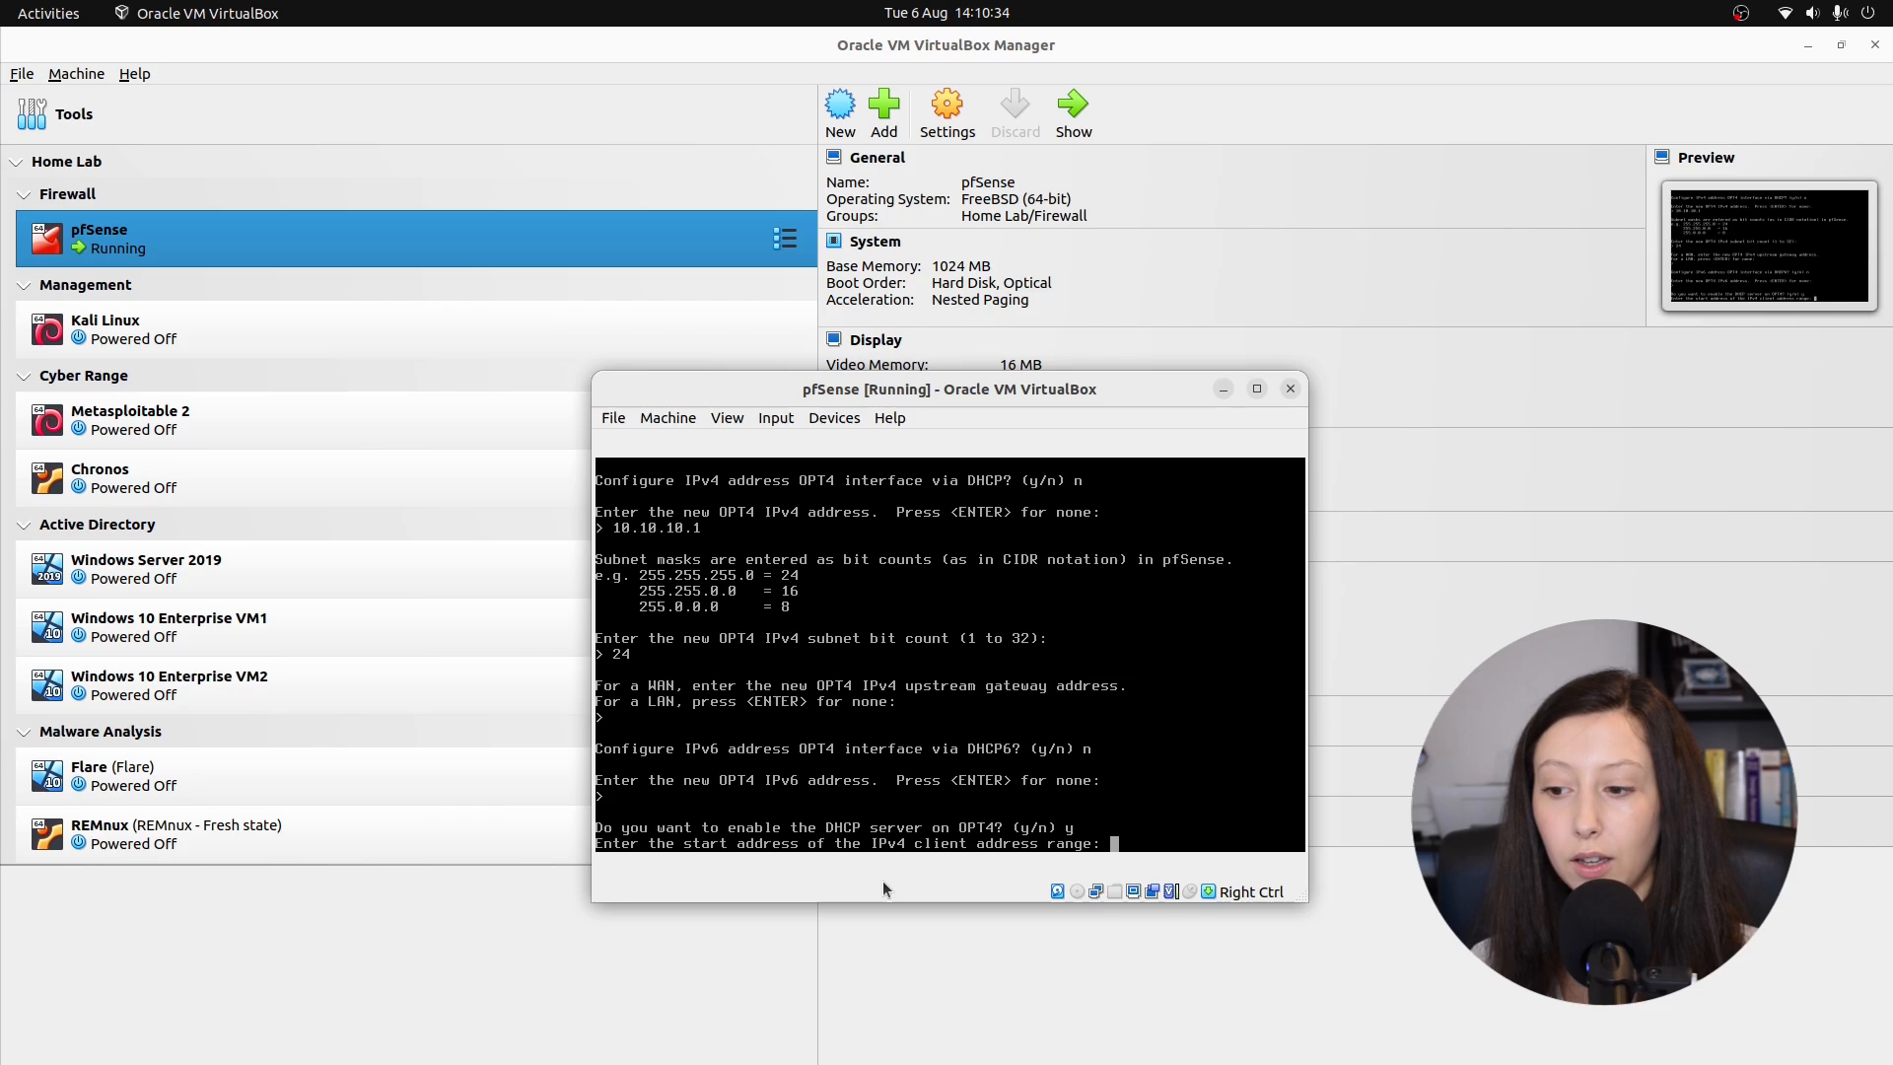
pyautogui.write('10.10.10.')
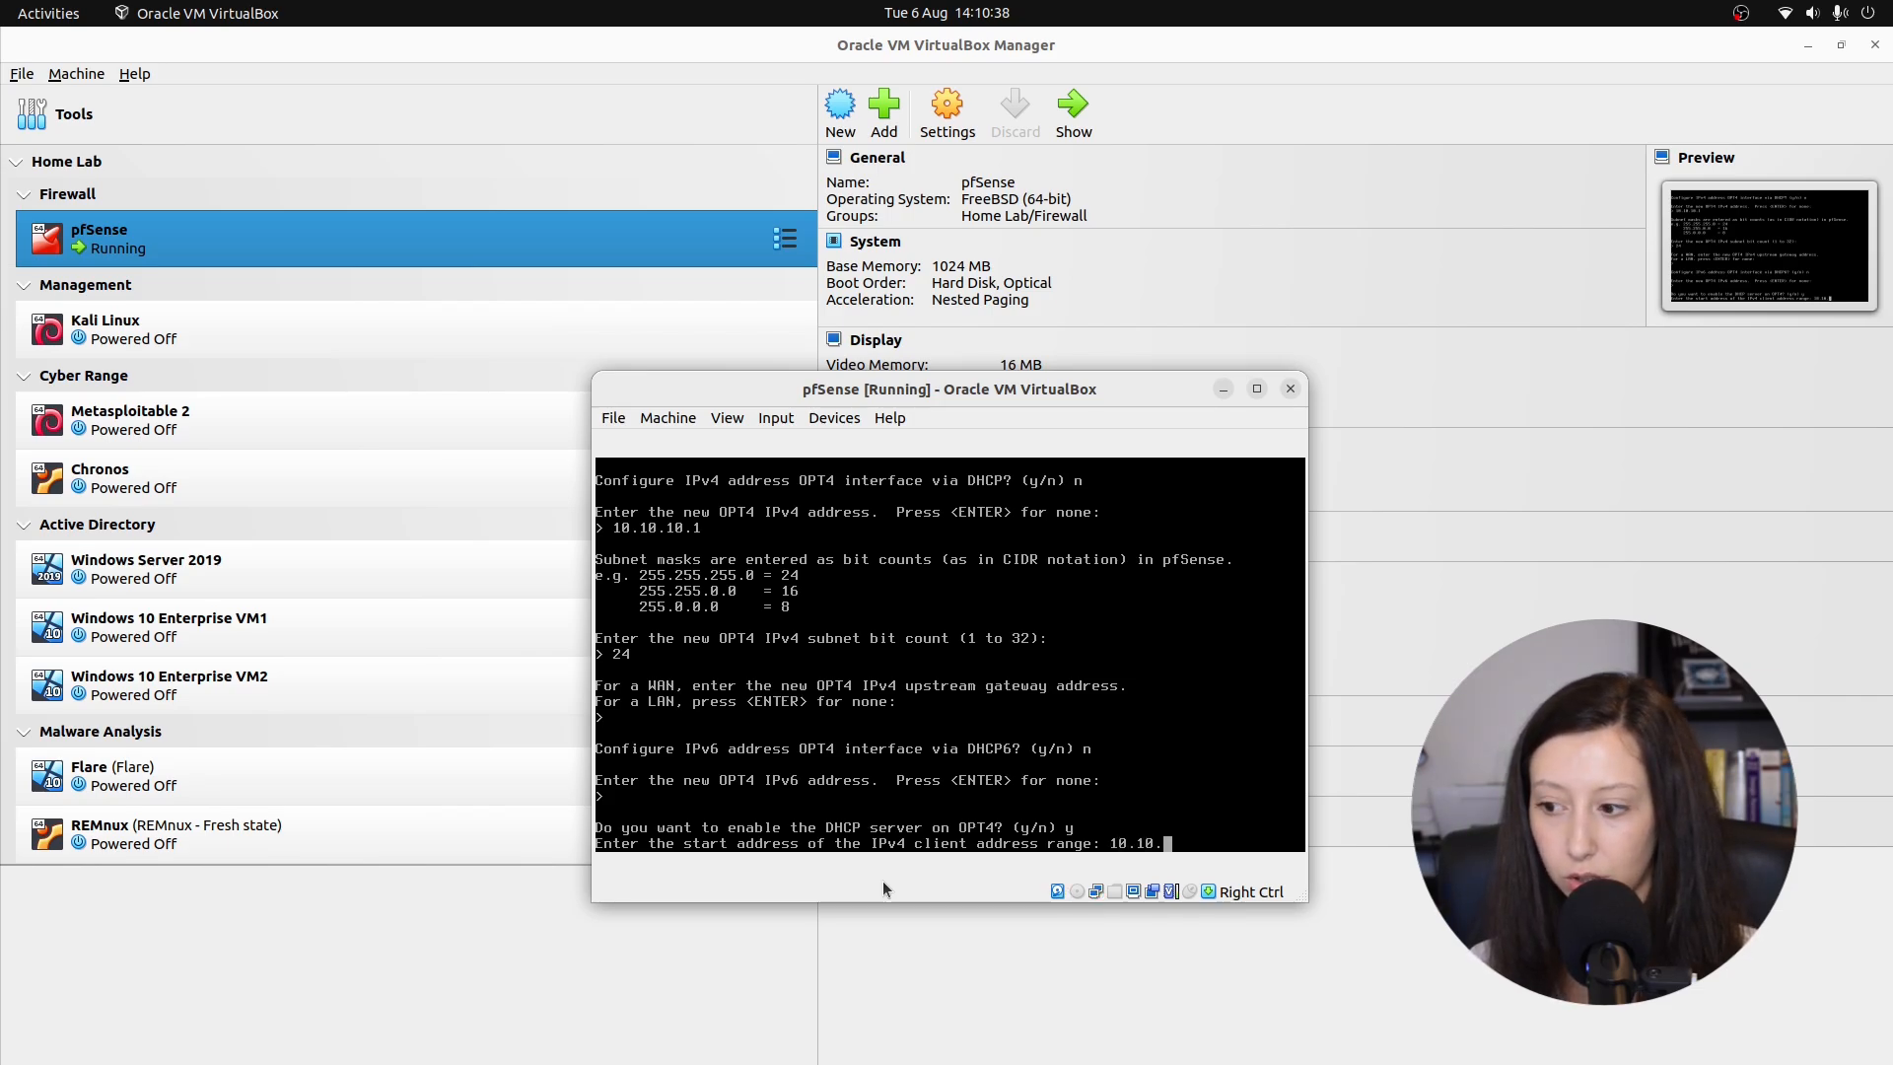
pyautogui.write('11')
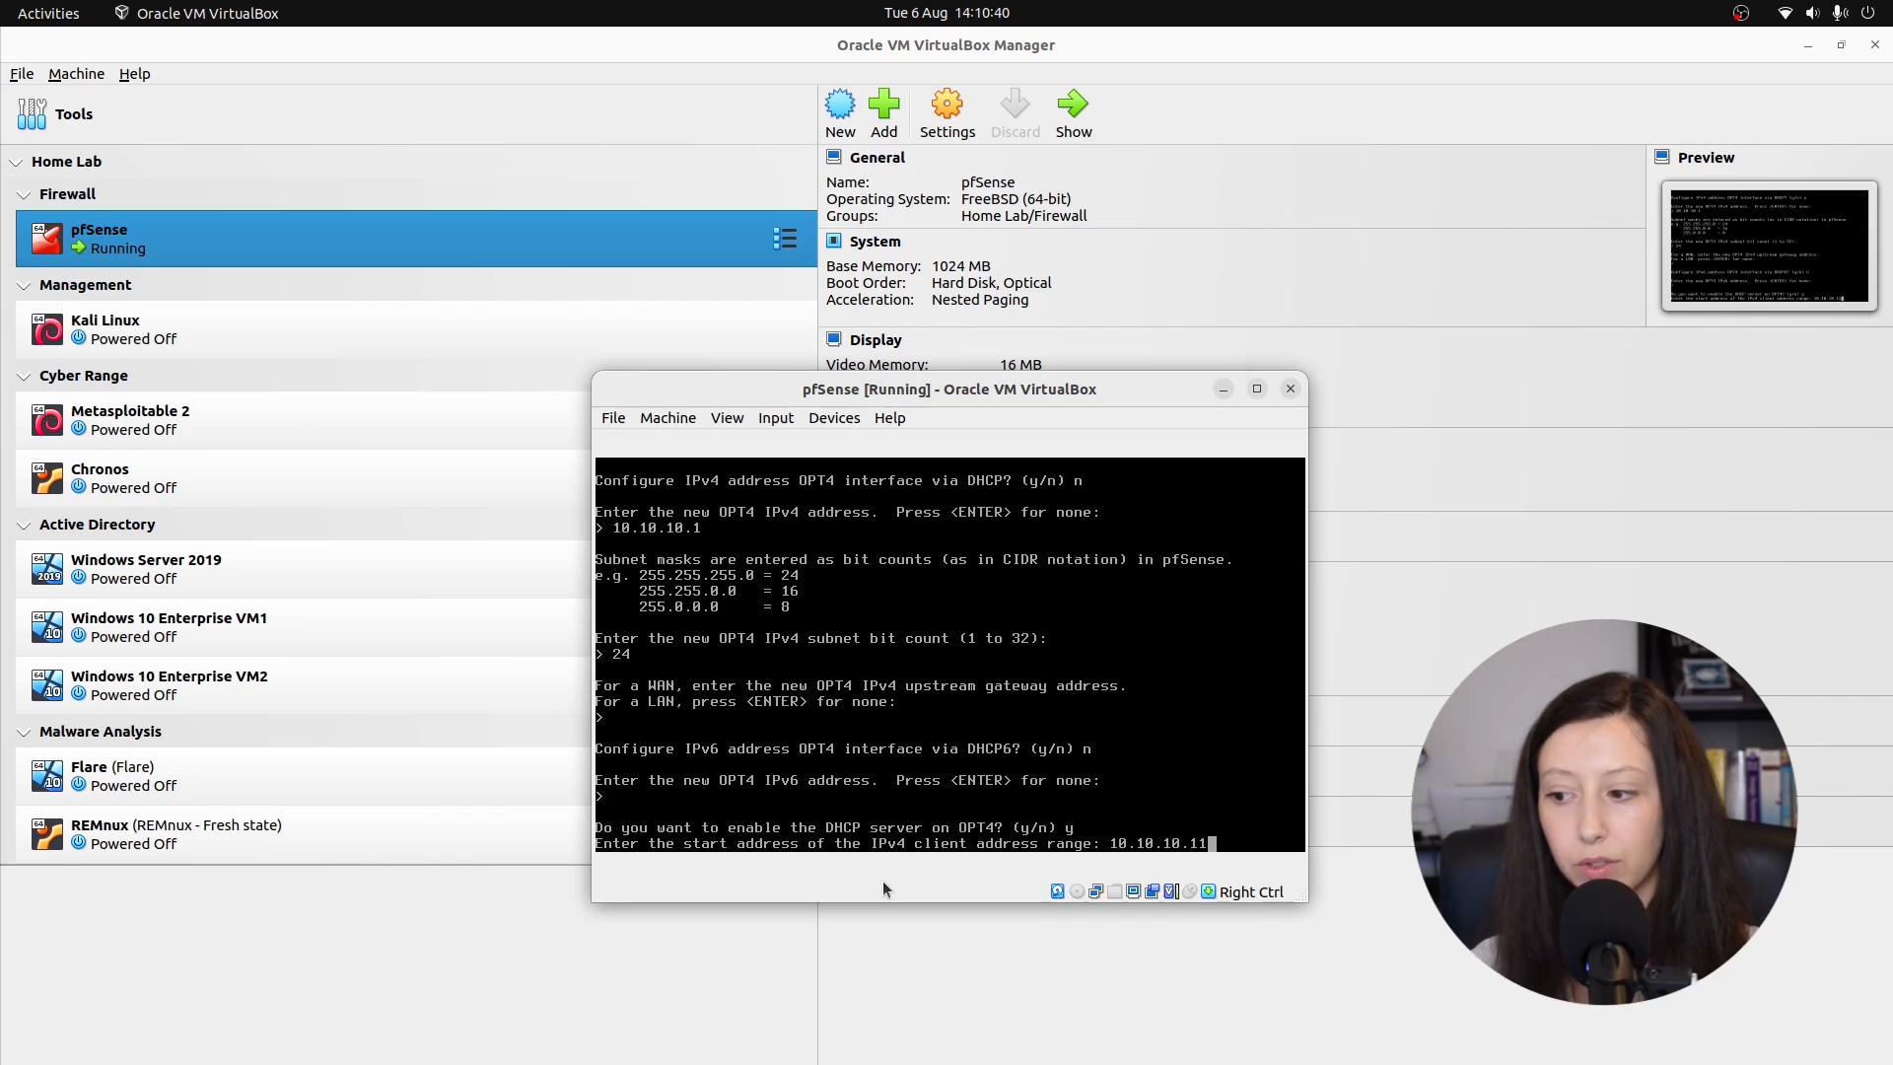
pyautogui.press('Return')
pyautogui.write('10.10.10.')
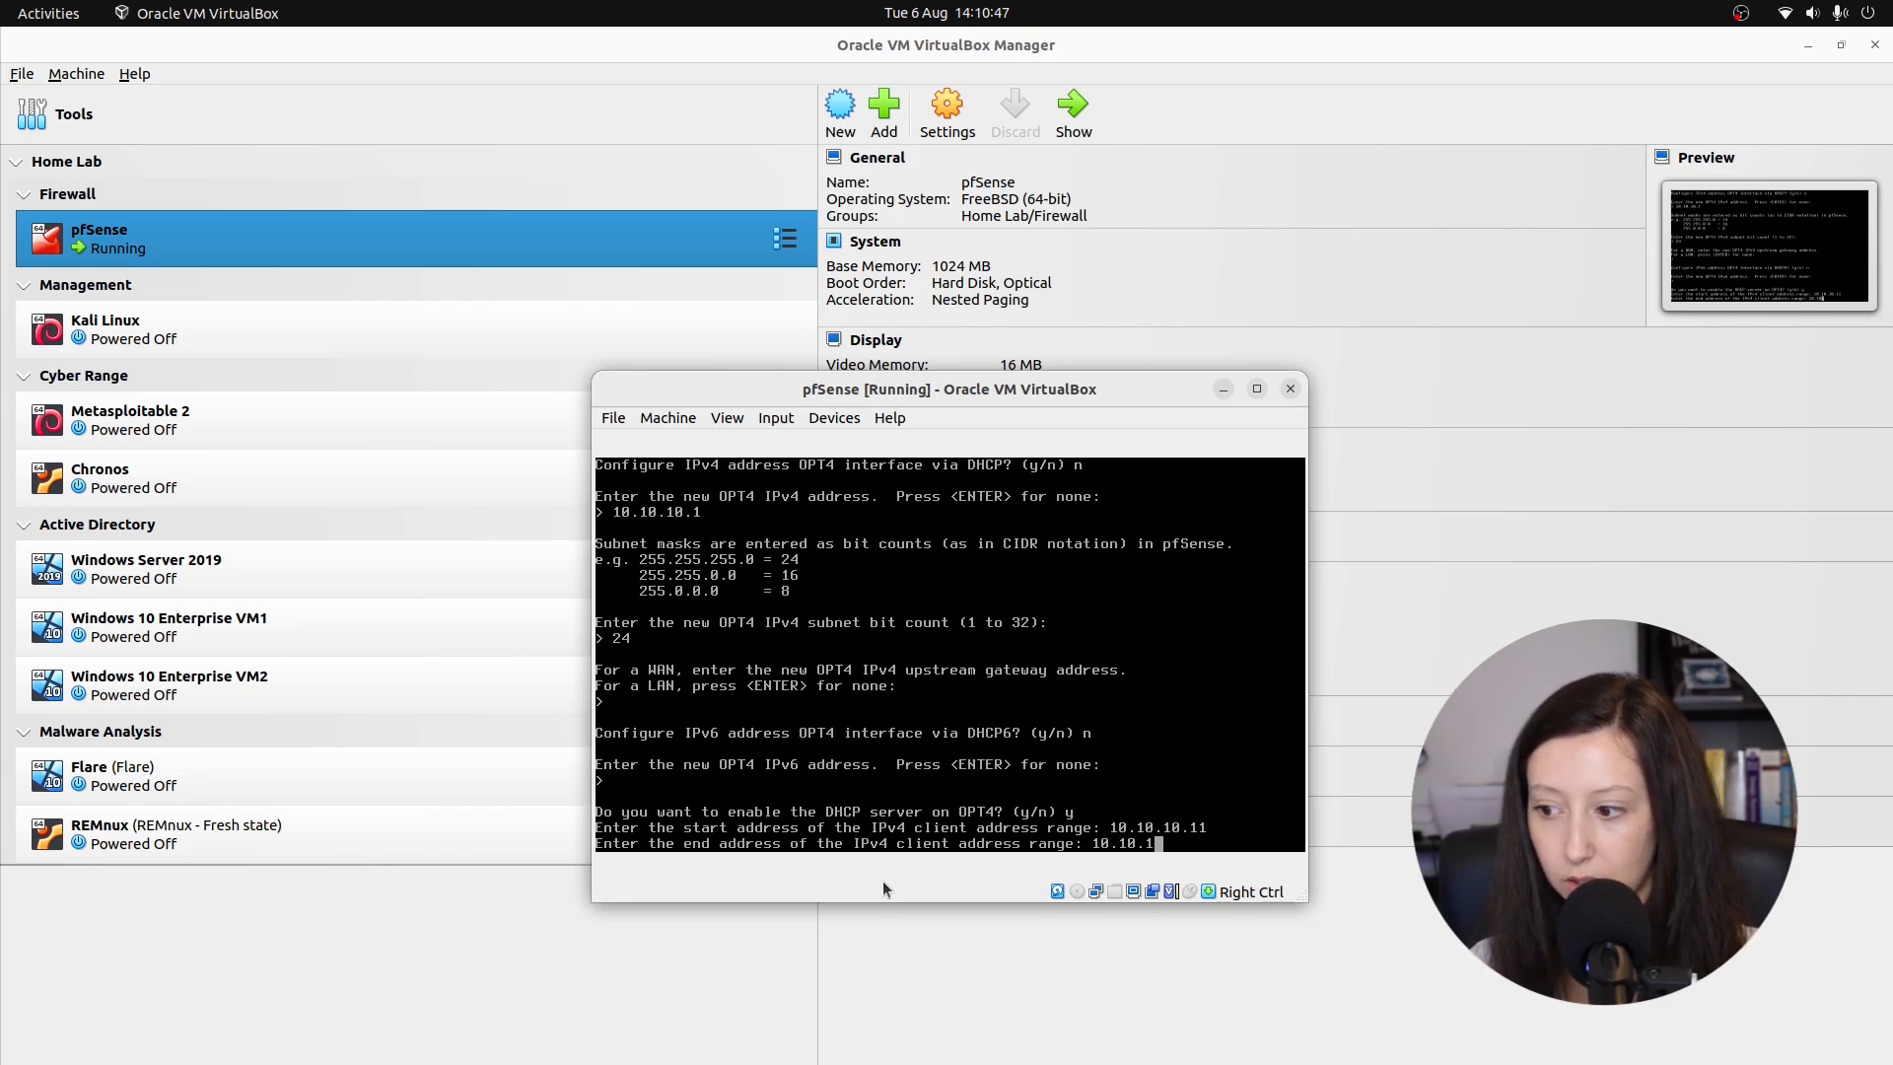
pyautogui.write('243')
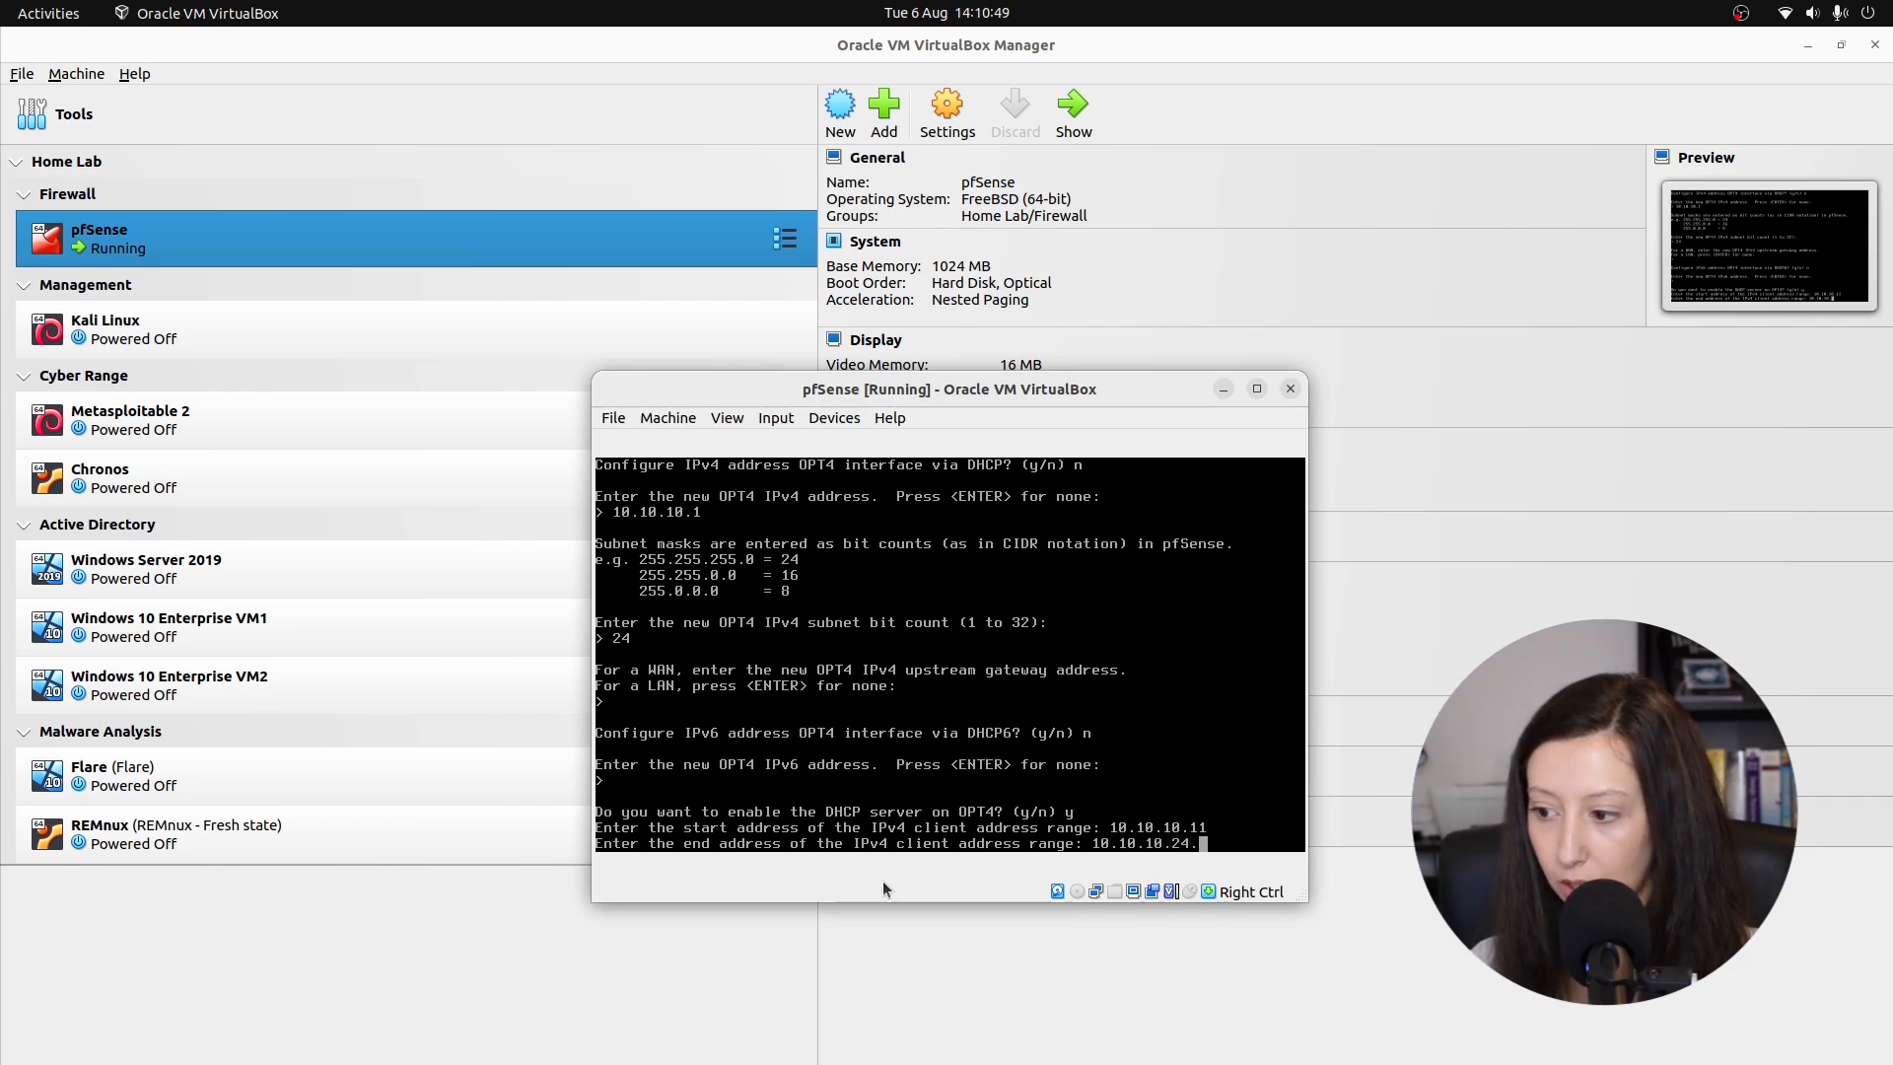
pyautogui.press('Return')
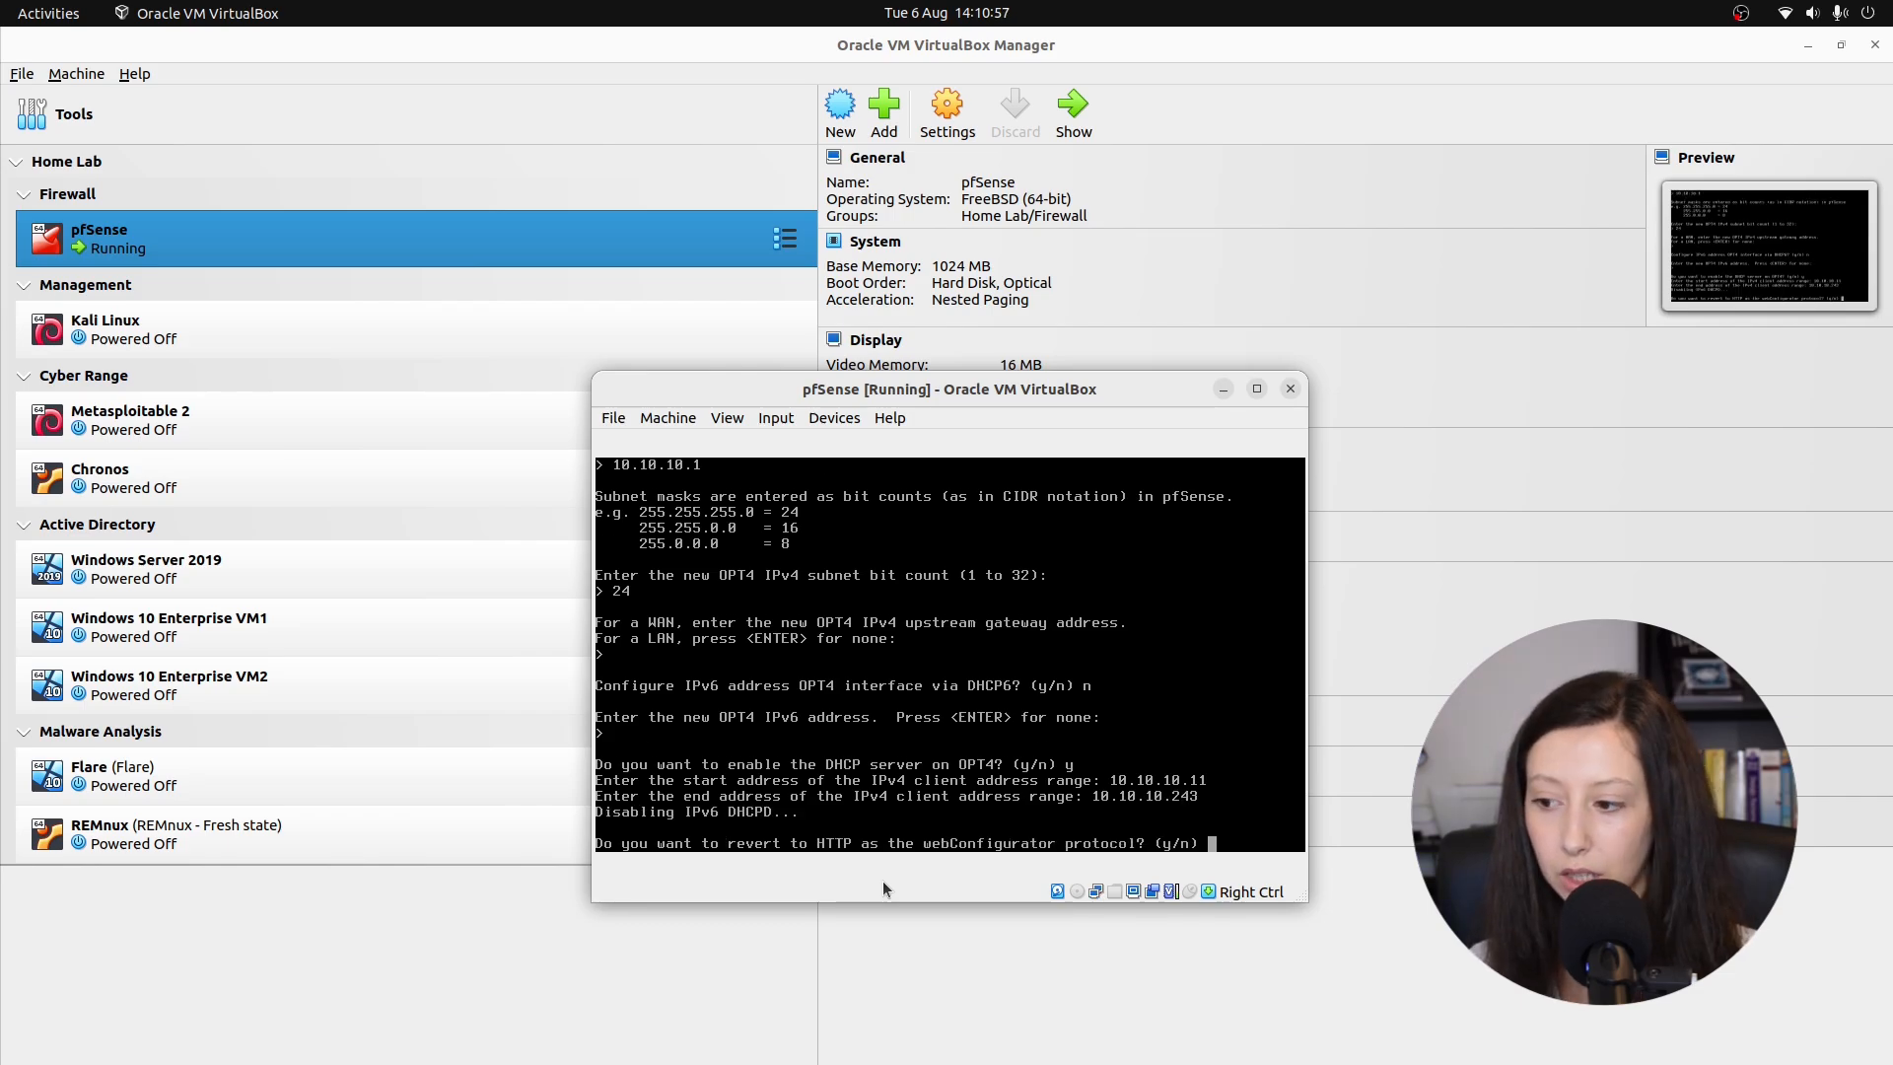
pyautogui.write('n')
pyautogui.press('Return')
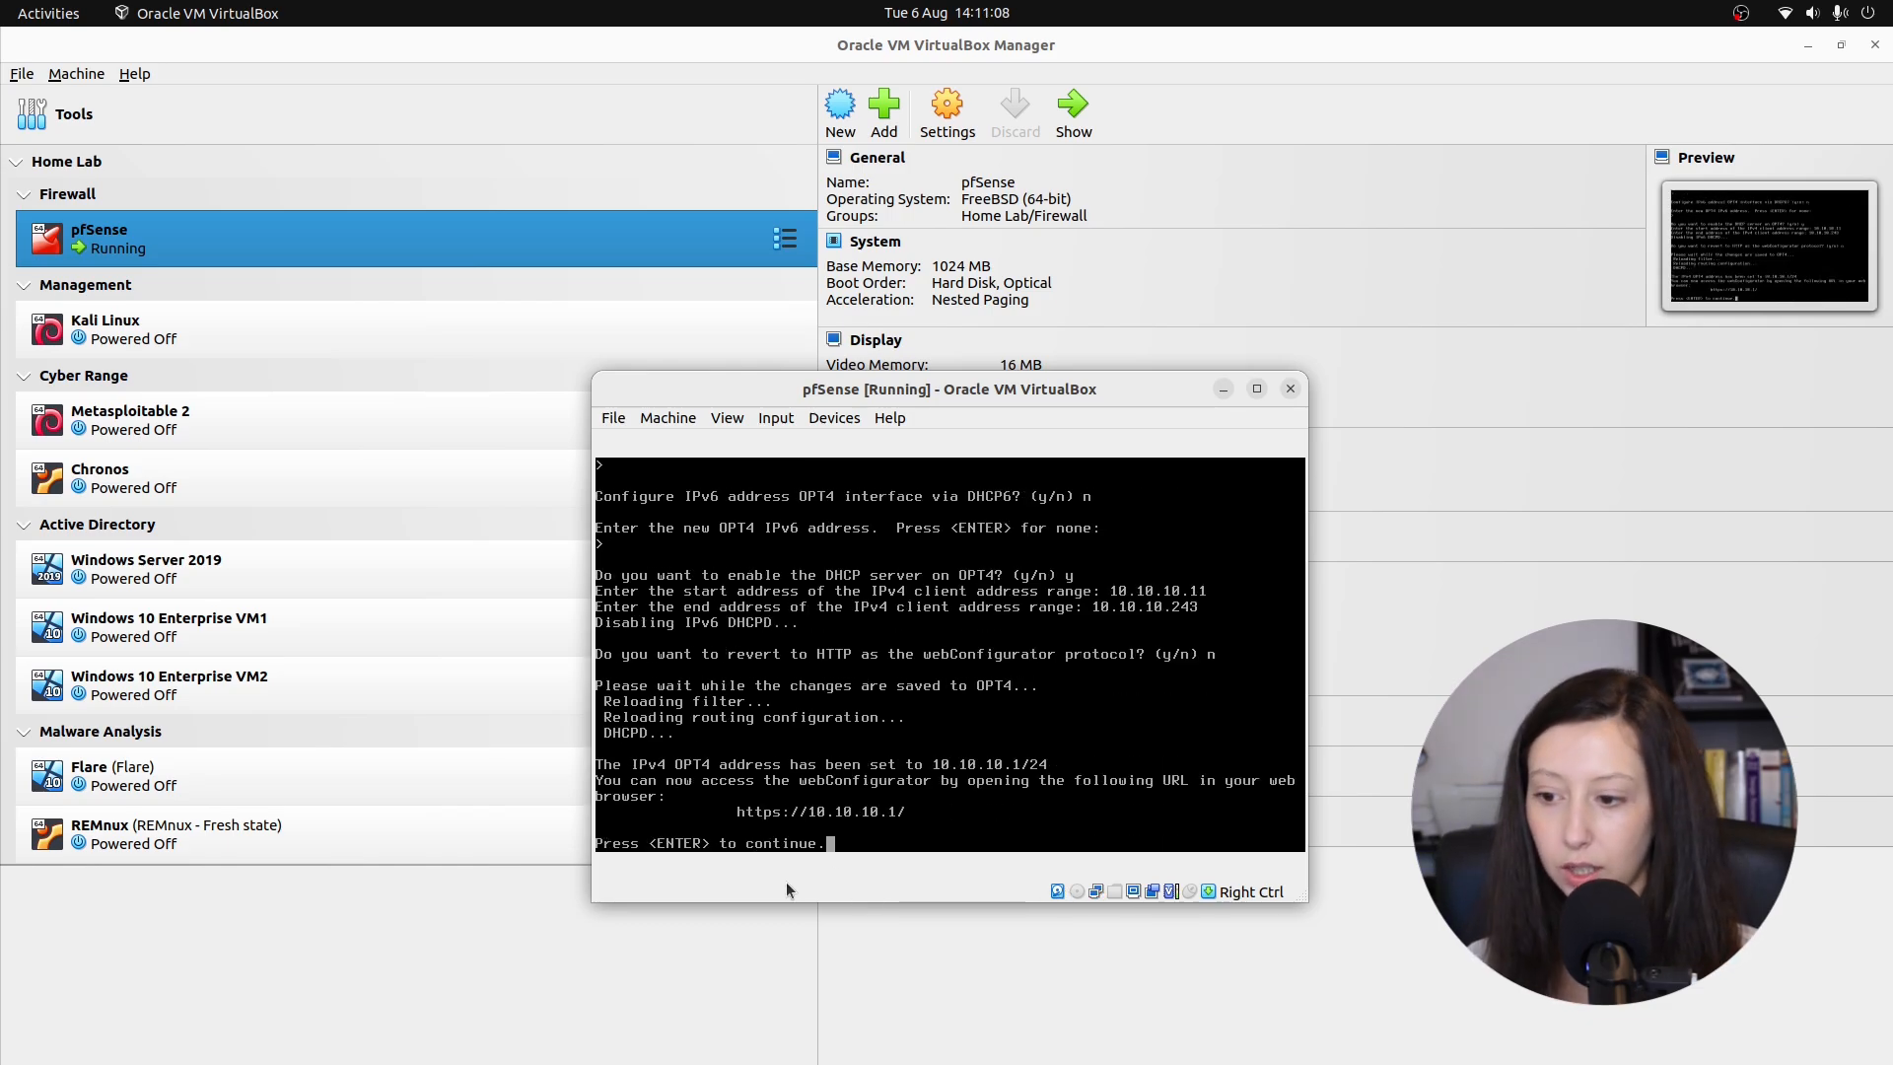
pyautogui.press('Return')
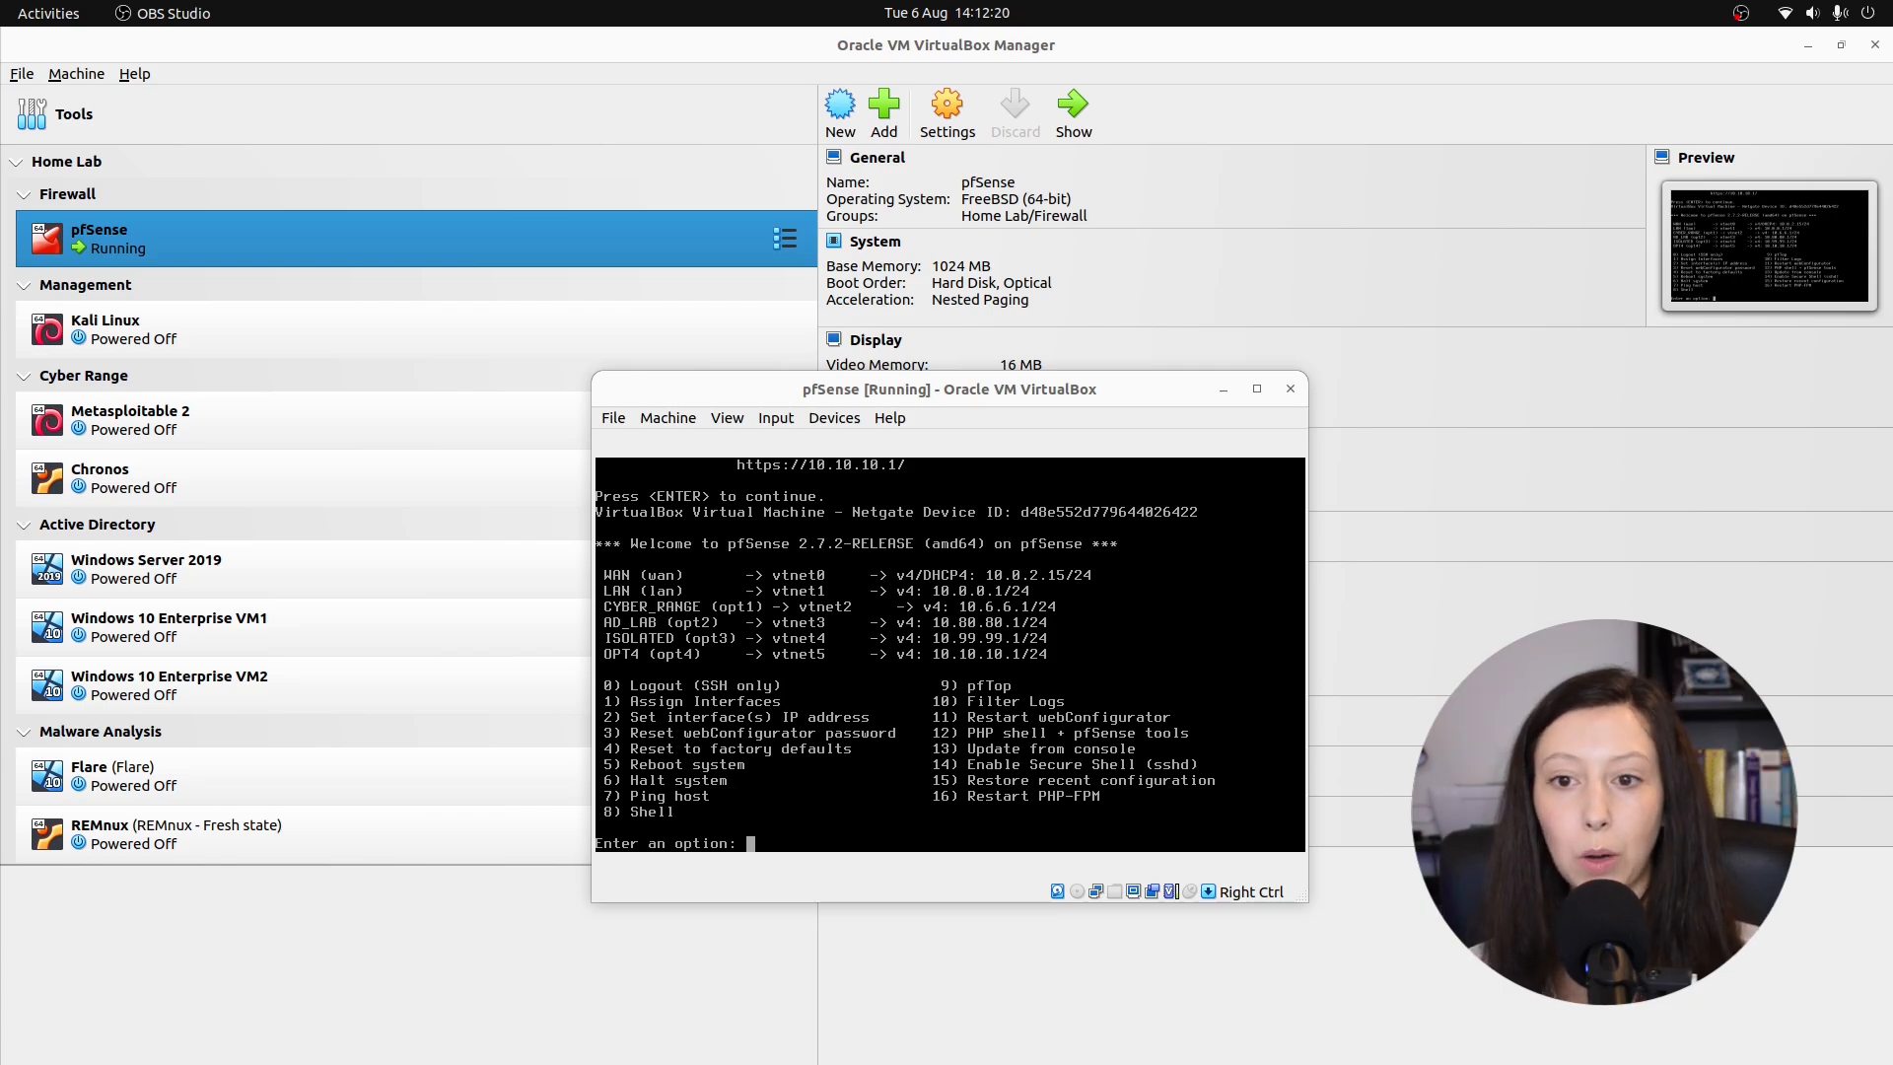
# Start the Kali Linux VM and log in with the account password.
pyautogui.click(237, 329)
pyautogui.click(1072, 113)
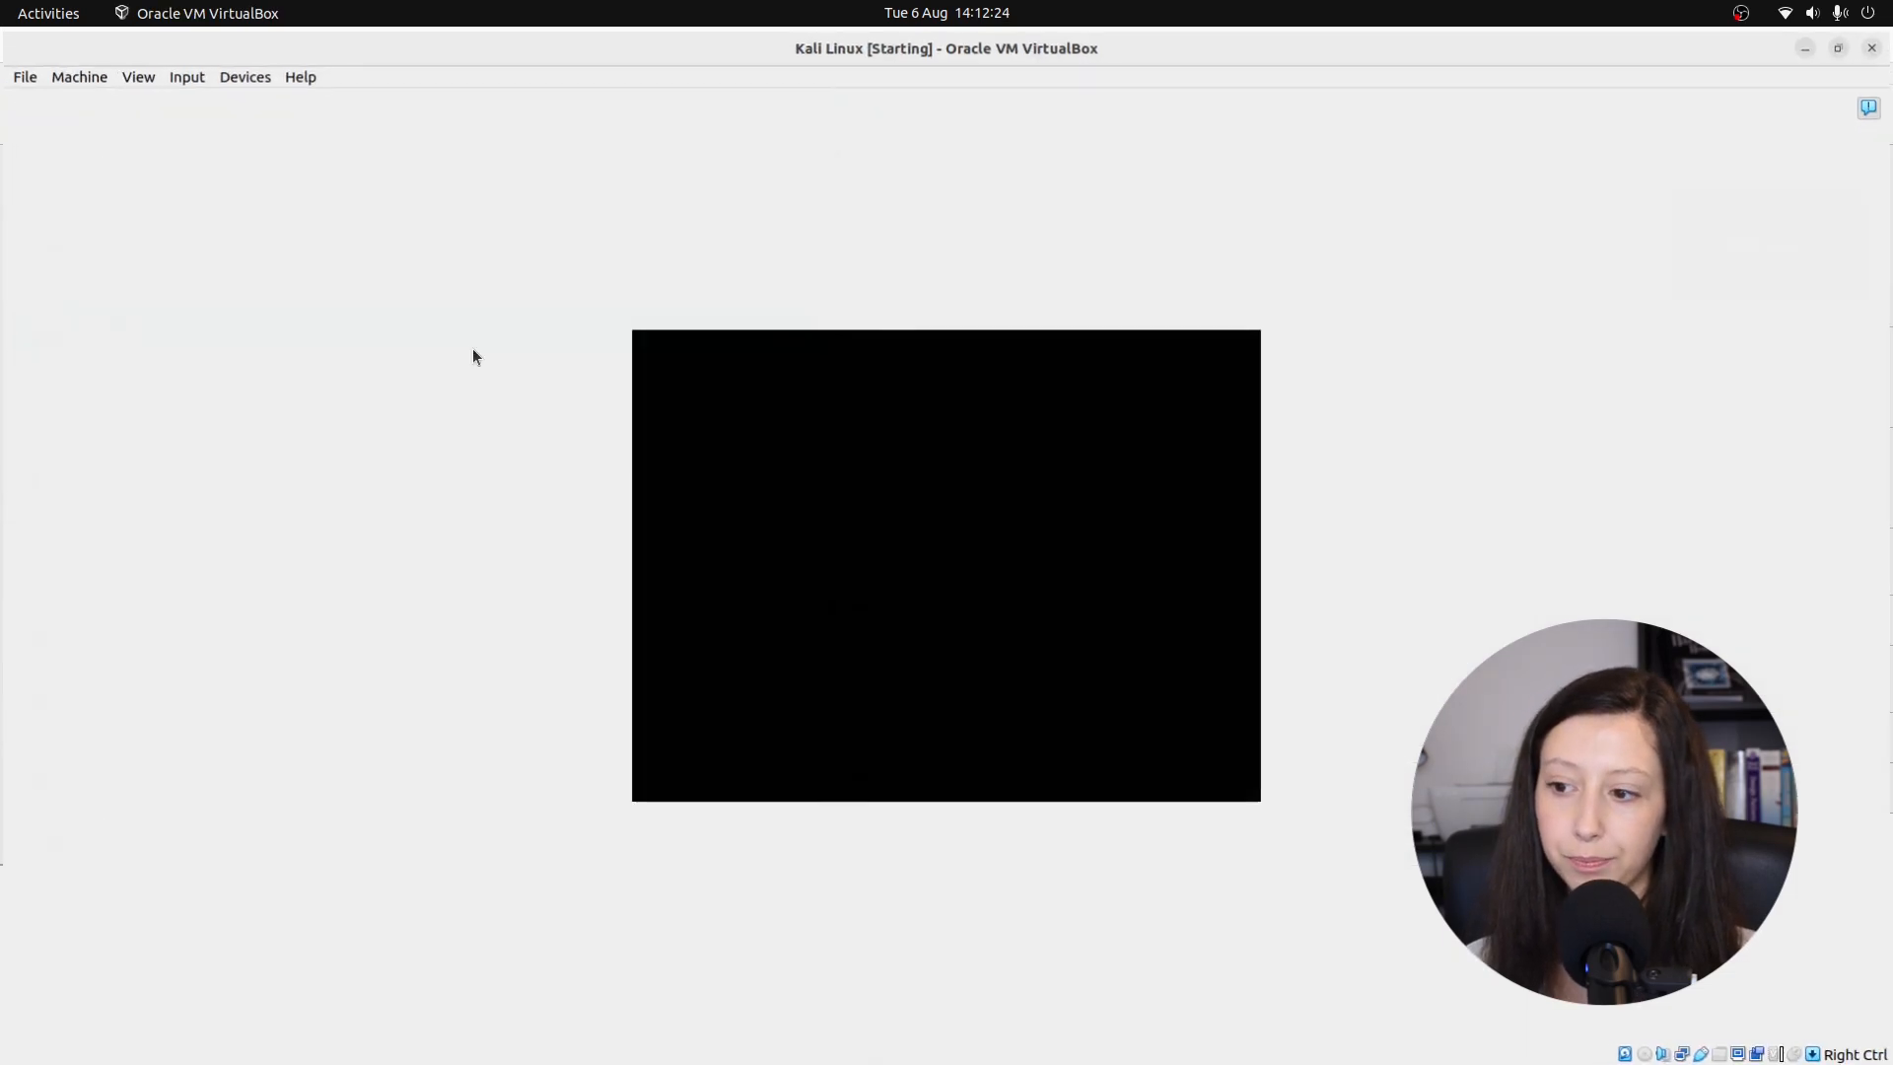
pyautogui.write('****')
pyautogui.press('Return')
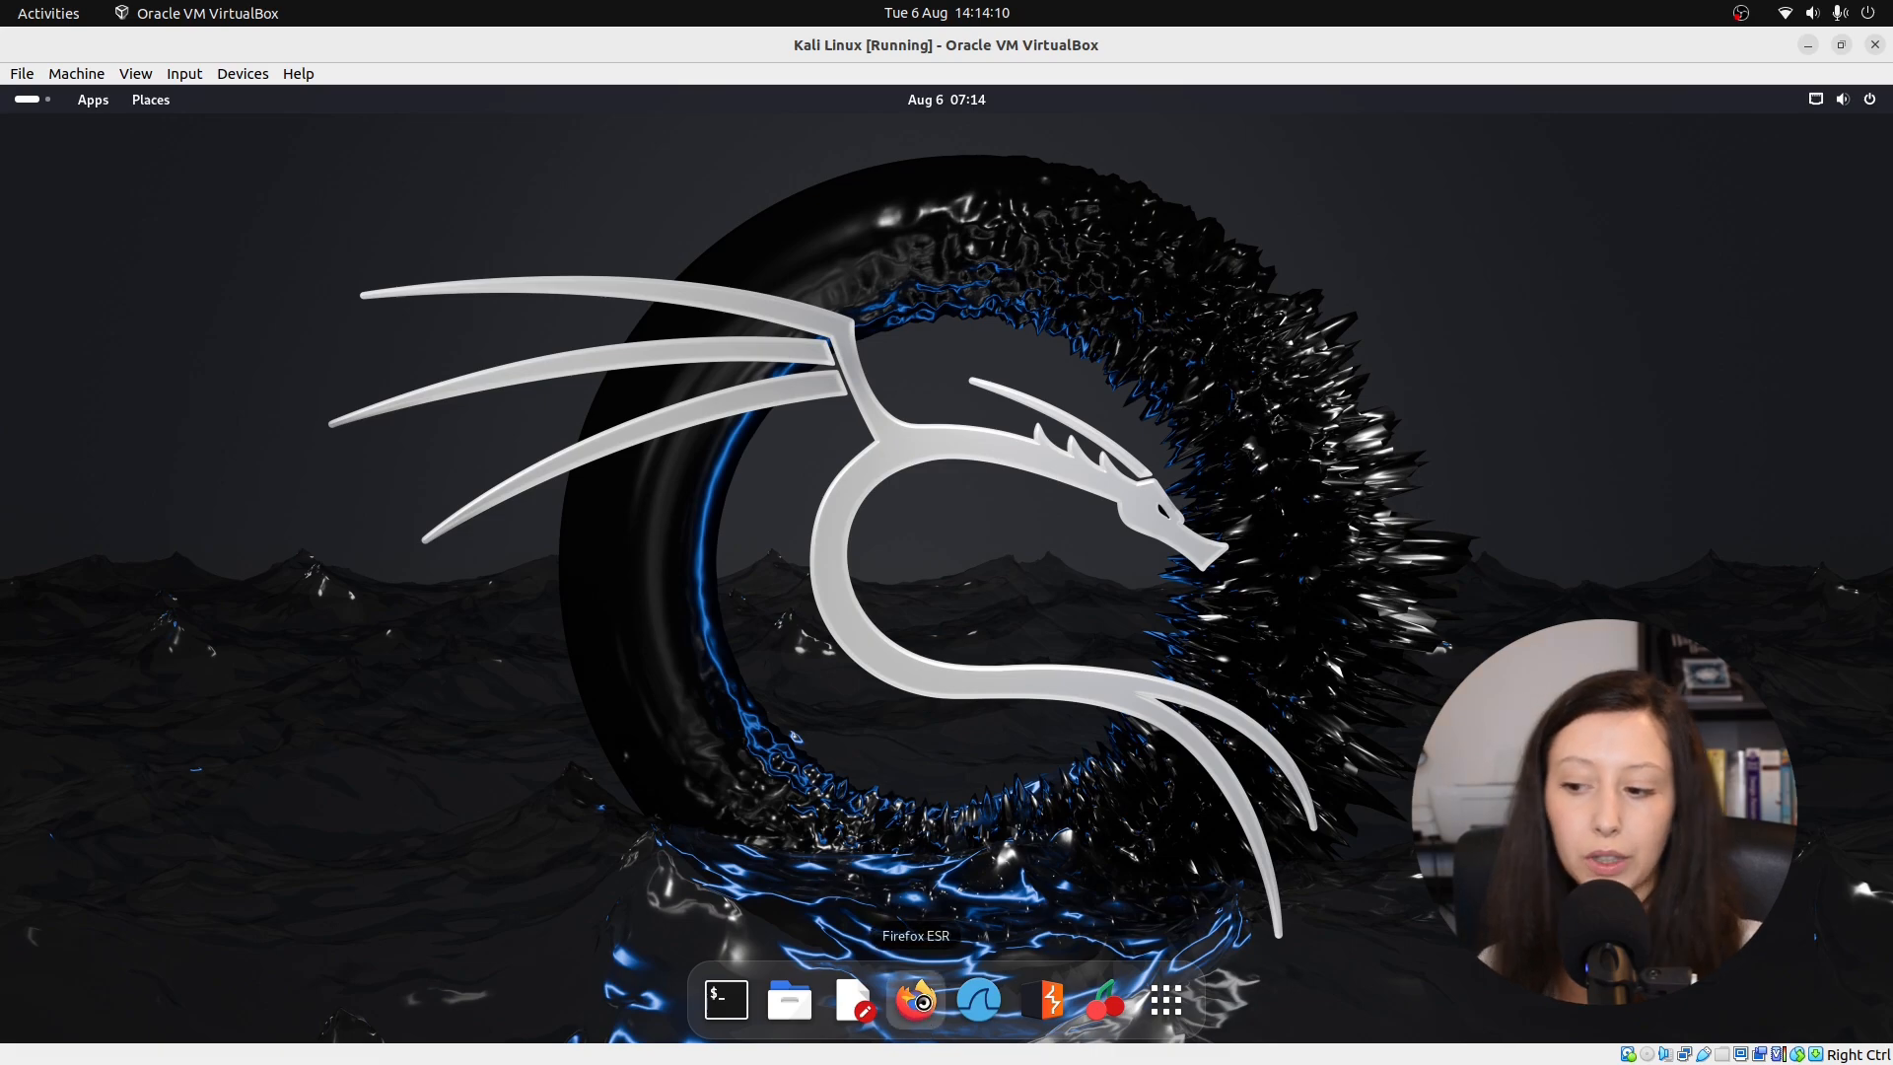
# In Firefox ESR, sign in to the pfSense webConfigurator and show its interfaces list.
pyautogui.click(917, 1016)
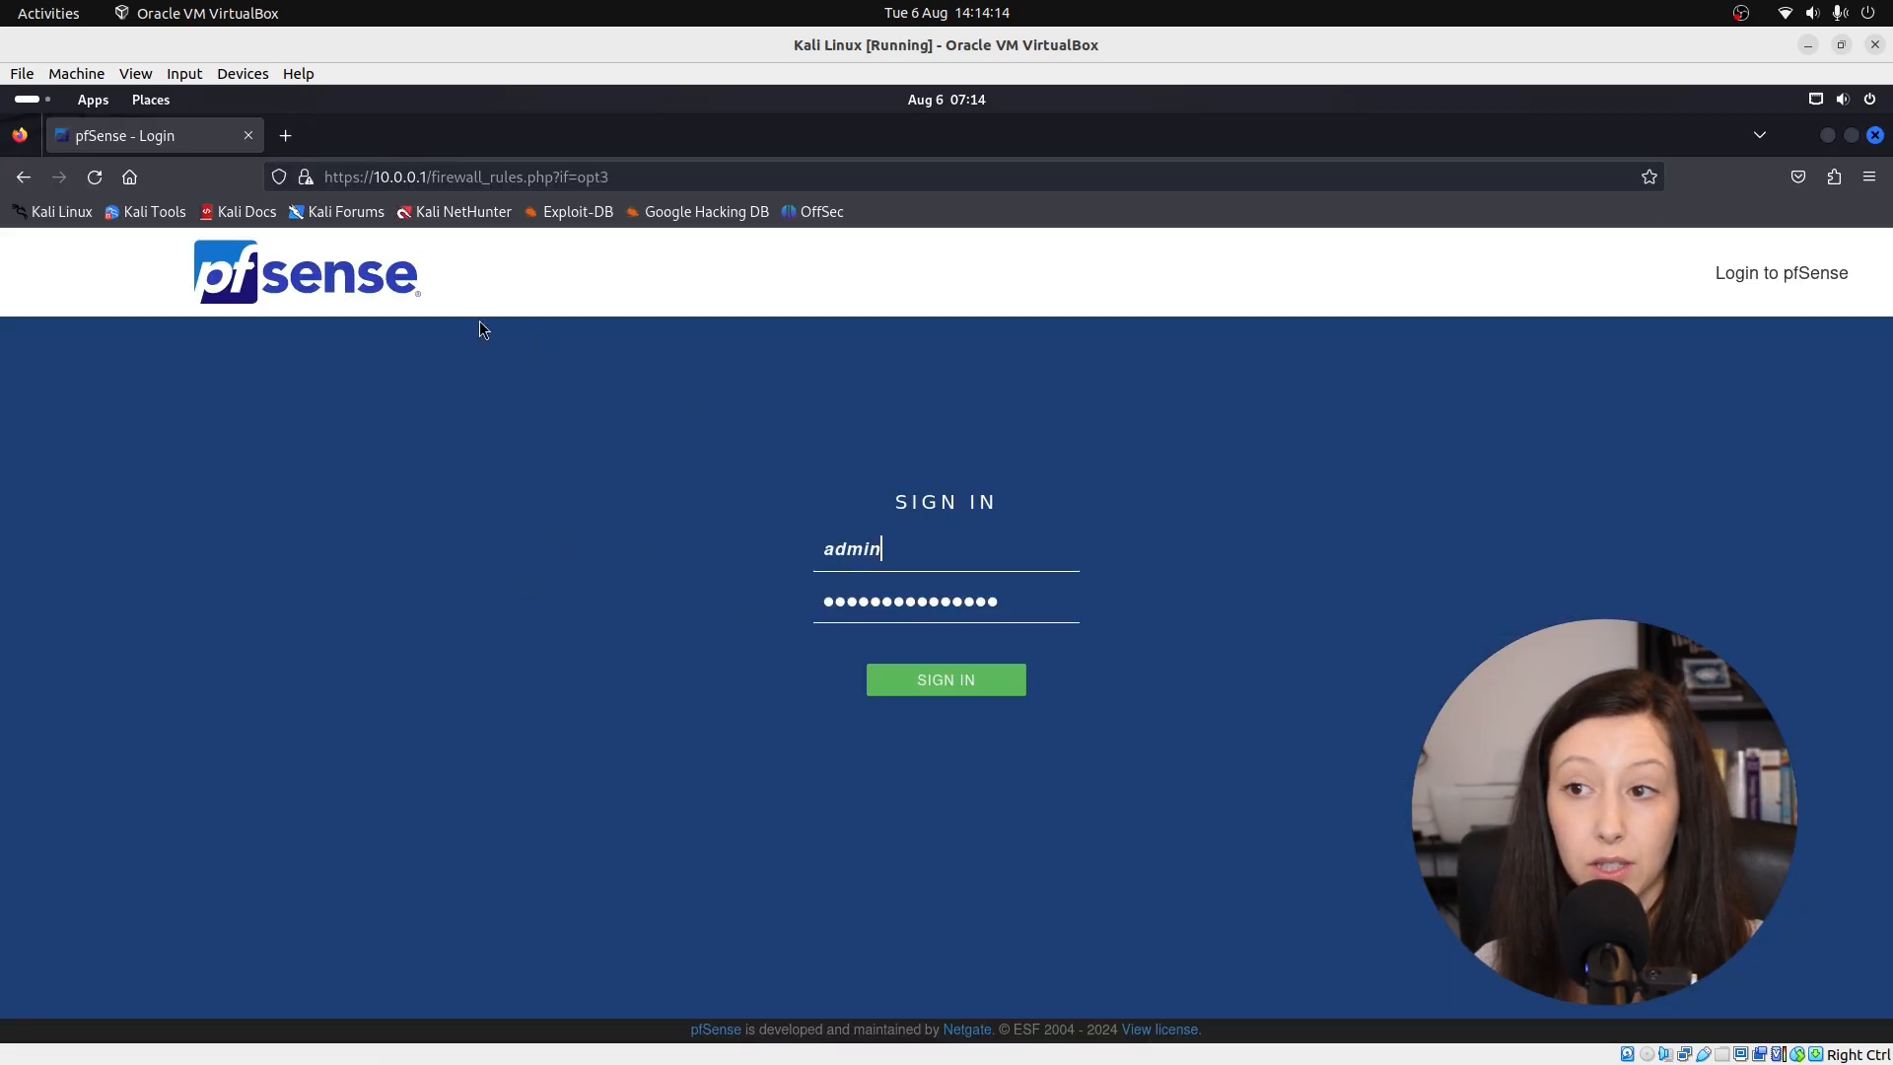
pyautogui.click(946, 681)
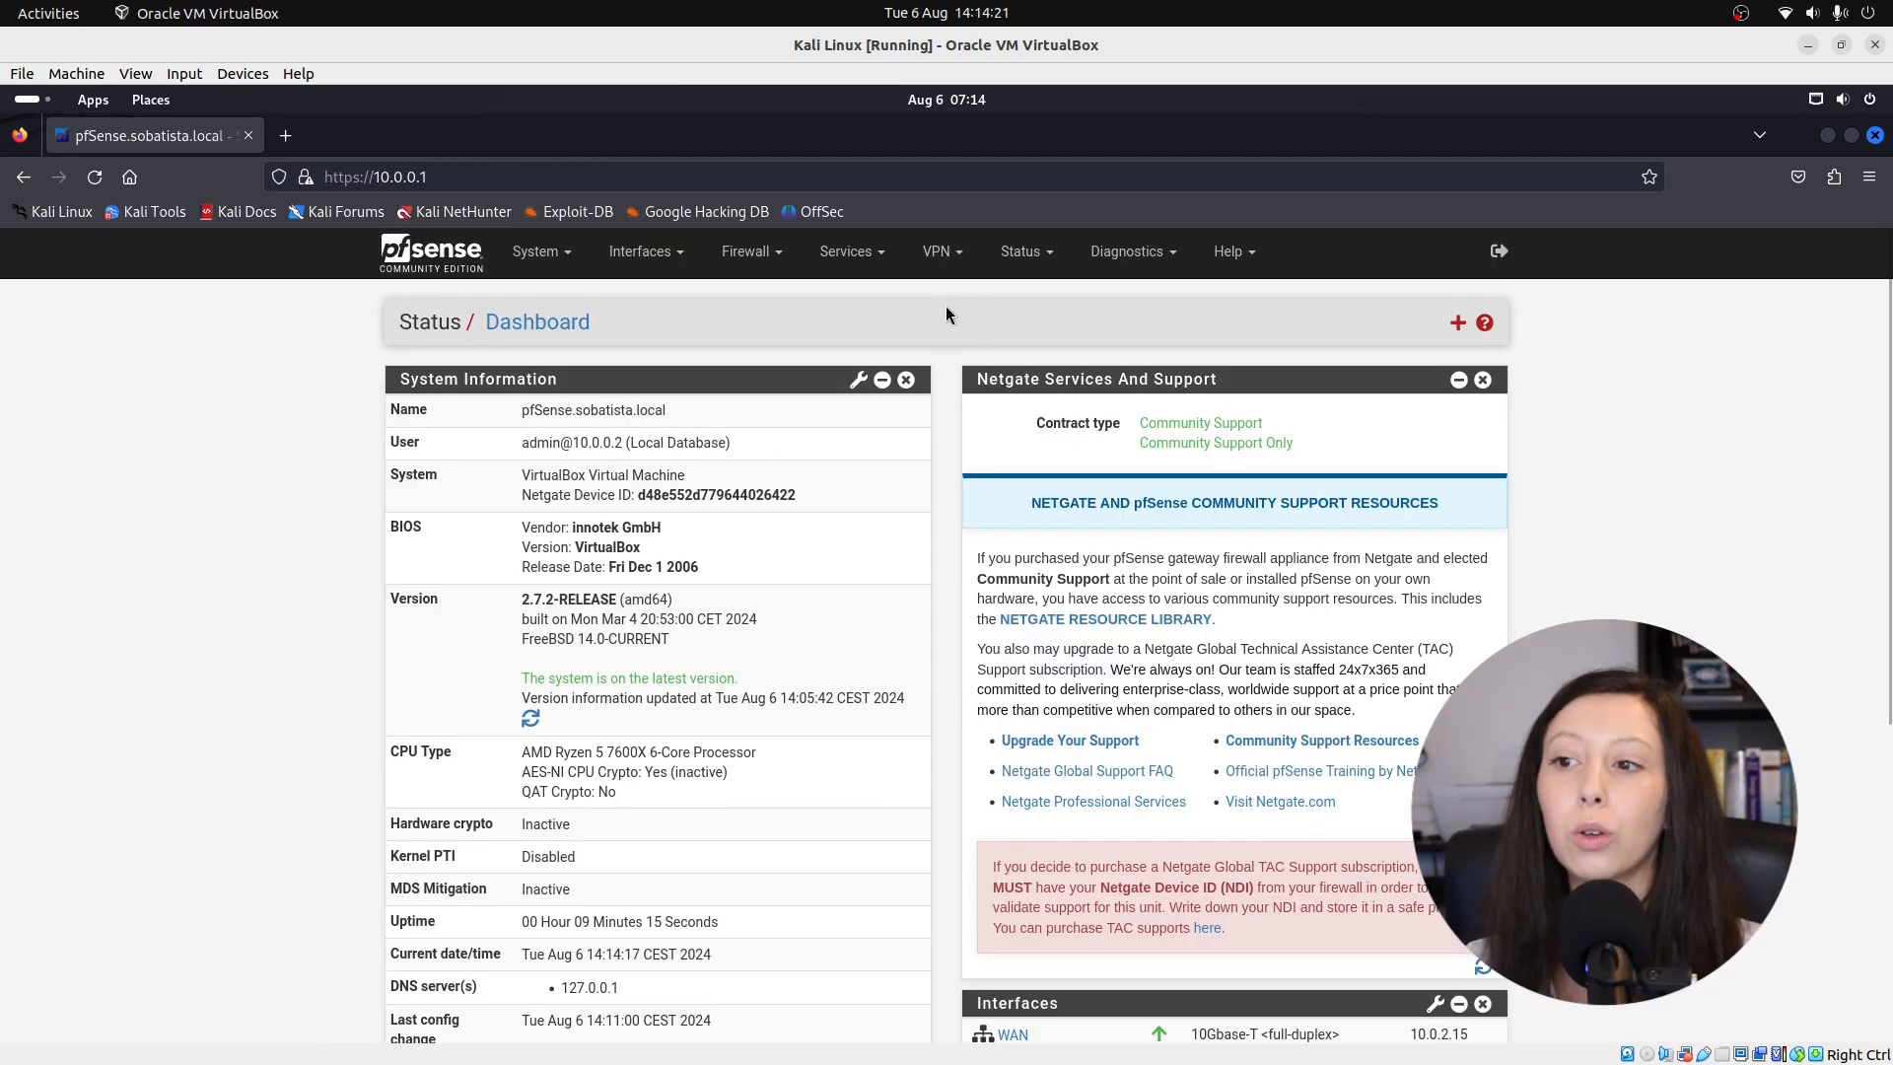
pyautogui.click(641, 252)
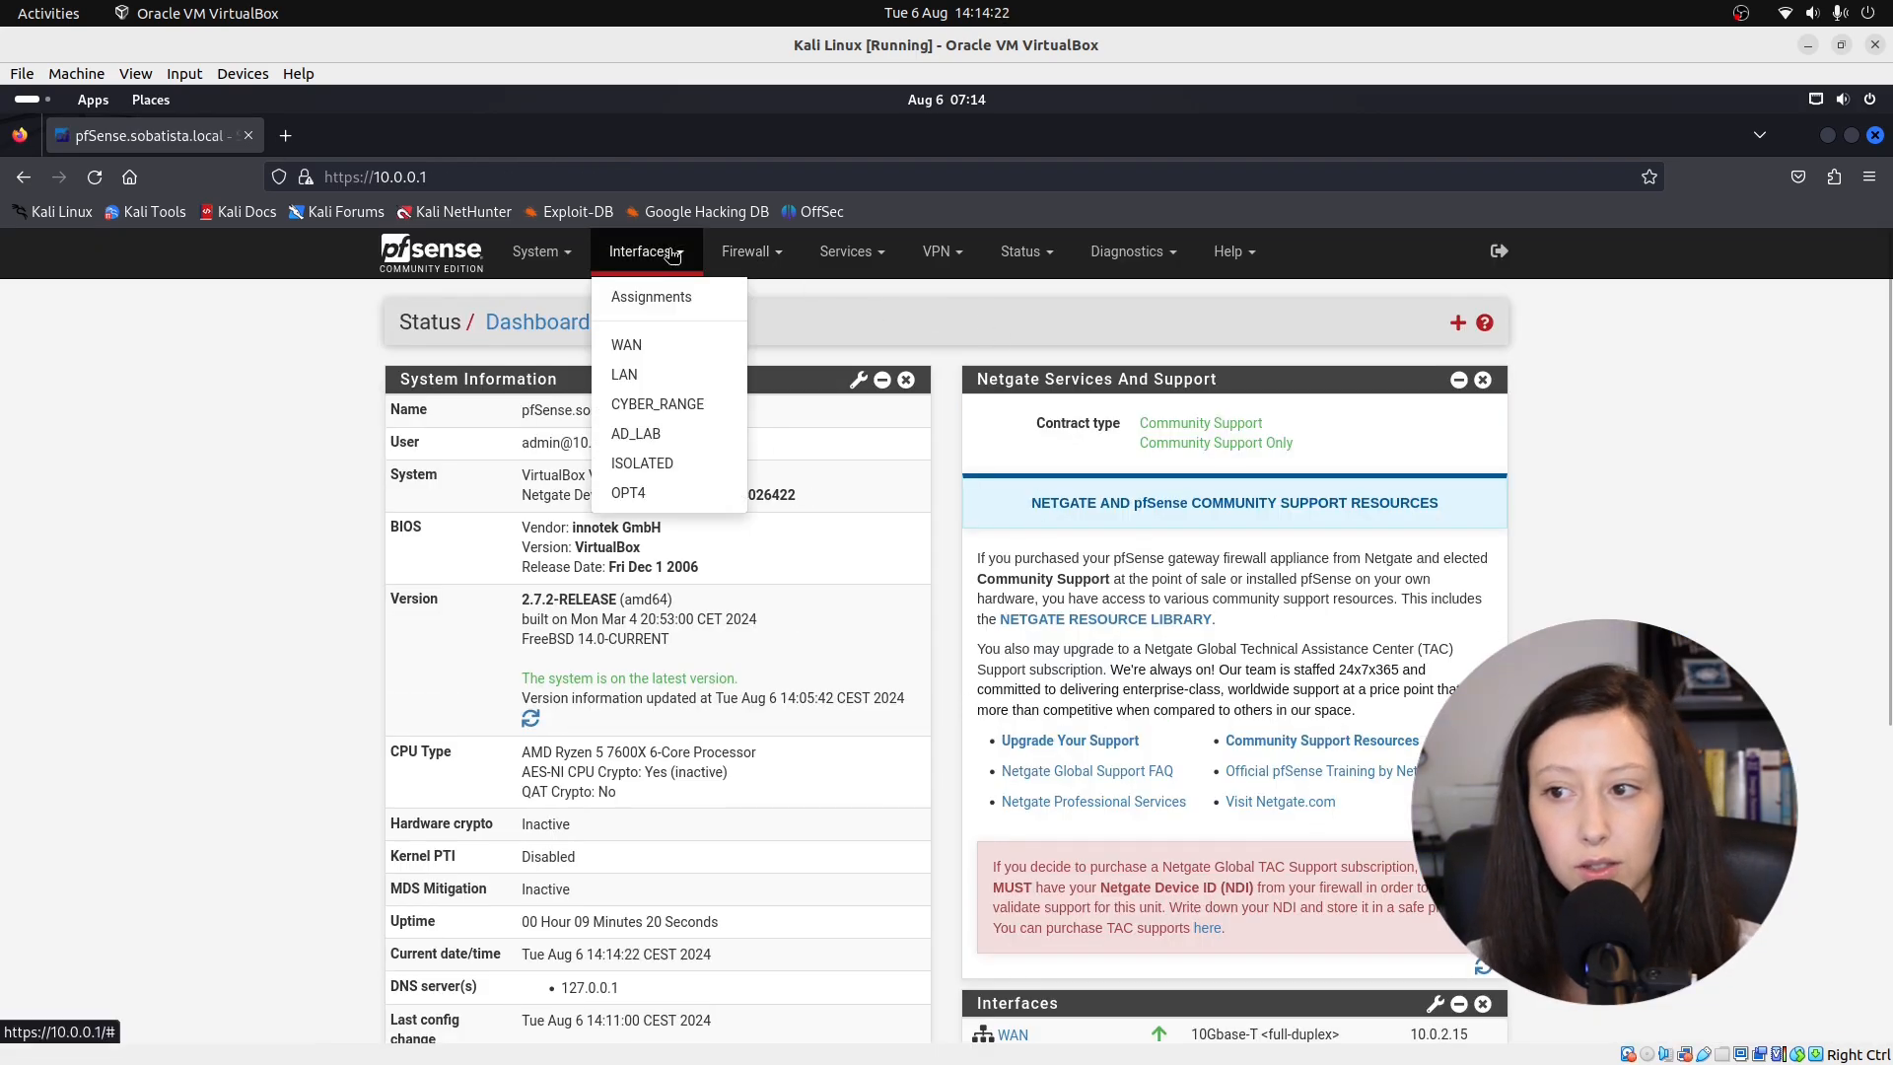
# Change the OPT4 interface description to SECURITY, then save and apply the change.
pyautogui.click(638, 495)
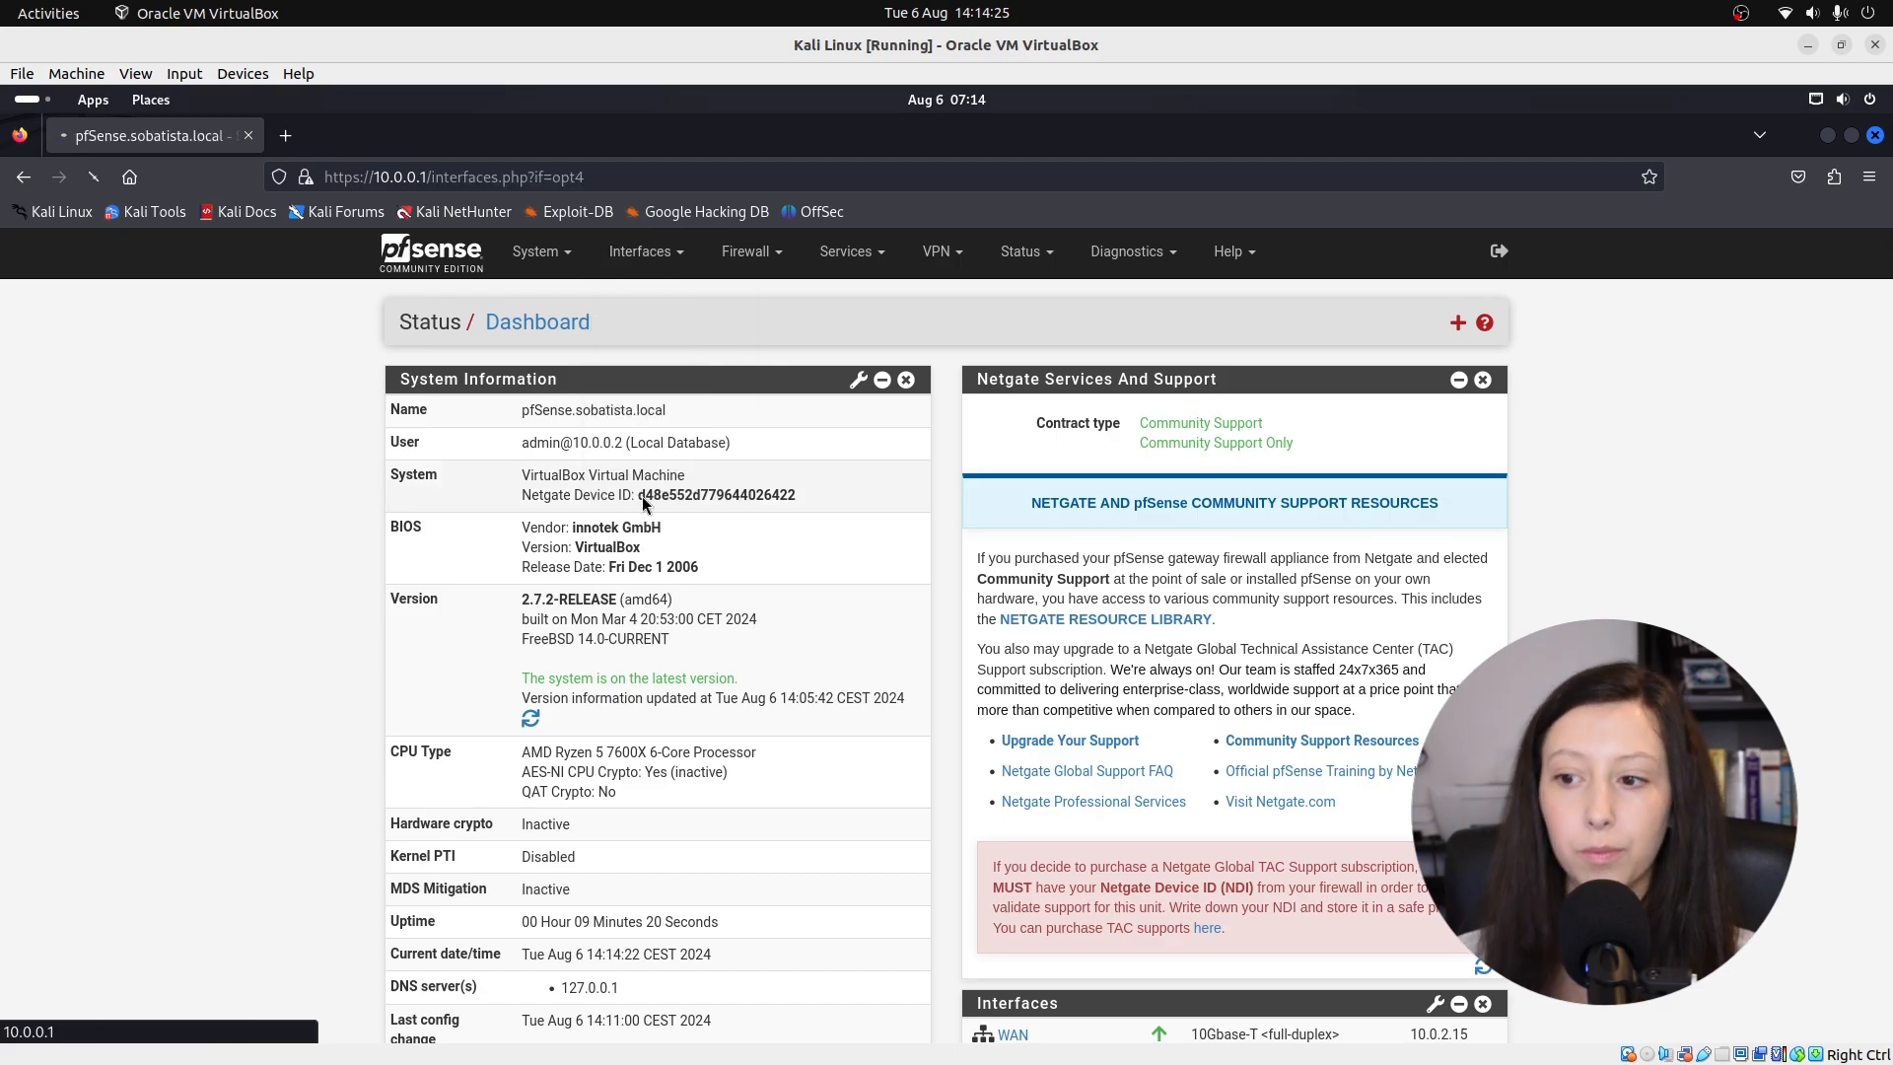
pyautogui.moveTo(623, 461); pyautogui.dragTo(585, 465)
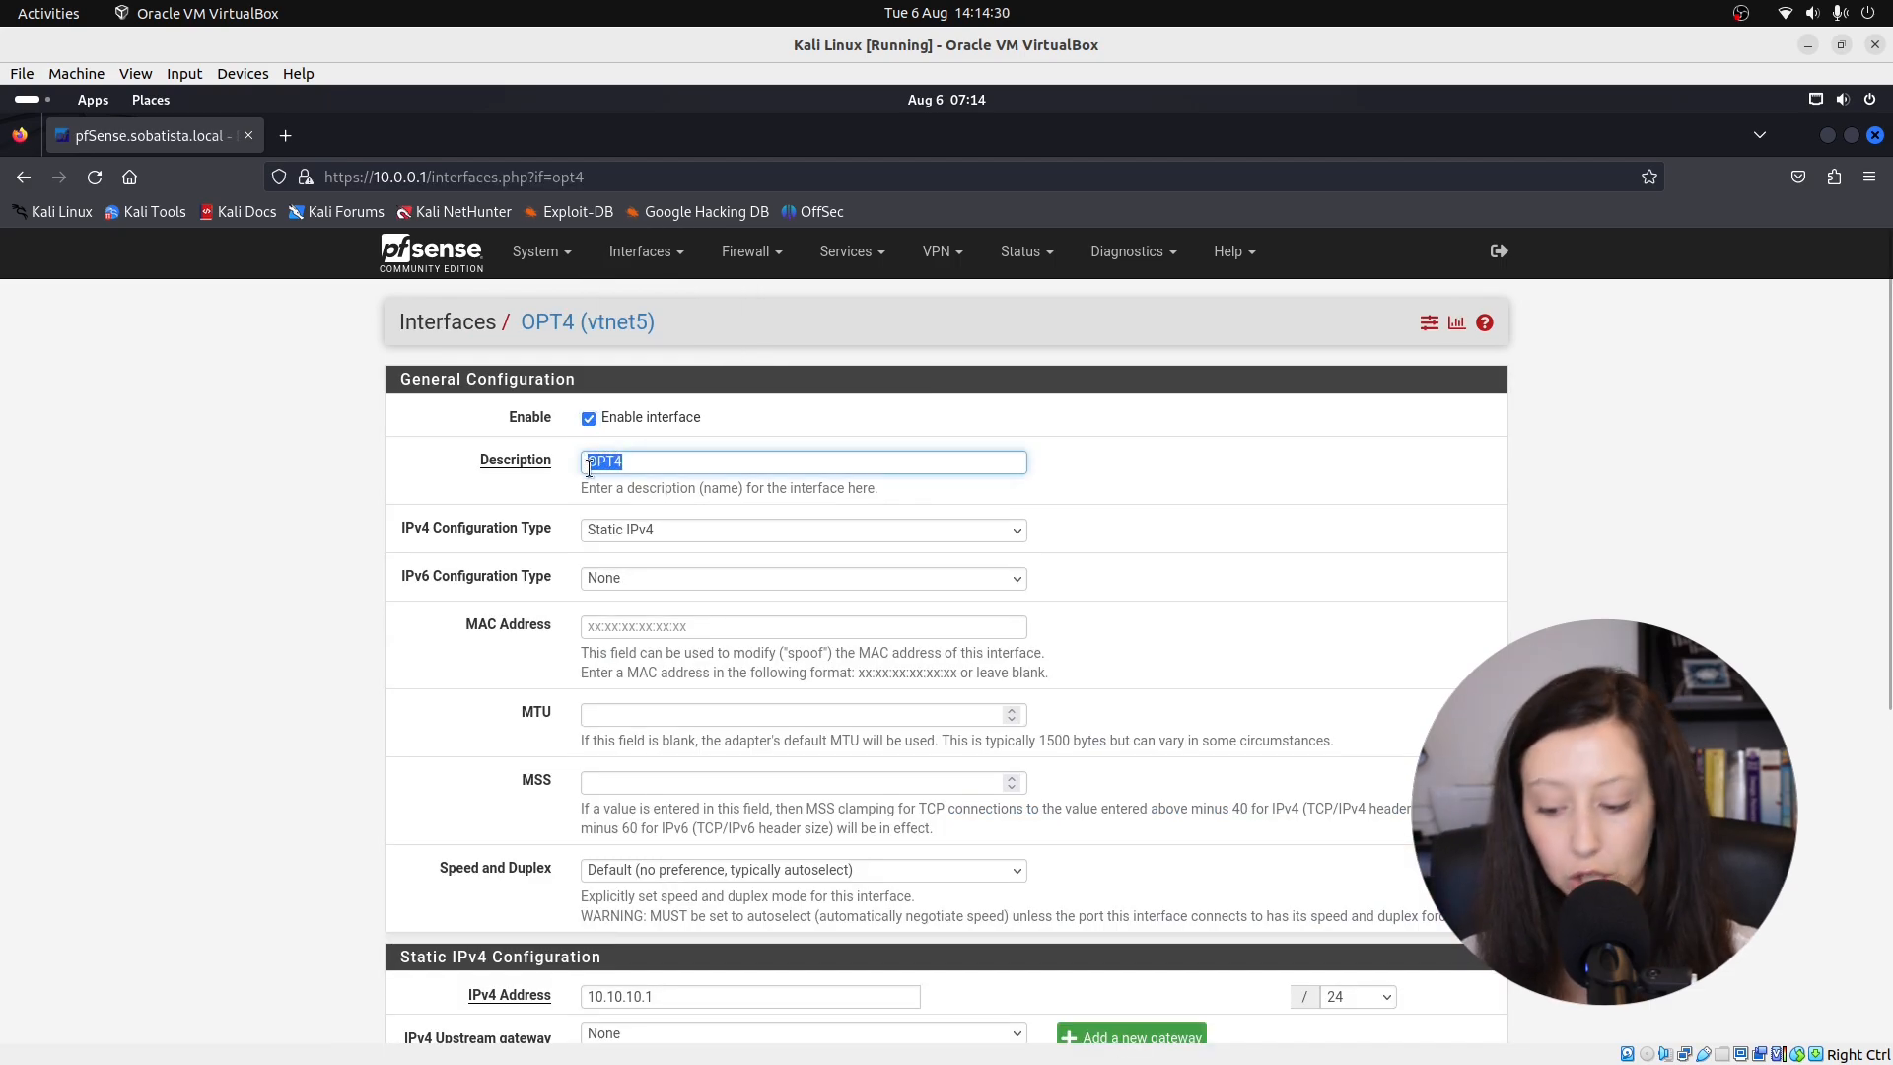
pyautogui.press('BackSpace')
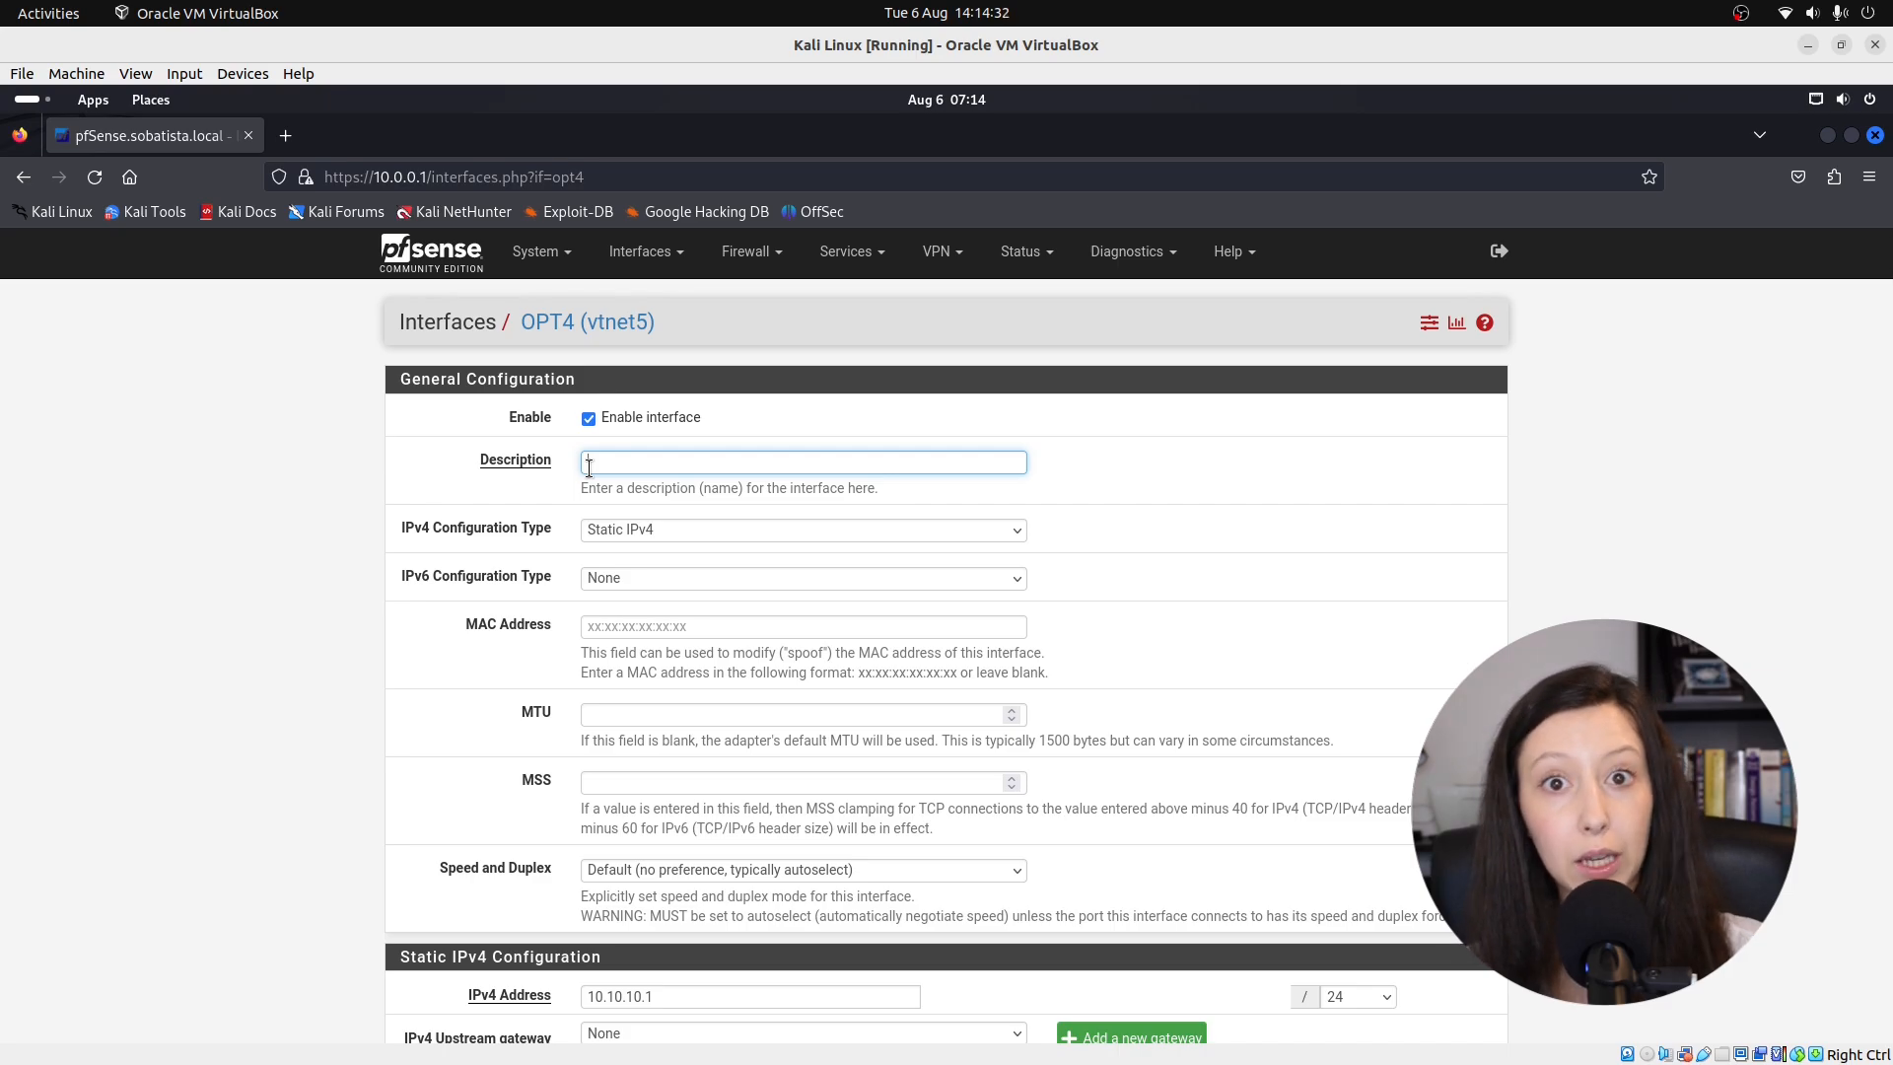
pyautogui.write('SECURI')
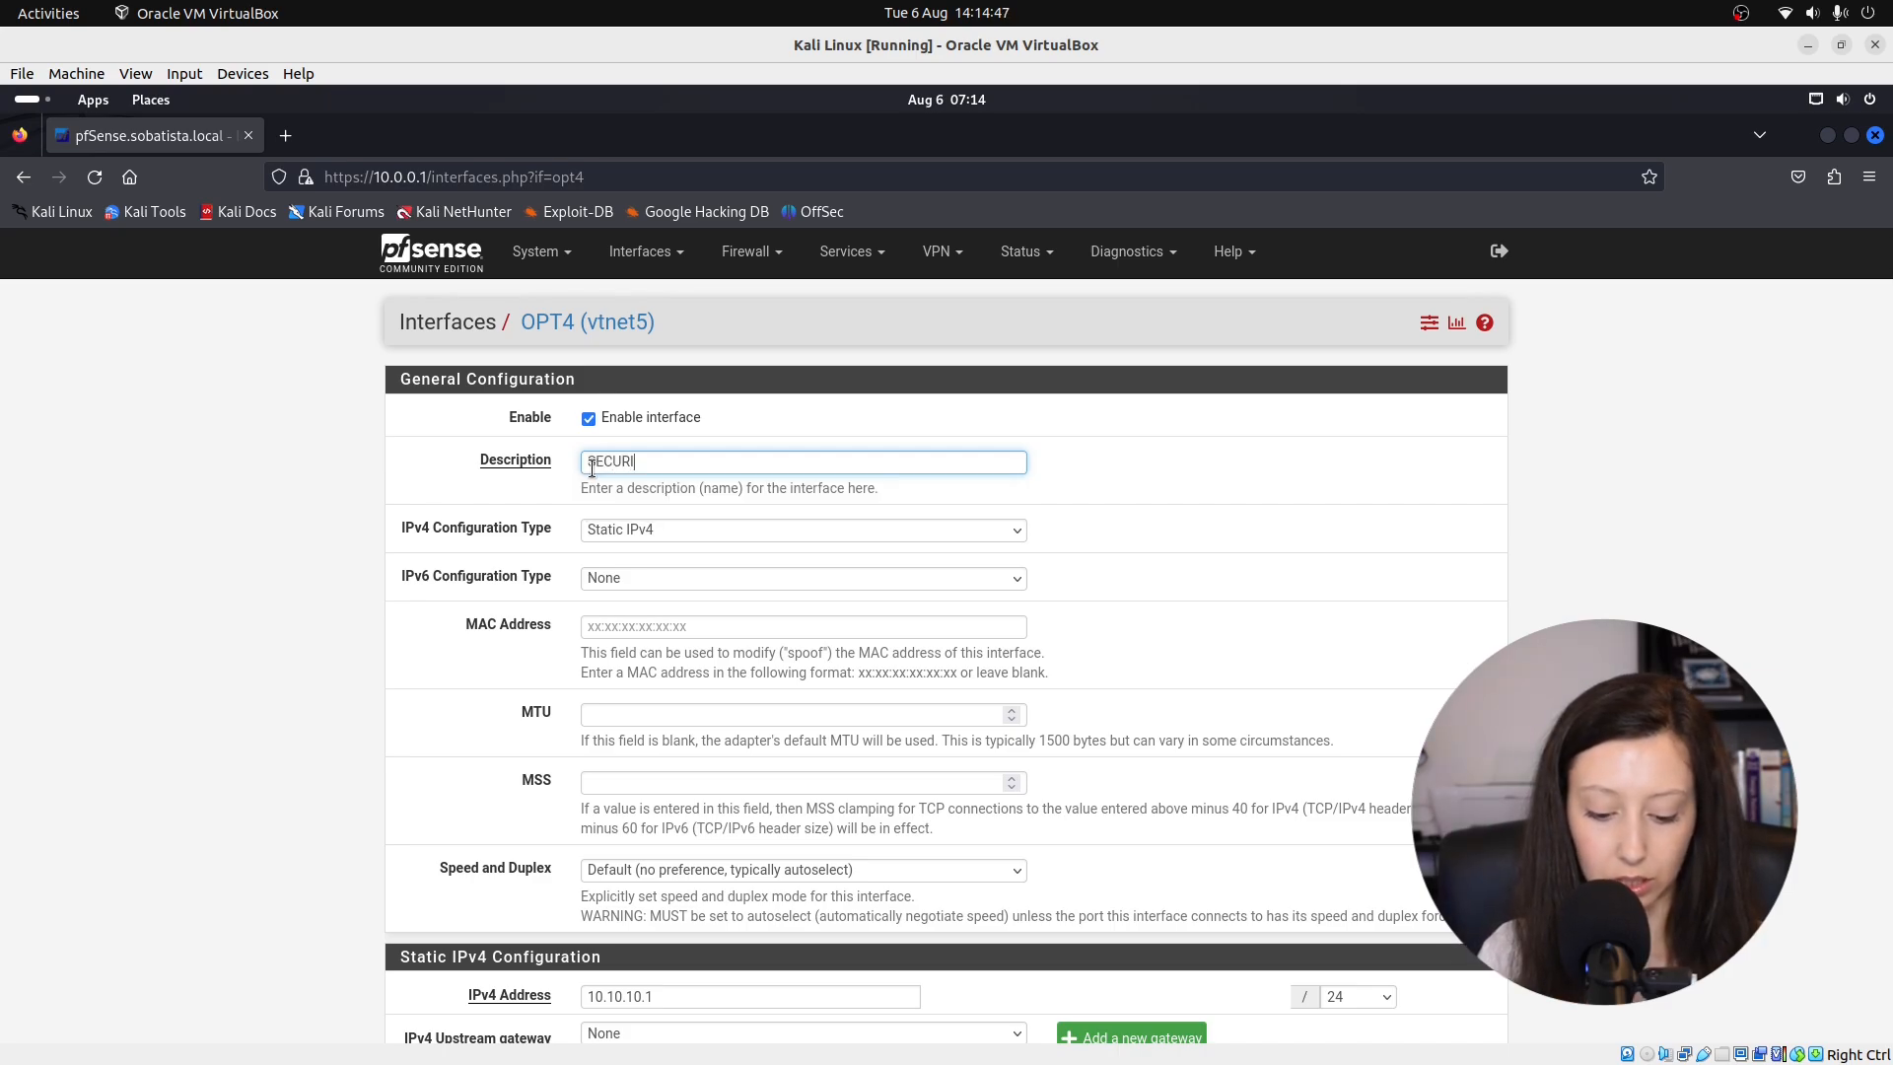
pyautogui.write('TY')
pyautogui.scroll(-5, 533, 720)
pyautogui.click(616, 936)
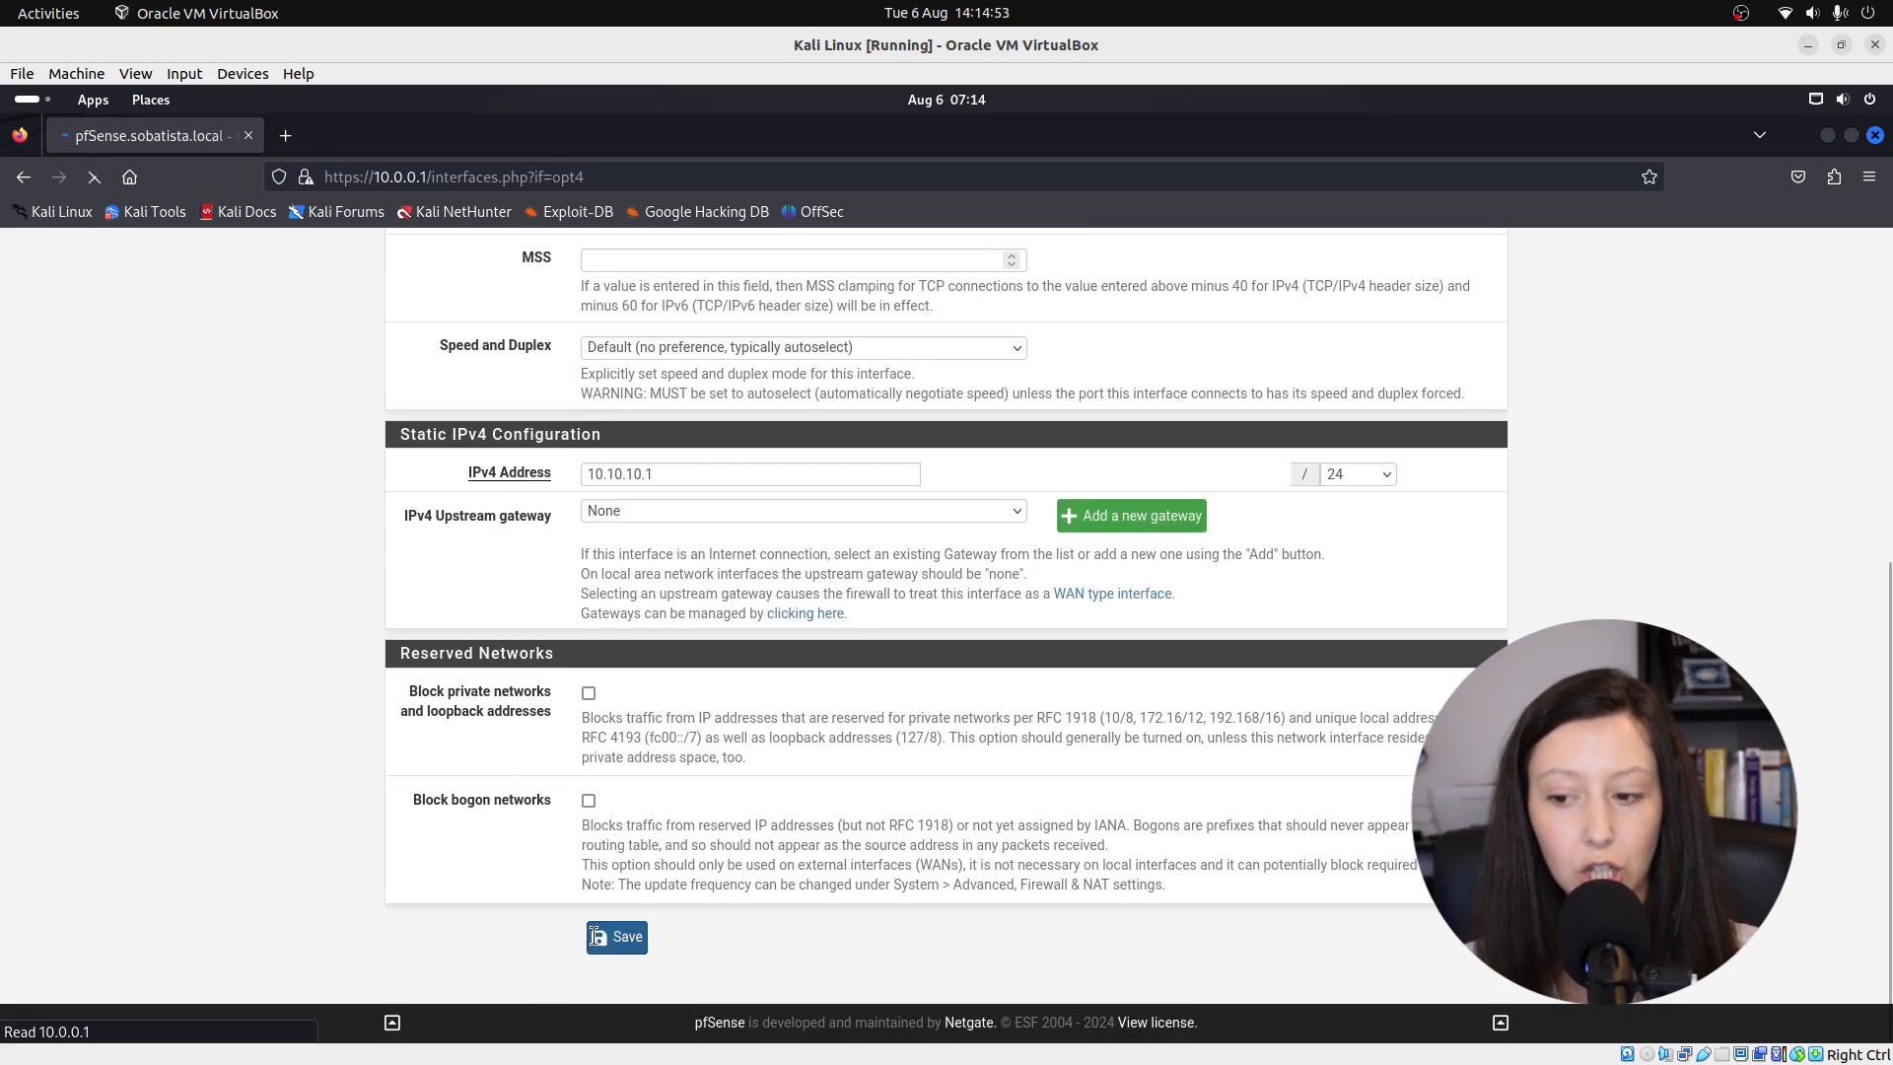
pyautogui.click(1473, 409)
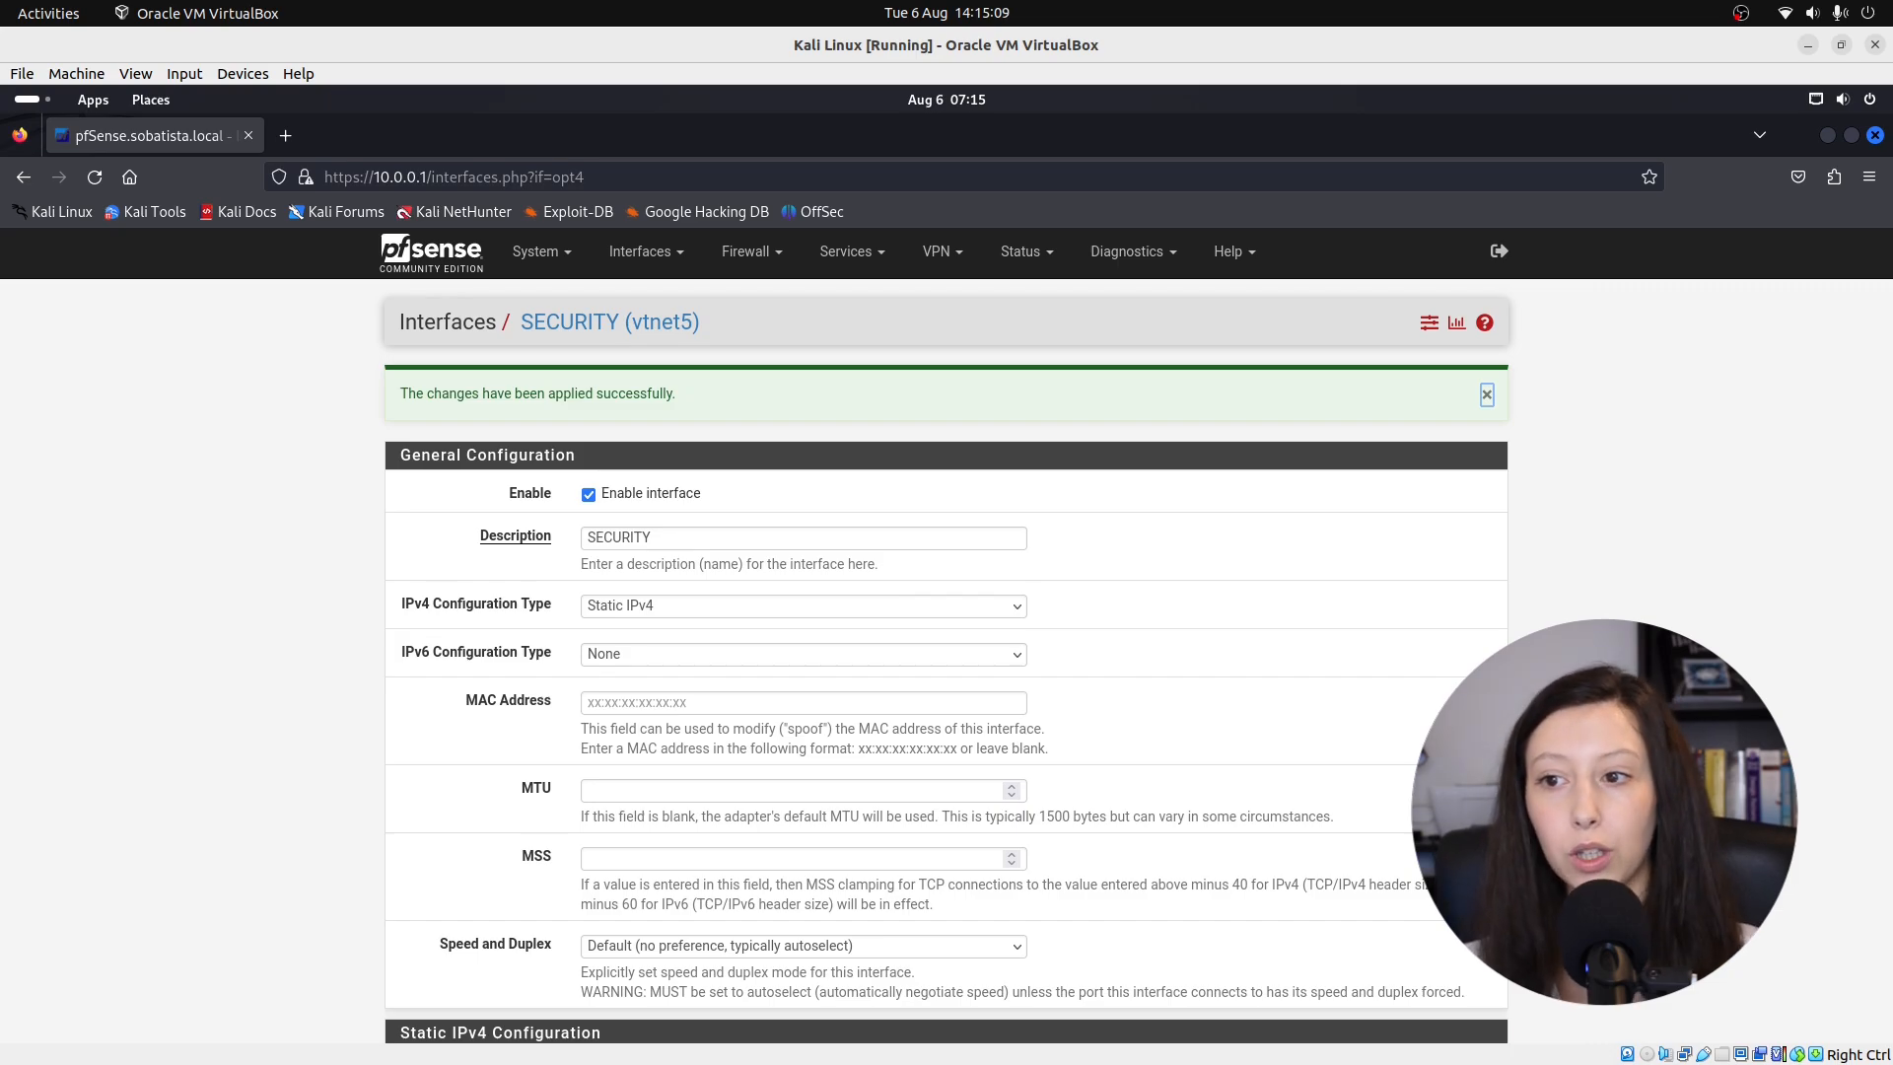
pyautogui.click(748, 253)
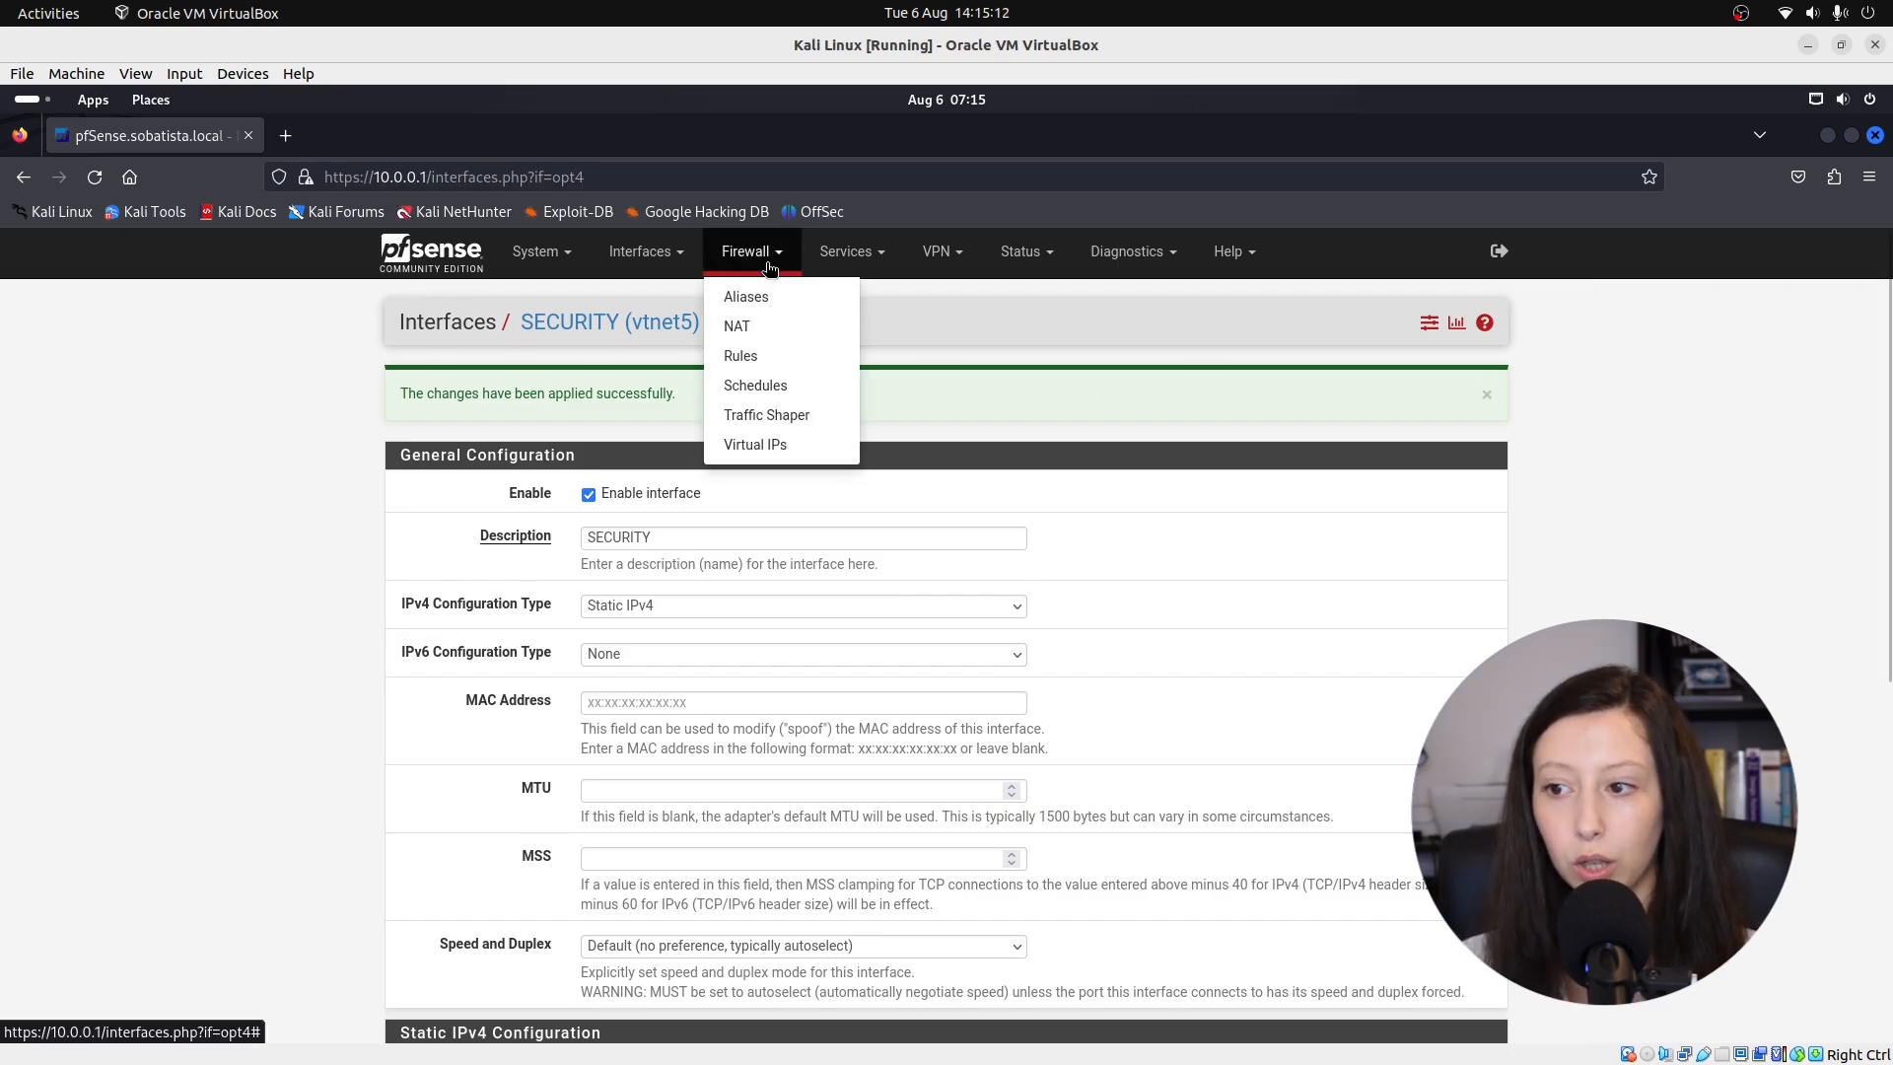
# Start a new rule on the SECURITY rules tab: action Block, IPv4+IPv6, protocol Any.
pyautogui.click(748, 355)
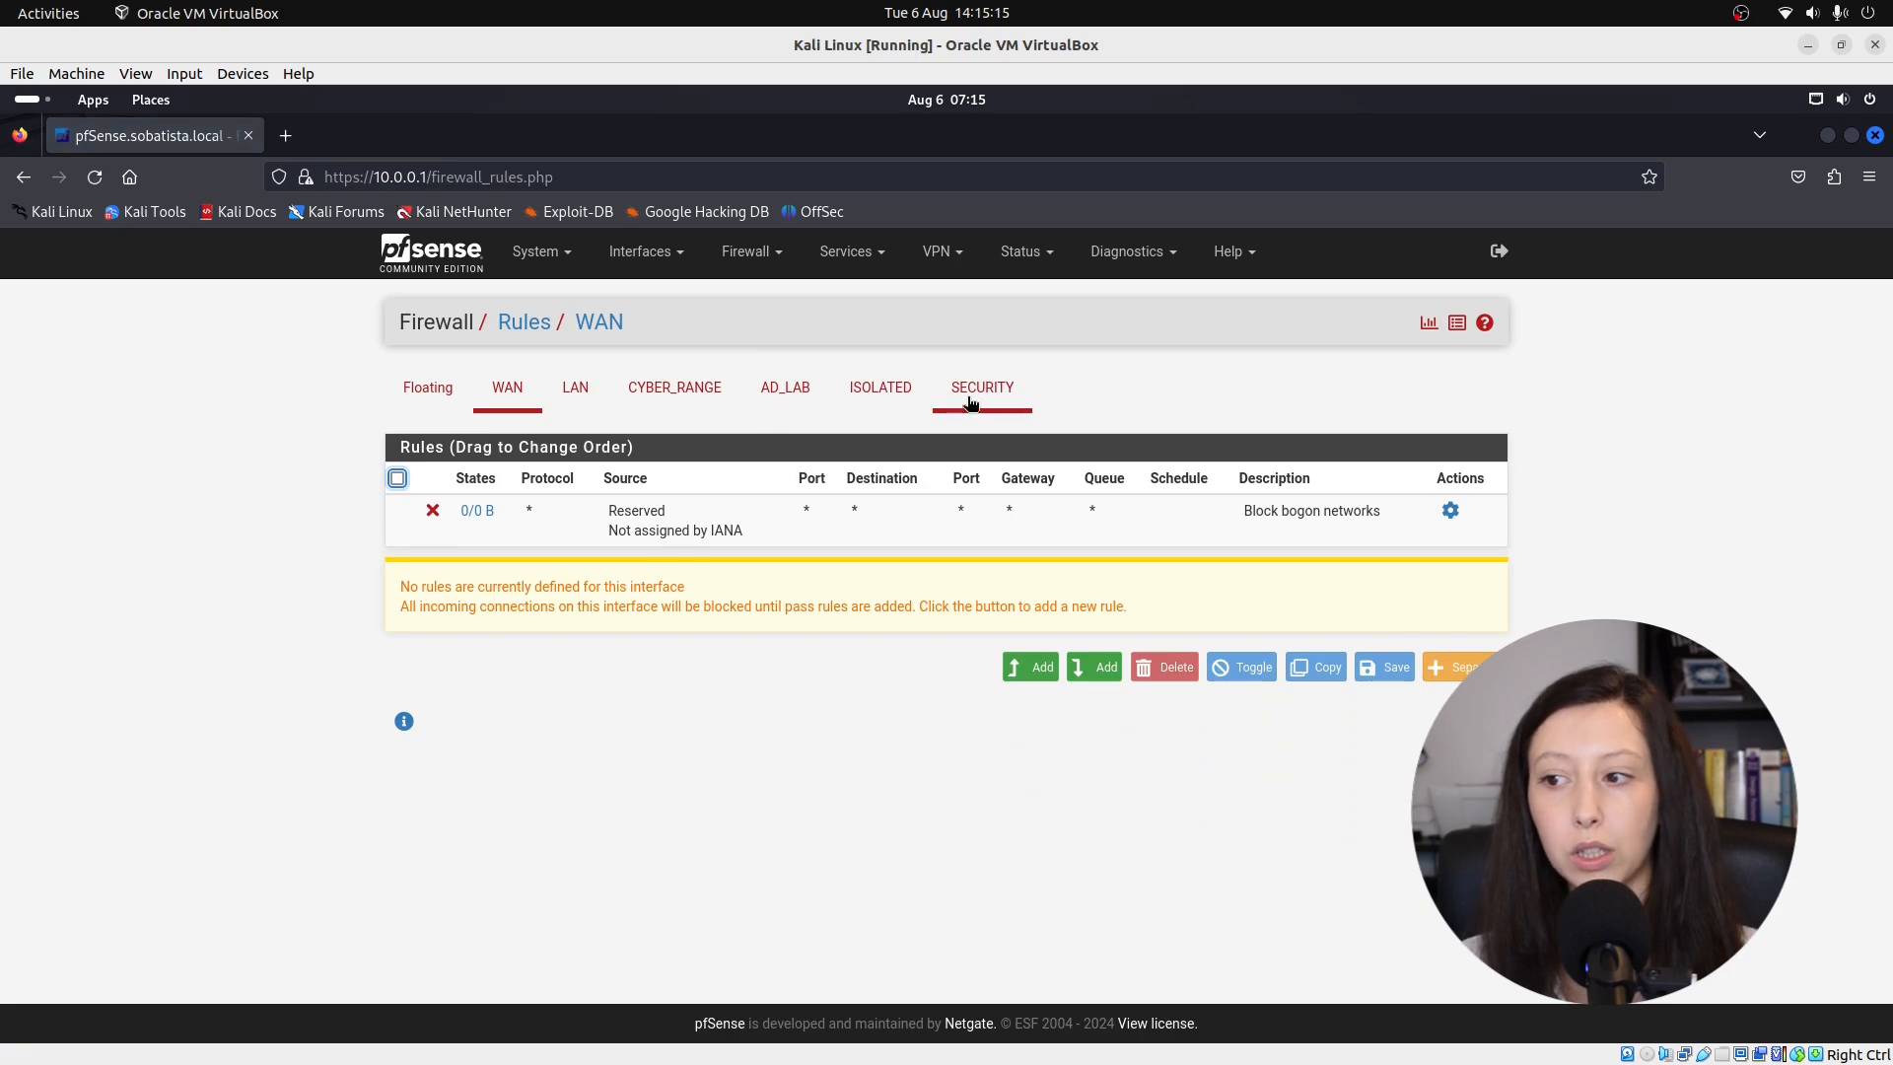
pyautogui.click(969, 399)
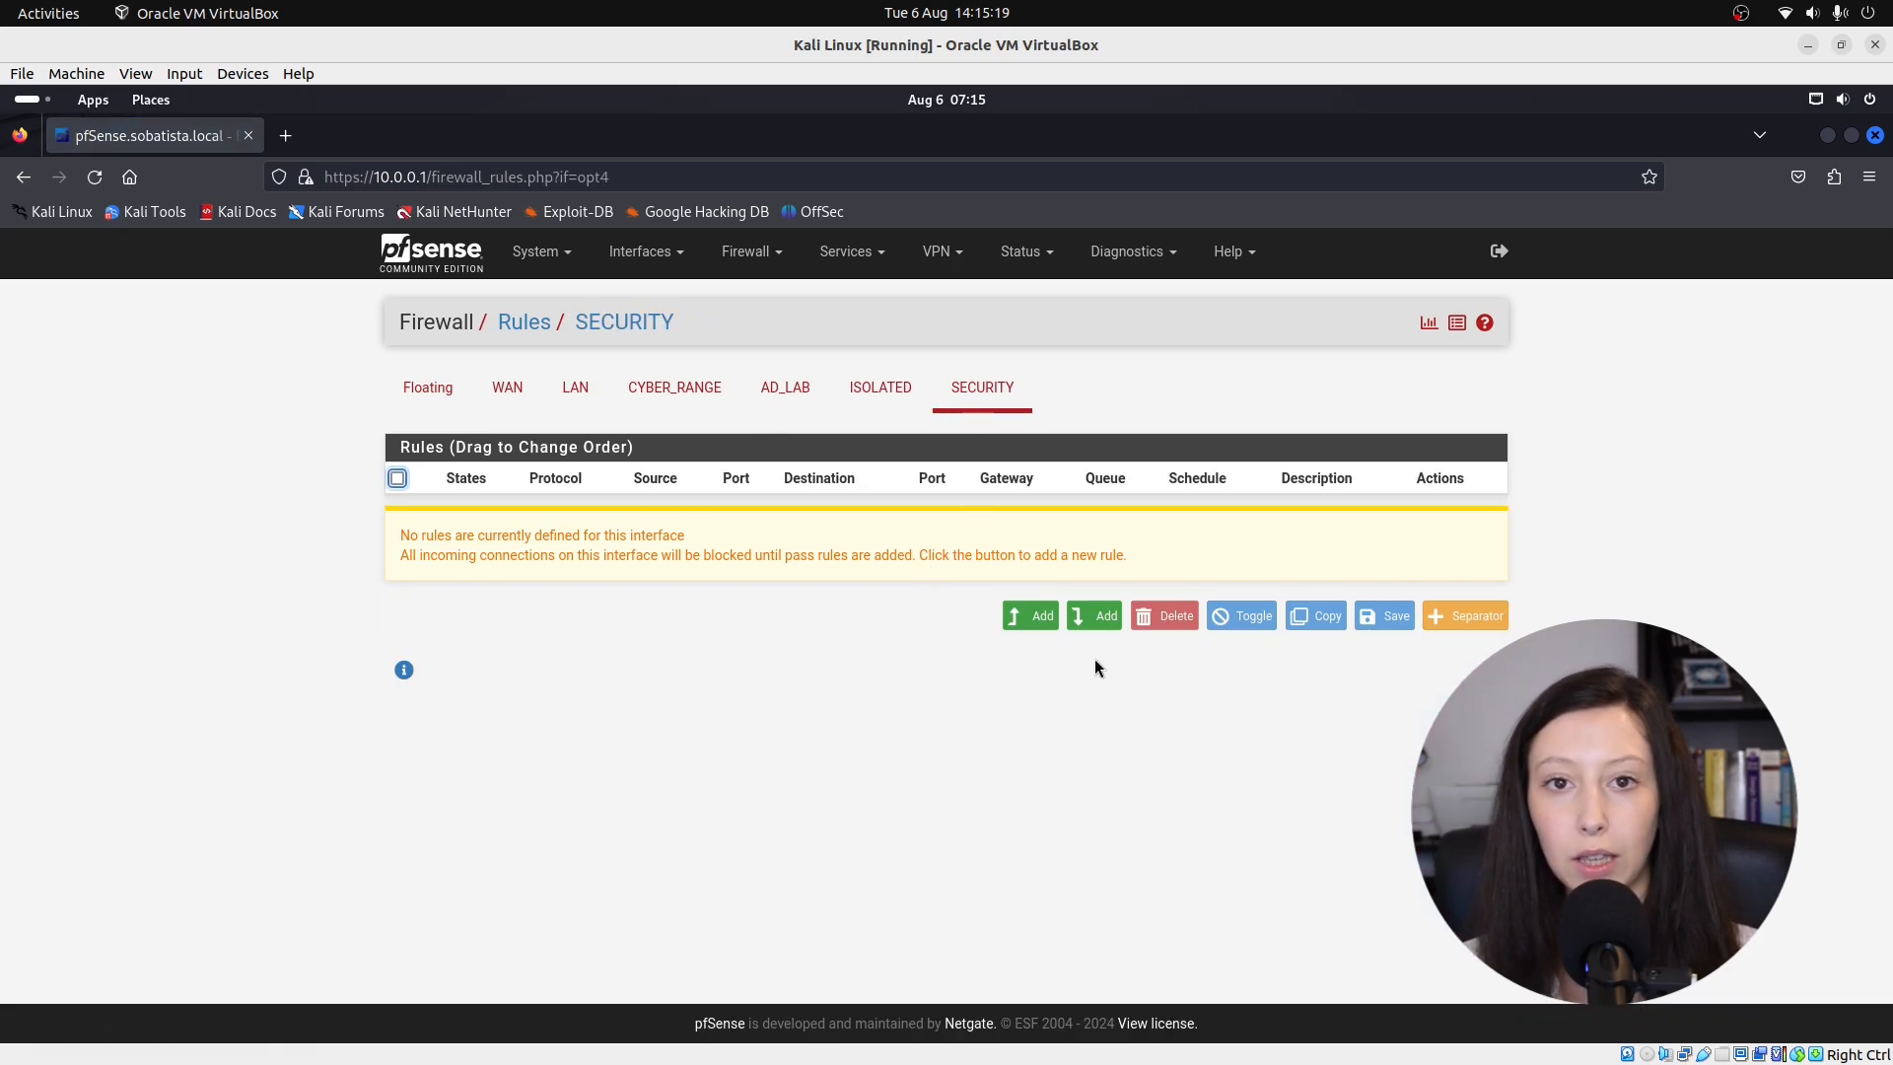
pyautogui.click(1095, 615)
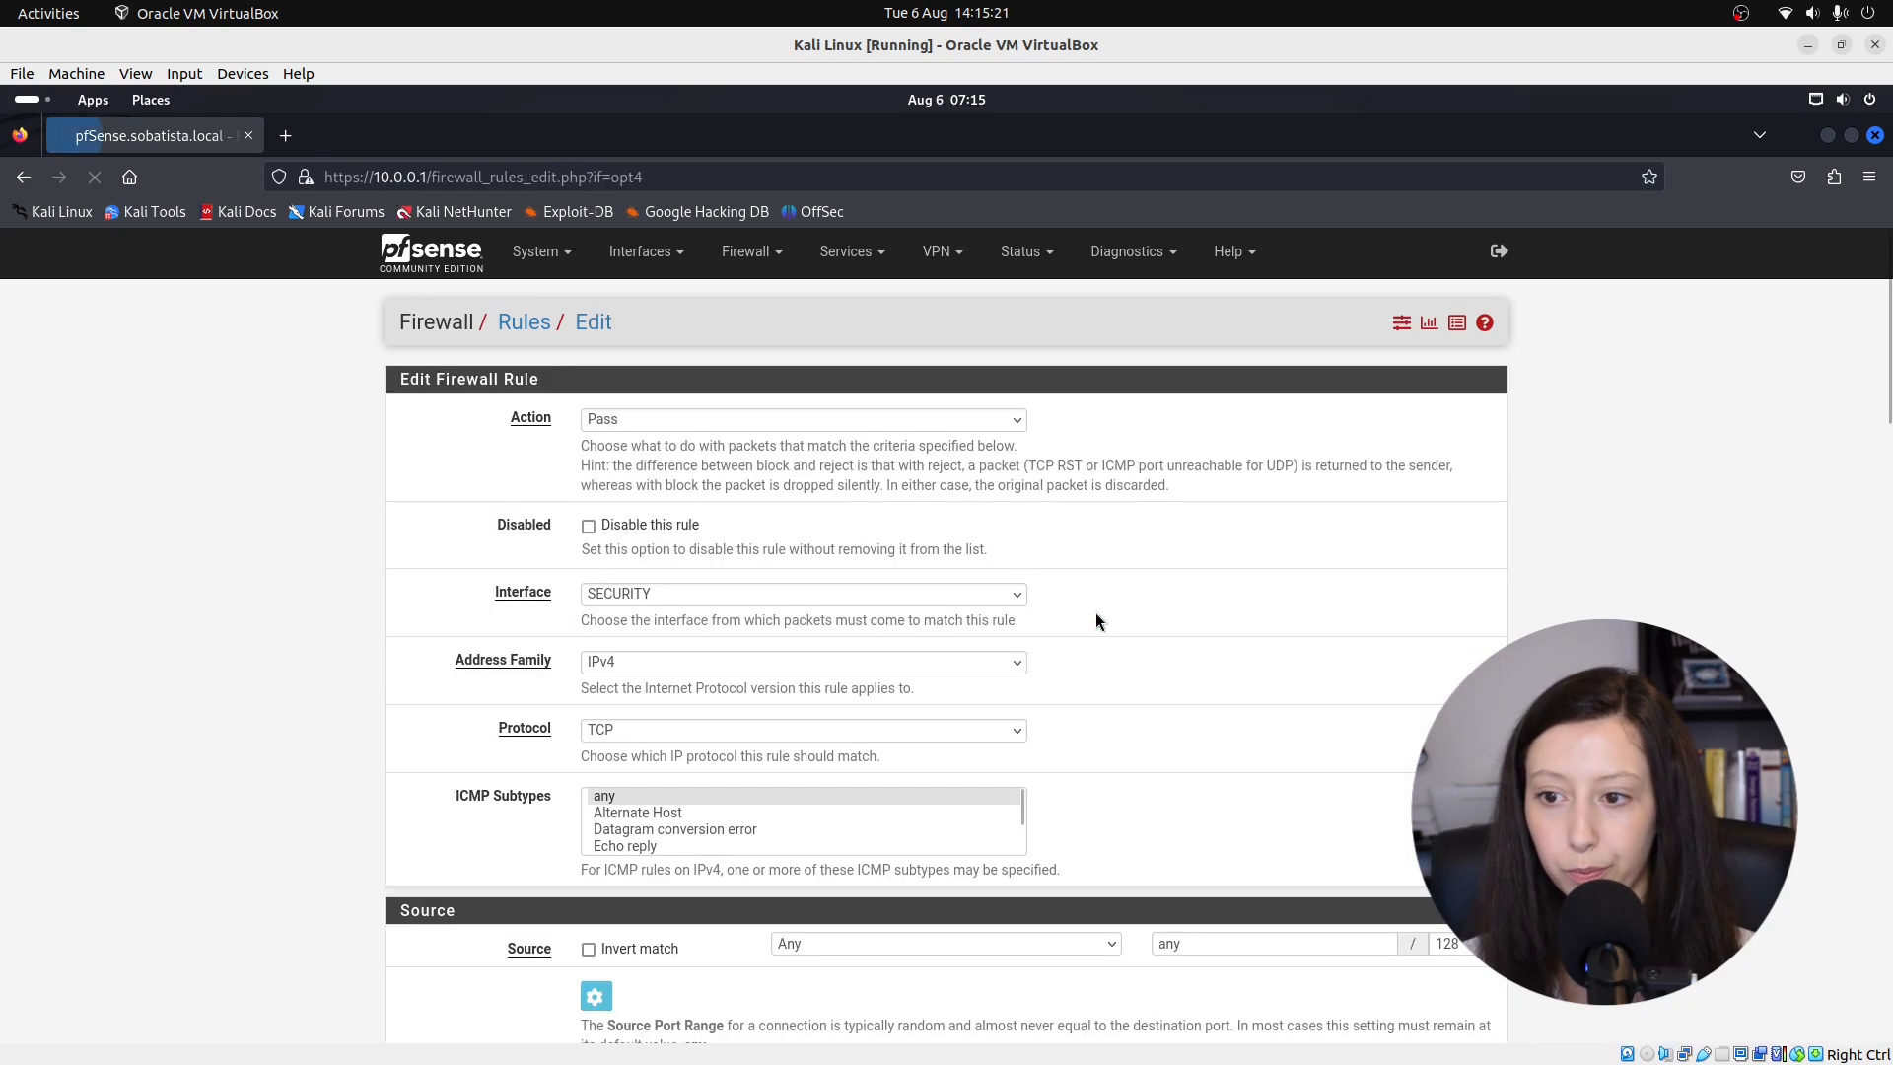
pyautogui.click(648, 419)
pyautogui.click(639, 452)
pyautogui.click(666, 671)
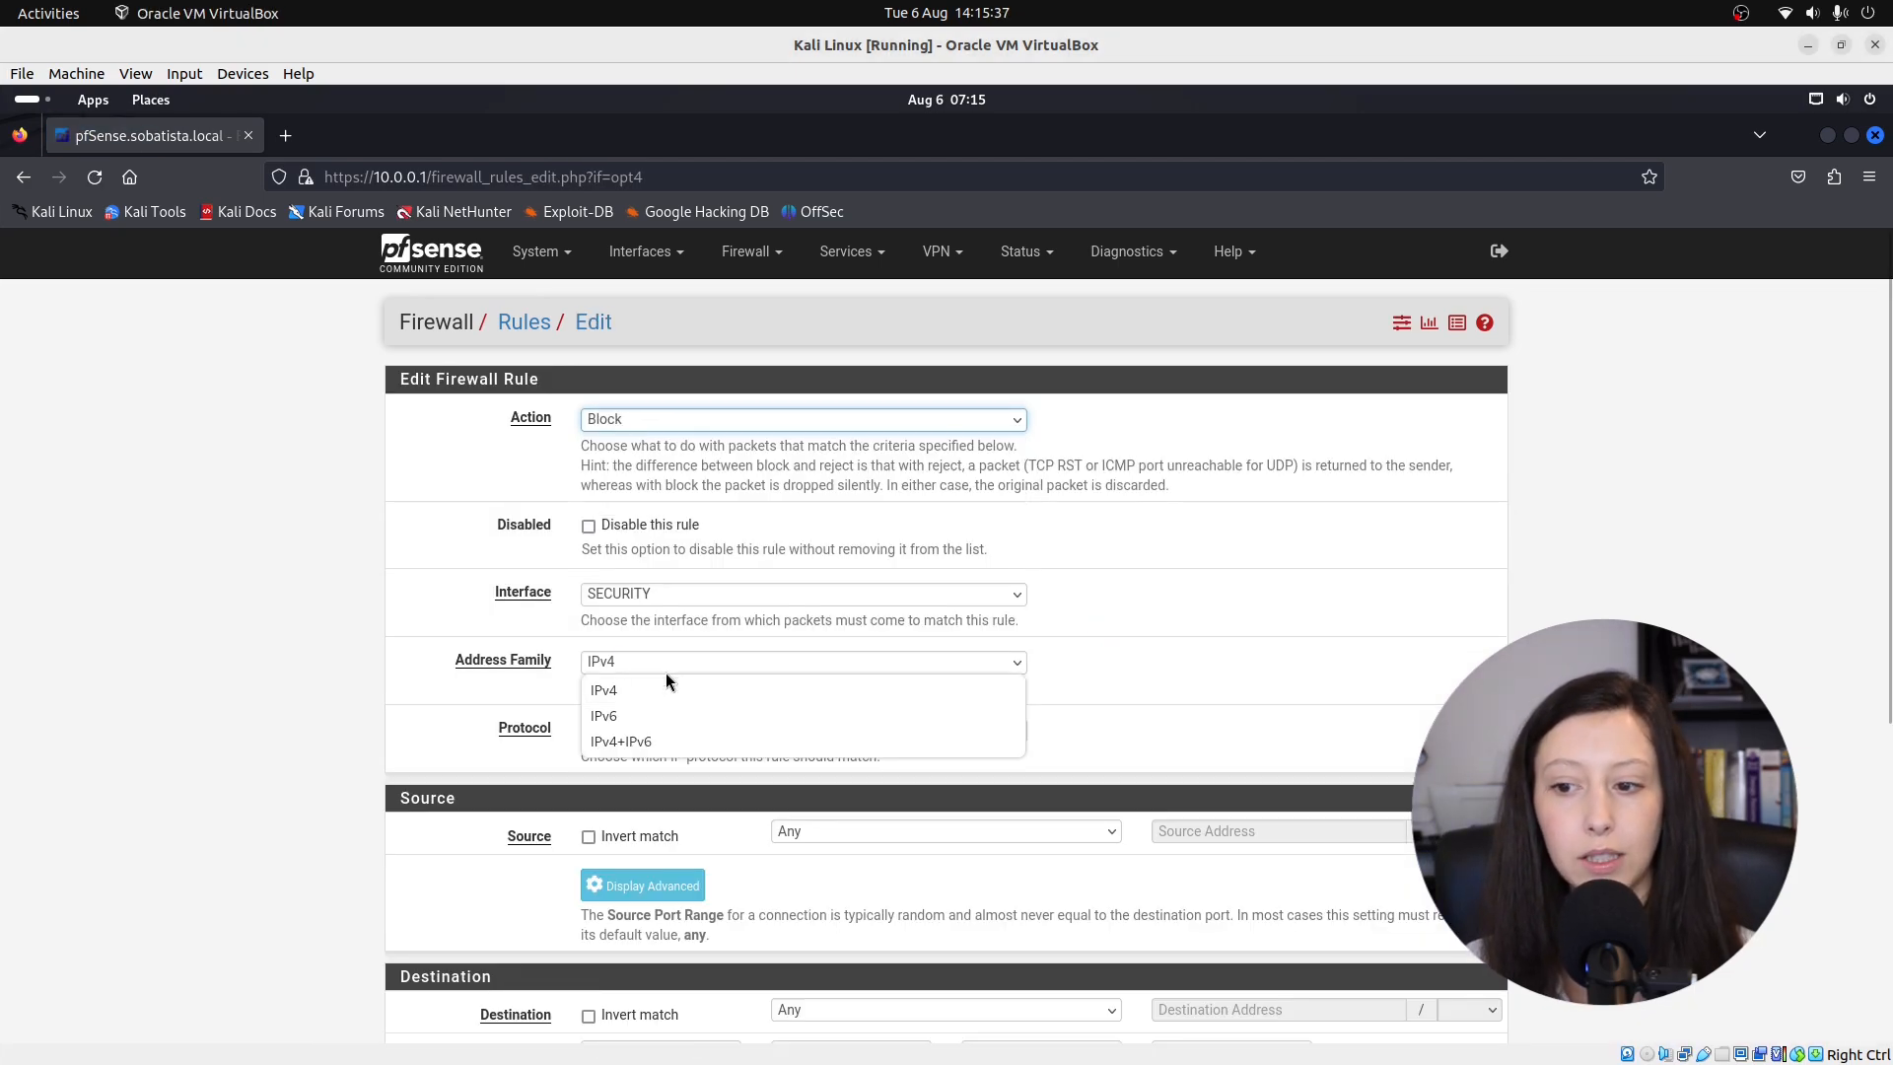
pyautogui.click(648, 744)
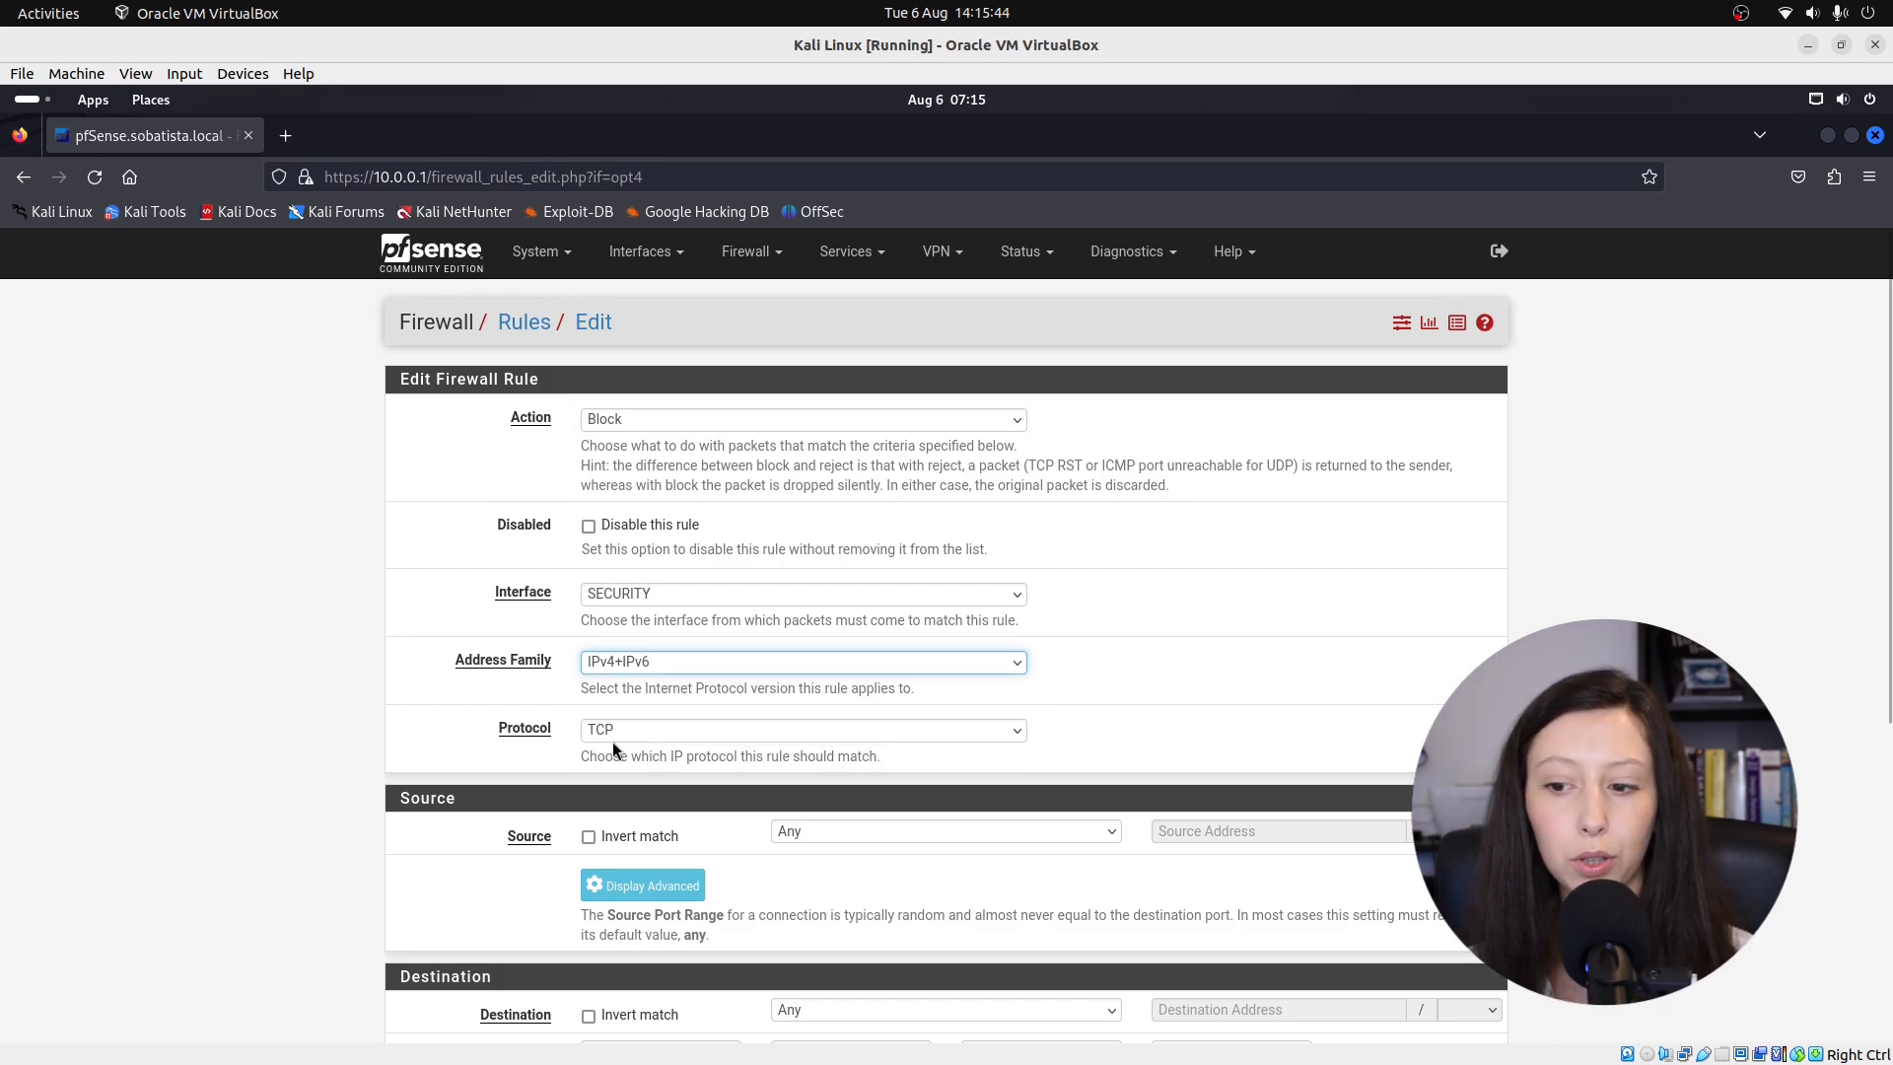
pyautogui.click(612, 738)
pyautogui.click(636, 310)
# Set source SECURITY subnets and destination WAN subnets, add a WAN services block description, and save.
pyautogui.scroll(-2, 865, 636)
pyautogui.click(847, 609)
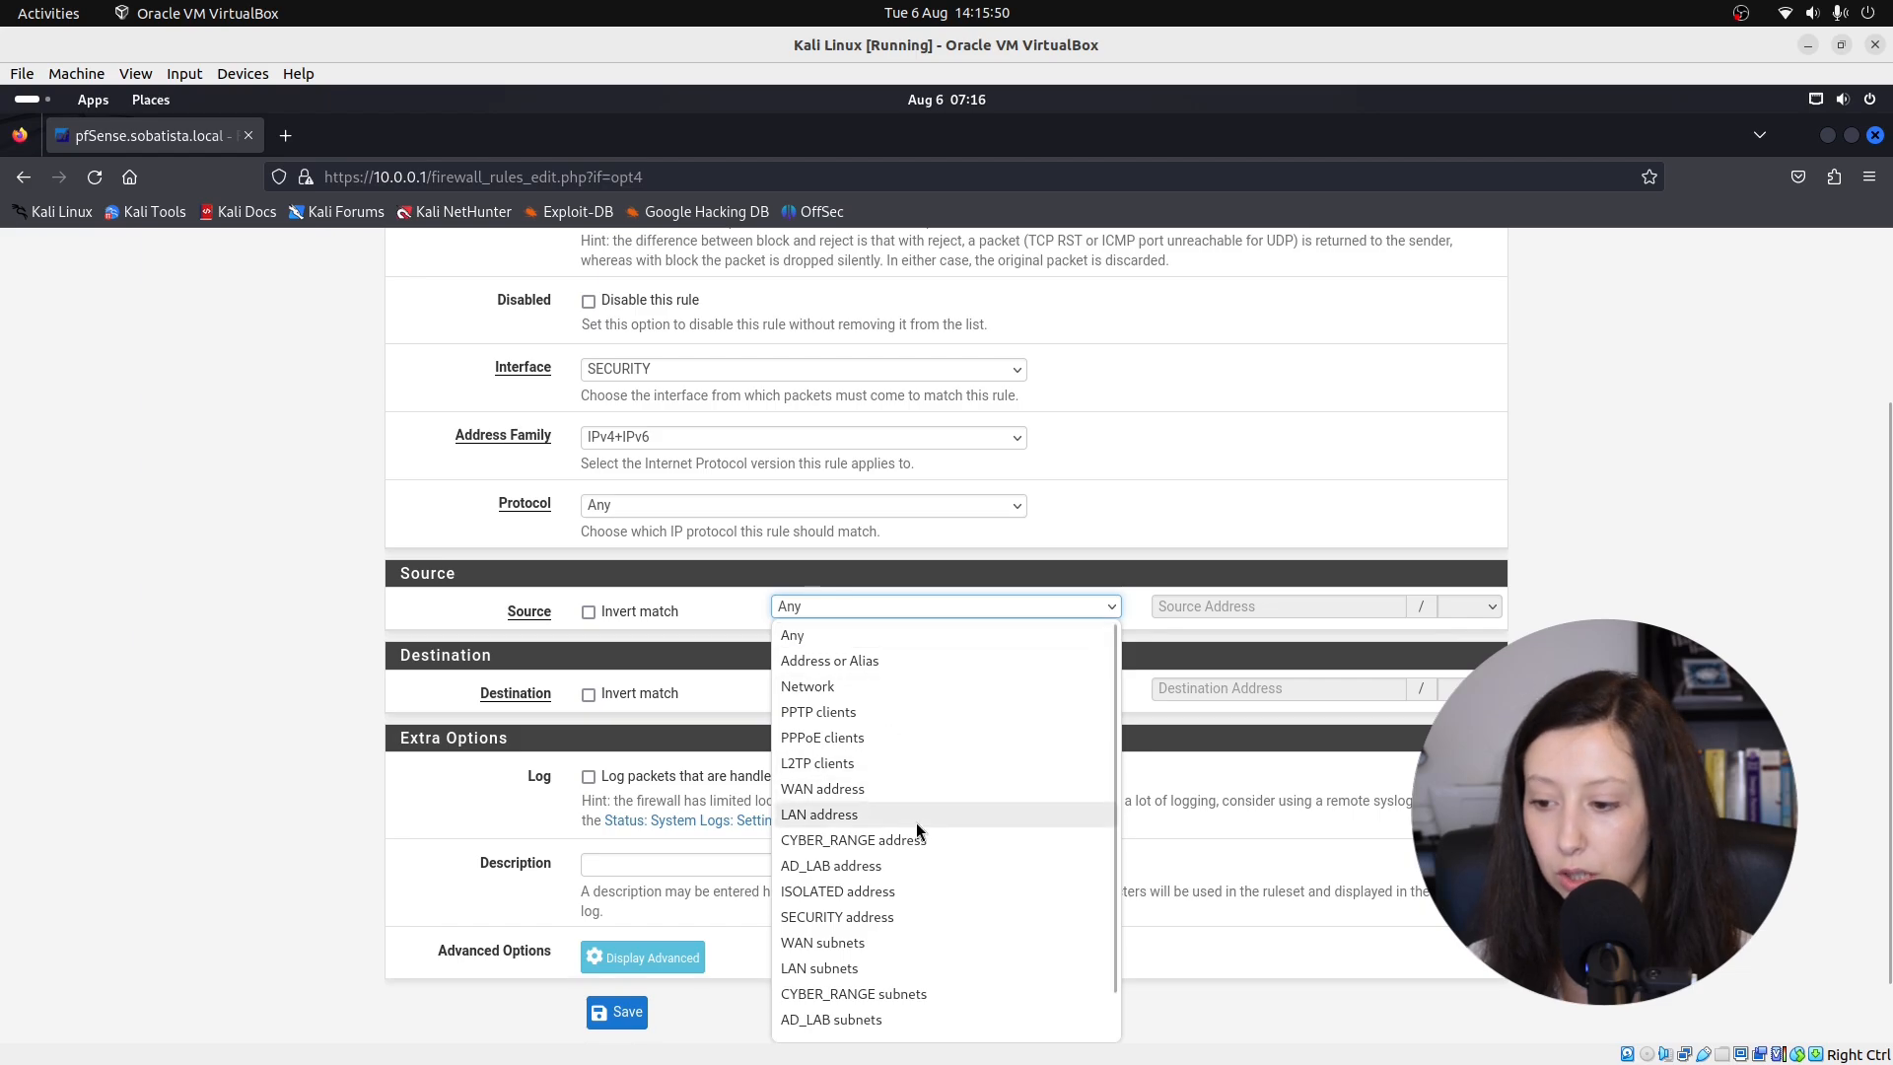
pyautogui.scroll(-1, 892, 976)
pyautogui.click(875, 1028)
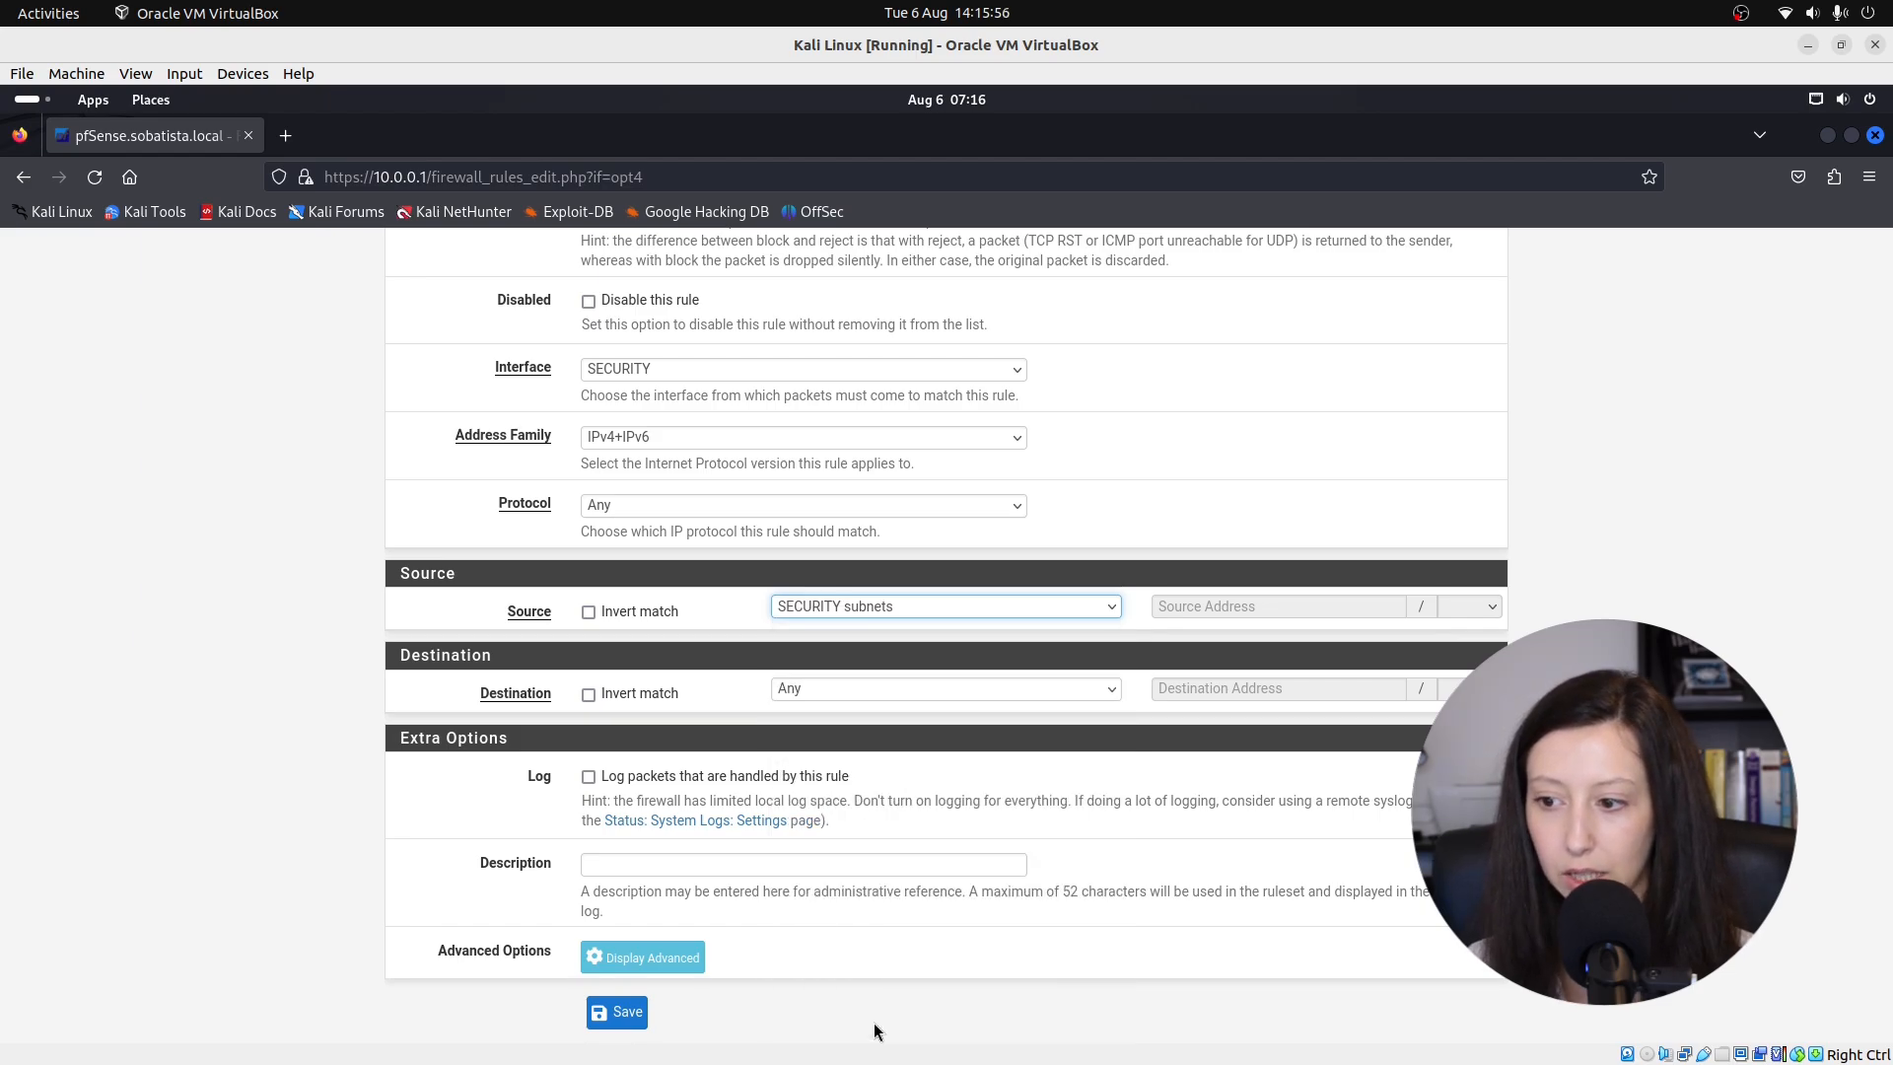
pyautogui.click(860, 690)
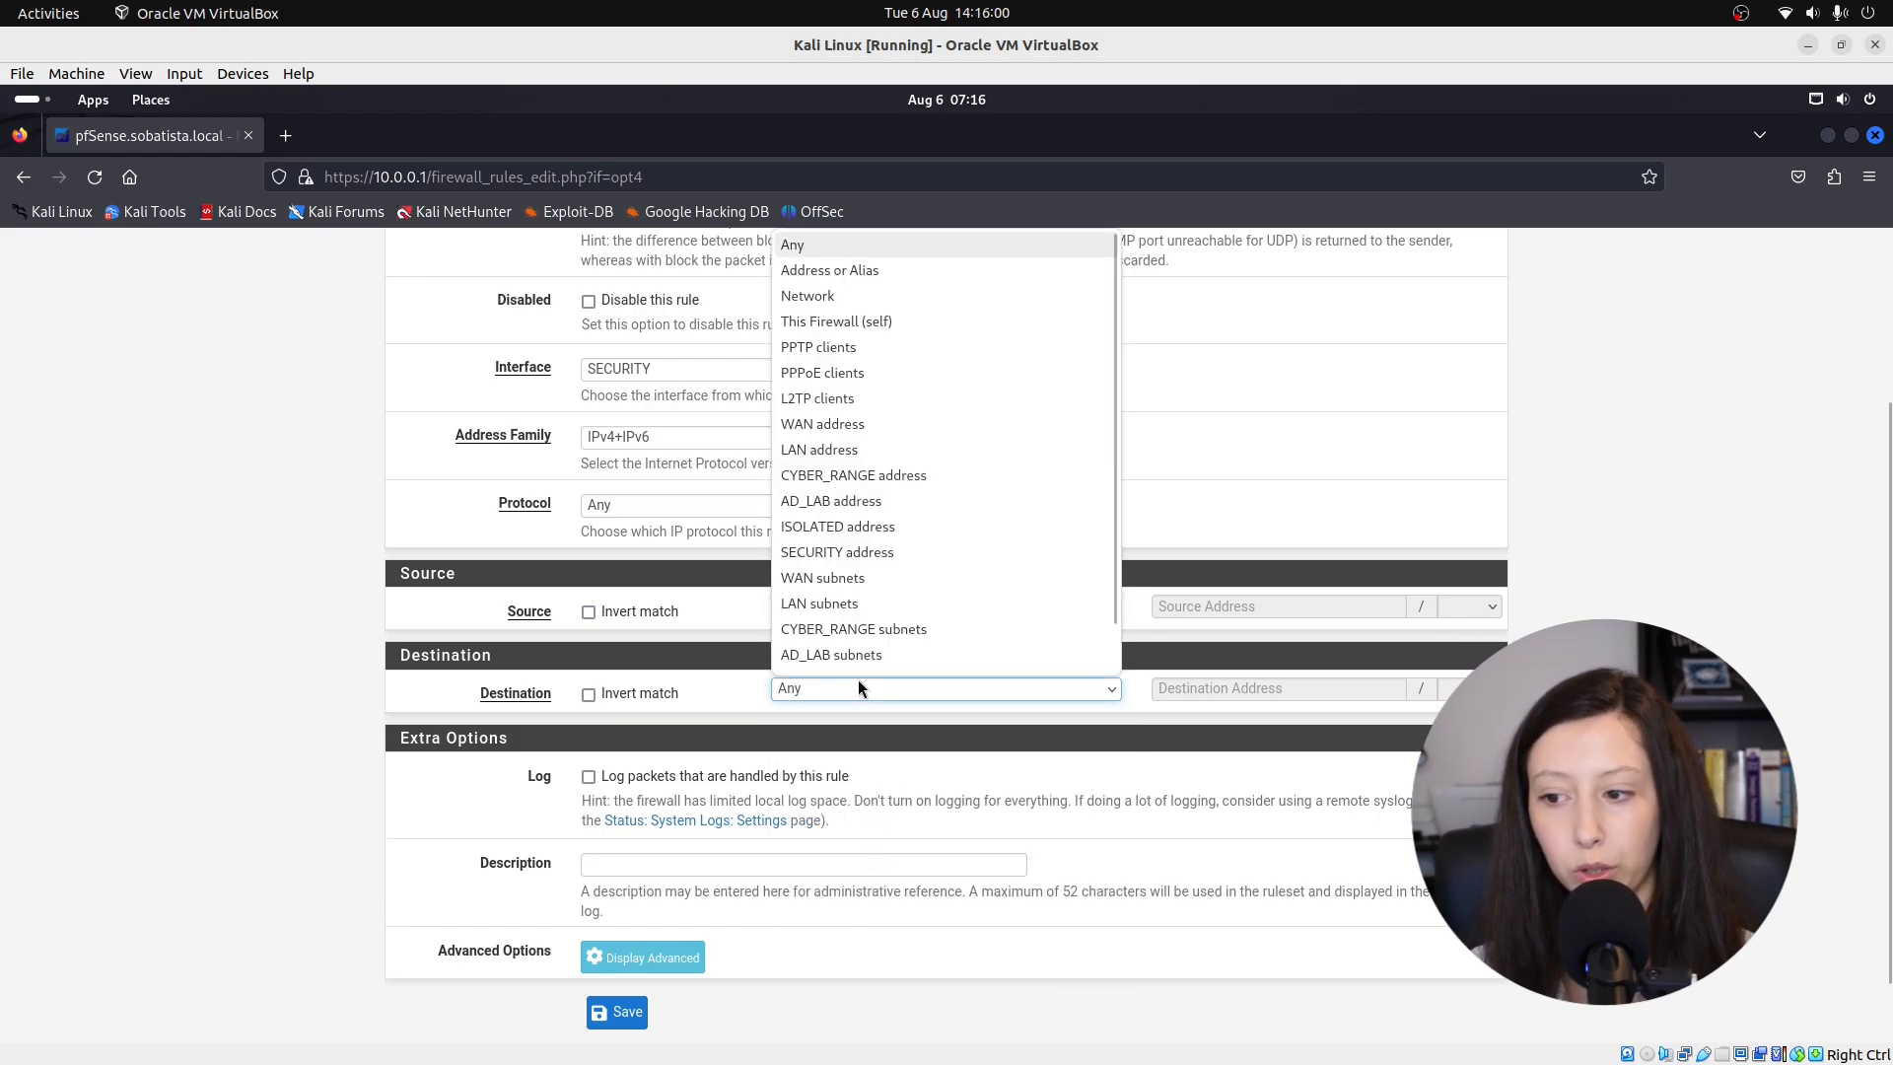
pyautogui.scroll(-1, 860, 611)
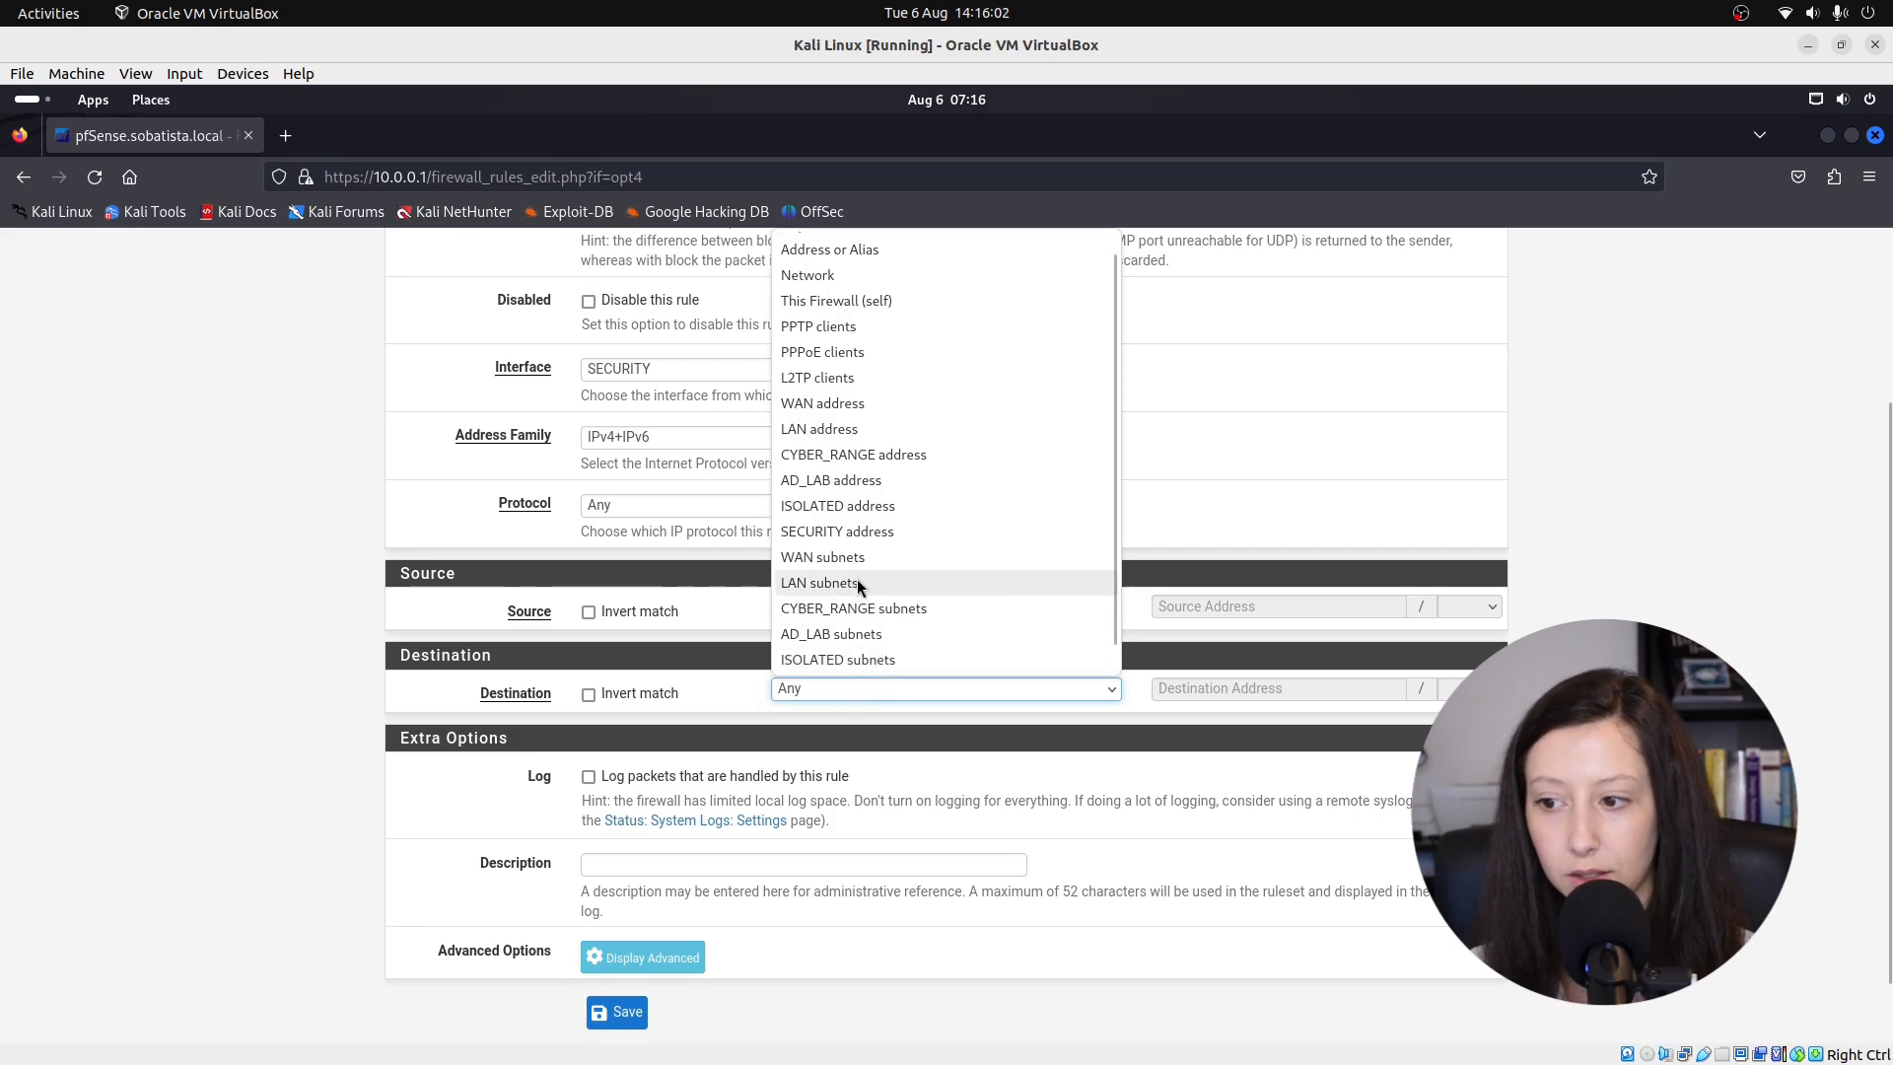
pyautogui.click(859, 559)
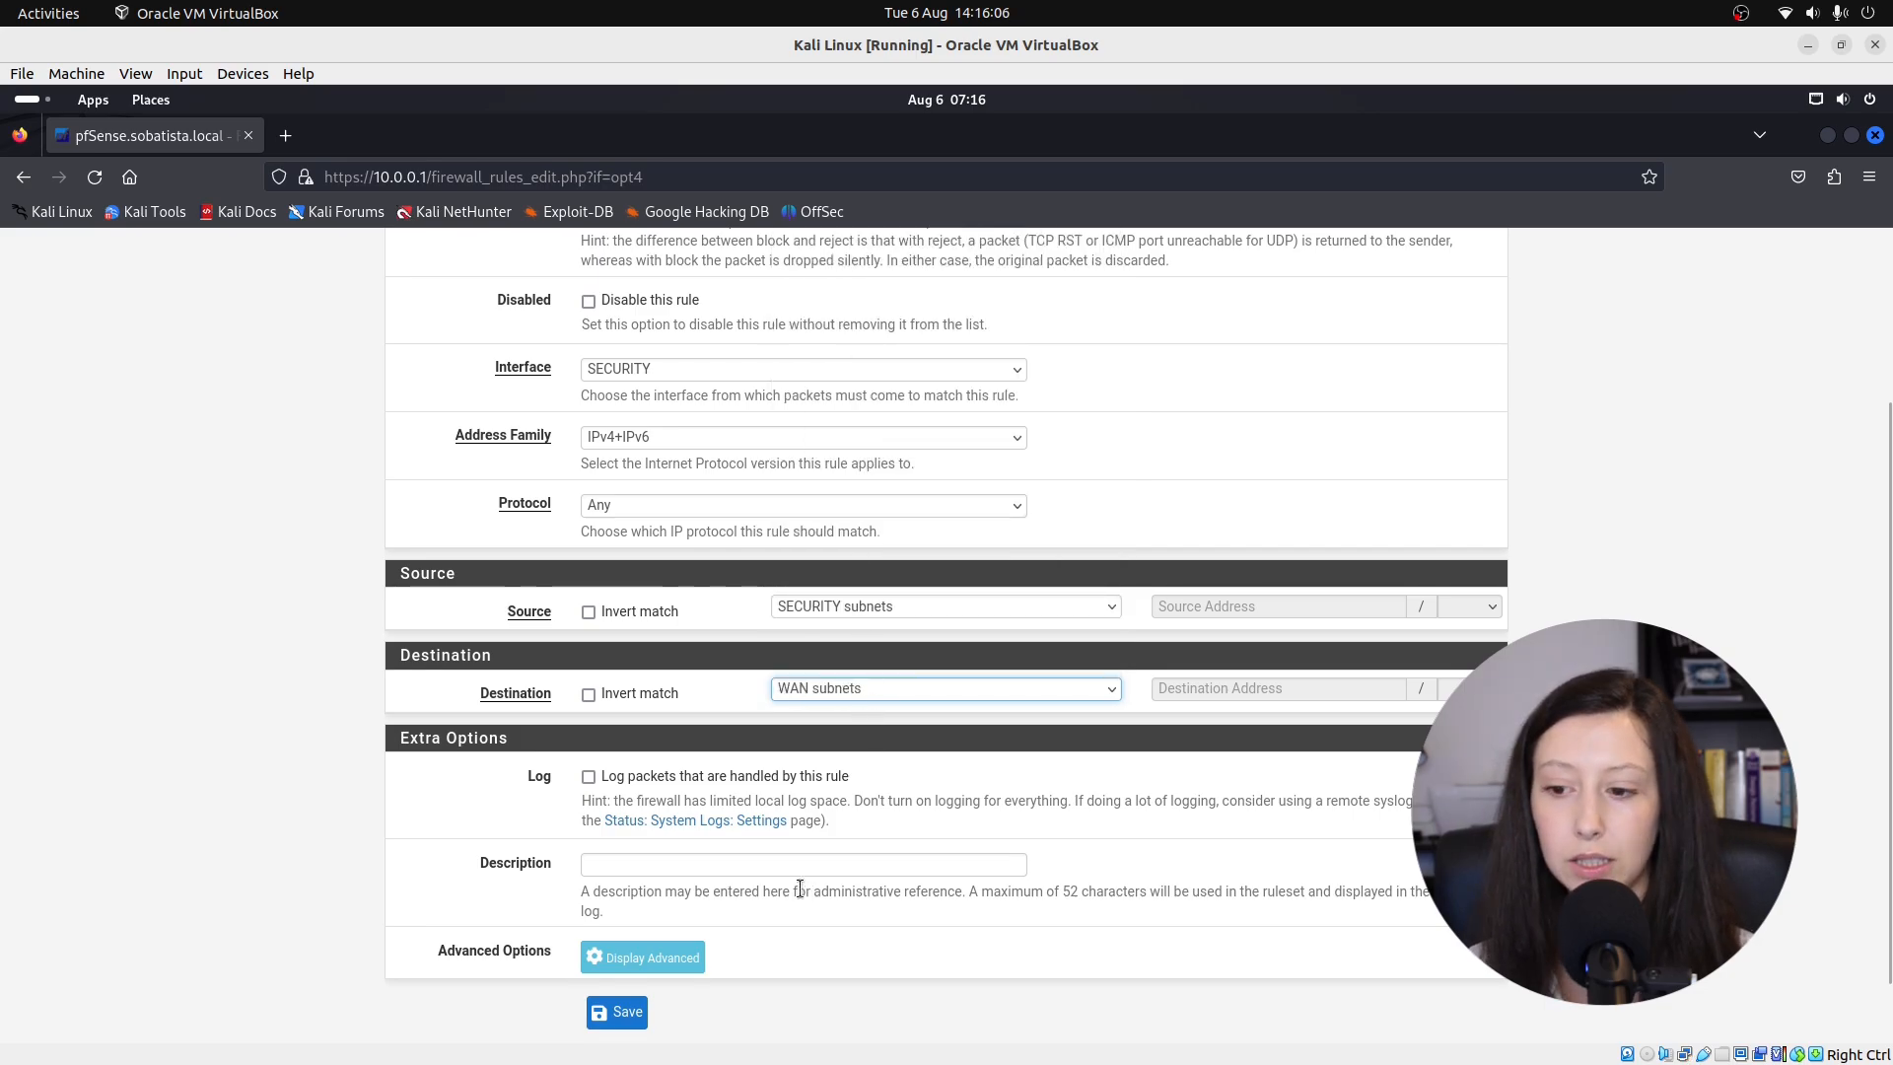
pyautogui.click(750, 867)
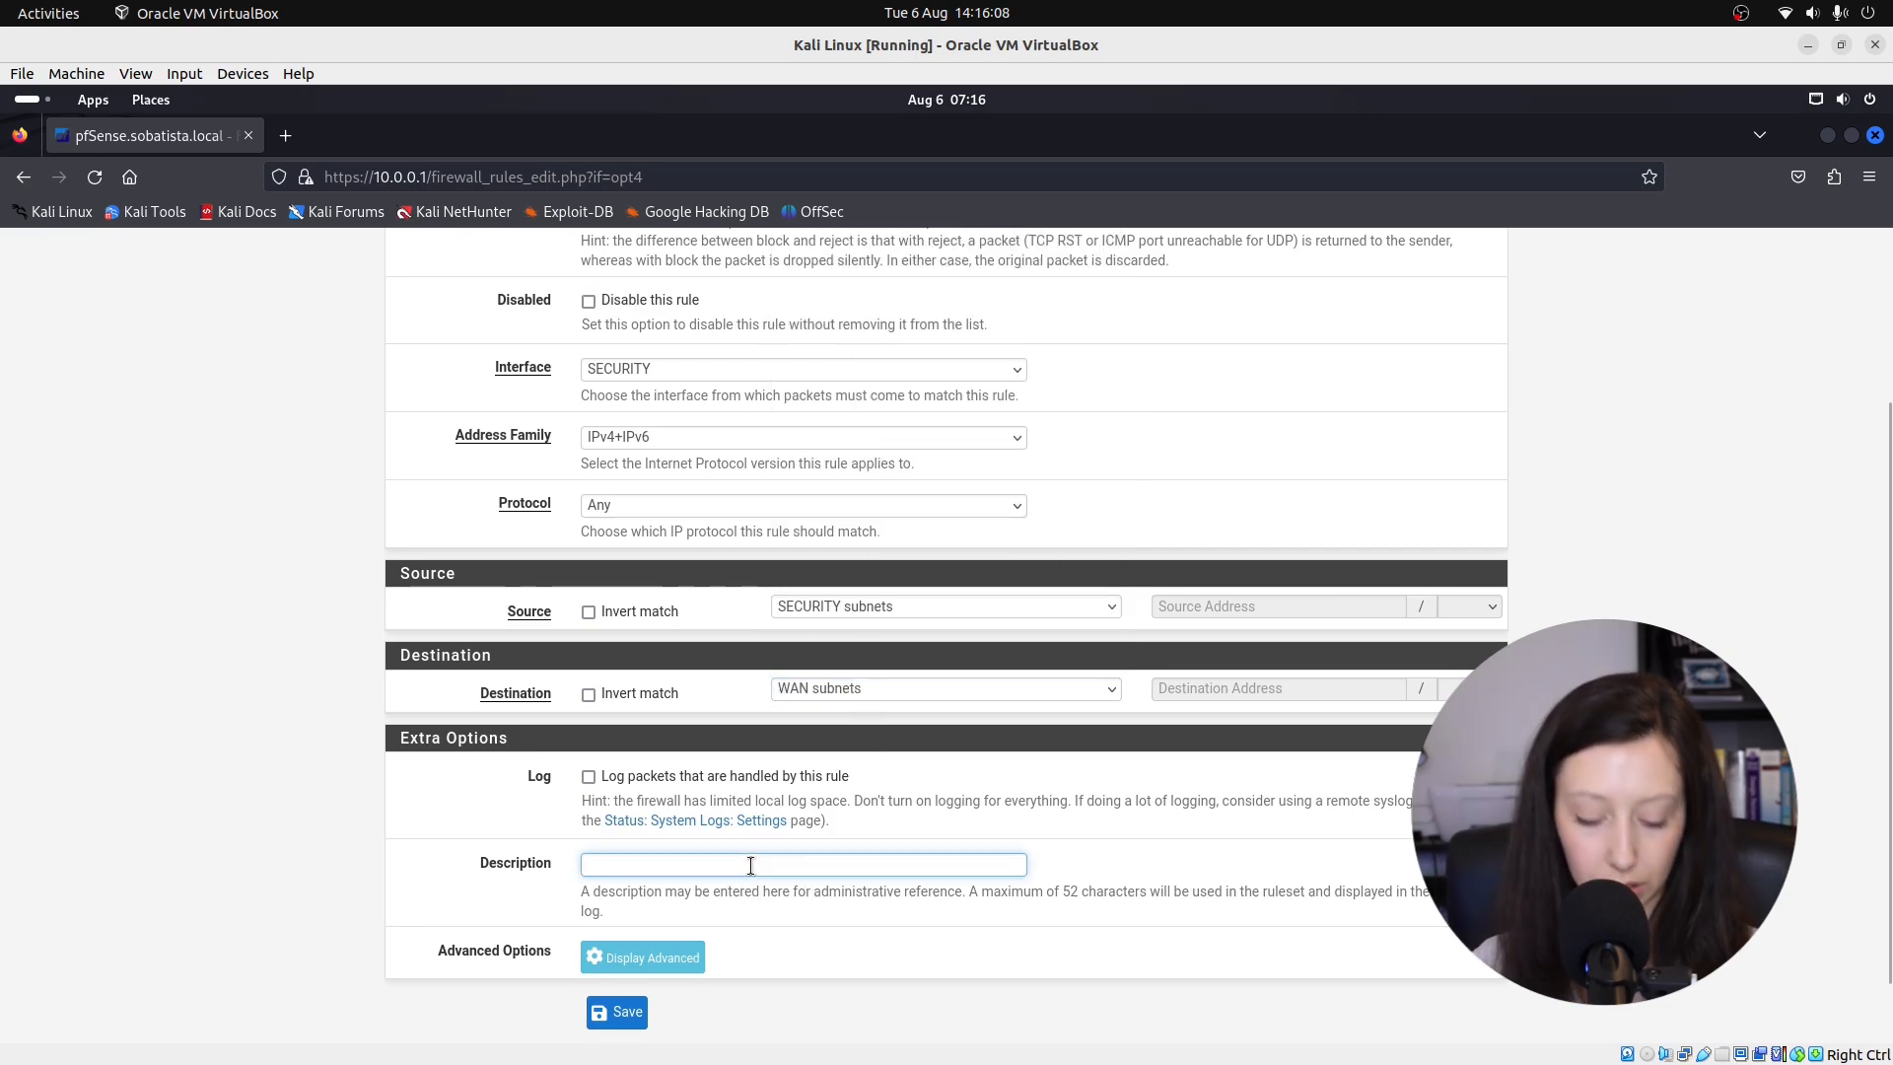
pyautogui.write('Block access to se')
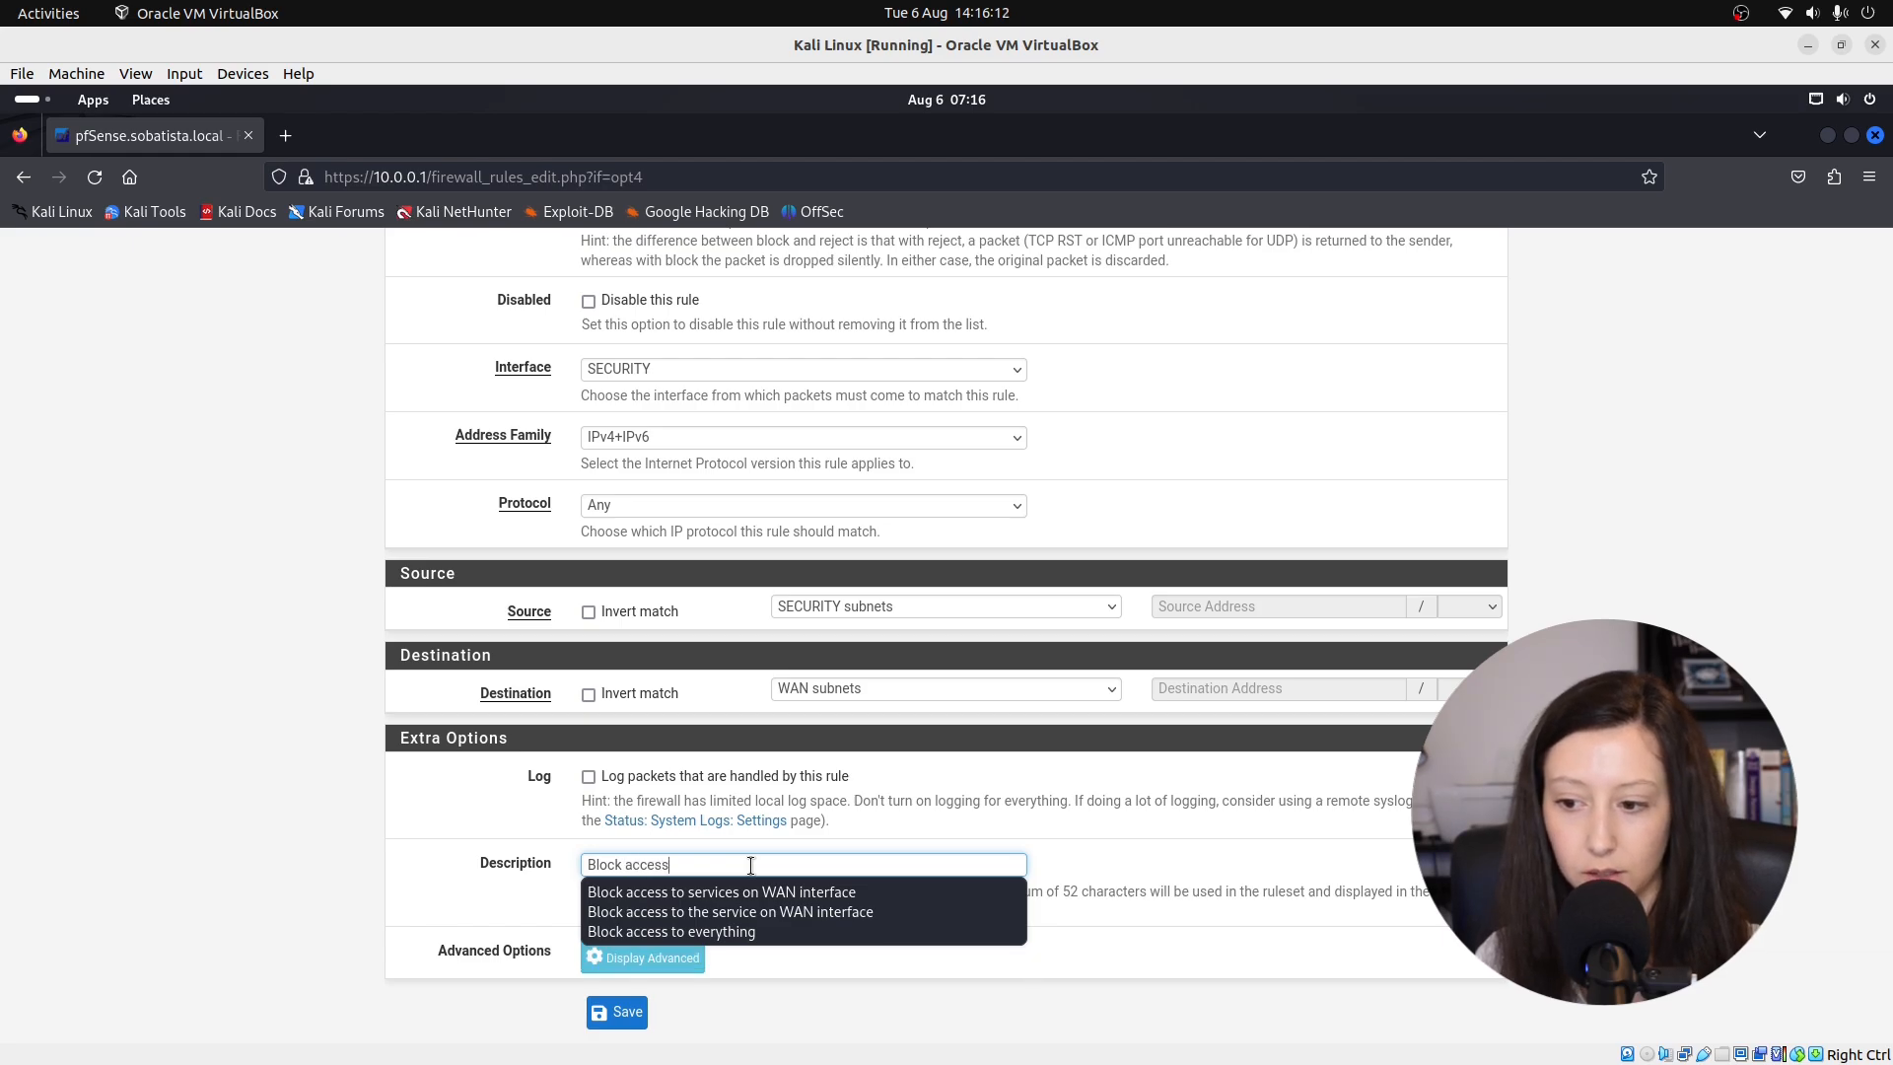
pyautogui.write('r')
pyautogui.click(760, 893)
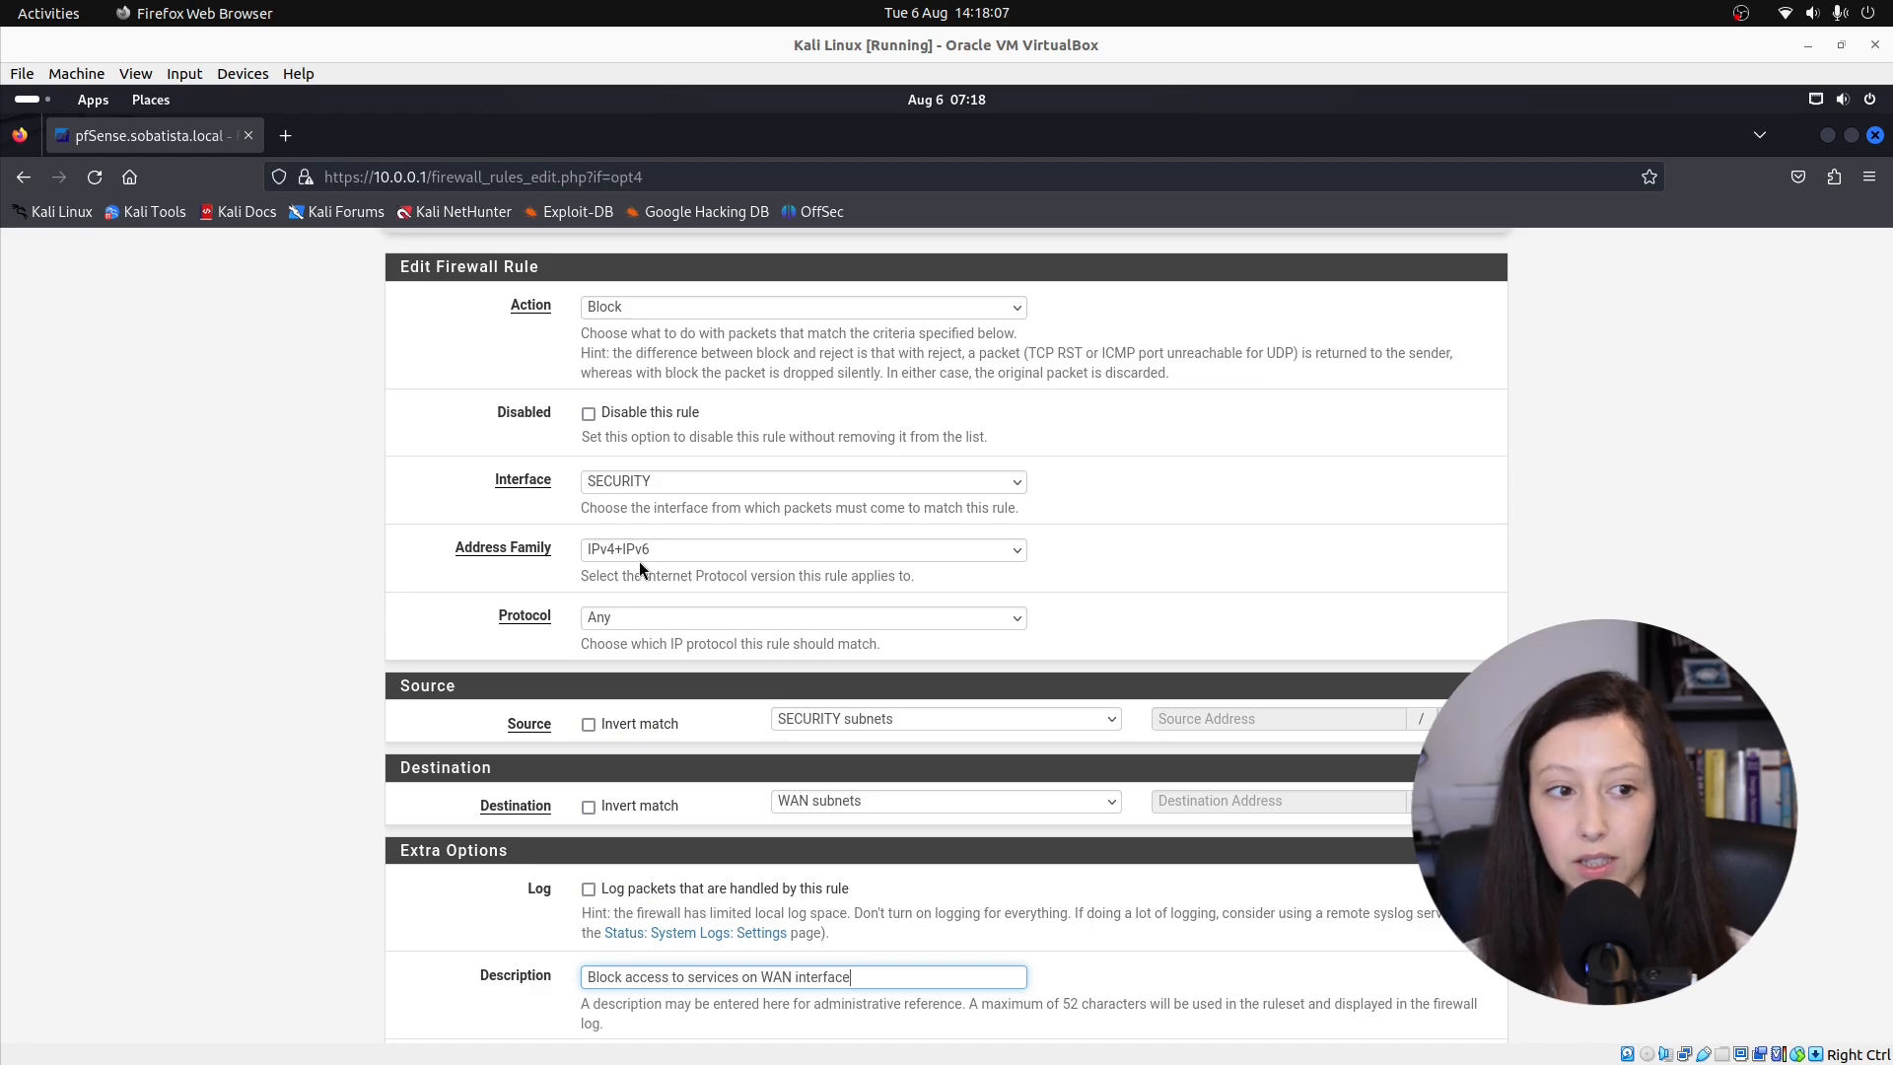
pyautogui.scroll(-3, 740, 570)
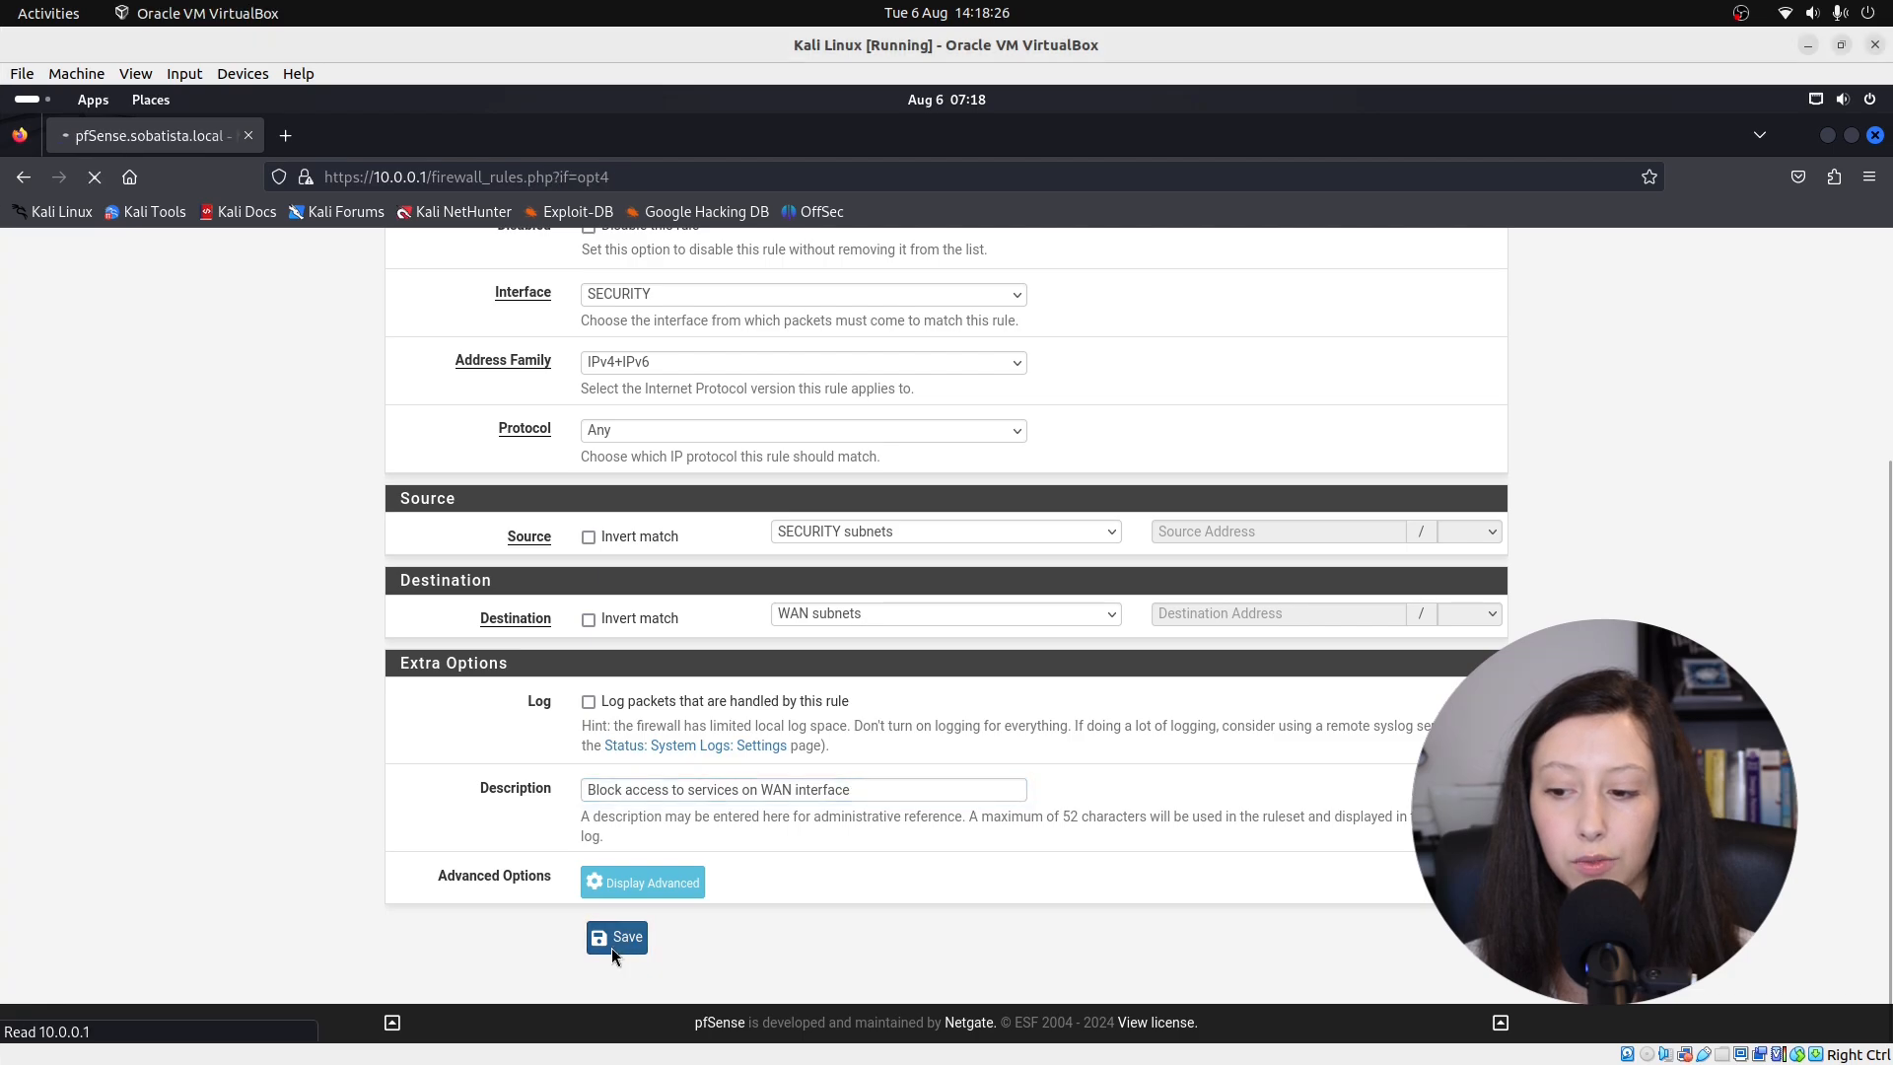
pyautogui.click(615, 939)
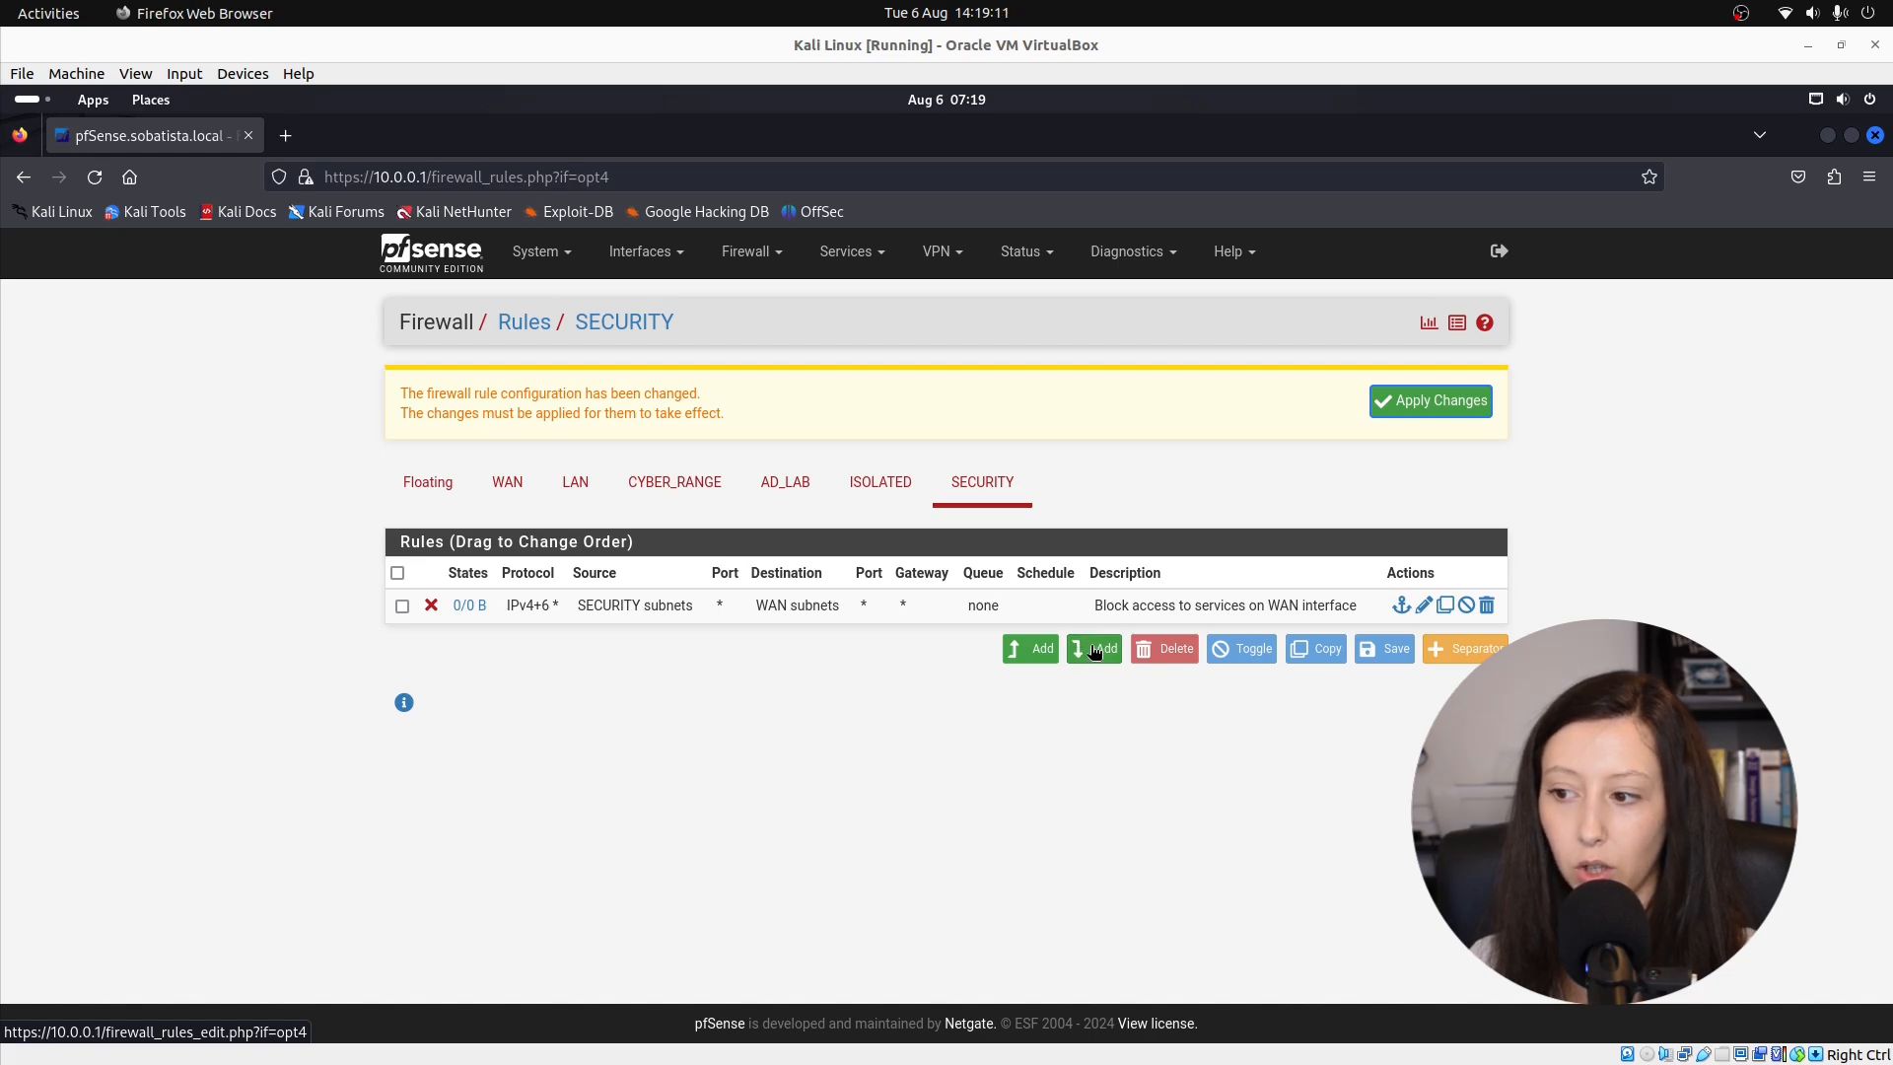
# Start another SECURITY rule set to Block, IPv4+IPv6, protocol Any.
pyautogui.click(1088, 656)
pyautogui.click(624, 422)
pyautogui.click(619, 476)
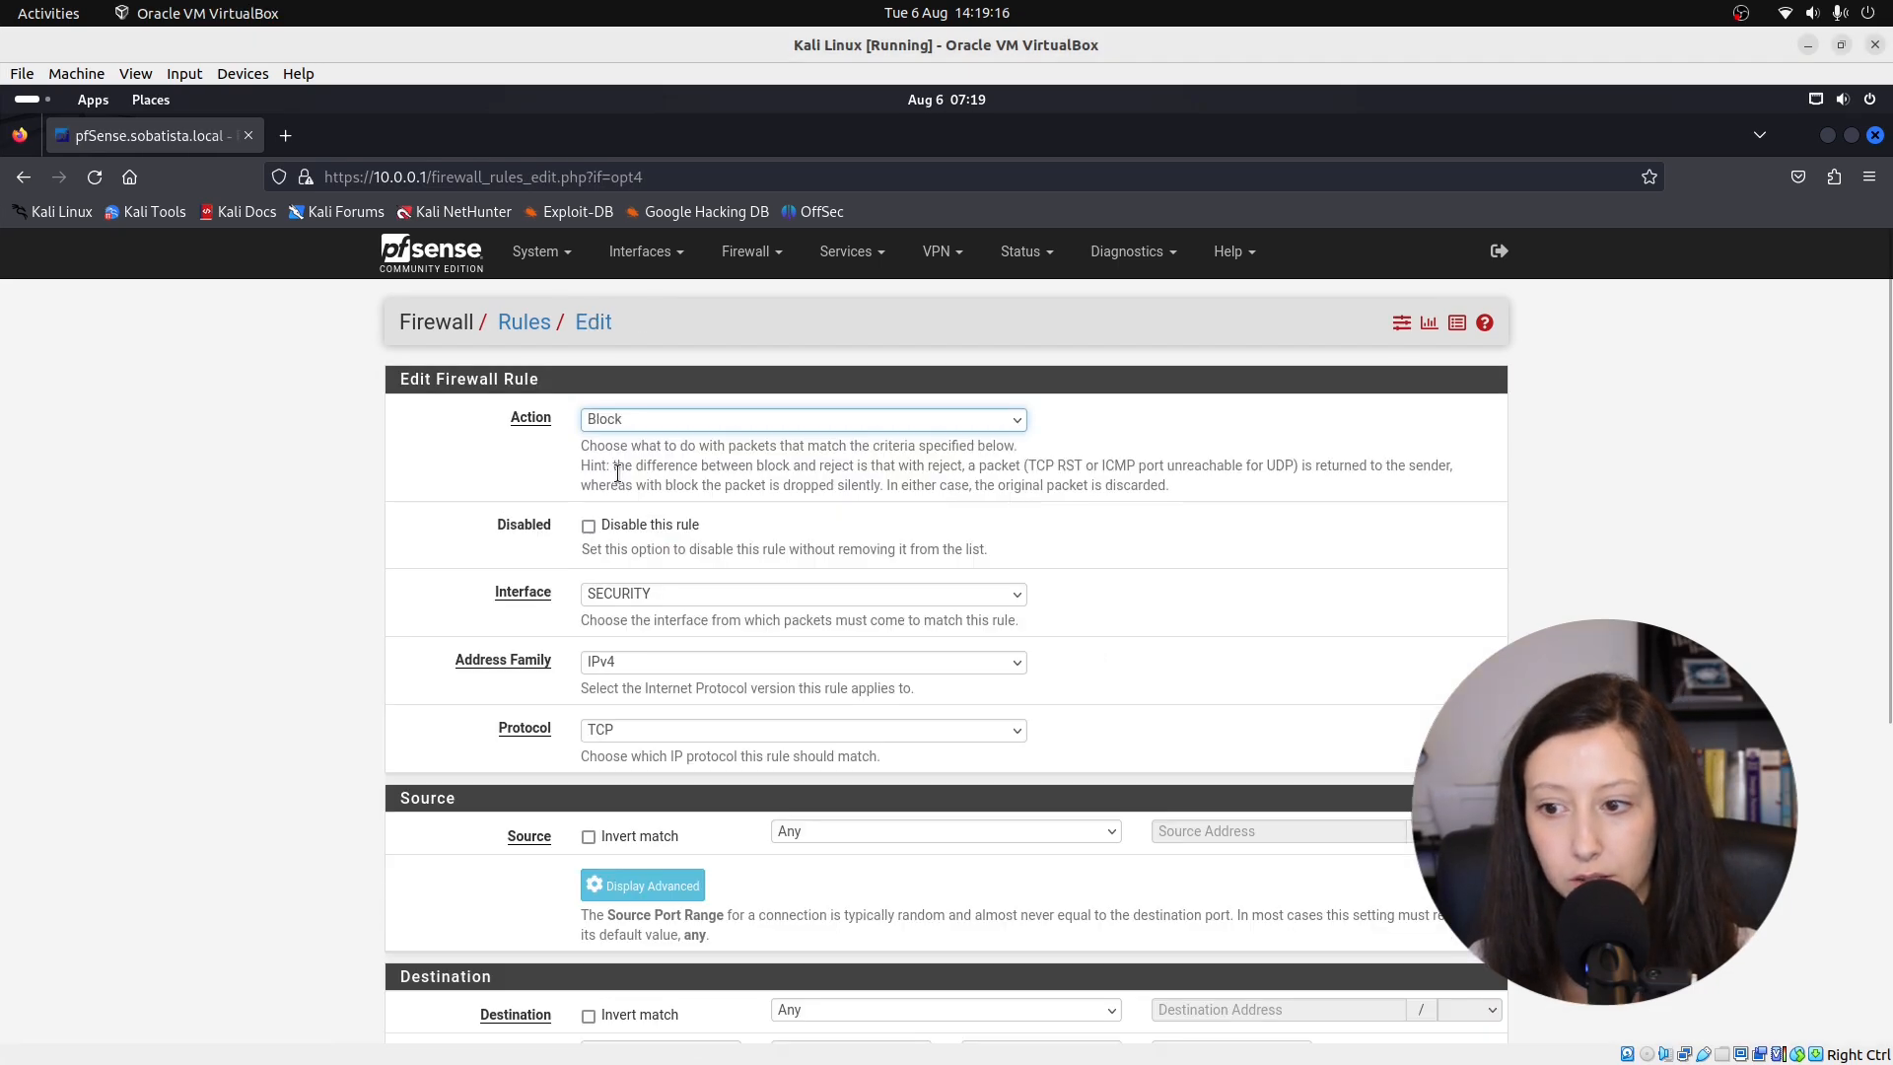
pyautogui.click(660, 661)
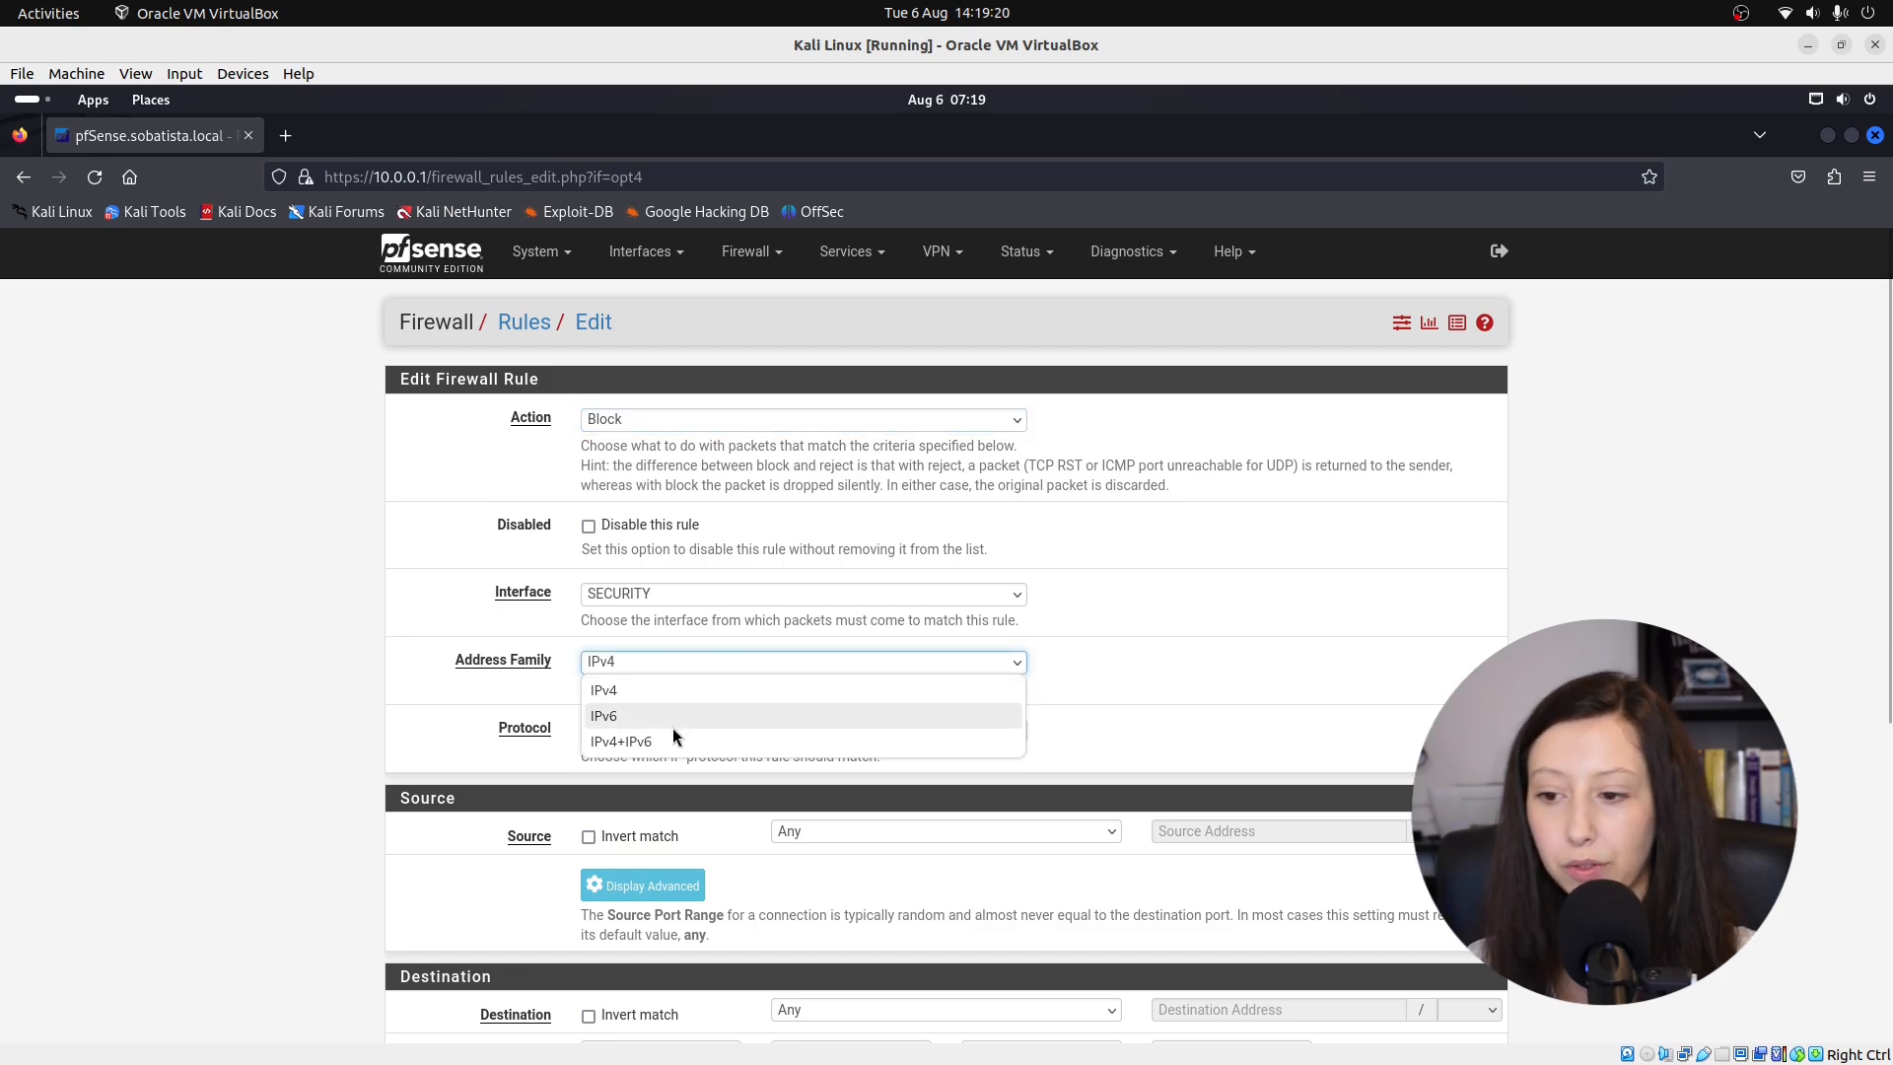
pyautogui.click(672, 735)
pyautogui.click(671, 728)
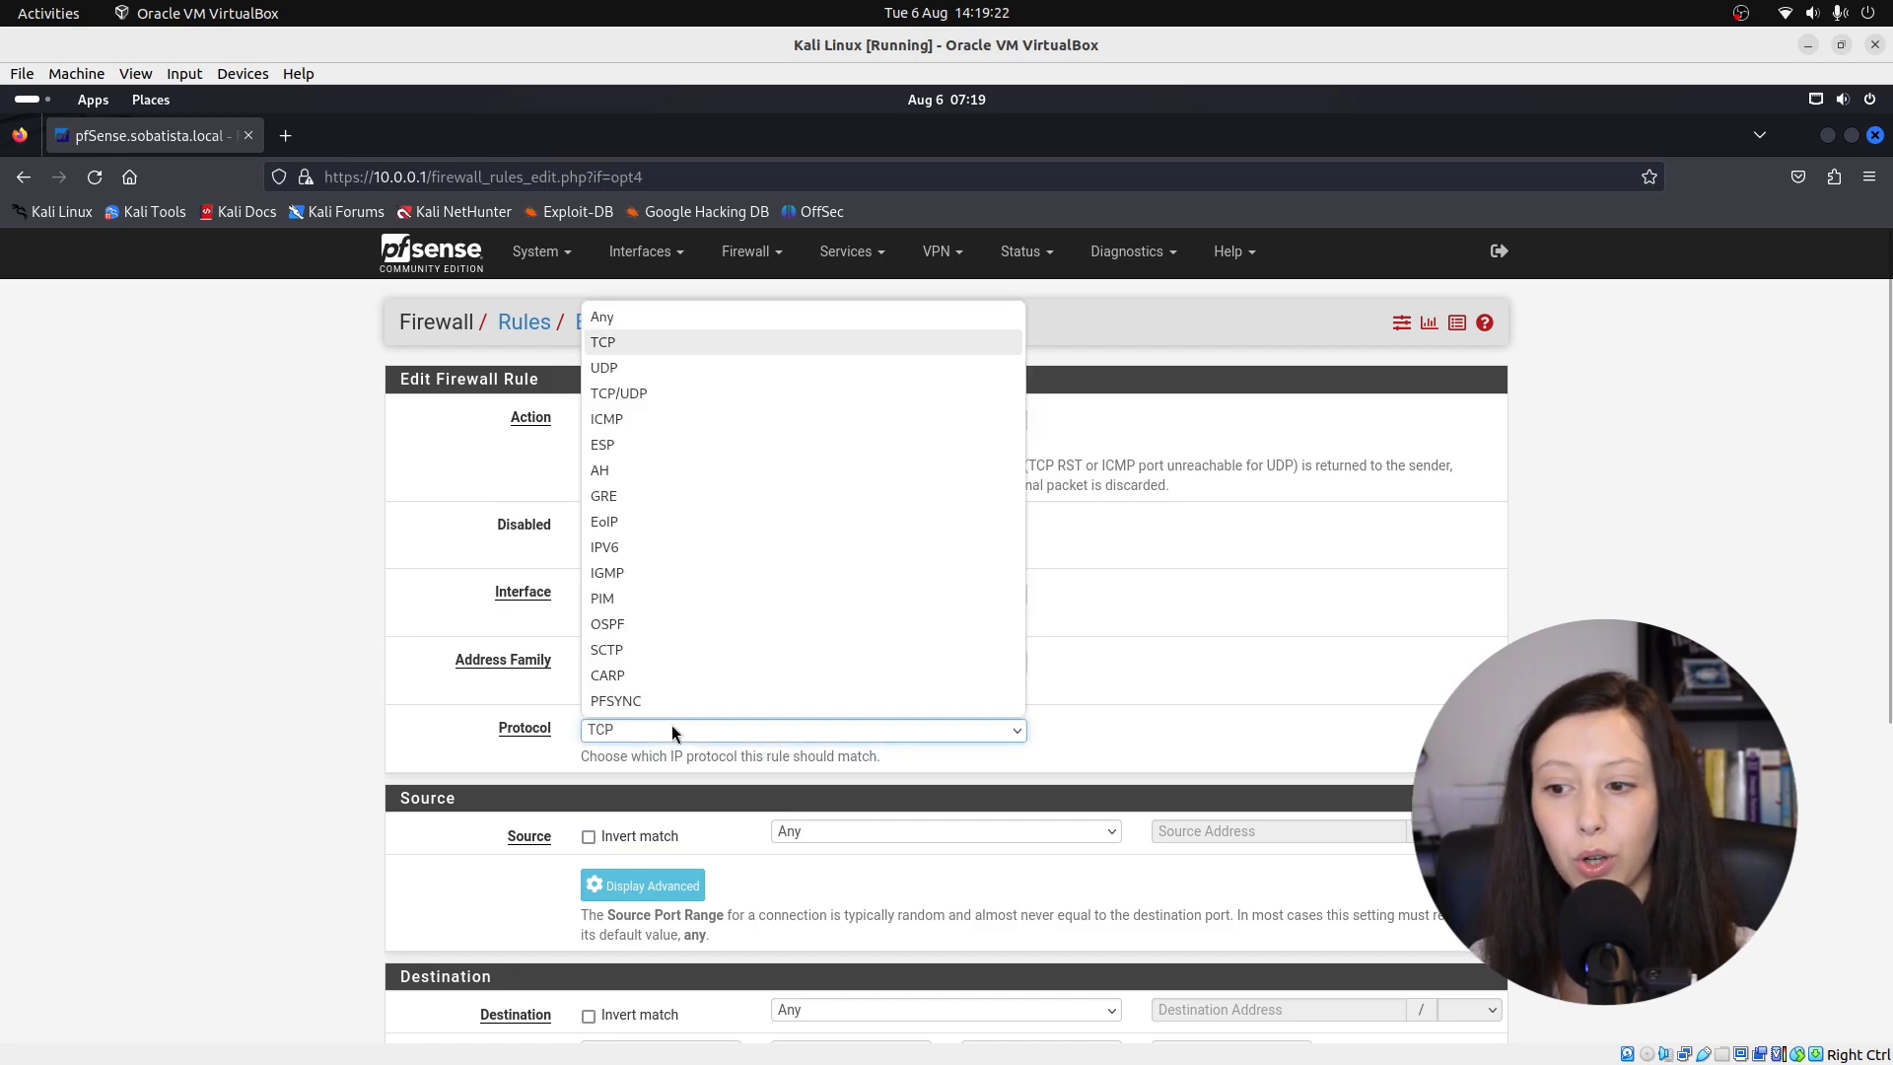
pyautogui.click(656, 317)
# Set source SECURITY subnets, destination LAN subnets, description 'Block access to services on LAN', and save.
pyautogui.scroll(-2, 635, 616)
pyautogui.click(831, 606)
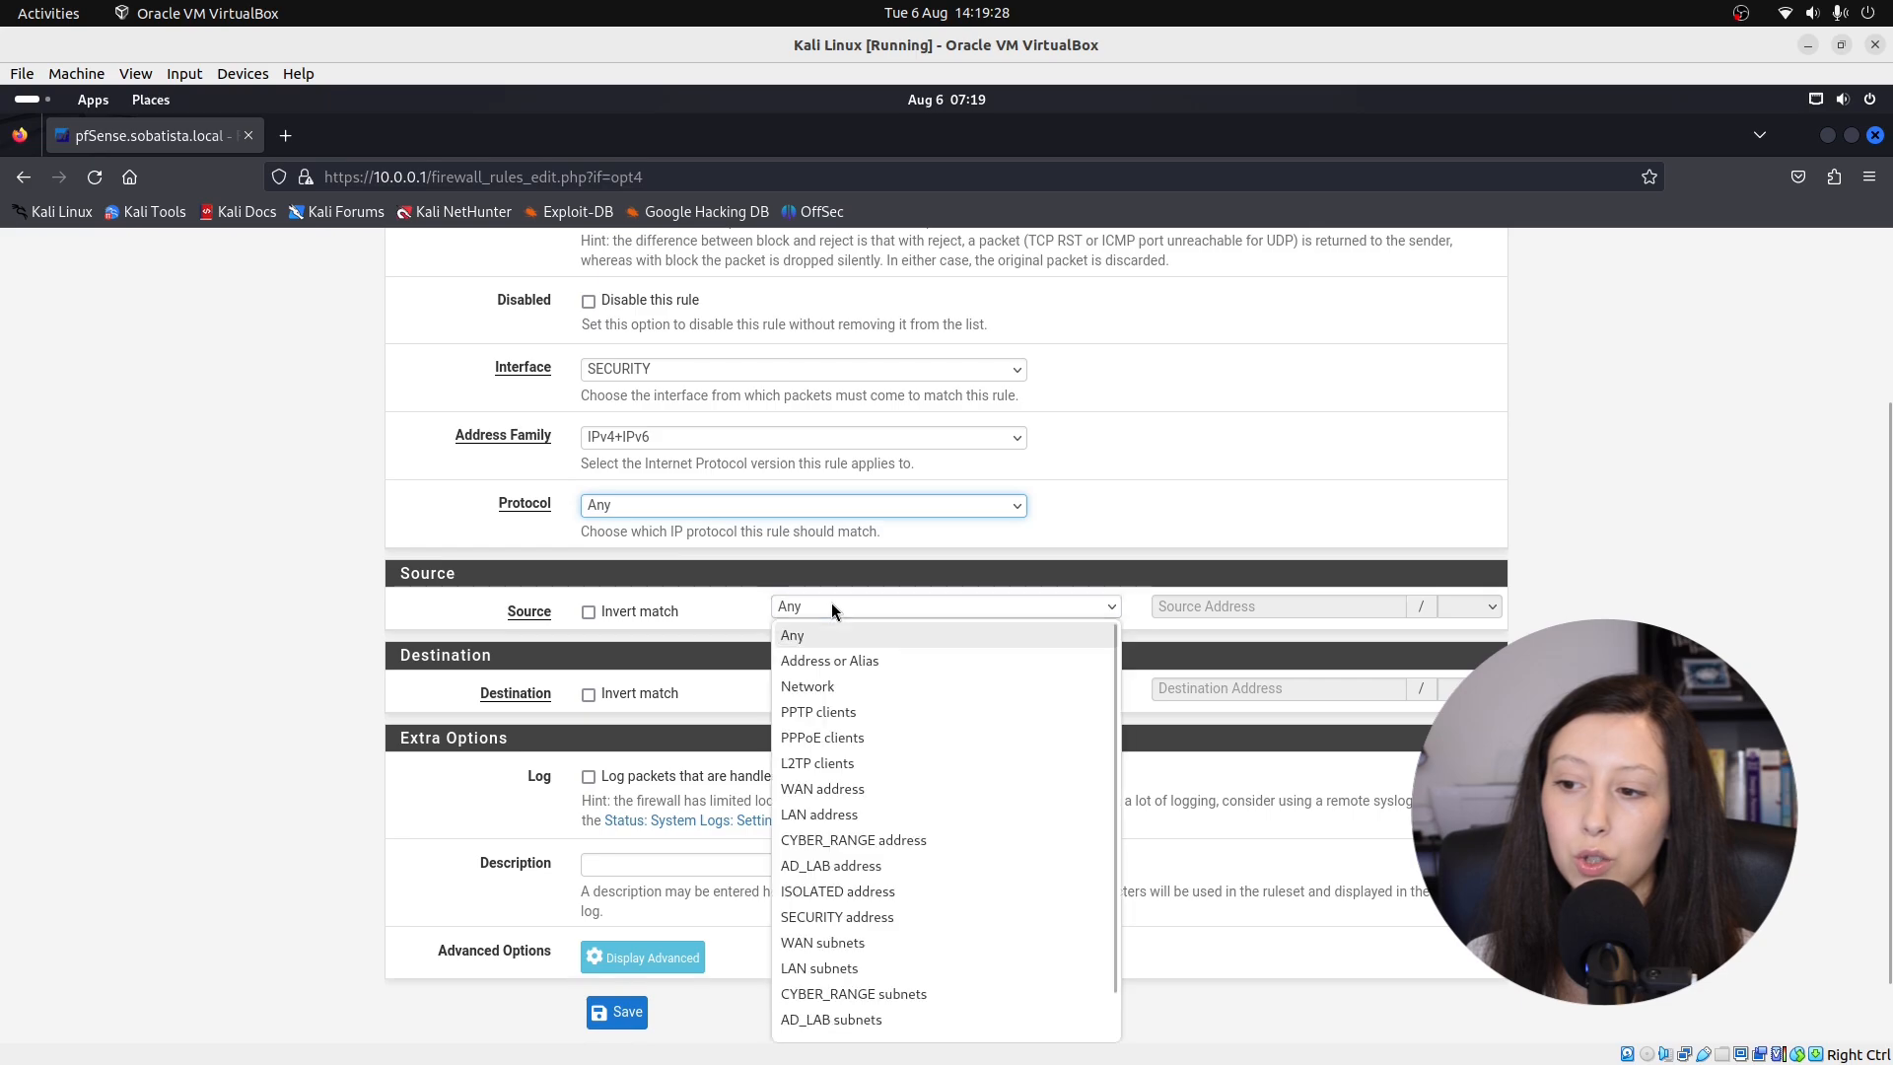
pyautogui.scroll(-1, 864, 789)
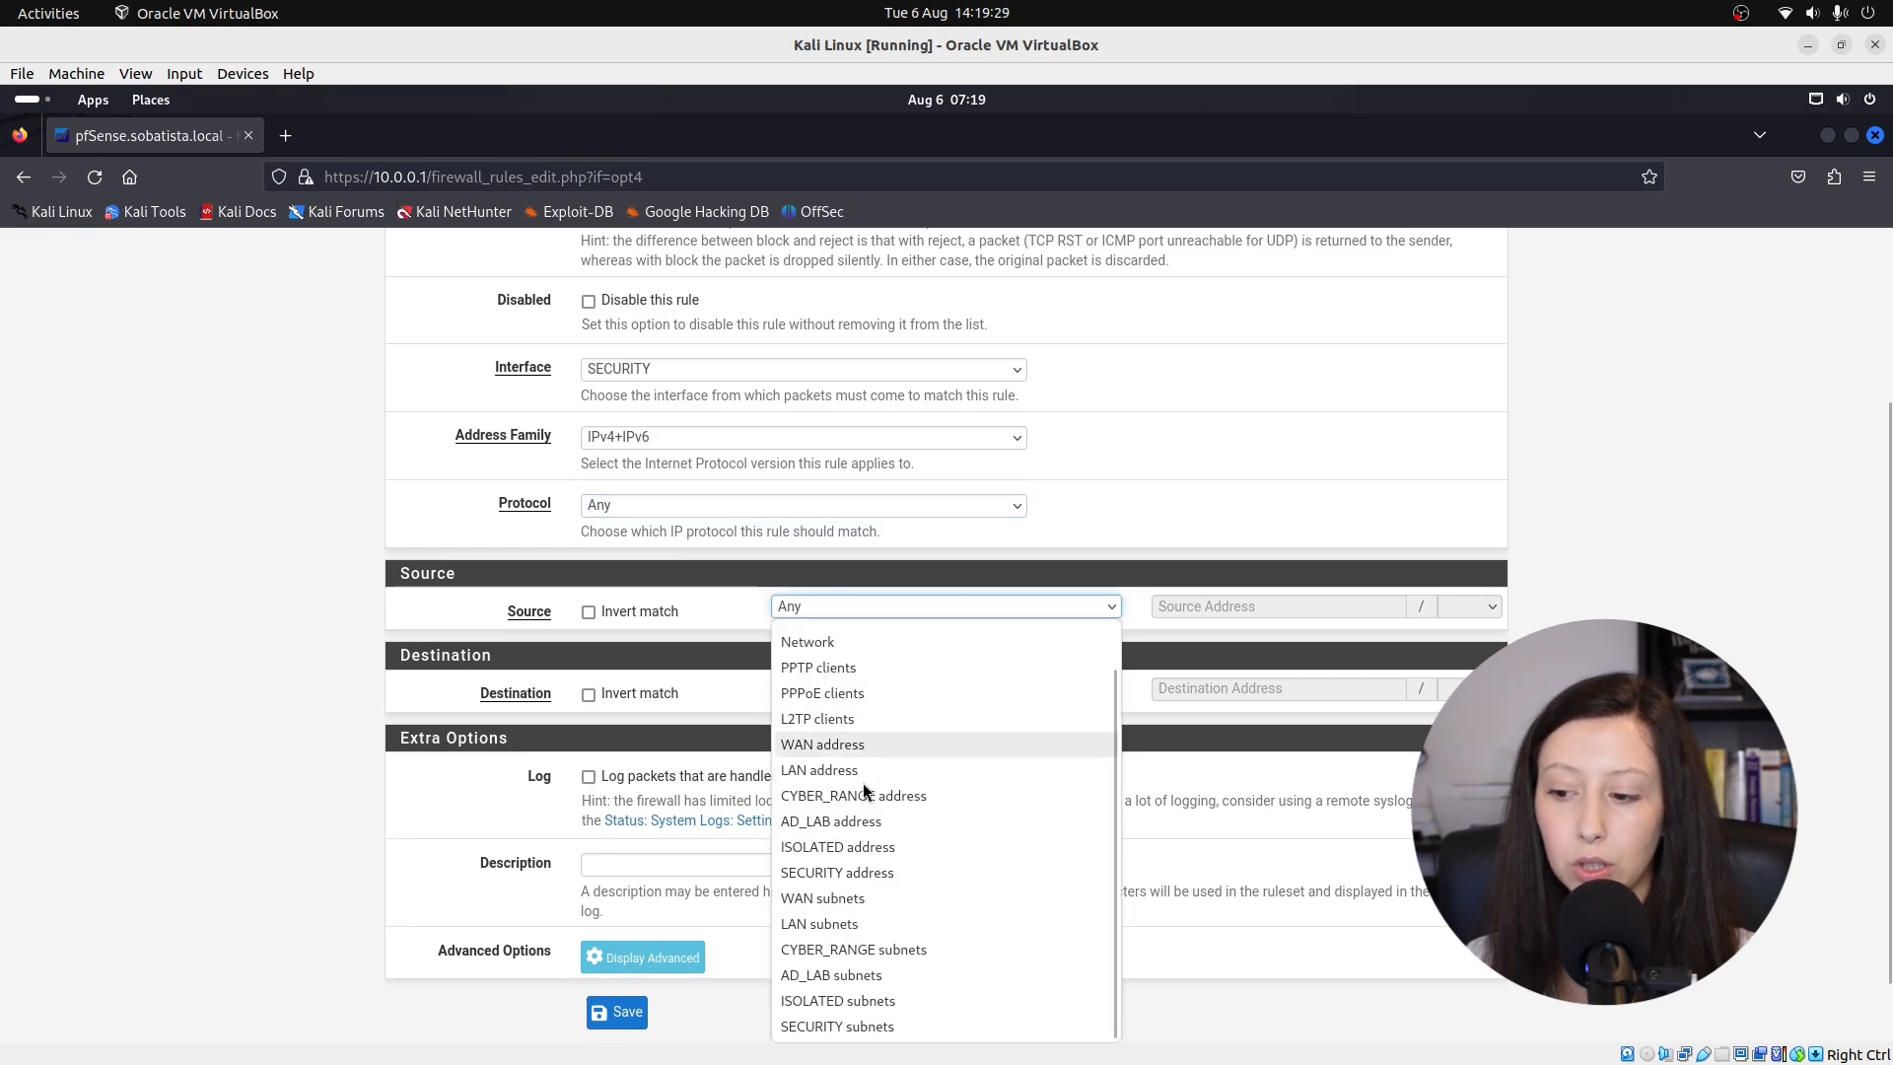
pyautogui.click(843, 1027)
pyautogui.click(781, 690)
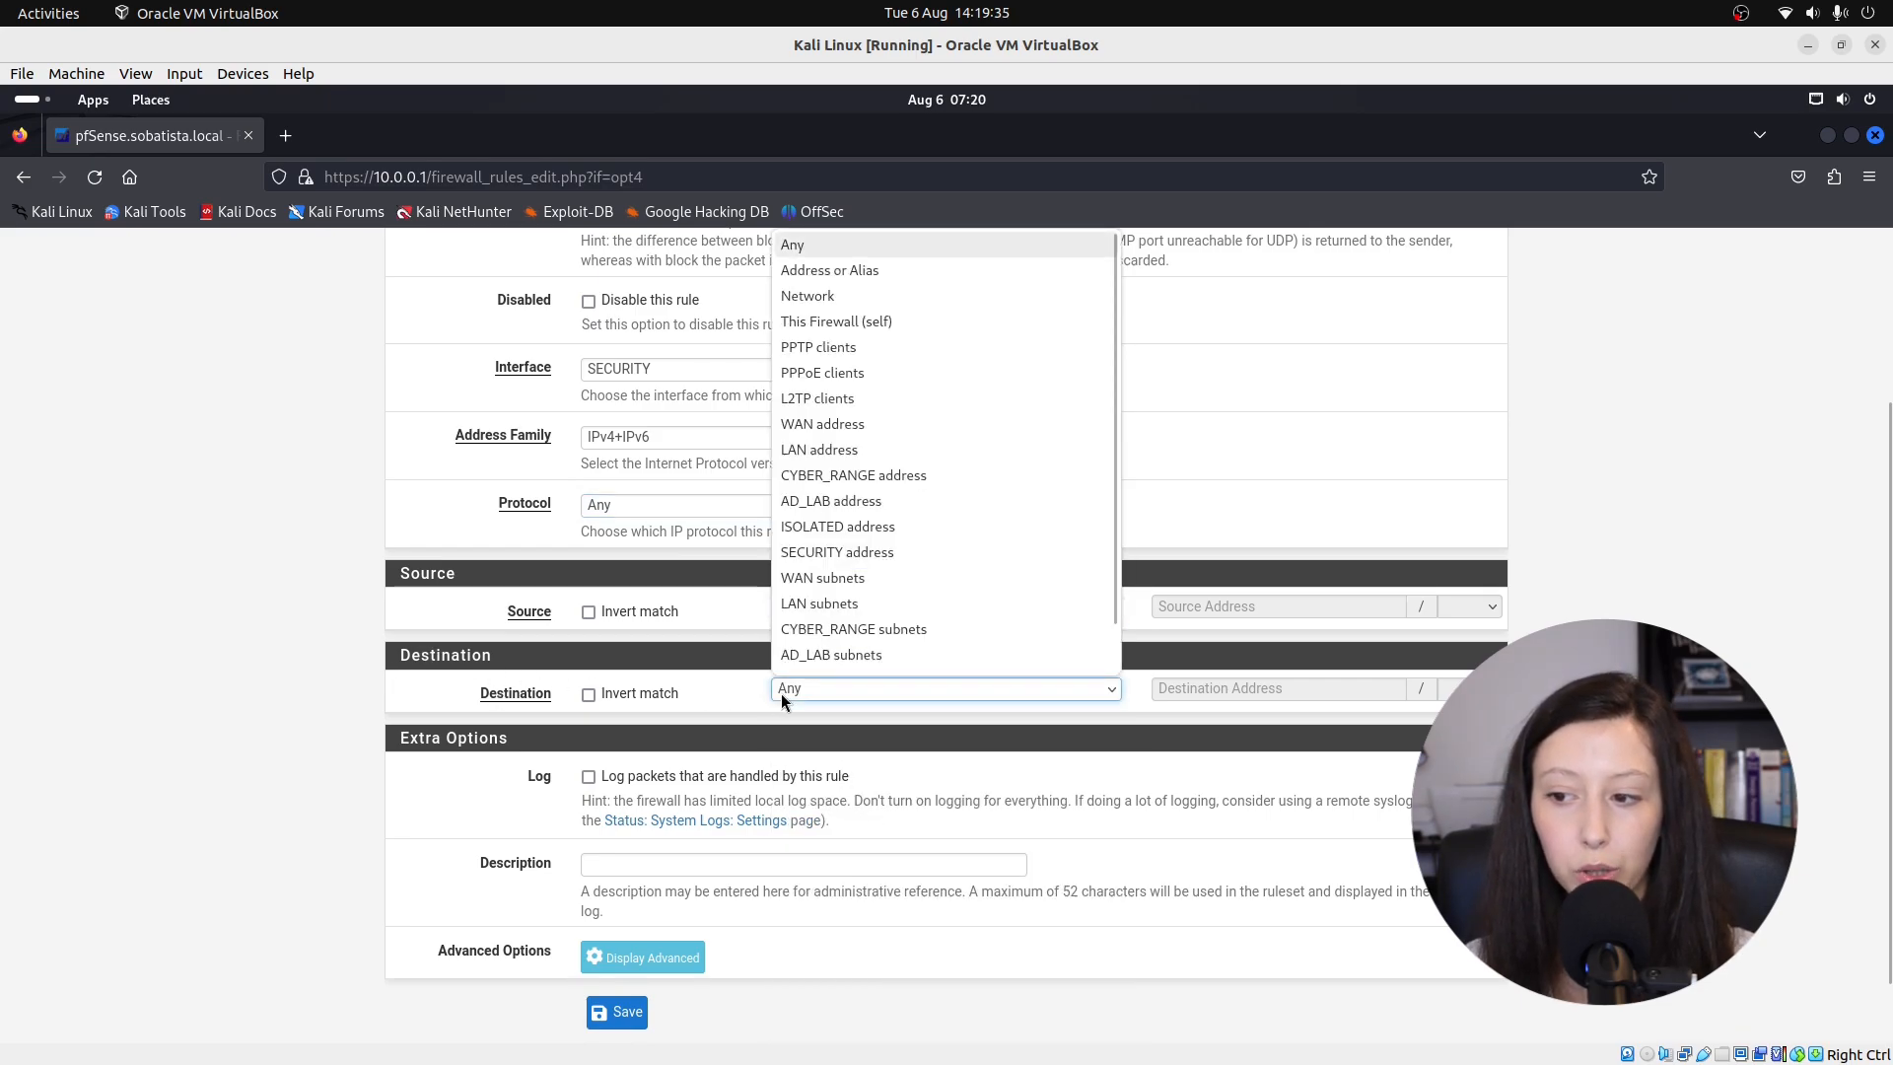
pyautogui.click(820, 603)
pyautogui.scroll(-1, 690, 710)
pyautogui.click(611, 787)
pyautogui.write('B')
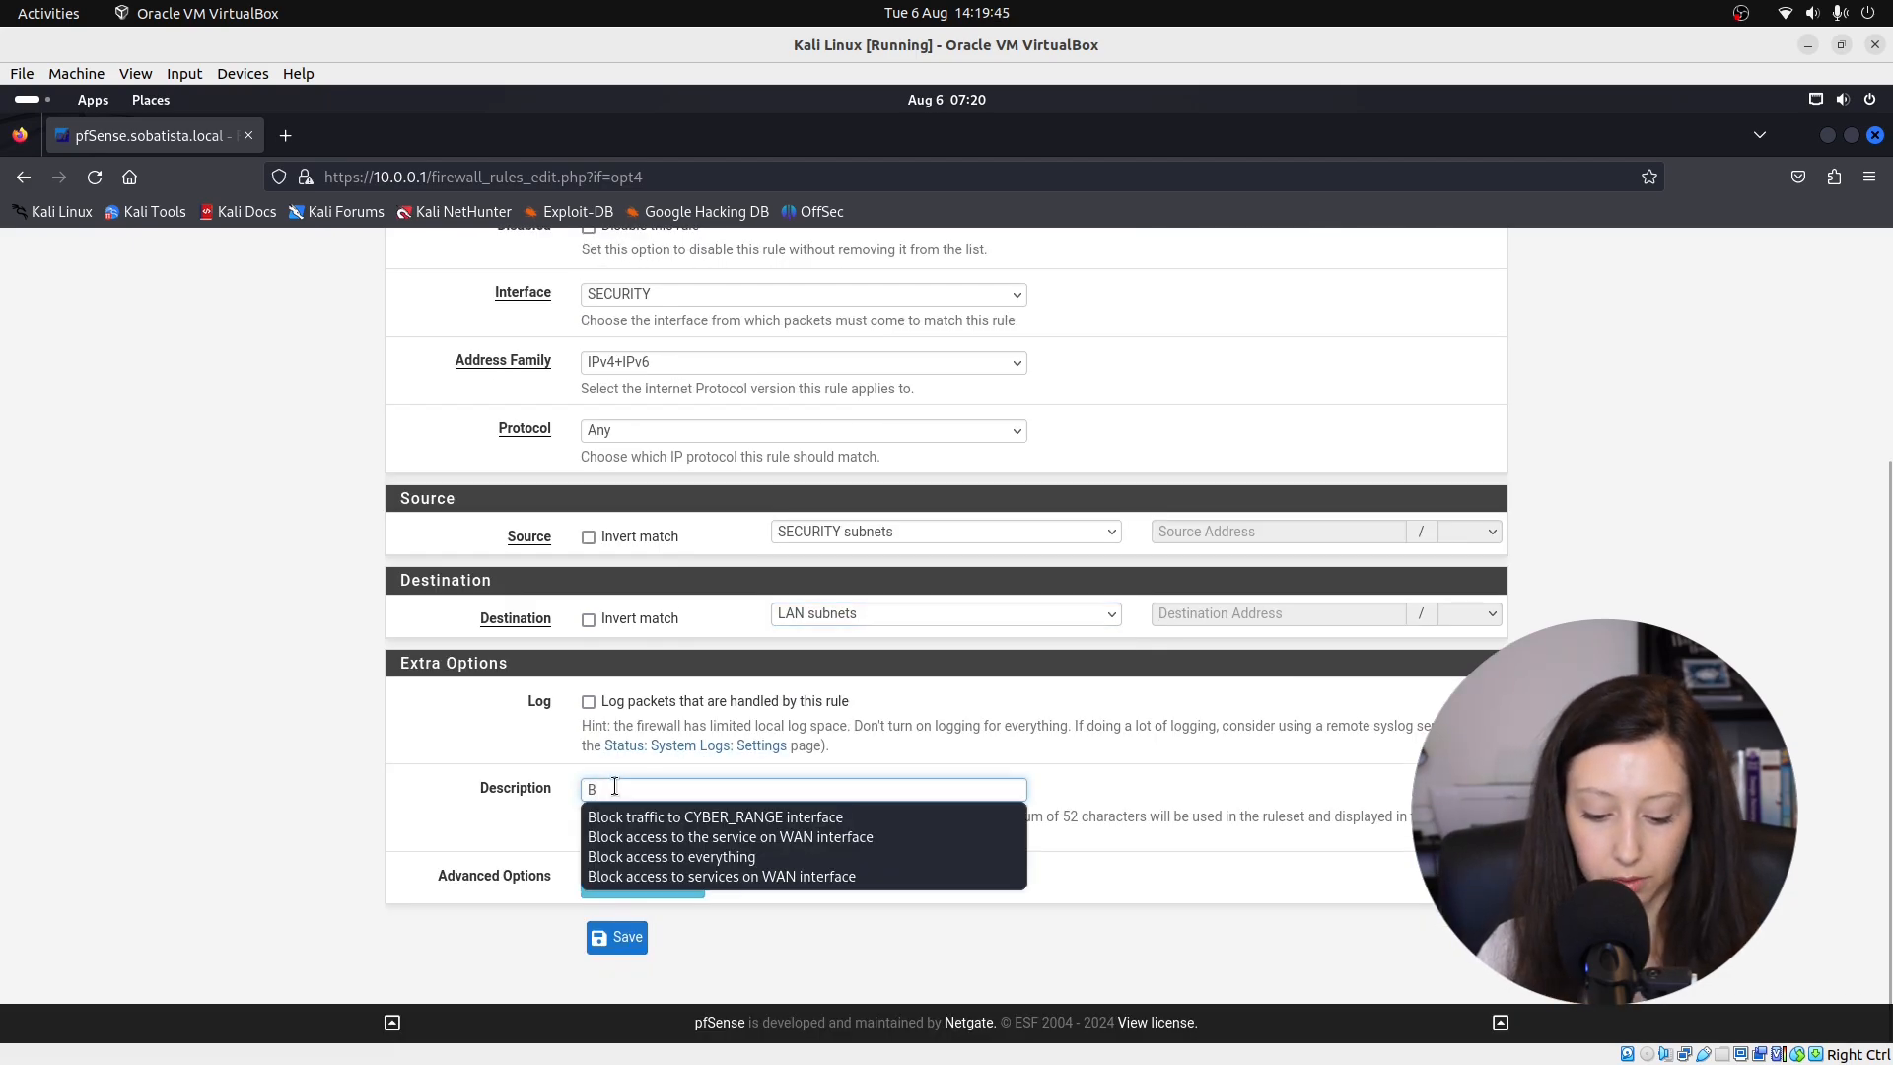
pyautogui.write('lock access to service')
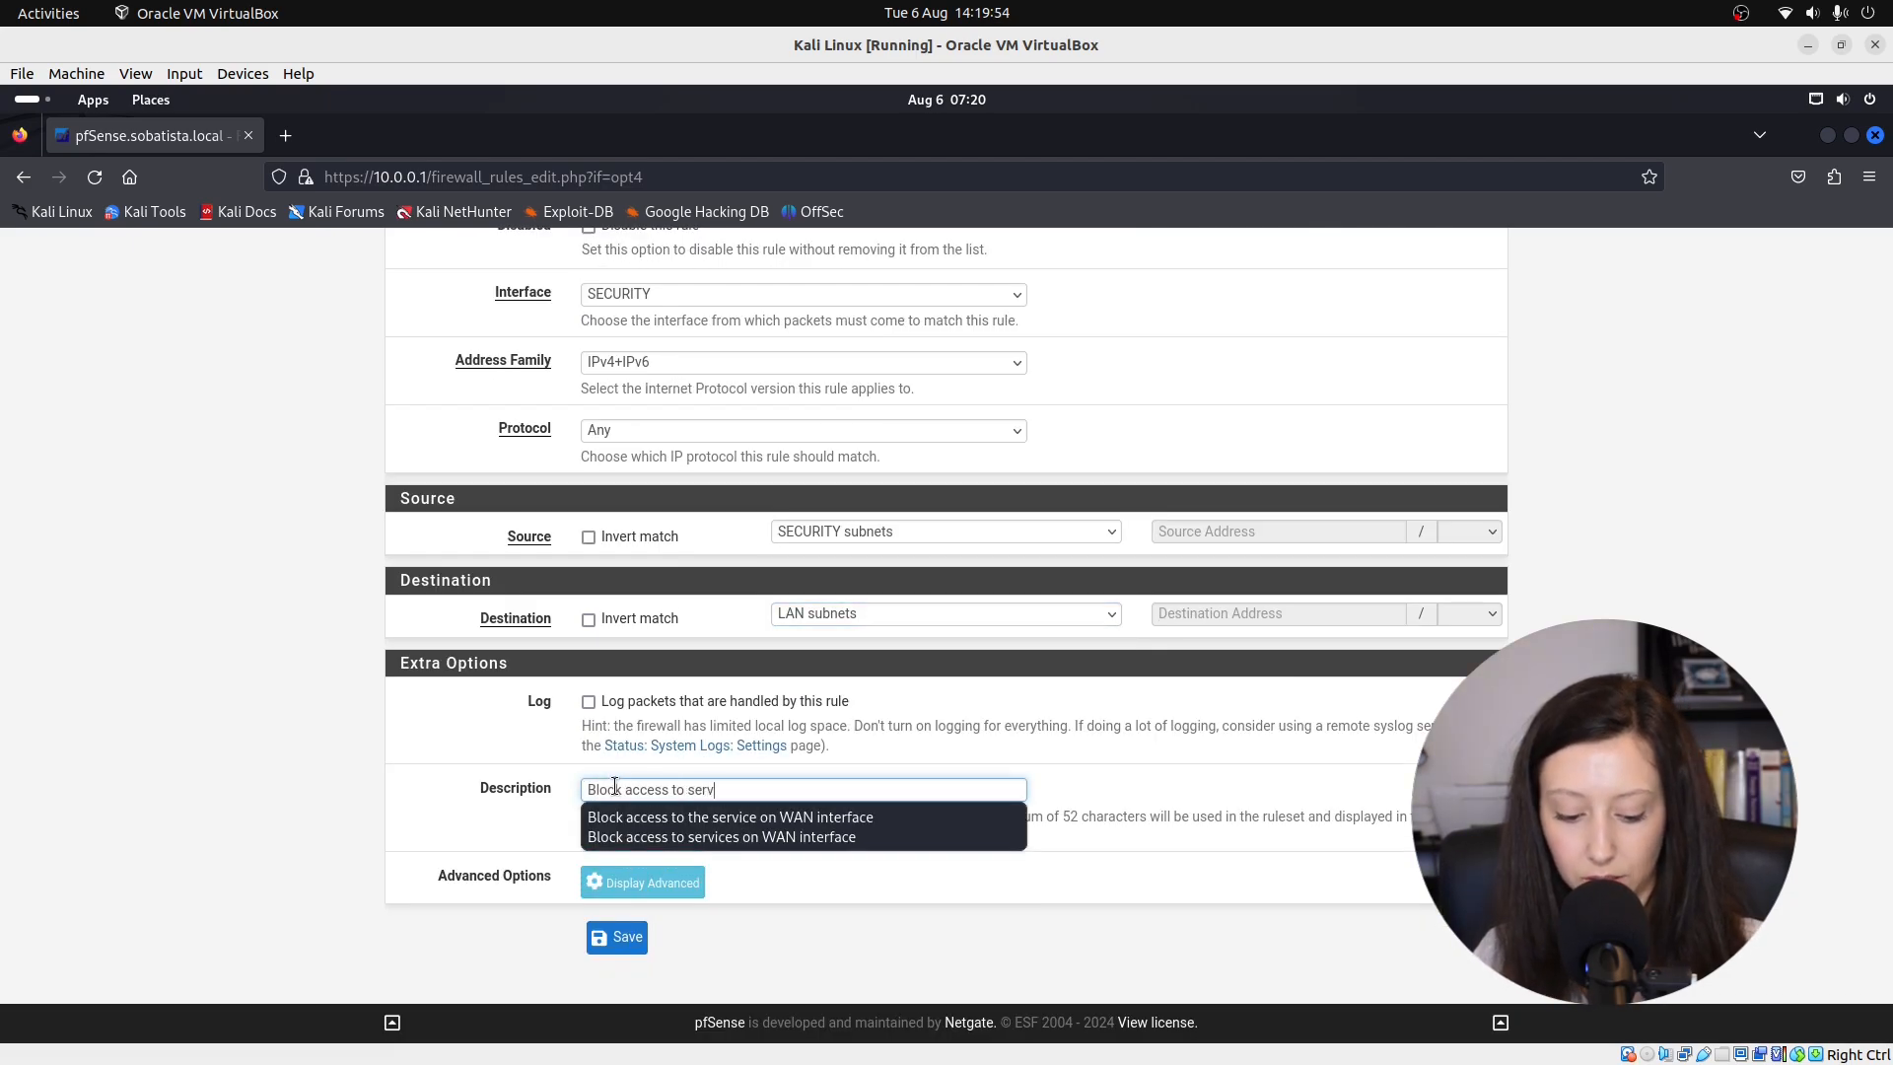
pyautogui.write('s on LAN')
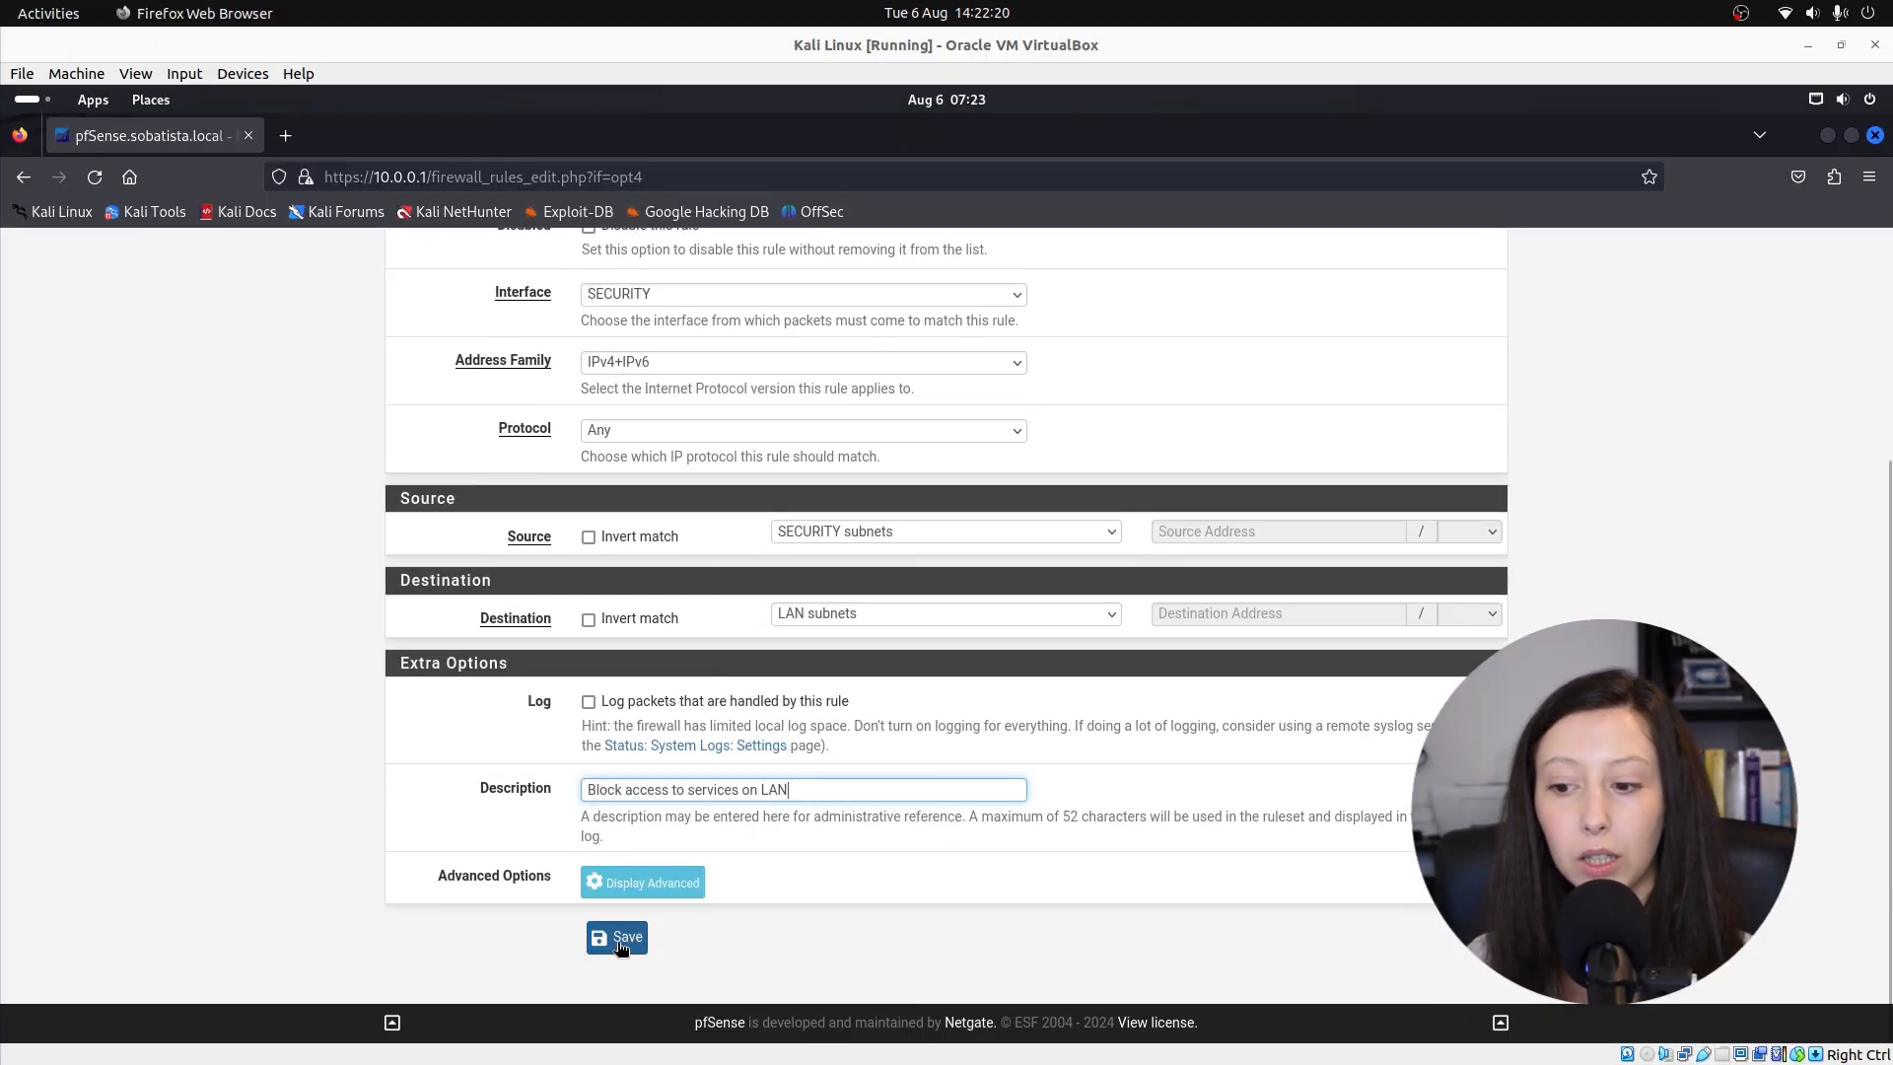
pyautogui.click(622, 943)
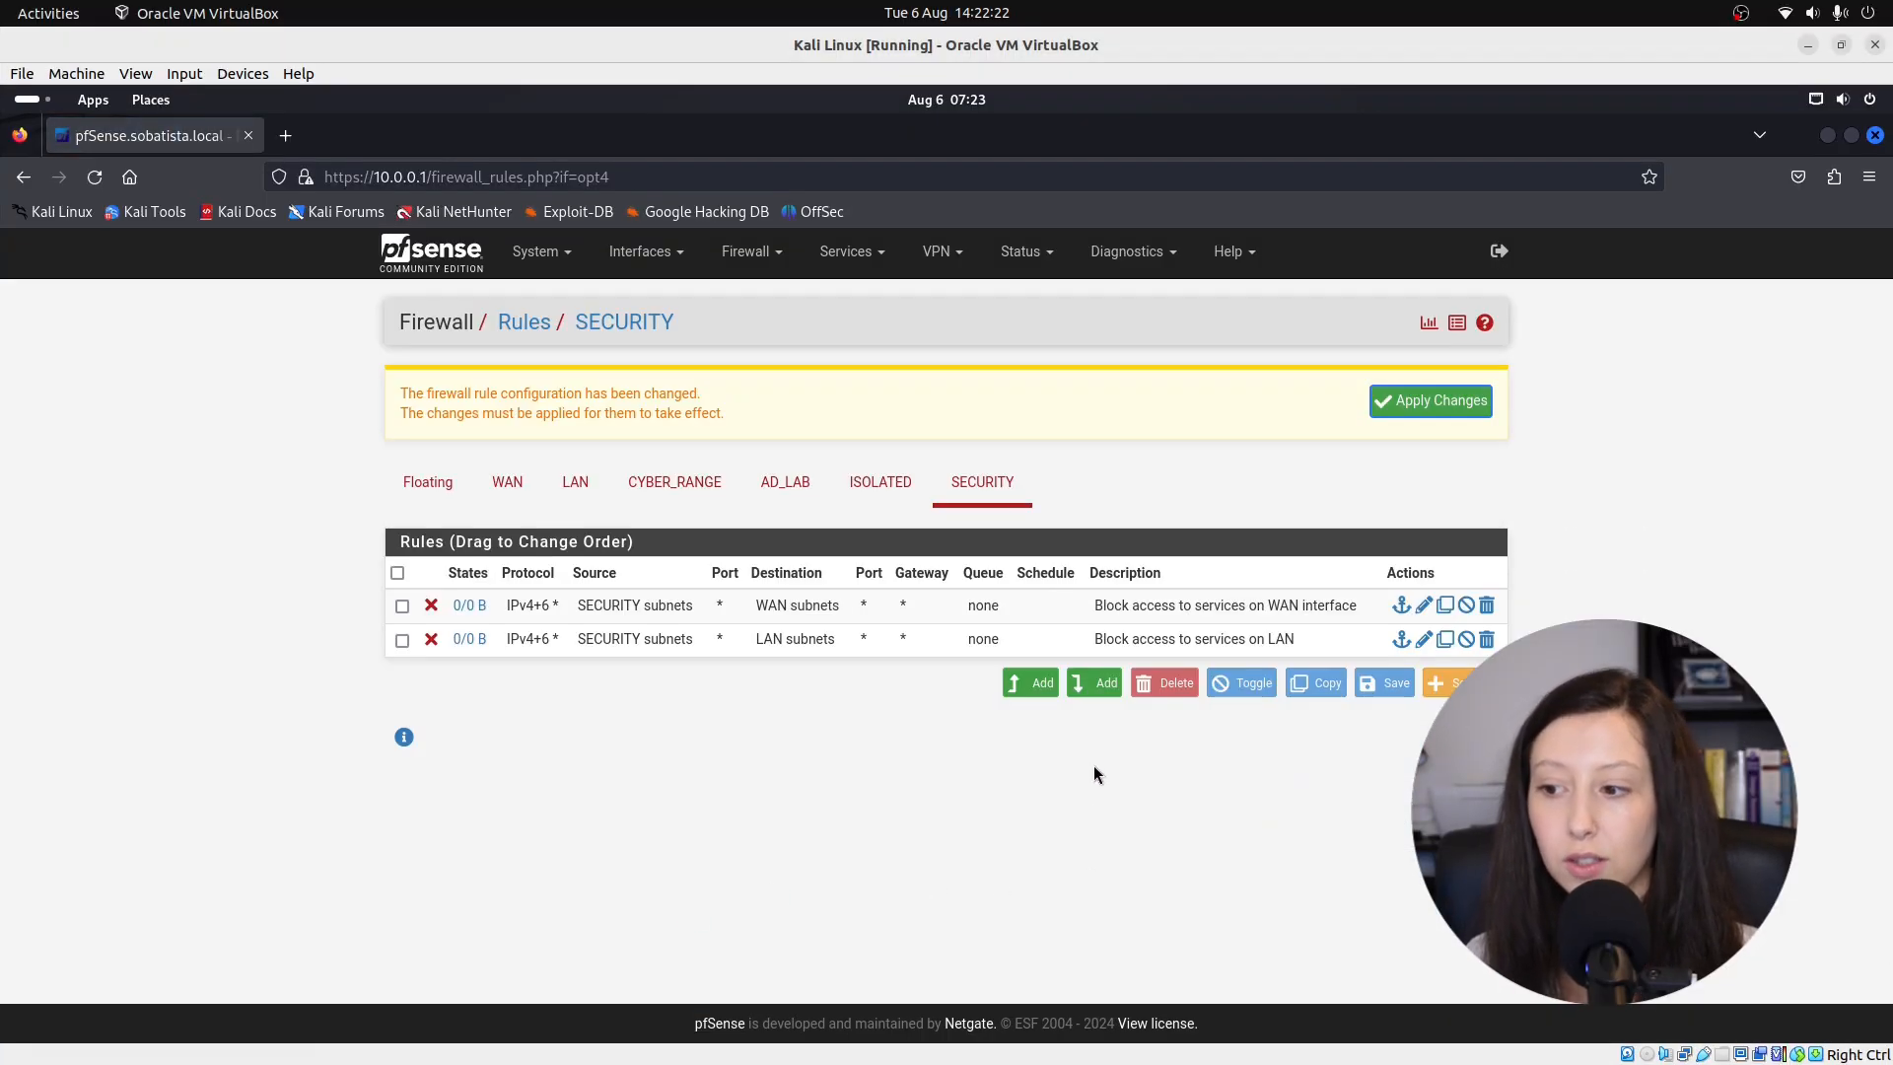
# Create a third rule: IPv4+IPv6, protocol Any, source SECURITY subnets, description 'Allow traffic to all subnets and internet'.
pyautogui.click(1101, 695)
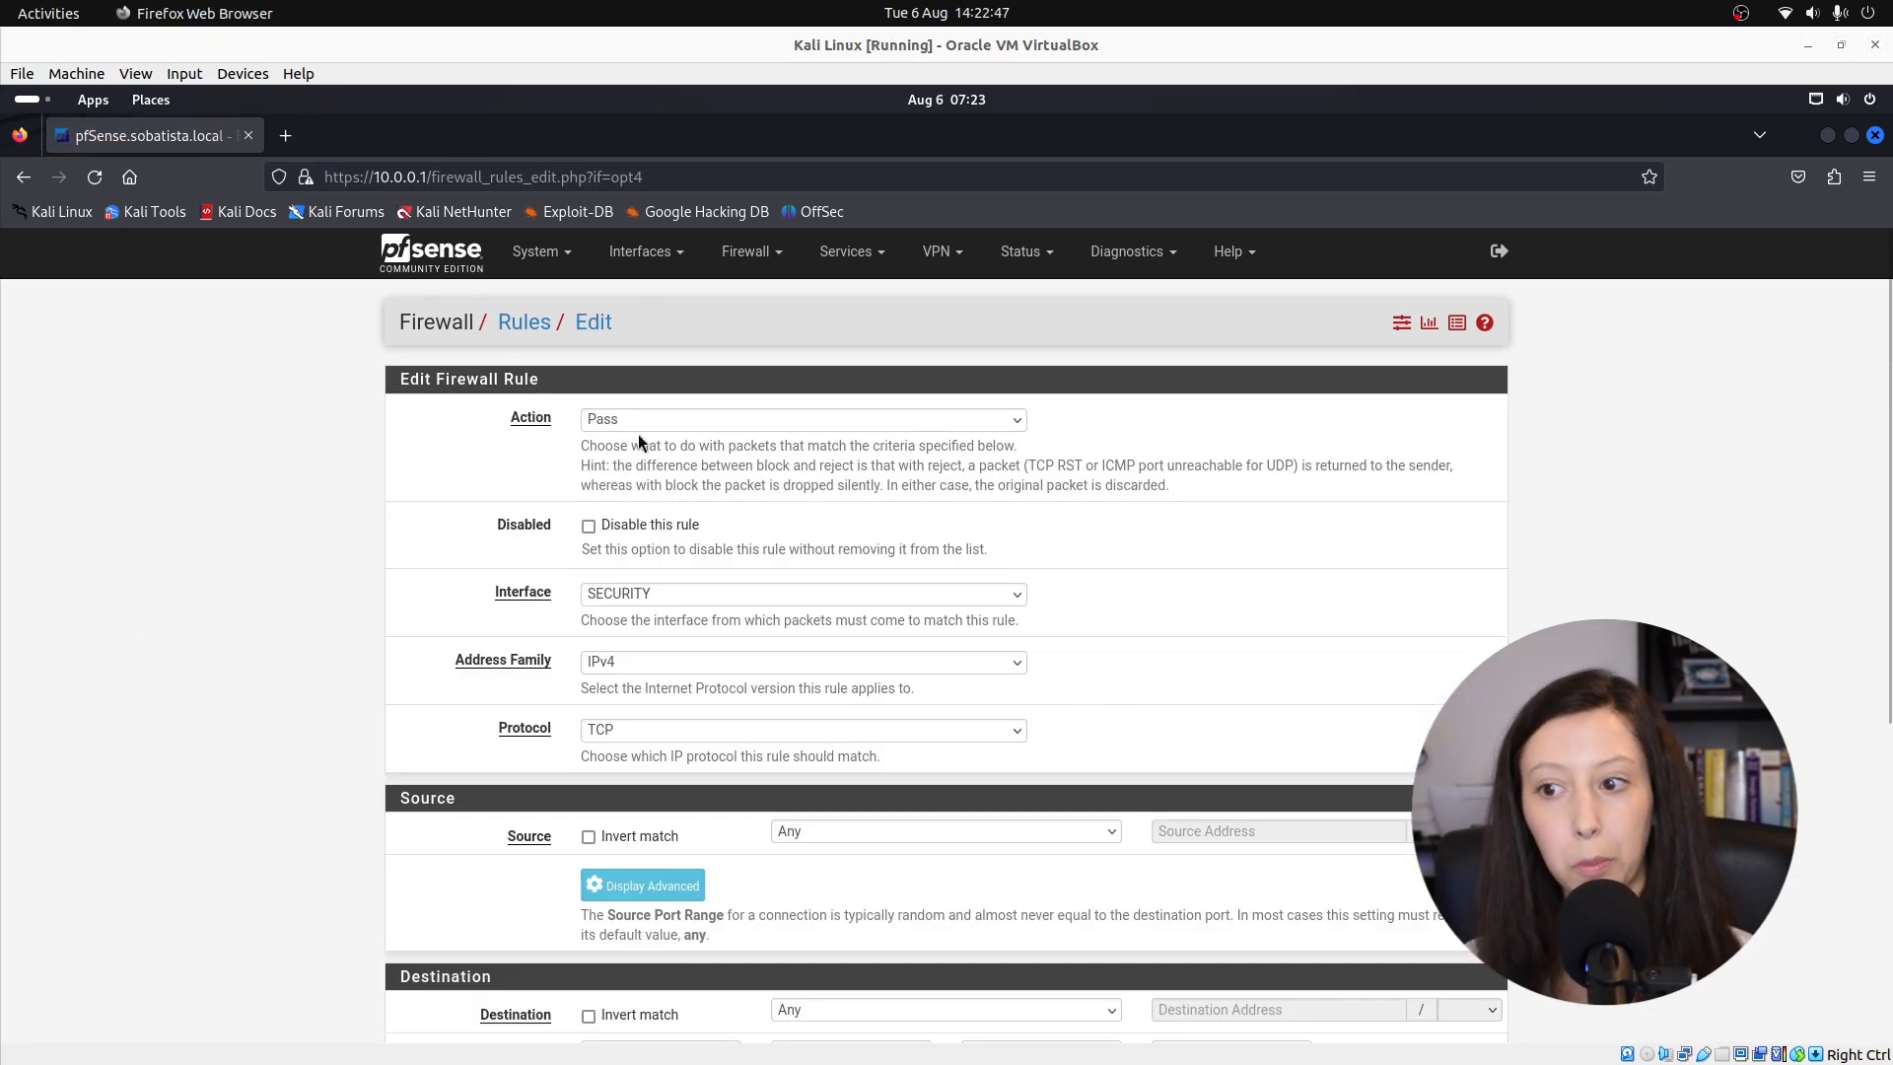
pyautogui.click(609, 662)
pyautogui.click(641, 742)
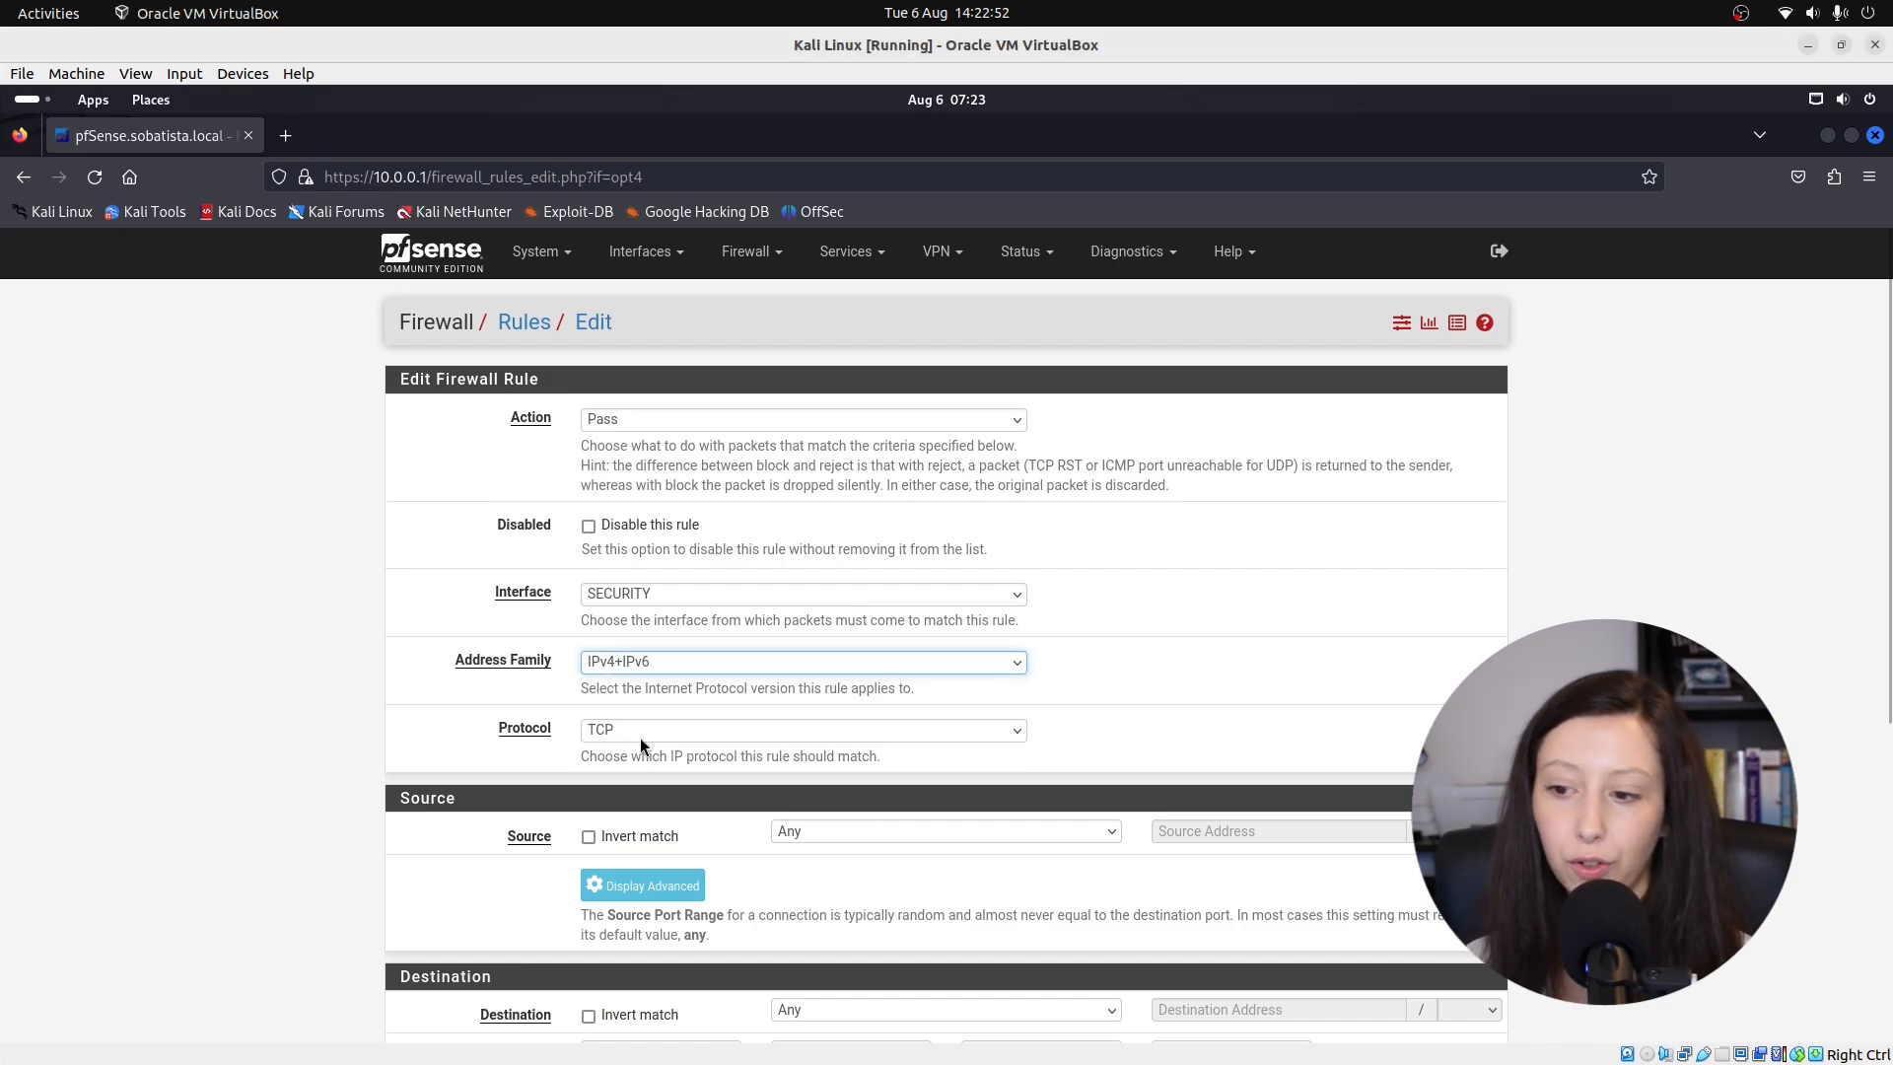
pyautogui.click(641, 731)
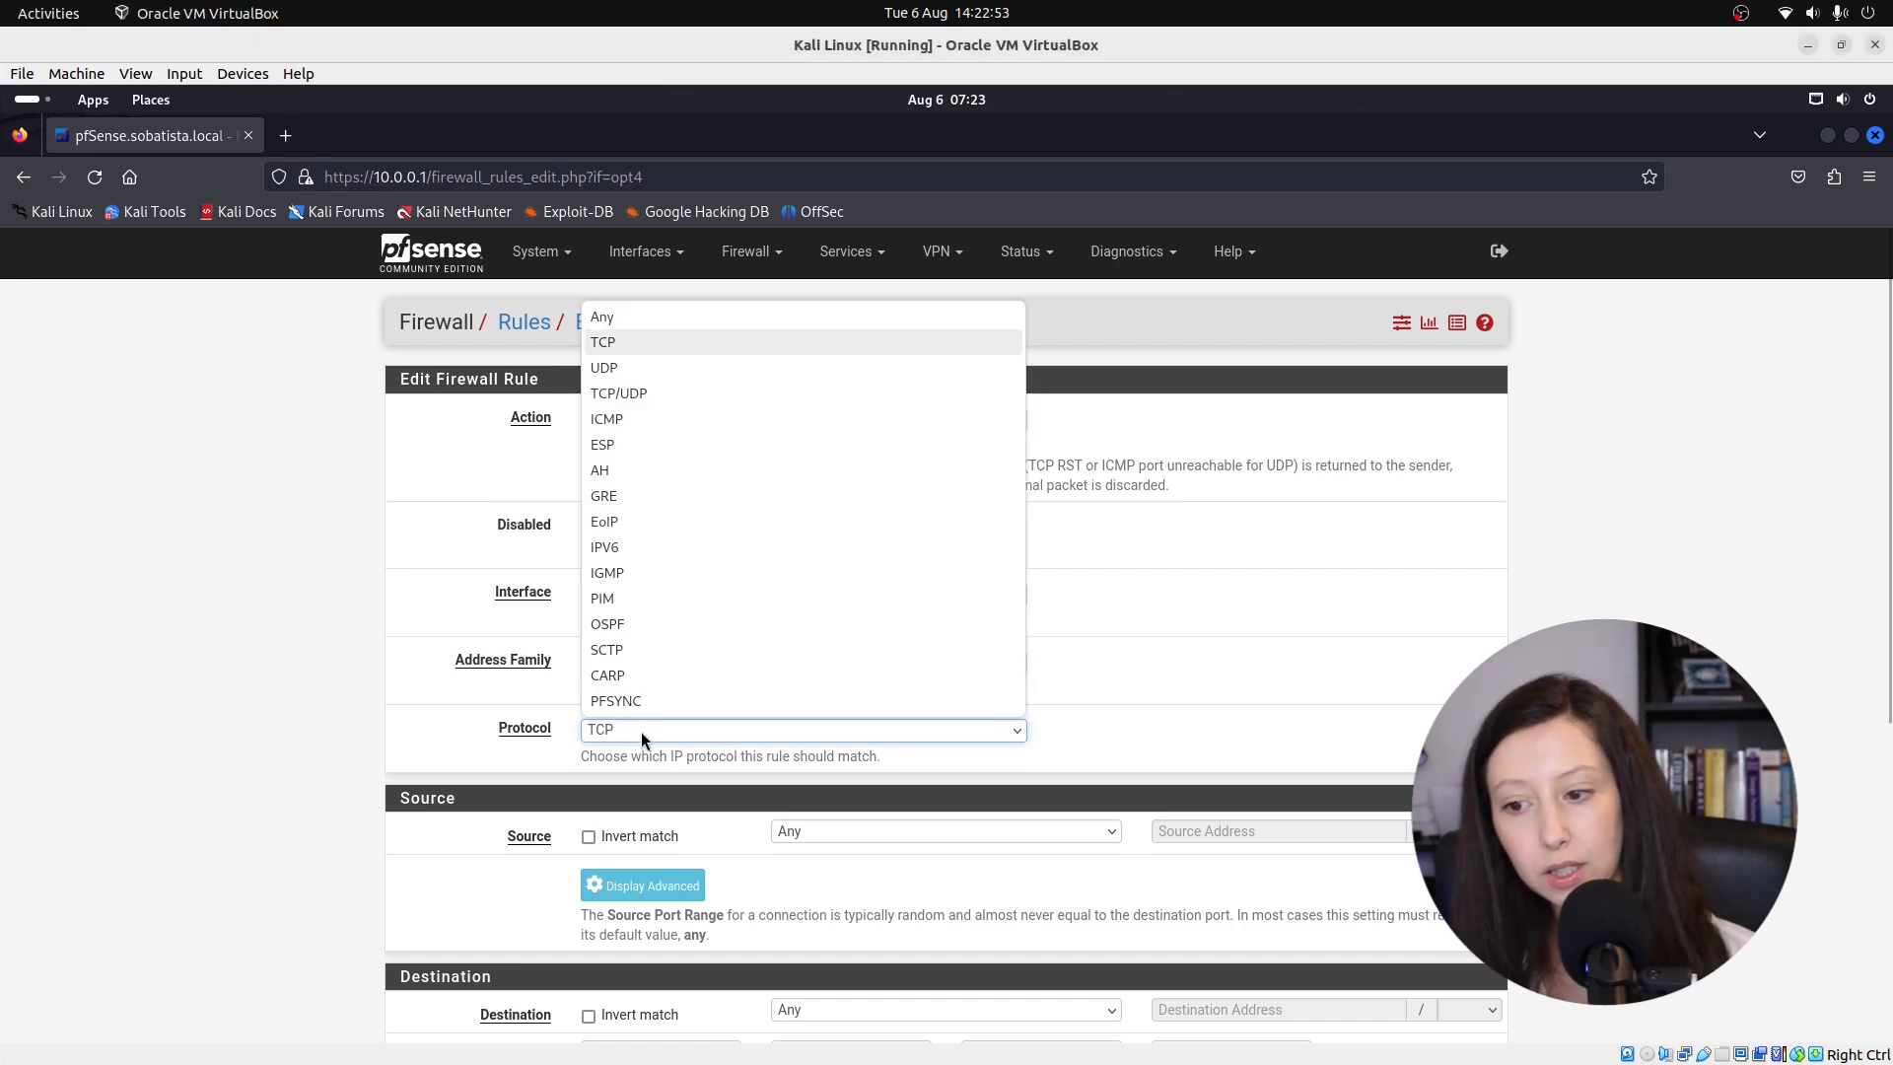
pyautogui.click(625, 321)
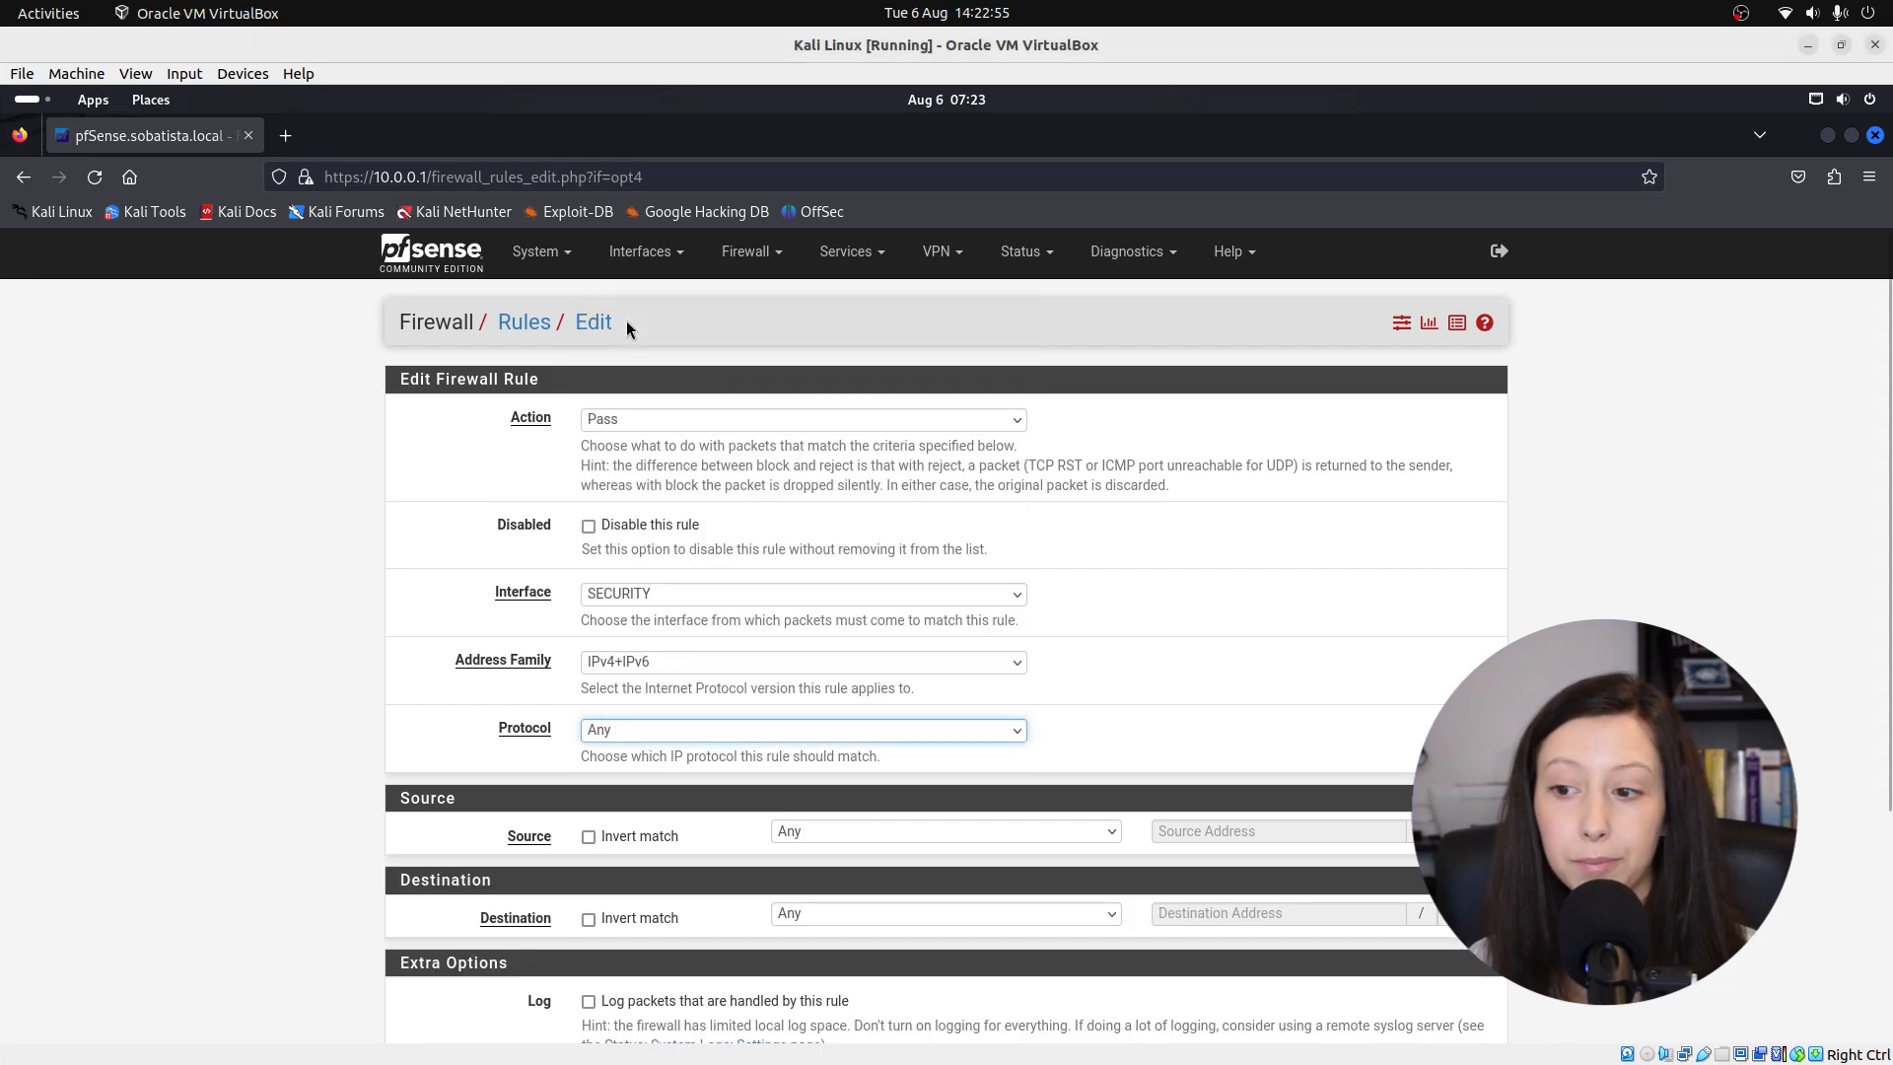
pyautogui.scroll(-2, 891, 719)
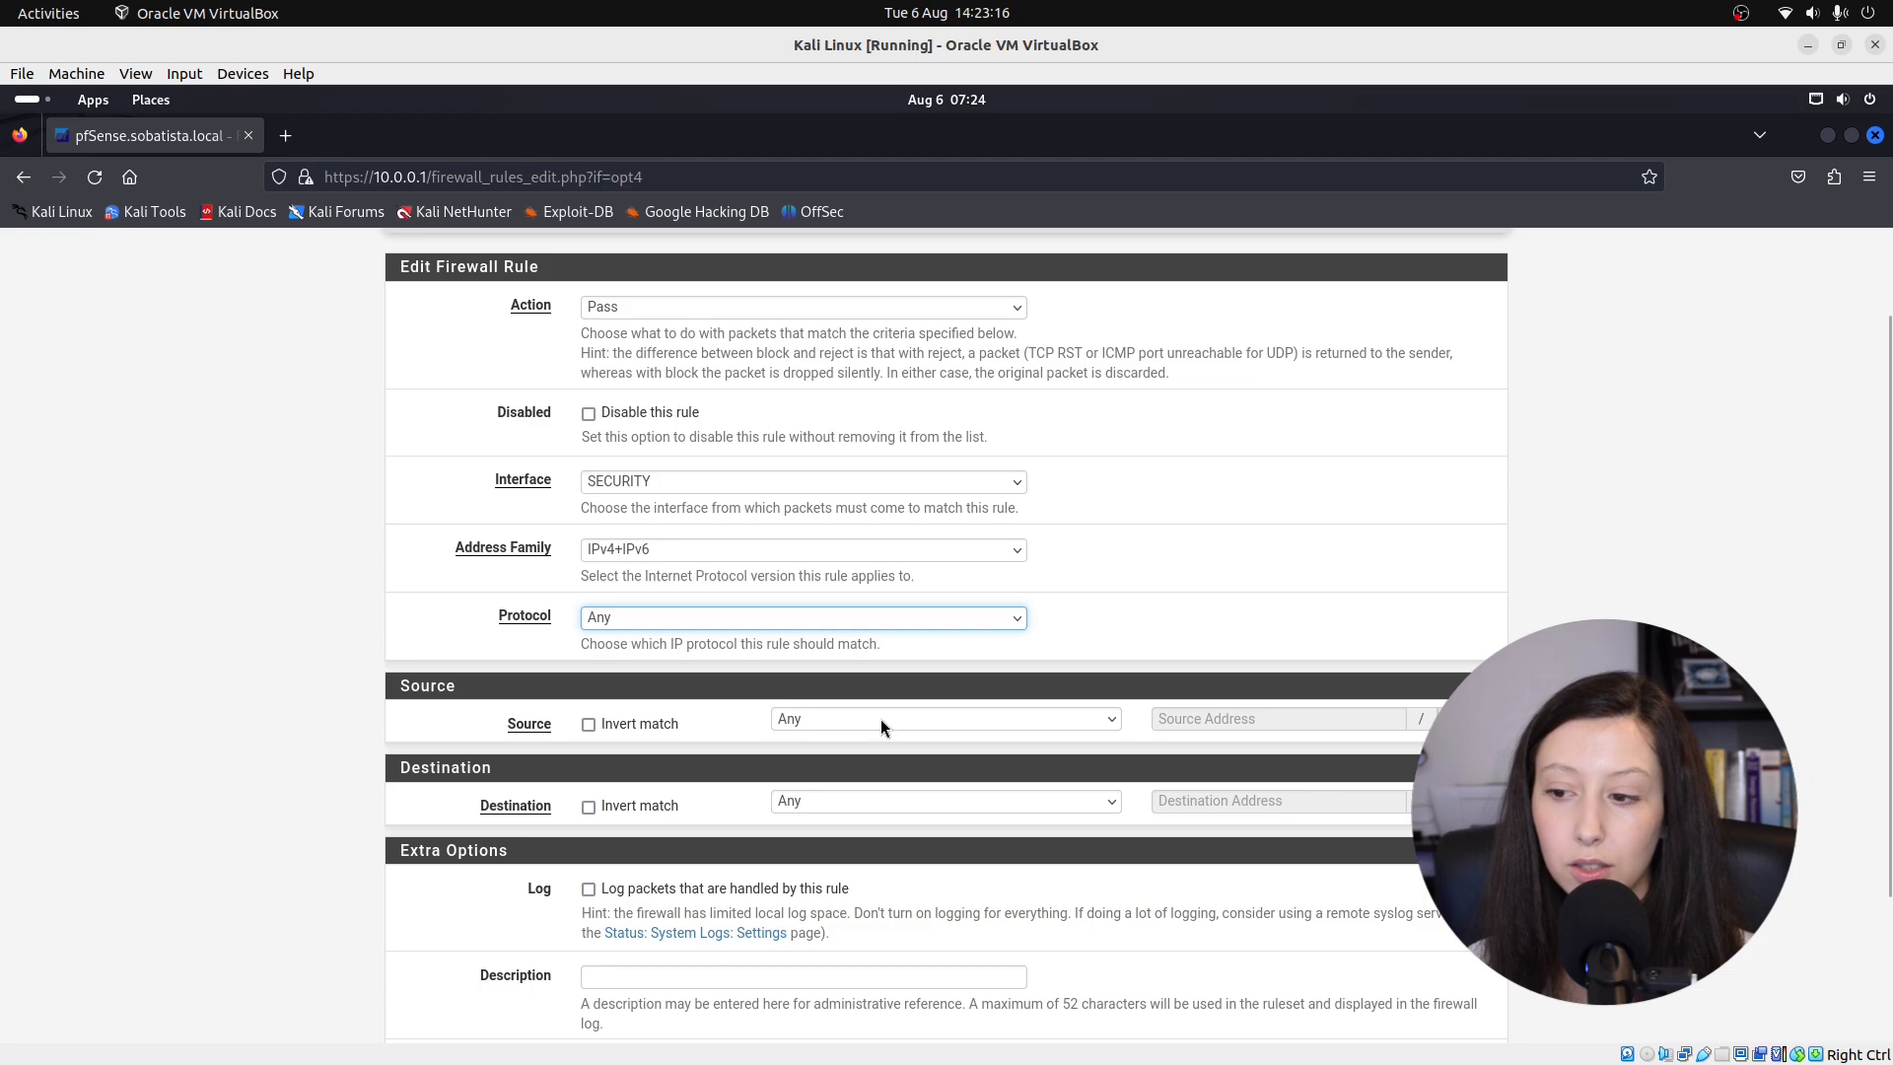
pyautogui.click(880, 719)
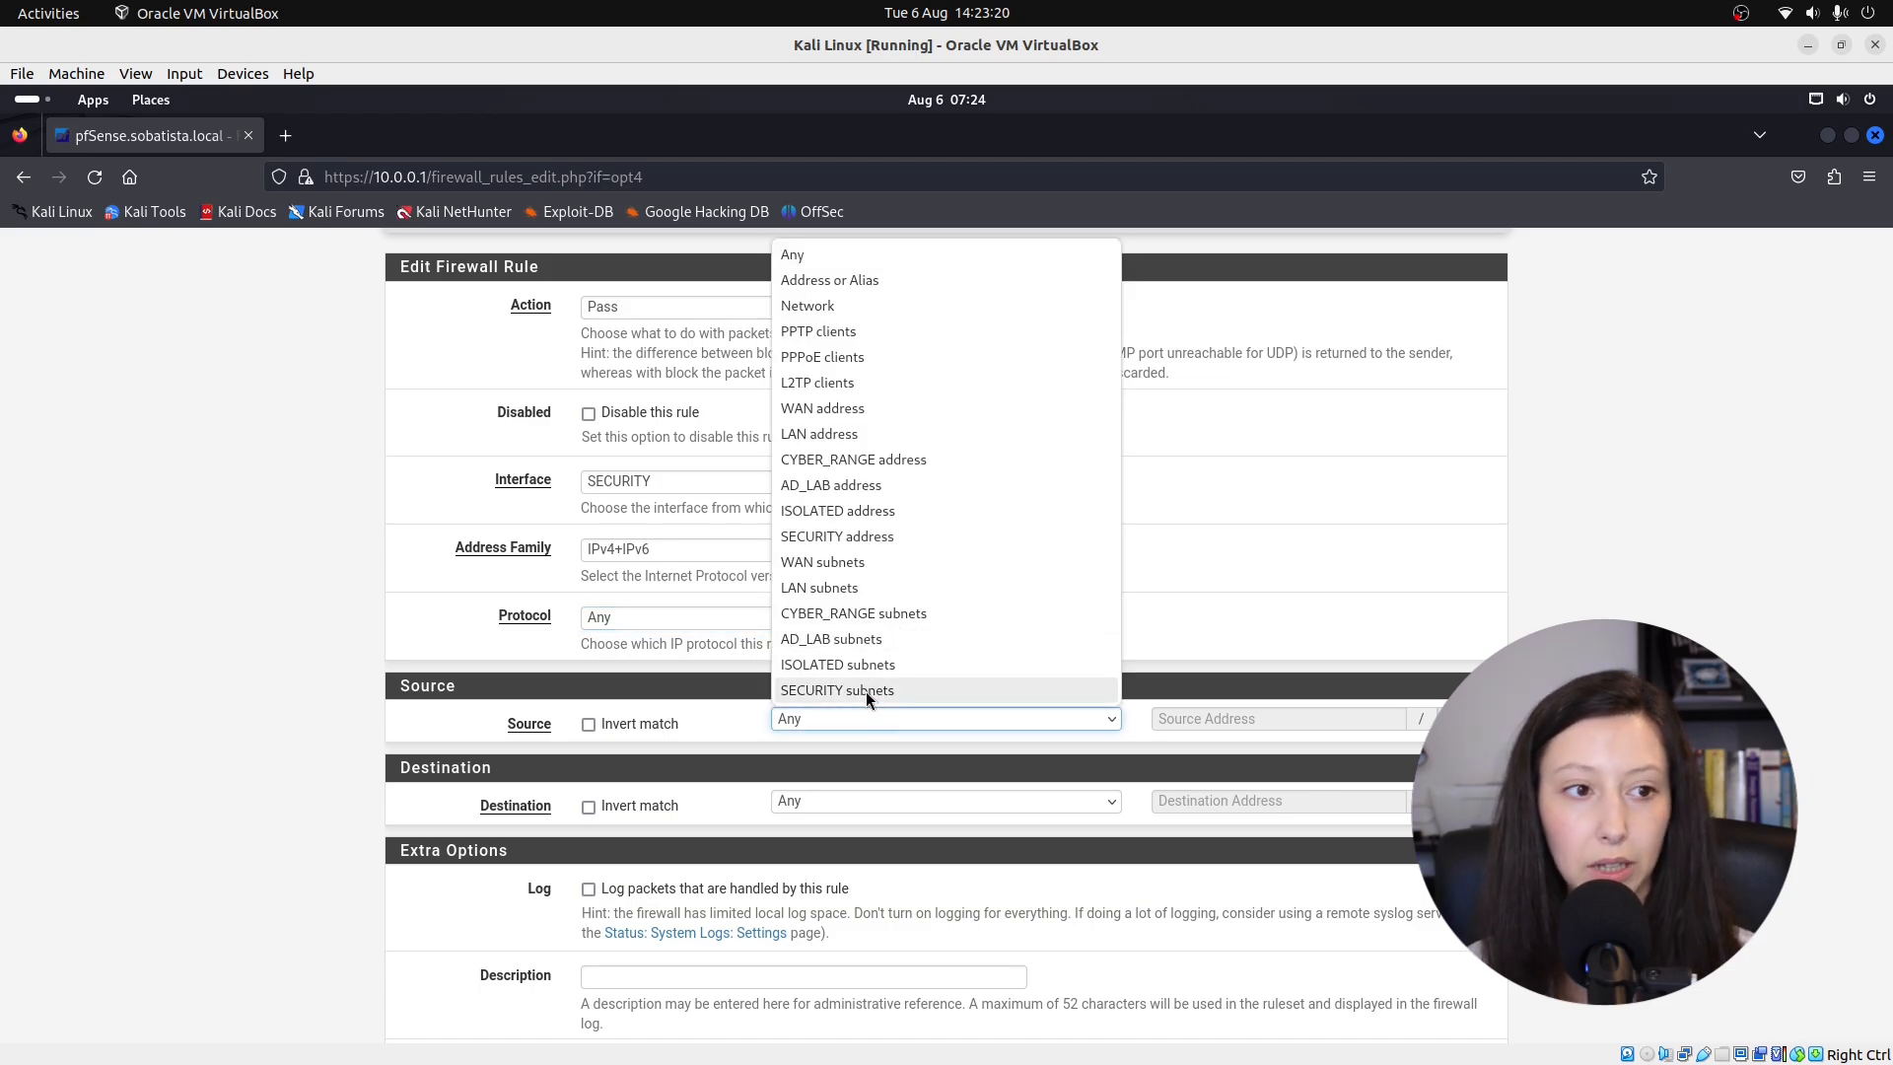
pyautogui.click(865, 690)
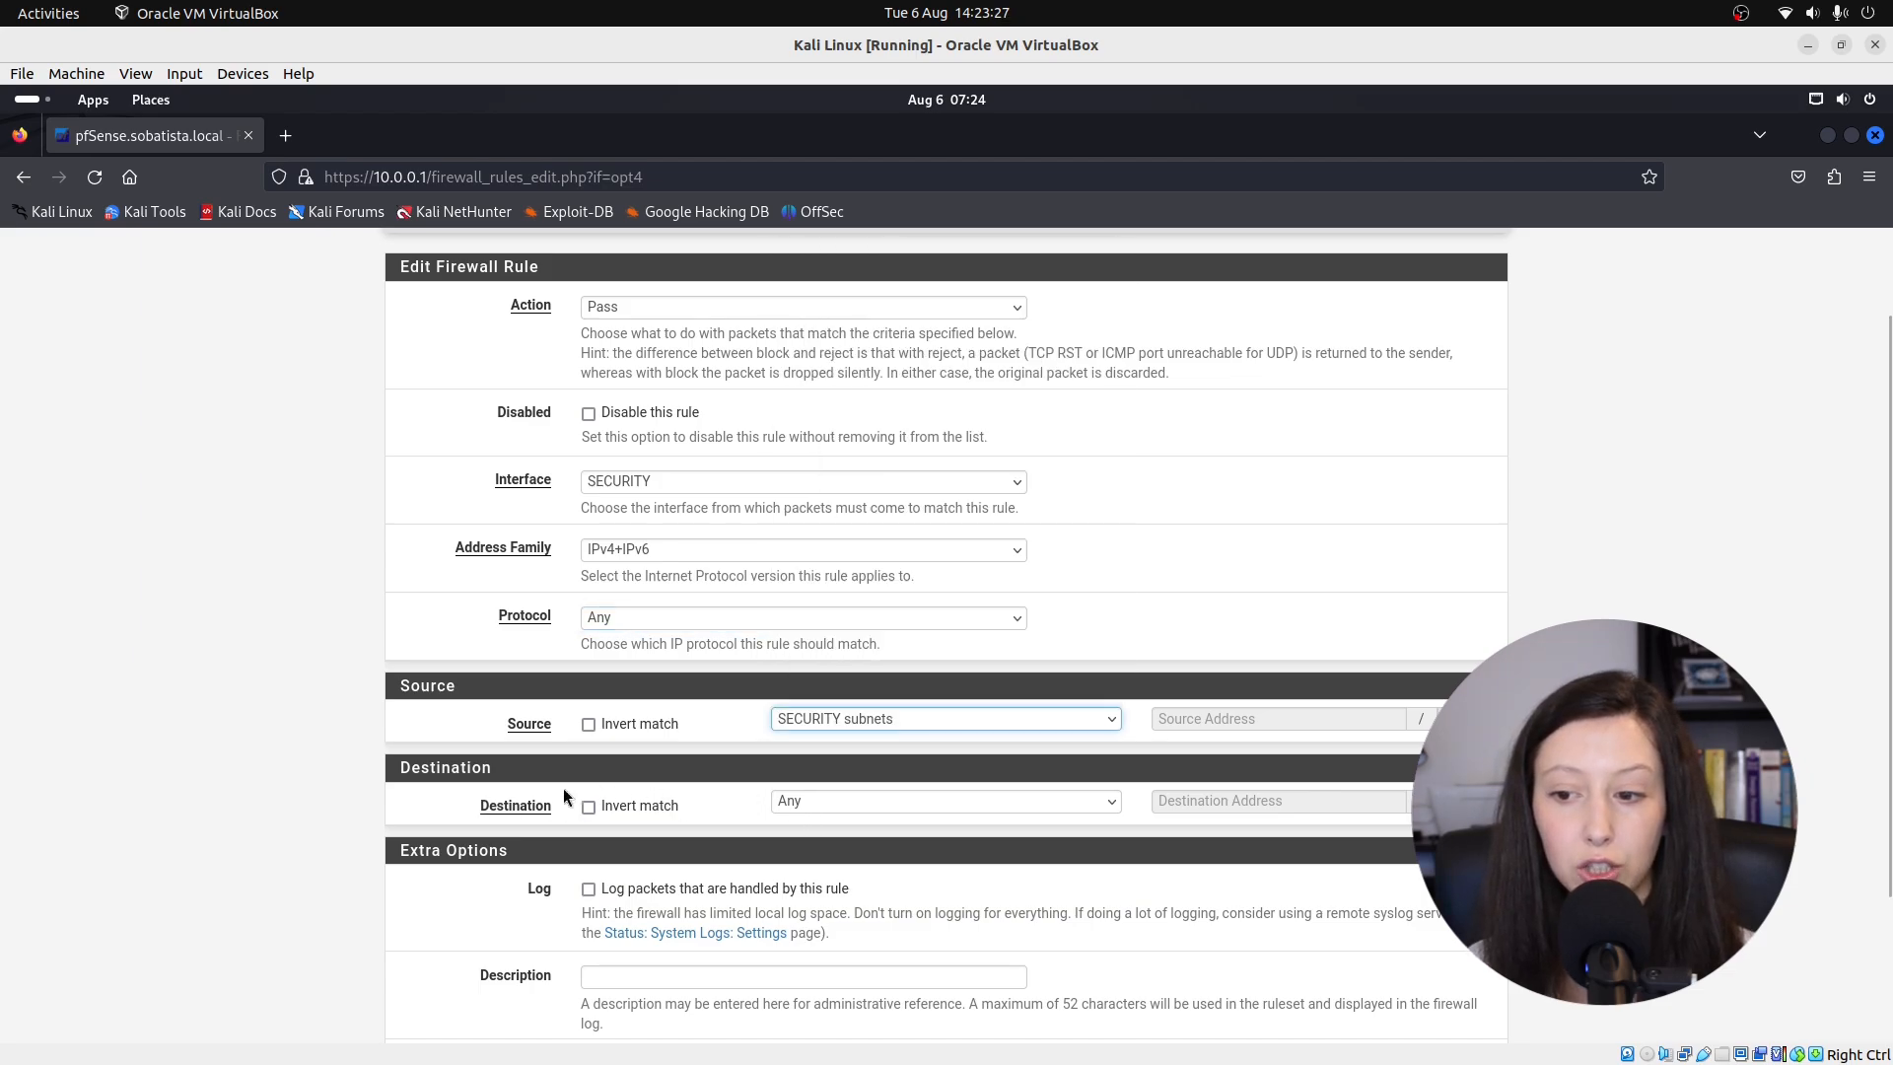
pyautogui.click(638, 974)
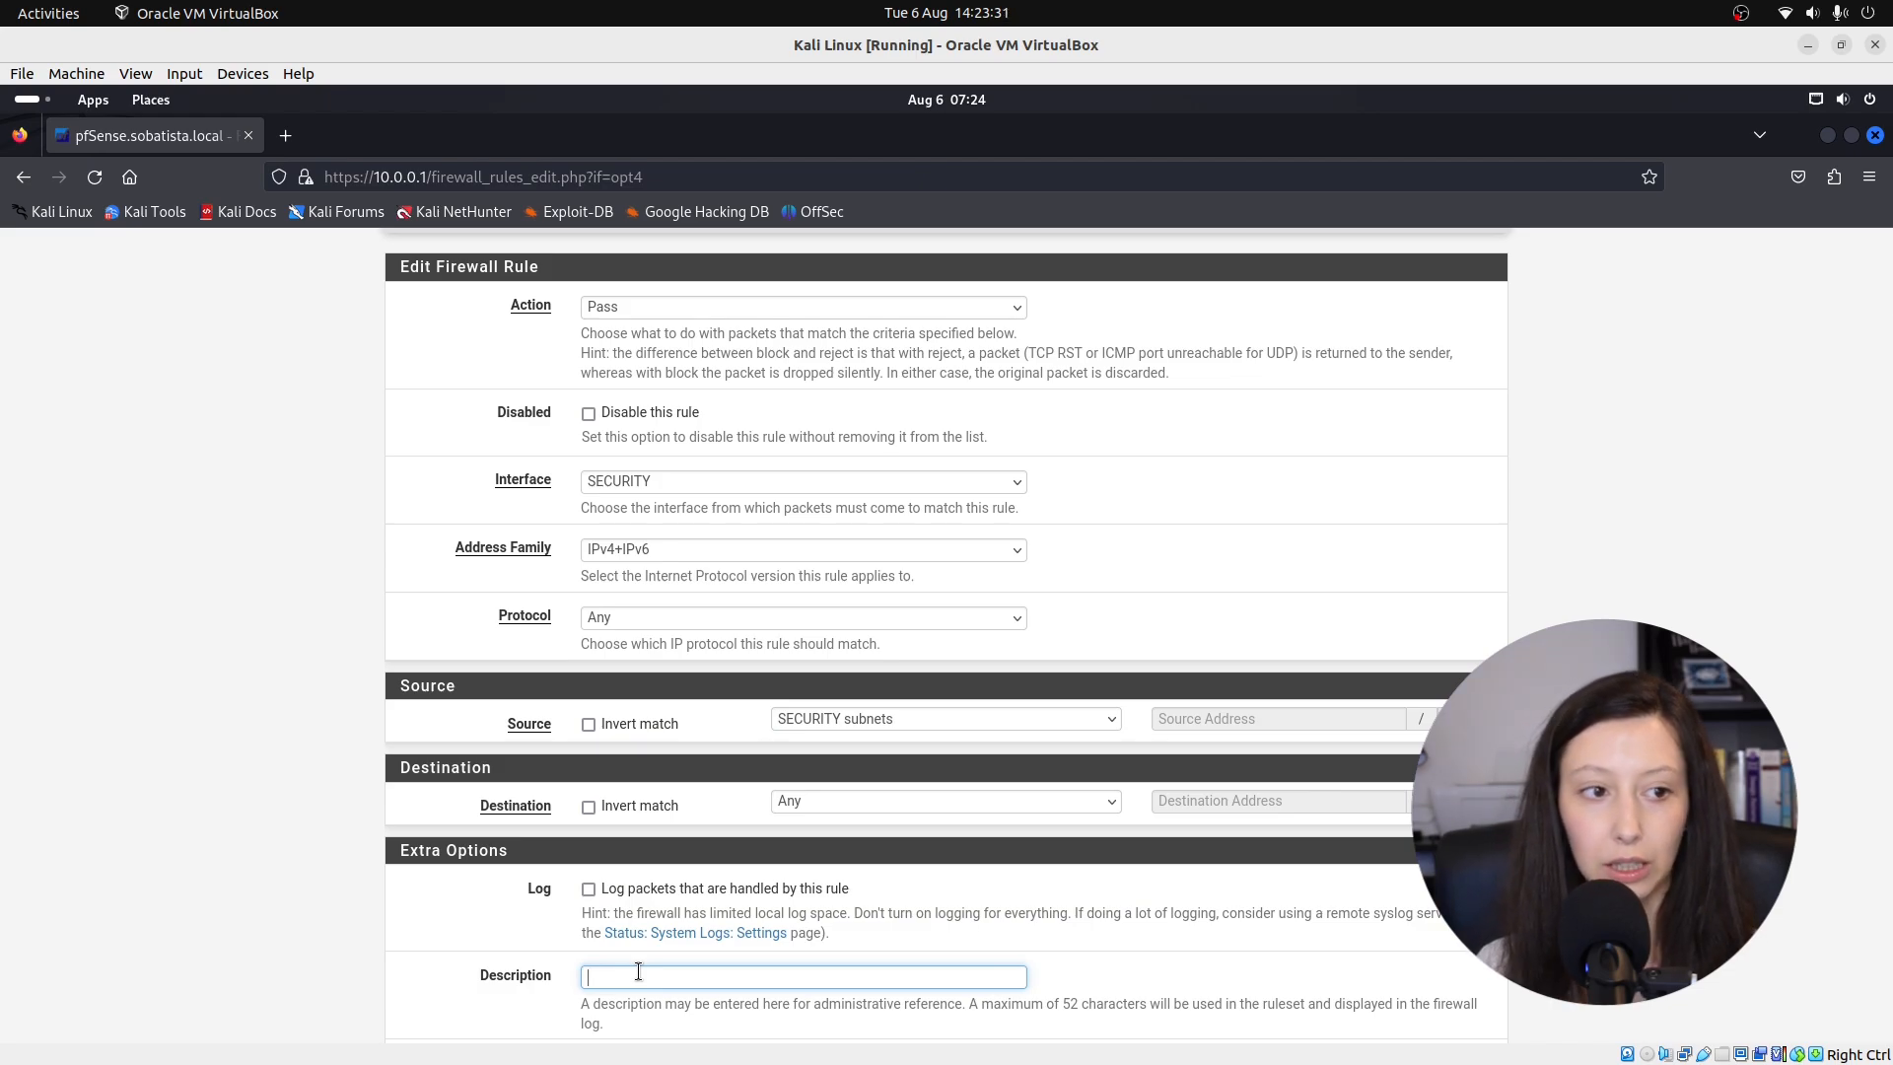
pyautogui.write('Allow ')
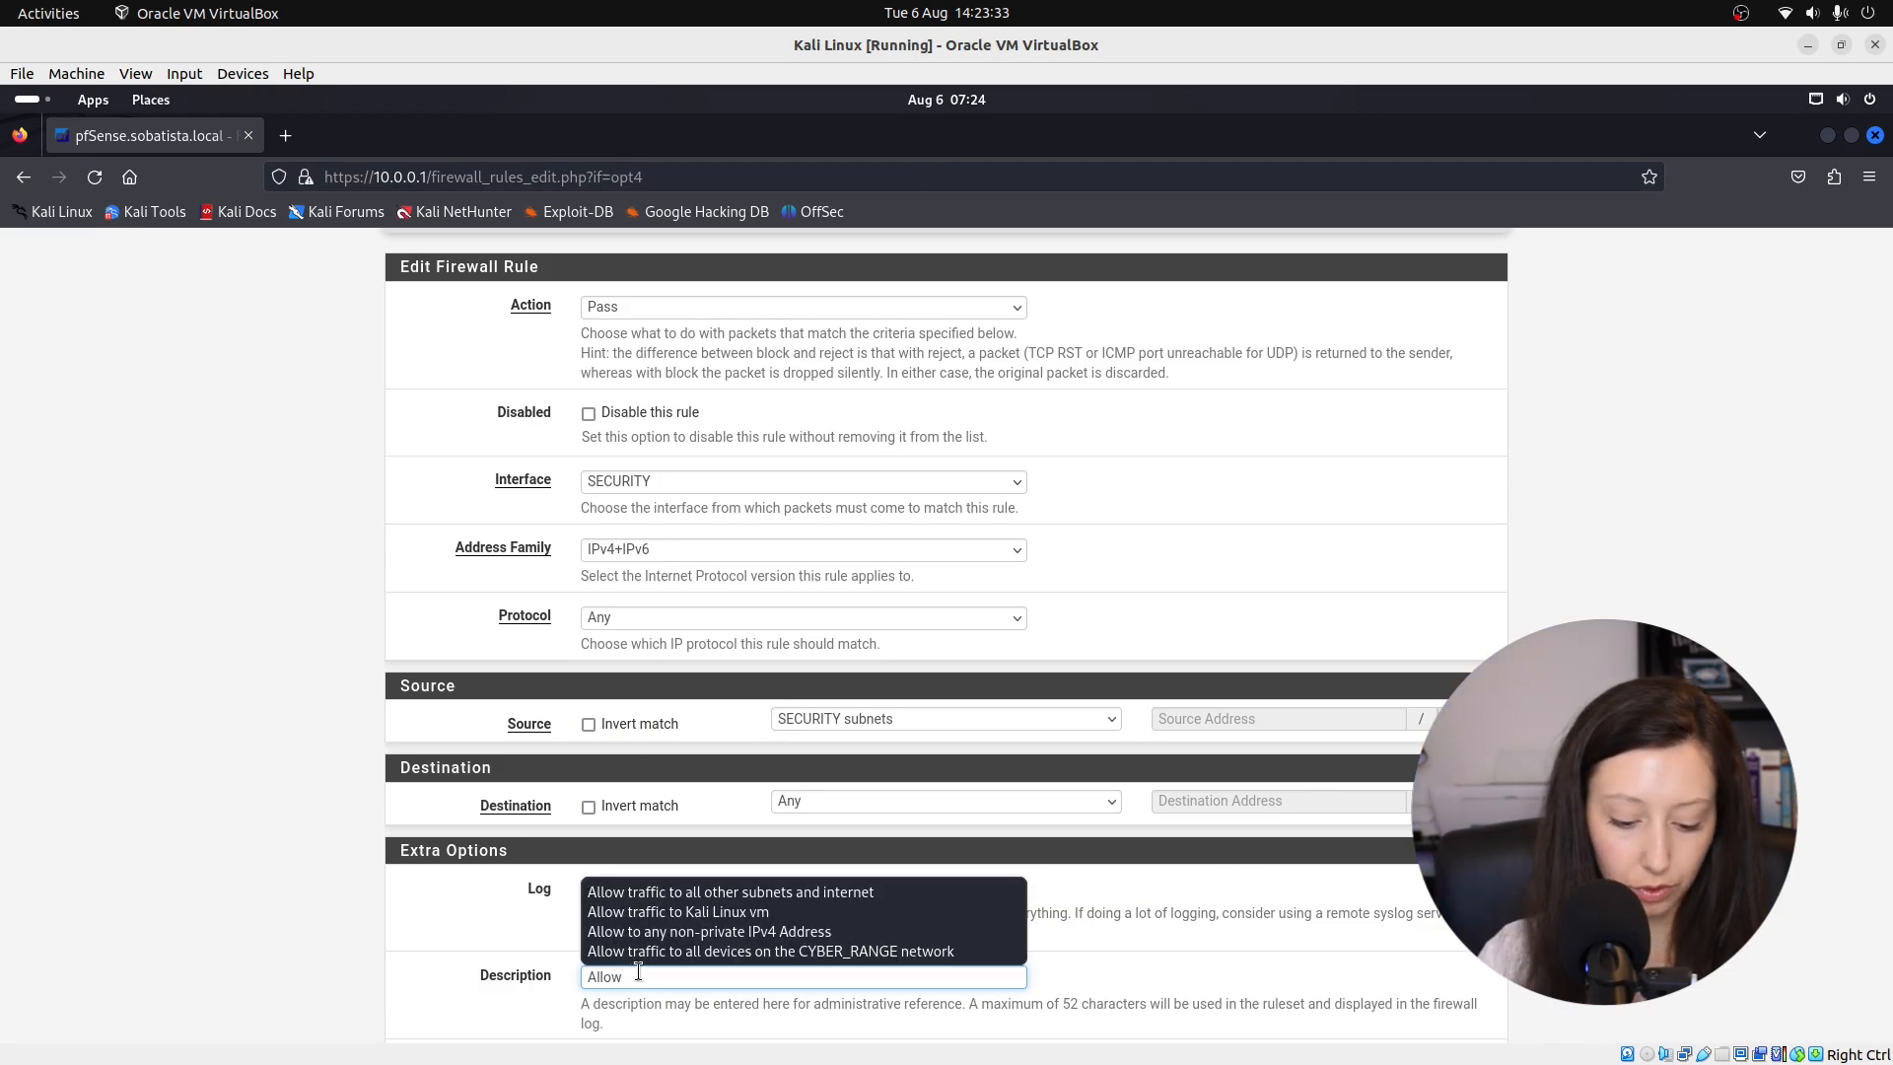
pyautogui.write('traffic to all subnets and internet')
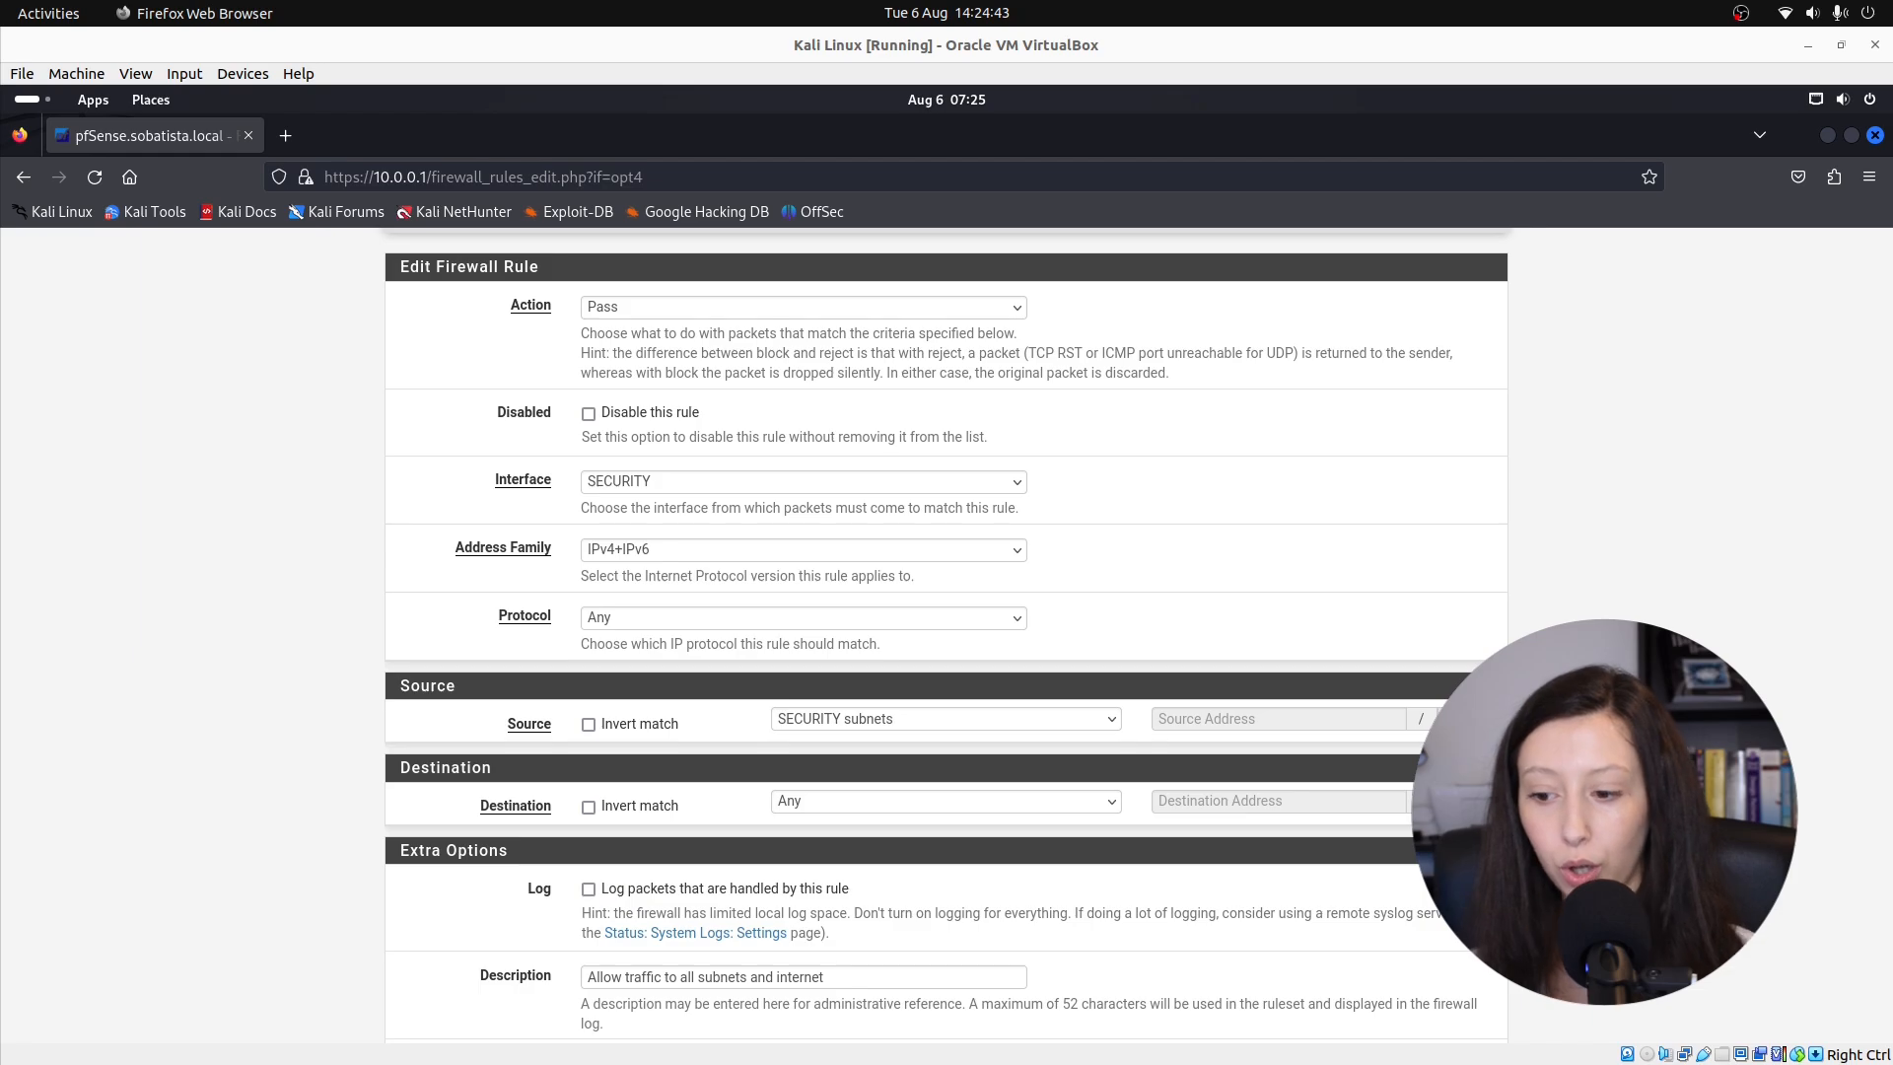
pyautogui.scroll(-3, 1356, 592)
pyautogui.click(636, 938)
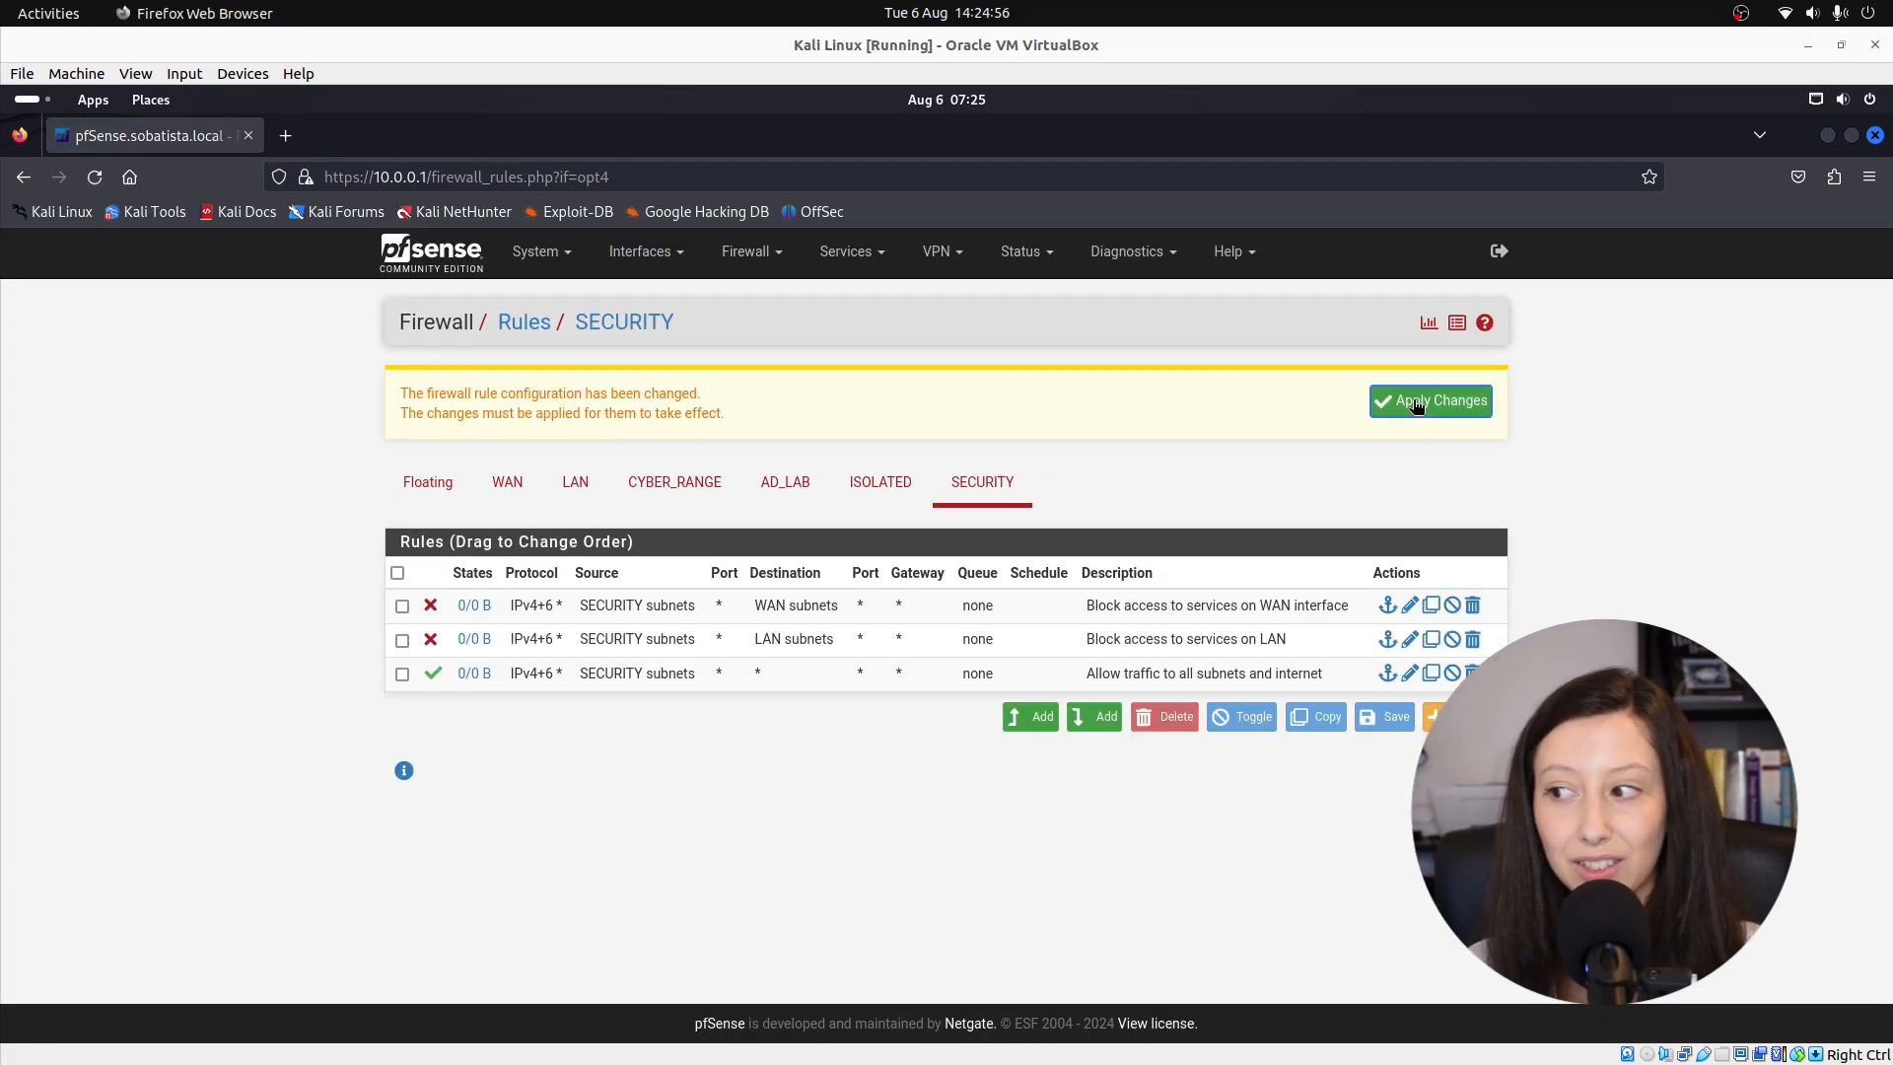
# Apply the three SECURITY firewall rules, then minimize Firefox and the Kali VM window.
pyautogui.click(1417, 406)
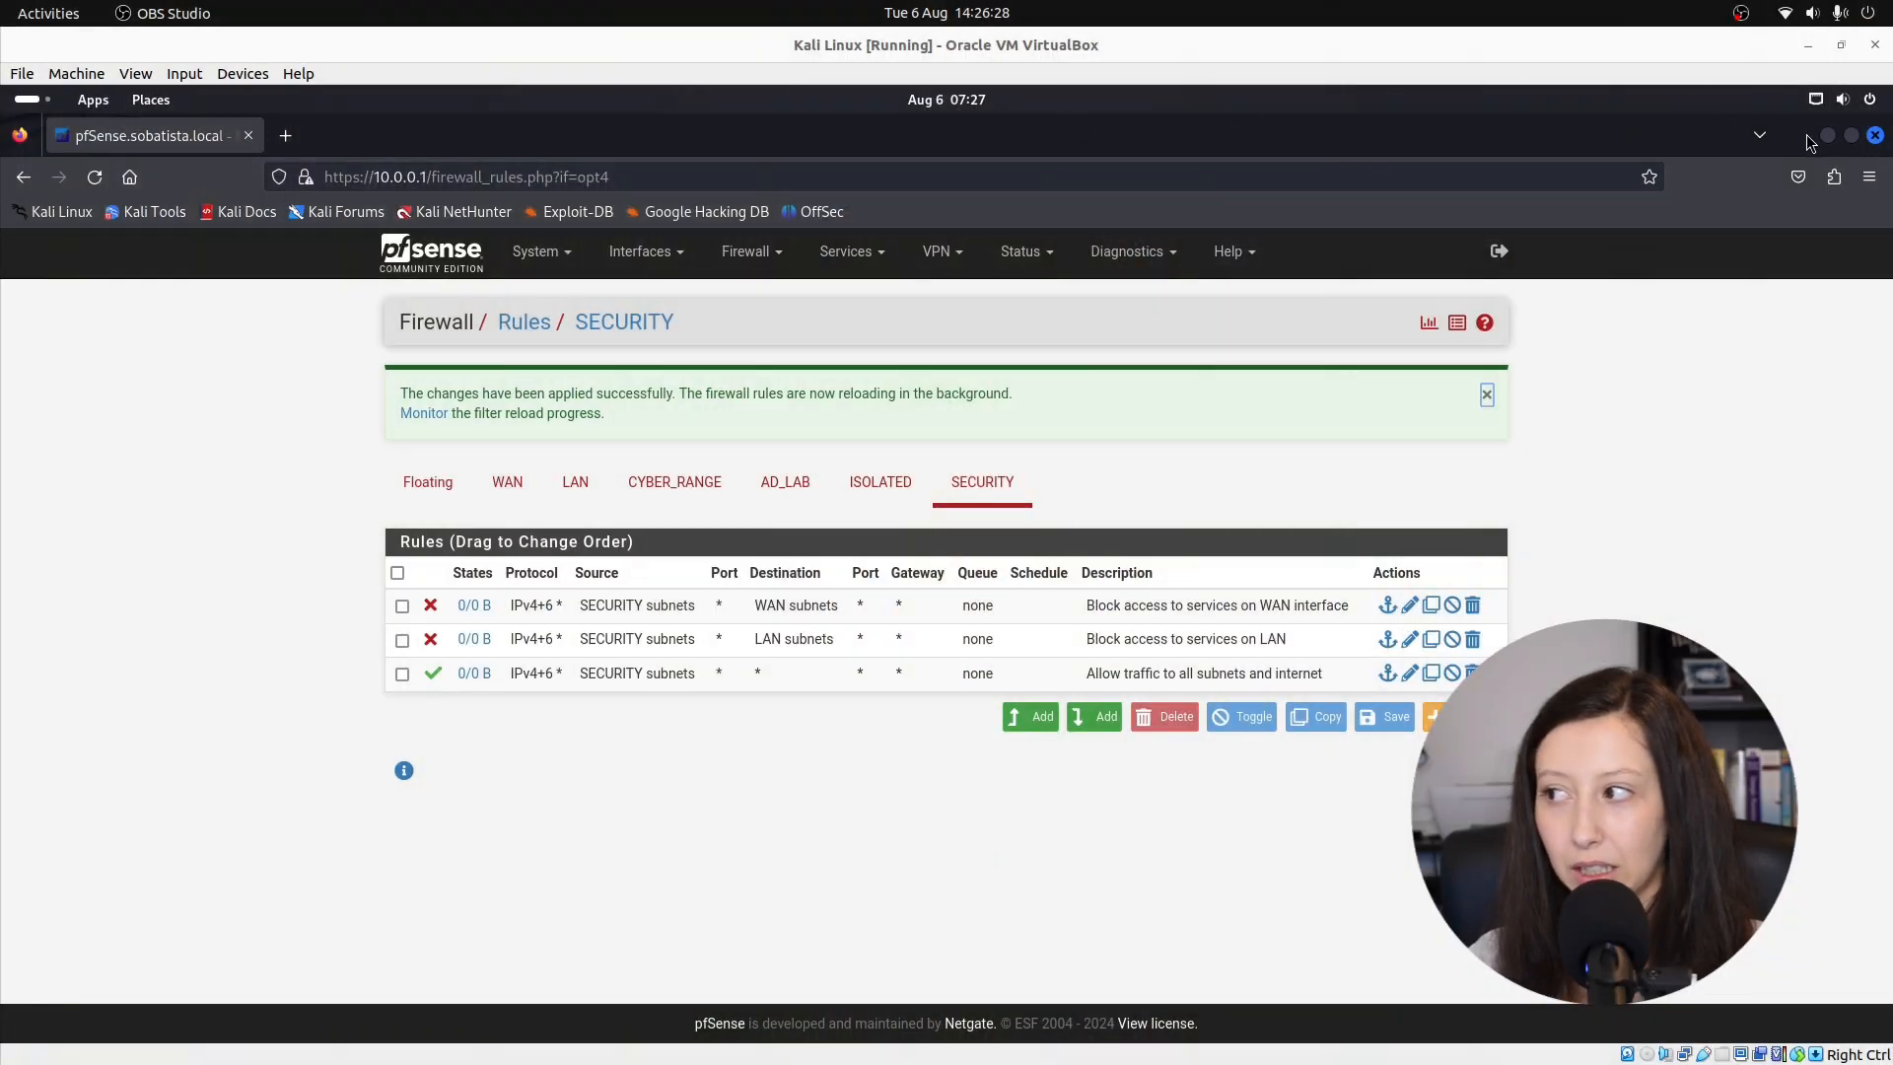
pyautogui.click(1828, 135)
pyautogui.click(1809, 45)
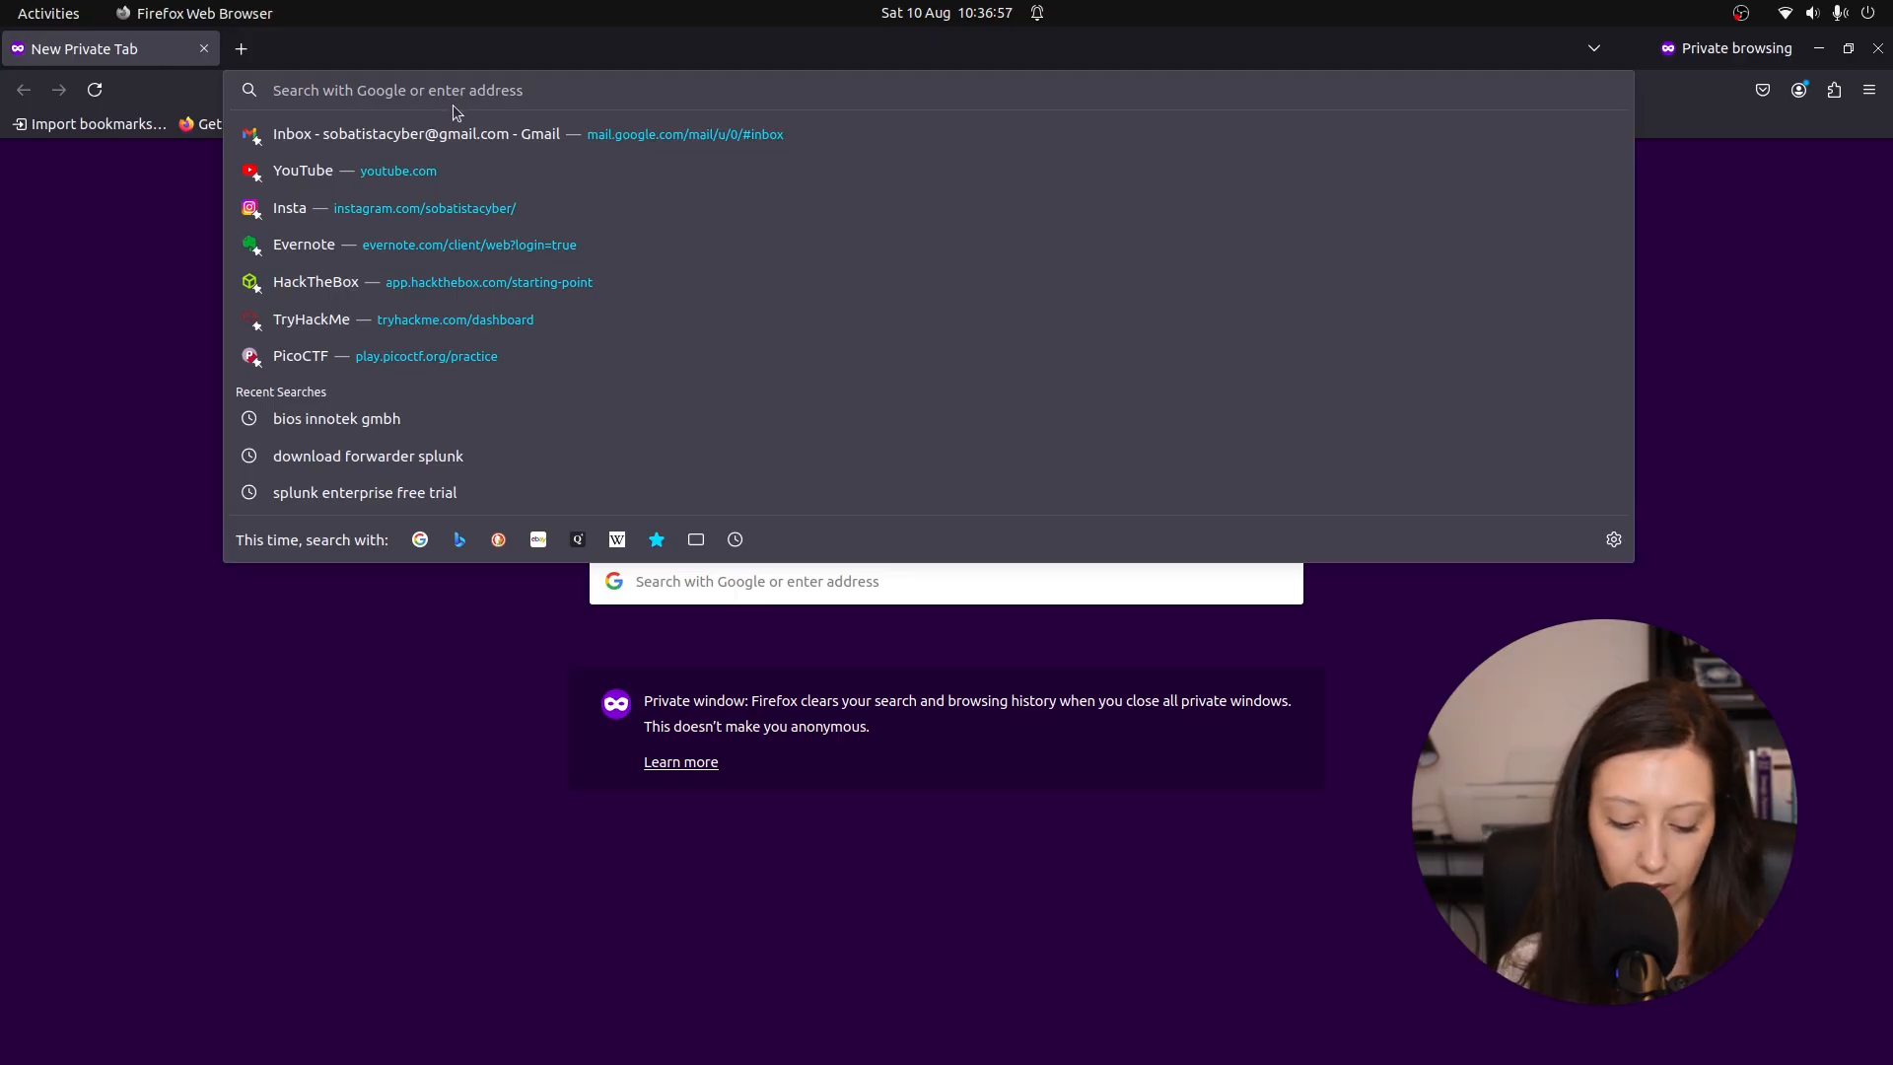
# Go from the Tsurugi Linux downloads page to download mirror 3 and highlight the hardware requirements.
pyautogui.write('tsurugi')
pyautogui.press('Down')
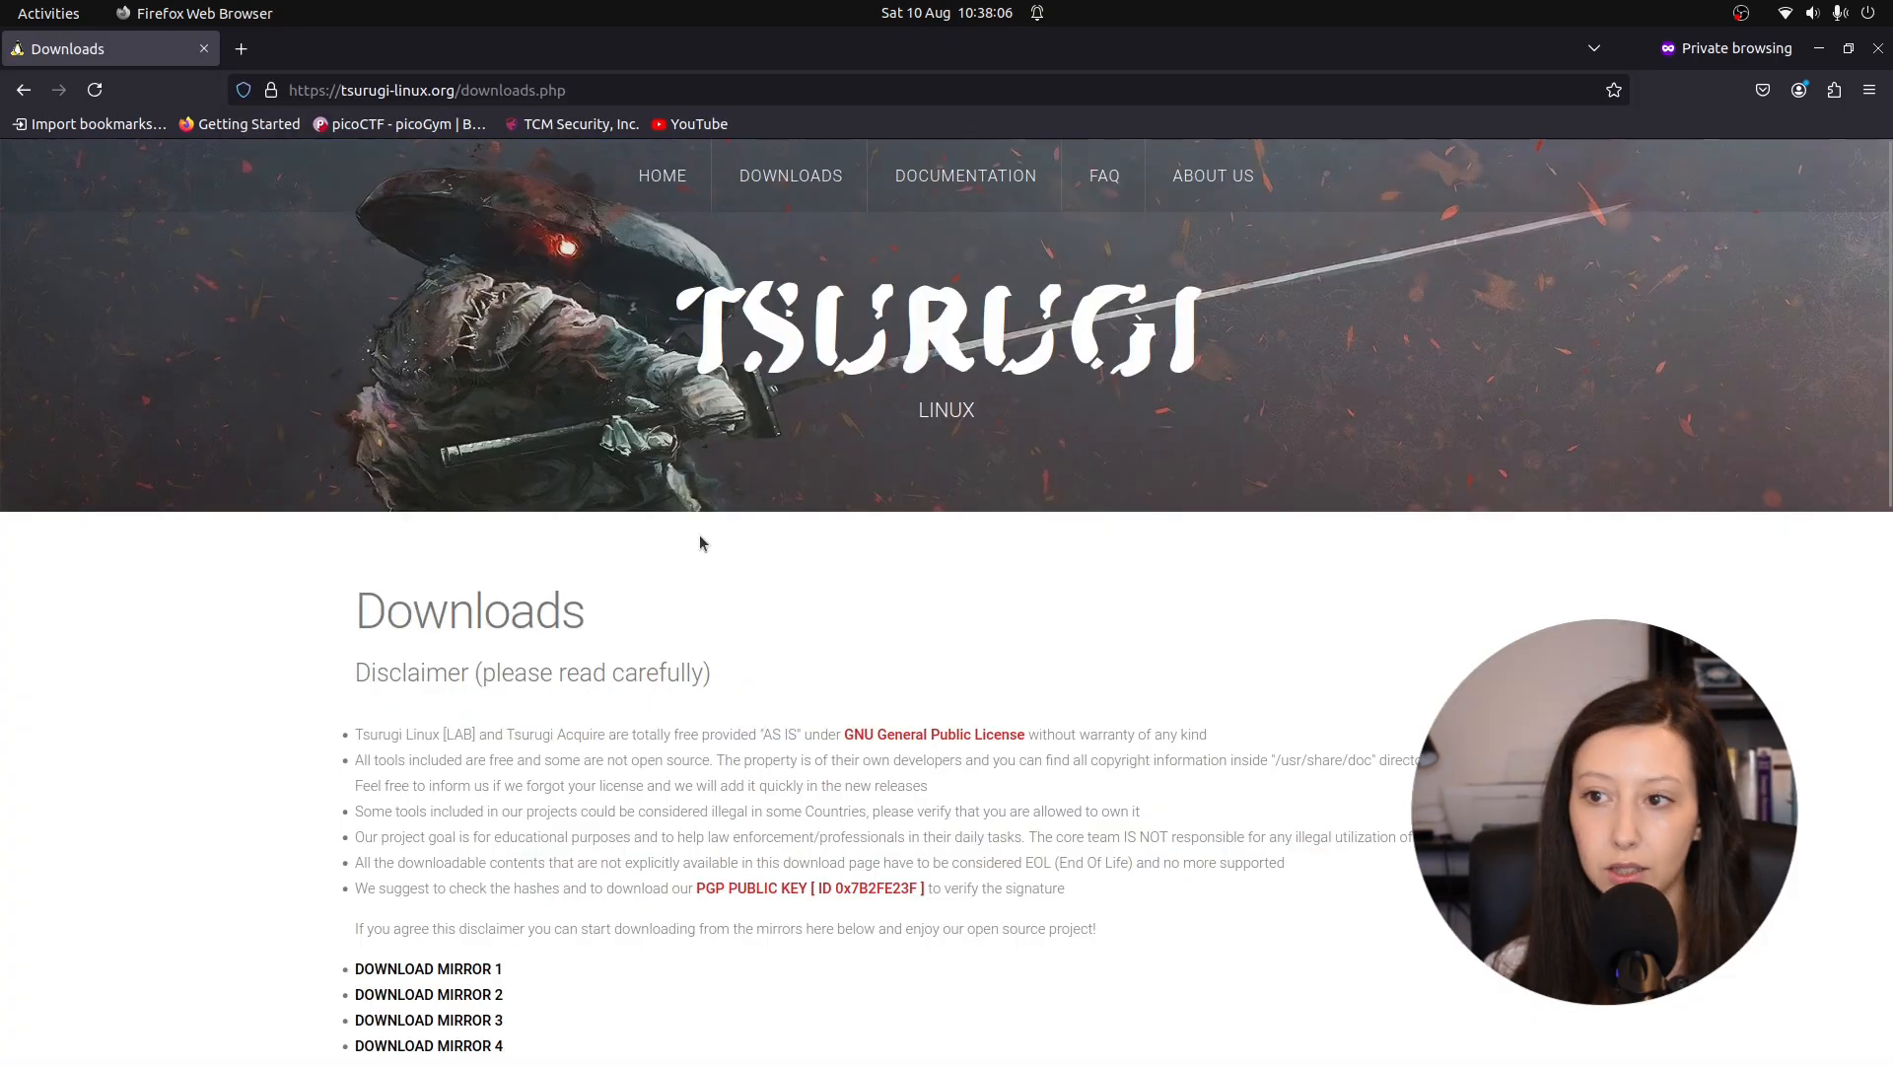
pyautogui.scroll(-5, 702, 541)
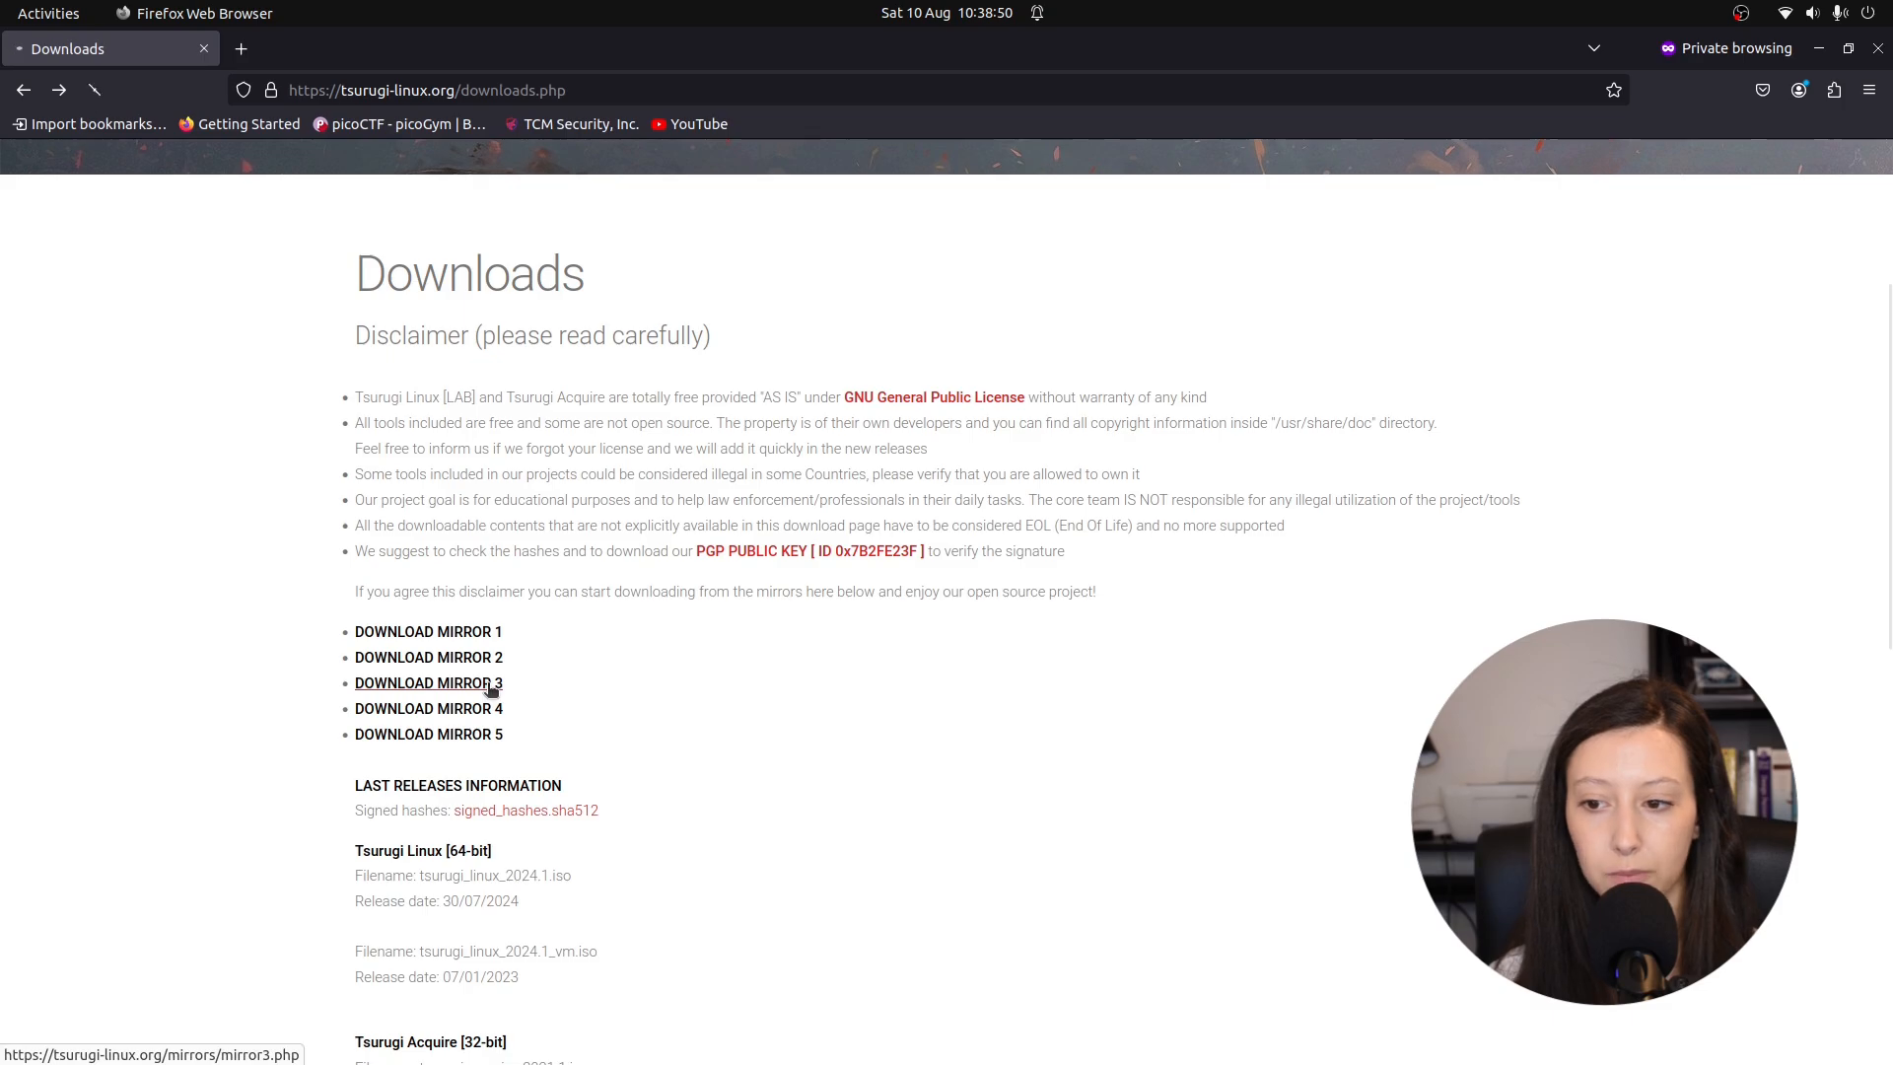
pyautogui.click(490, 685)
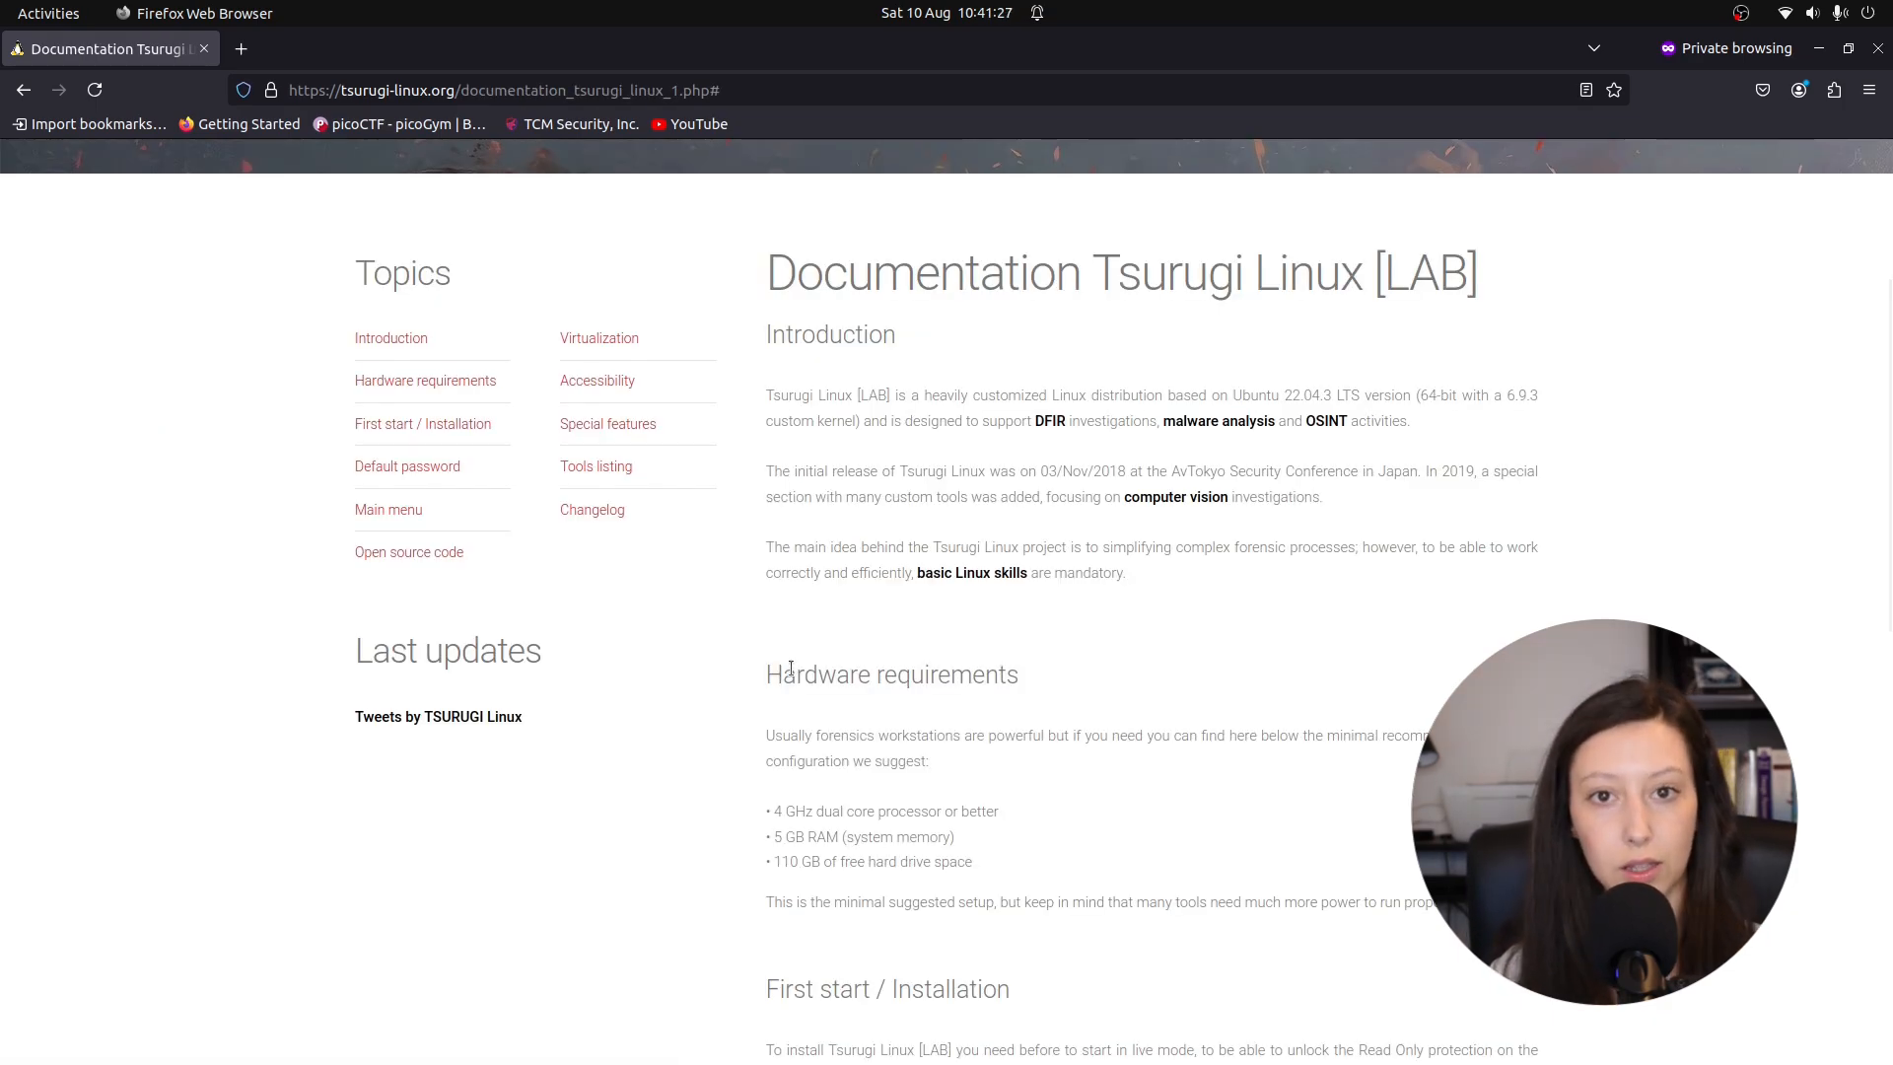
pyautogui.moveTo(754, 695); pyautogui.dragTo(1001, 682)
pyautogui.moveTo(765, 807); pyautogui.dragTo(997, 881)
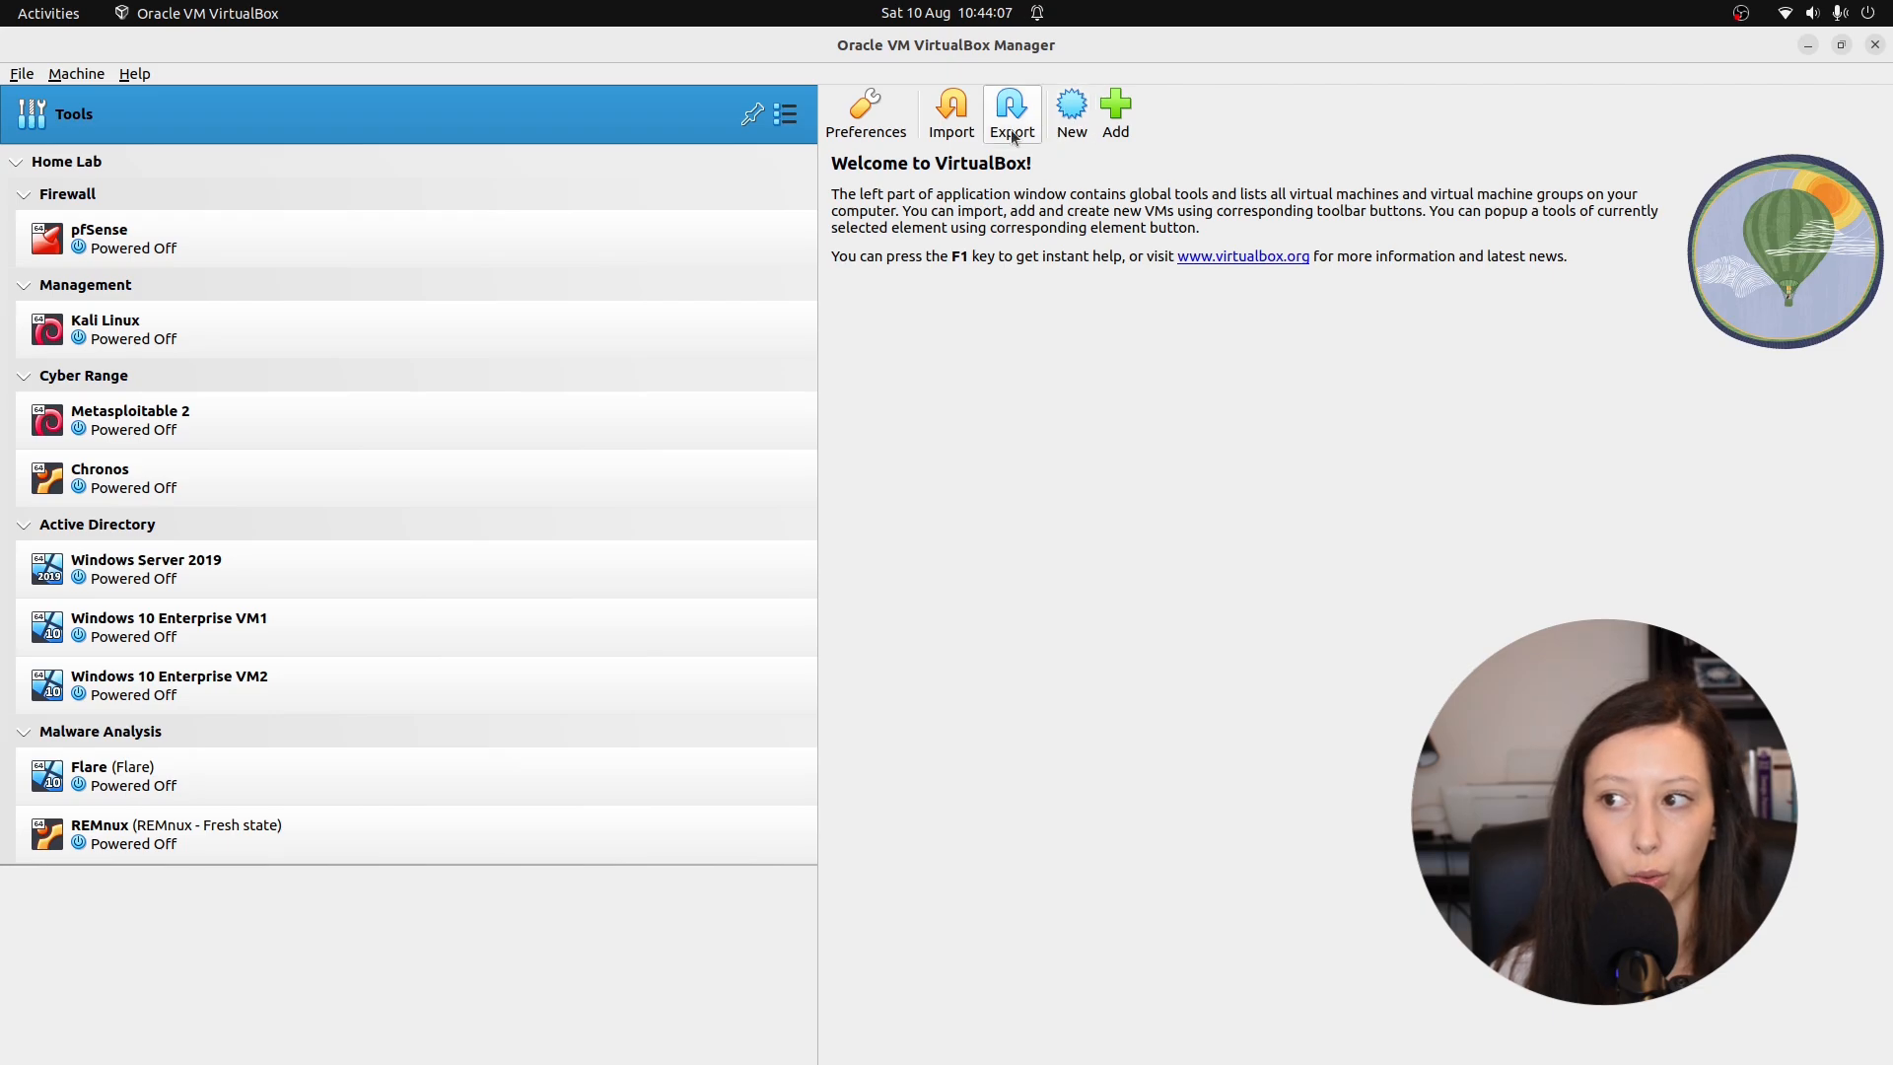
# Import tsurugi_linux_2024.1_vm.ova from Downloads with the policy to generate new MAC addresses for all adapters.
pyautogui.click(952, 108)
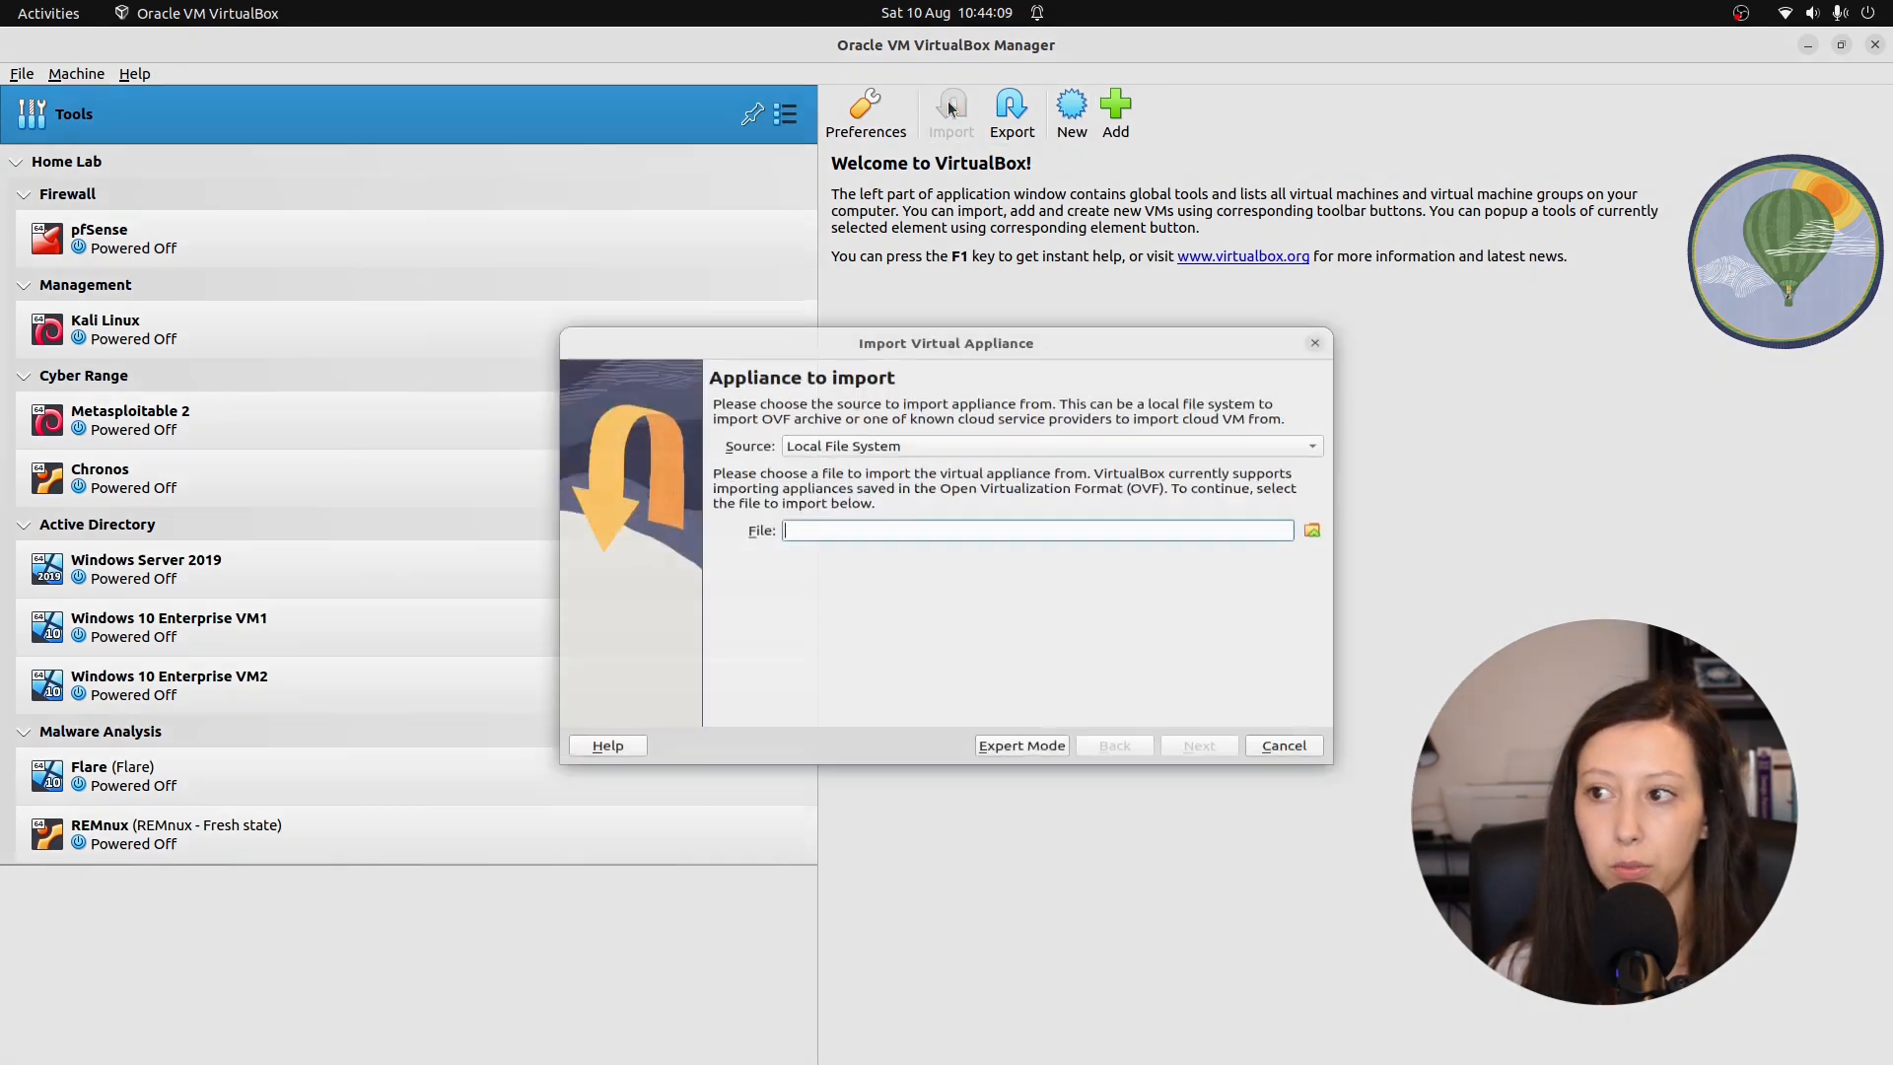
pyautogui.click(1309, 528)
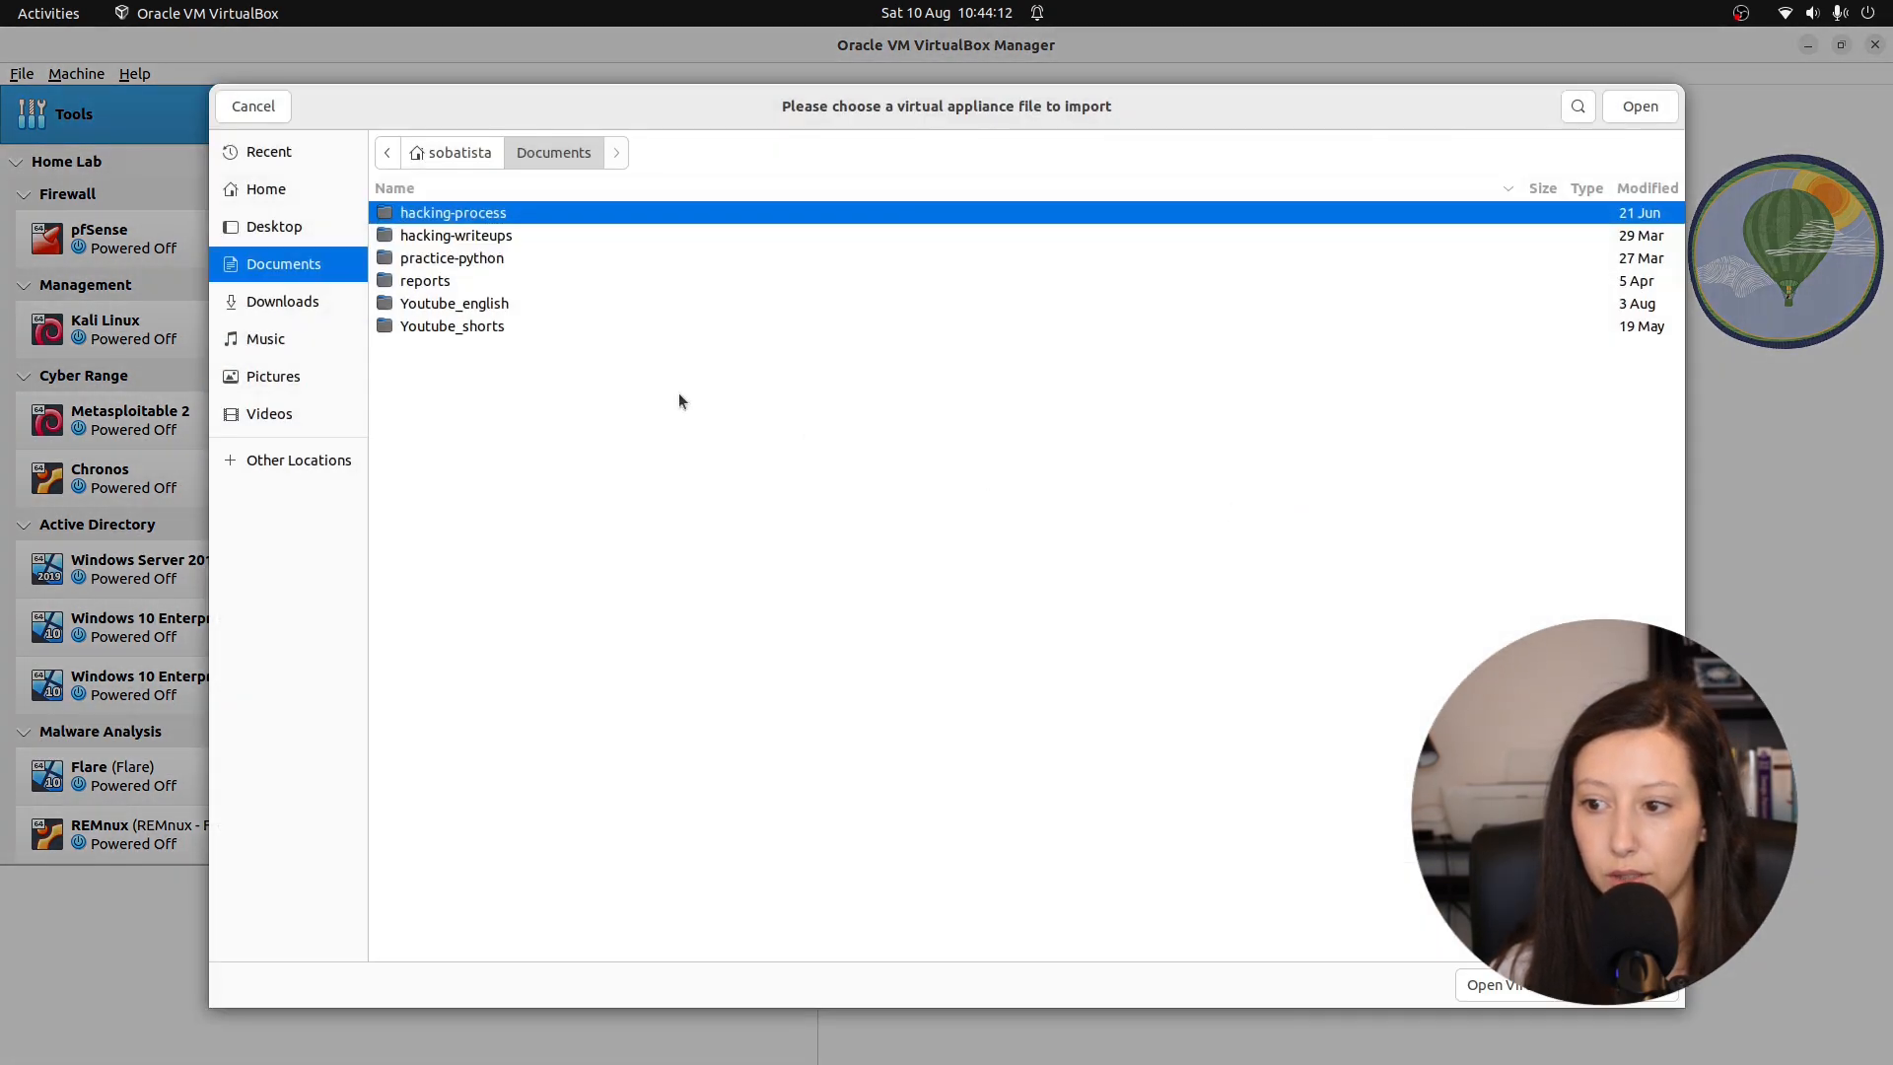
pyautogui.click(356, 306)
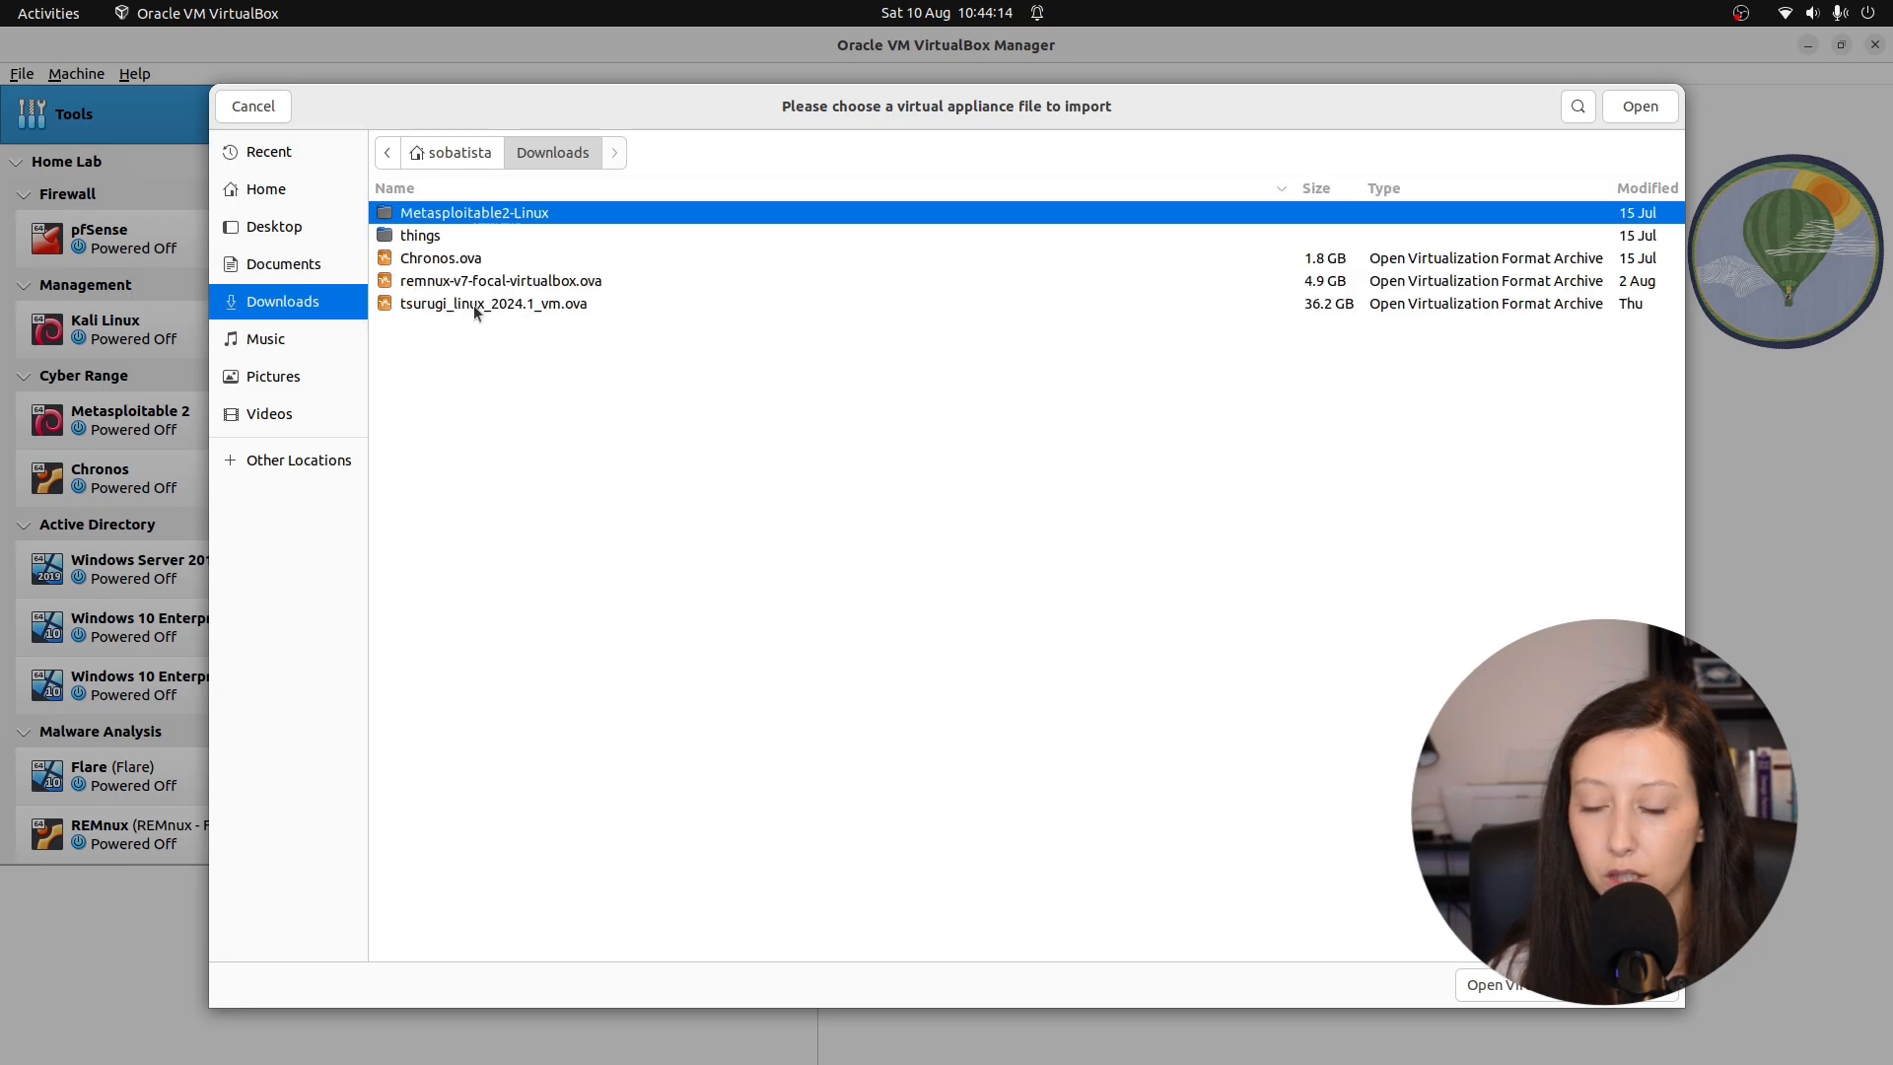
pyautogui.click(570, 310)
pyautogui.click(1207, 775)
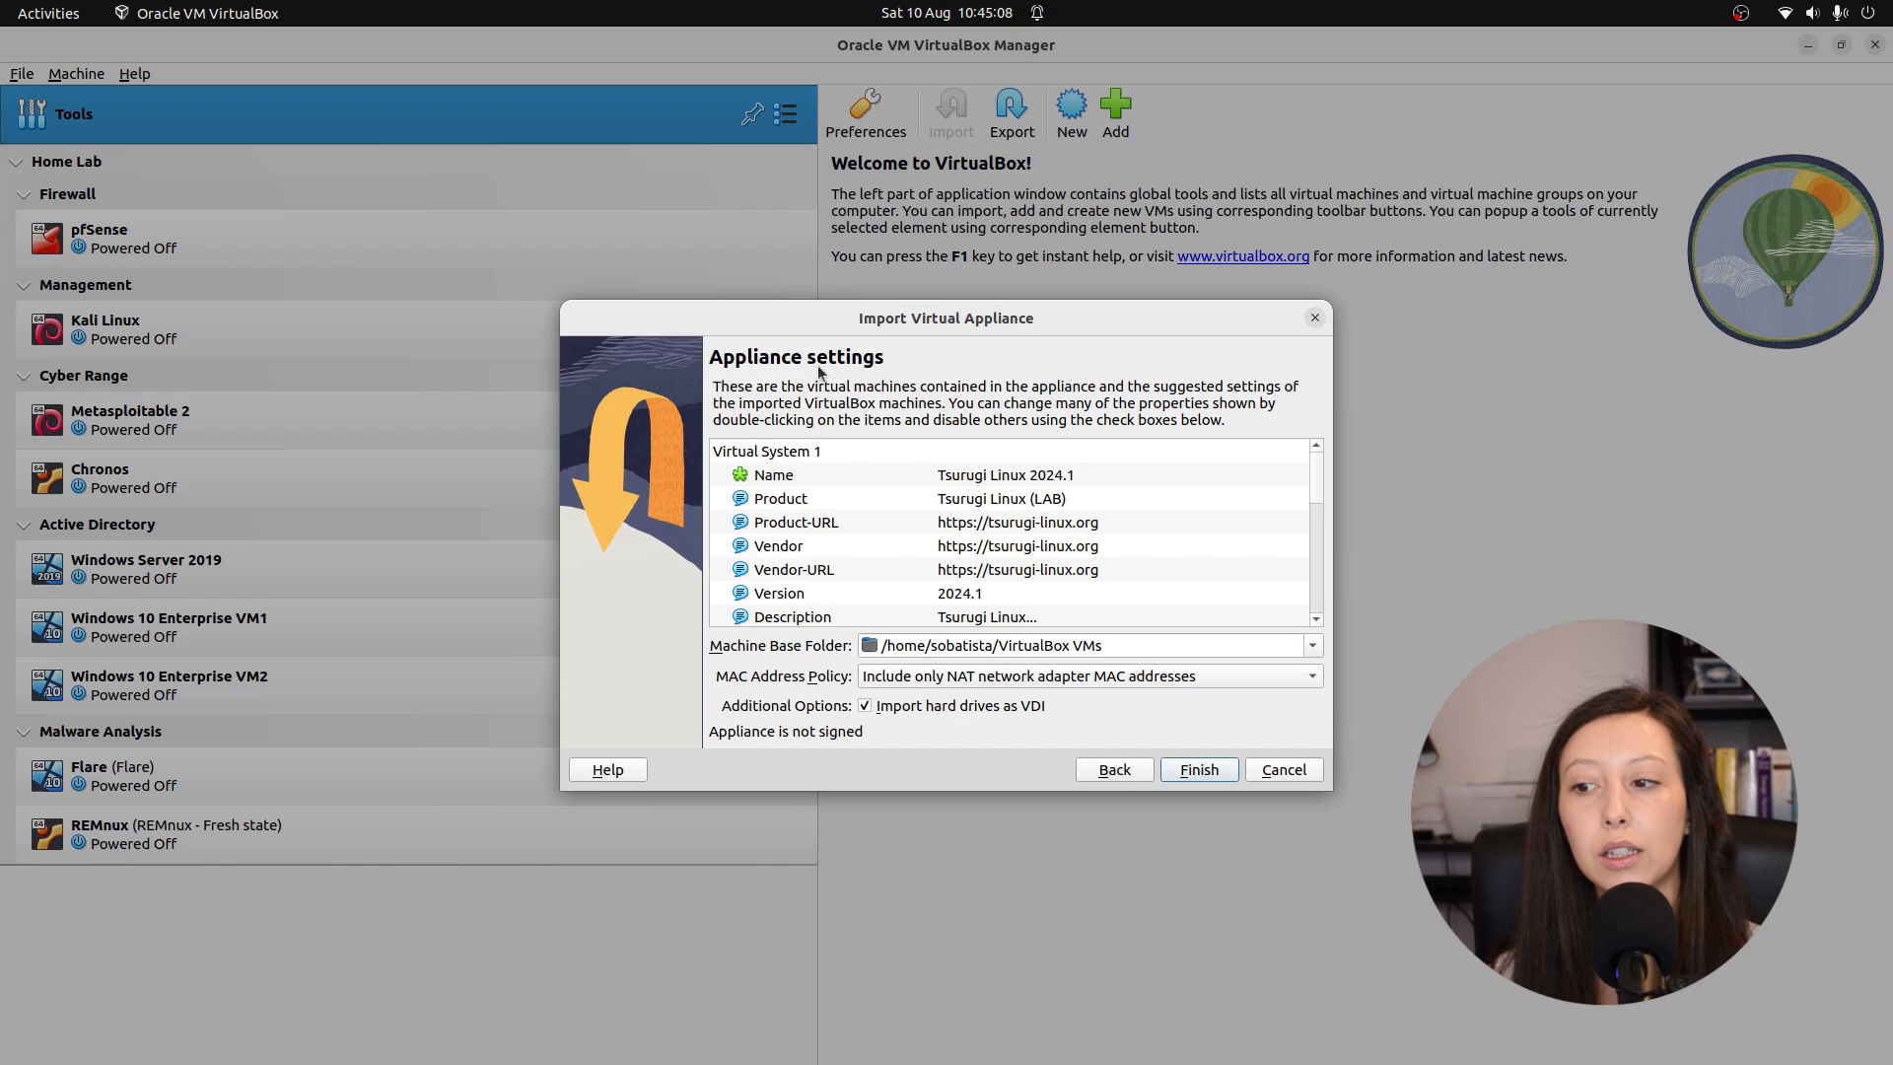
pyautogui.scroll(-2, 918, 569)
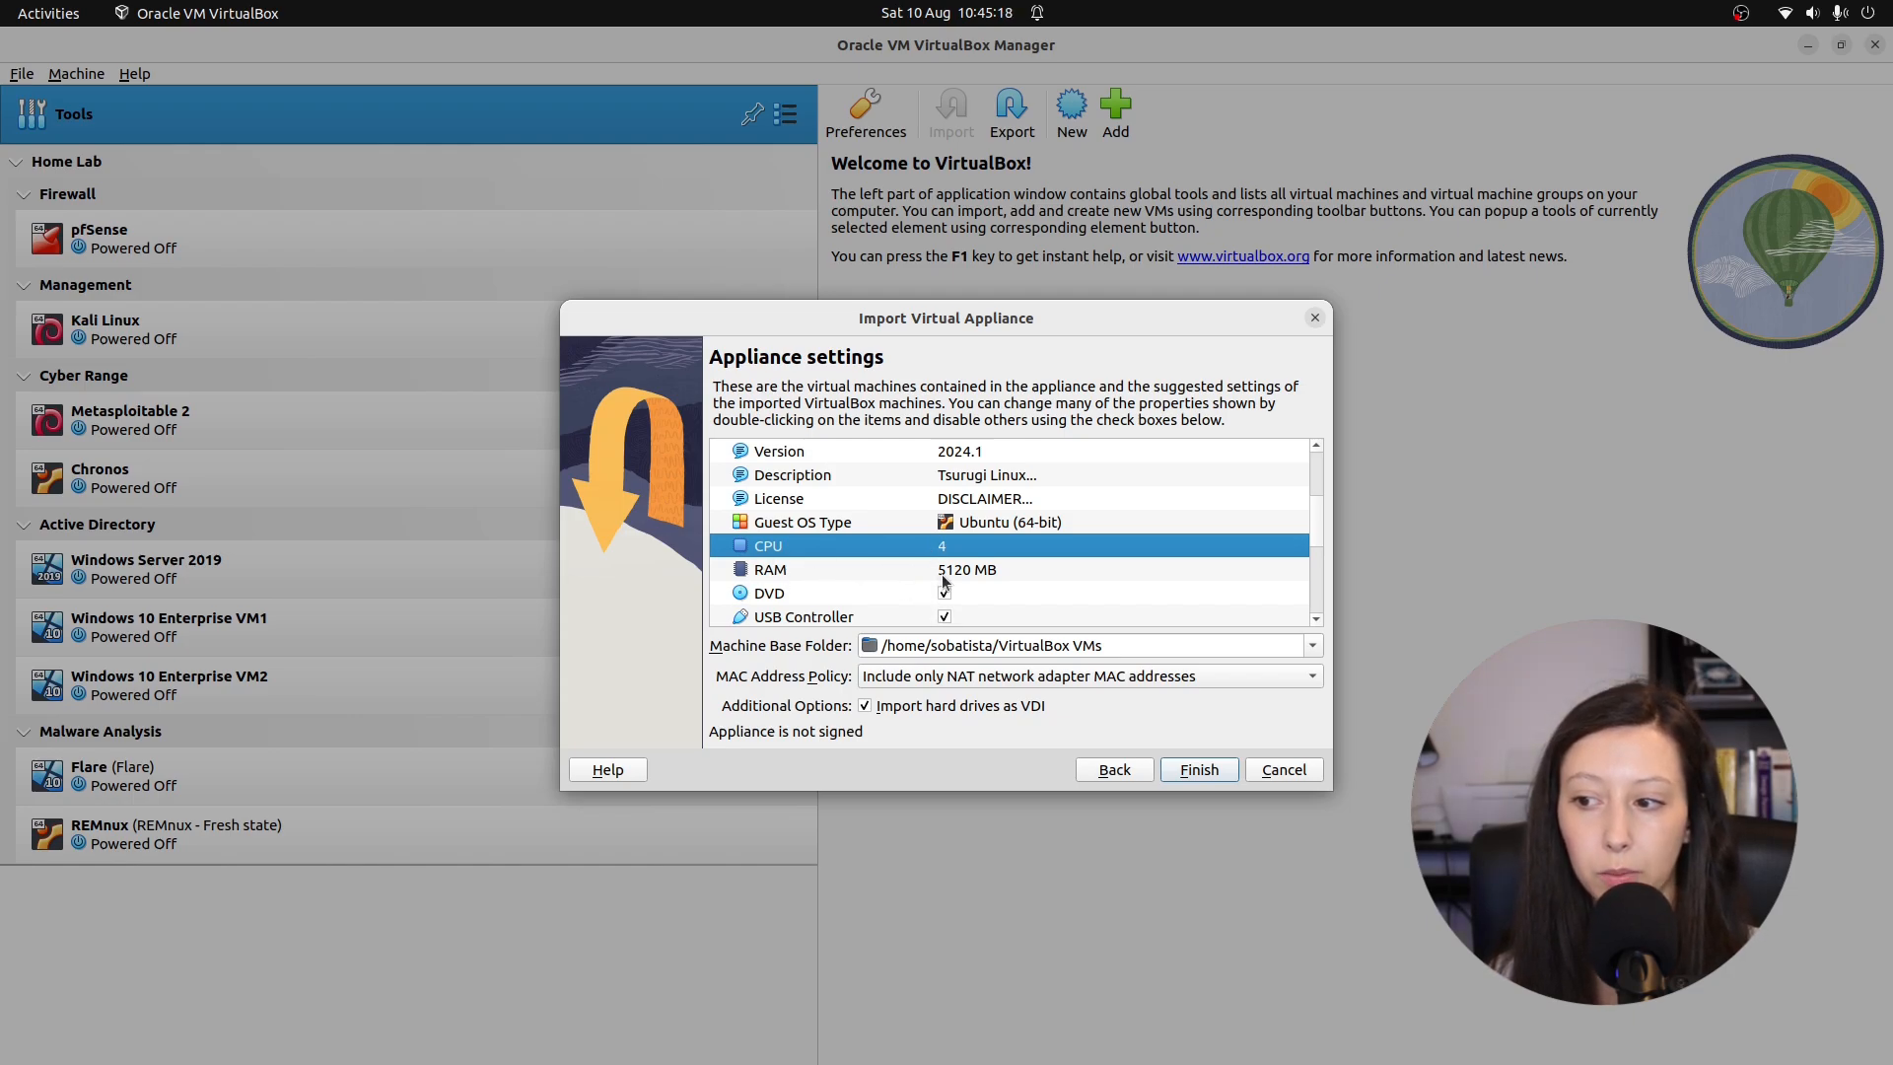
pyautogui.scroll(-3, 966, 572)
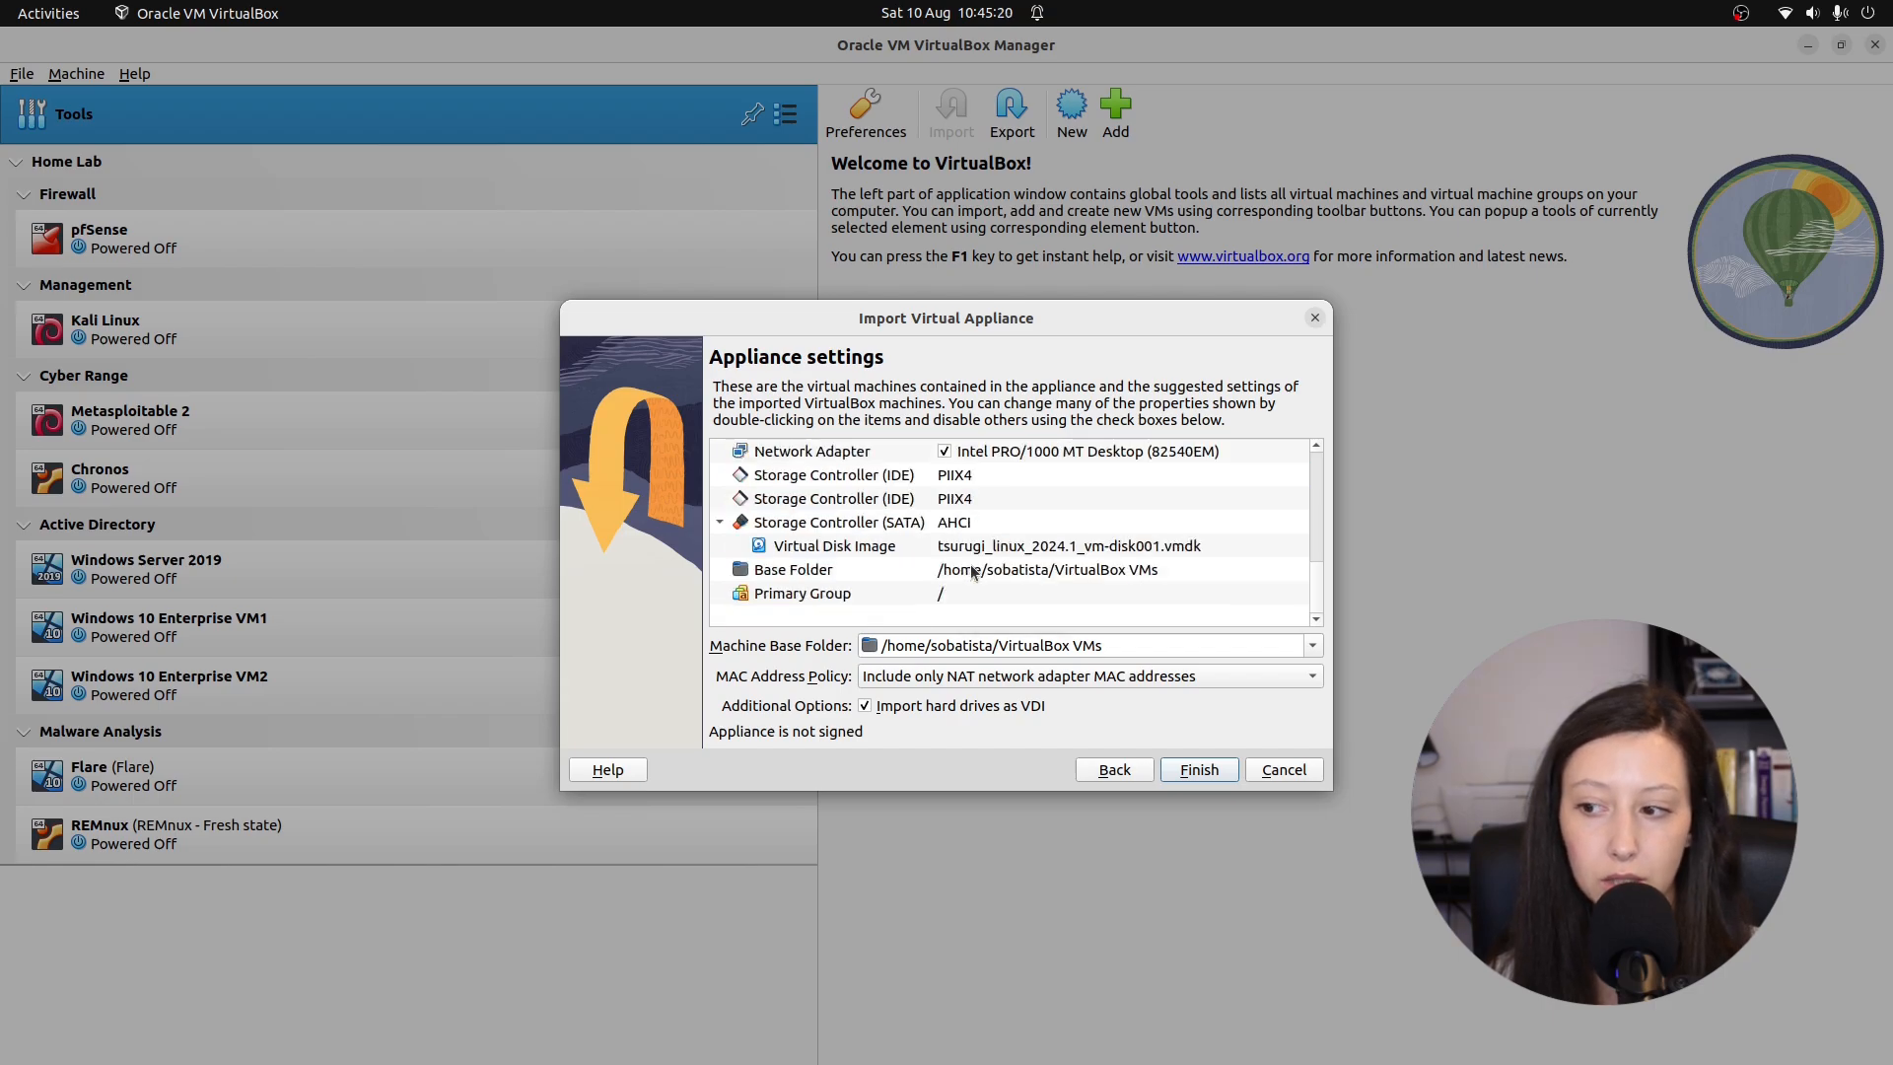
pyautogui.click(976, 677)
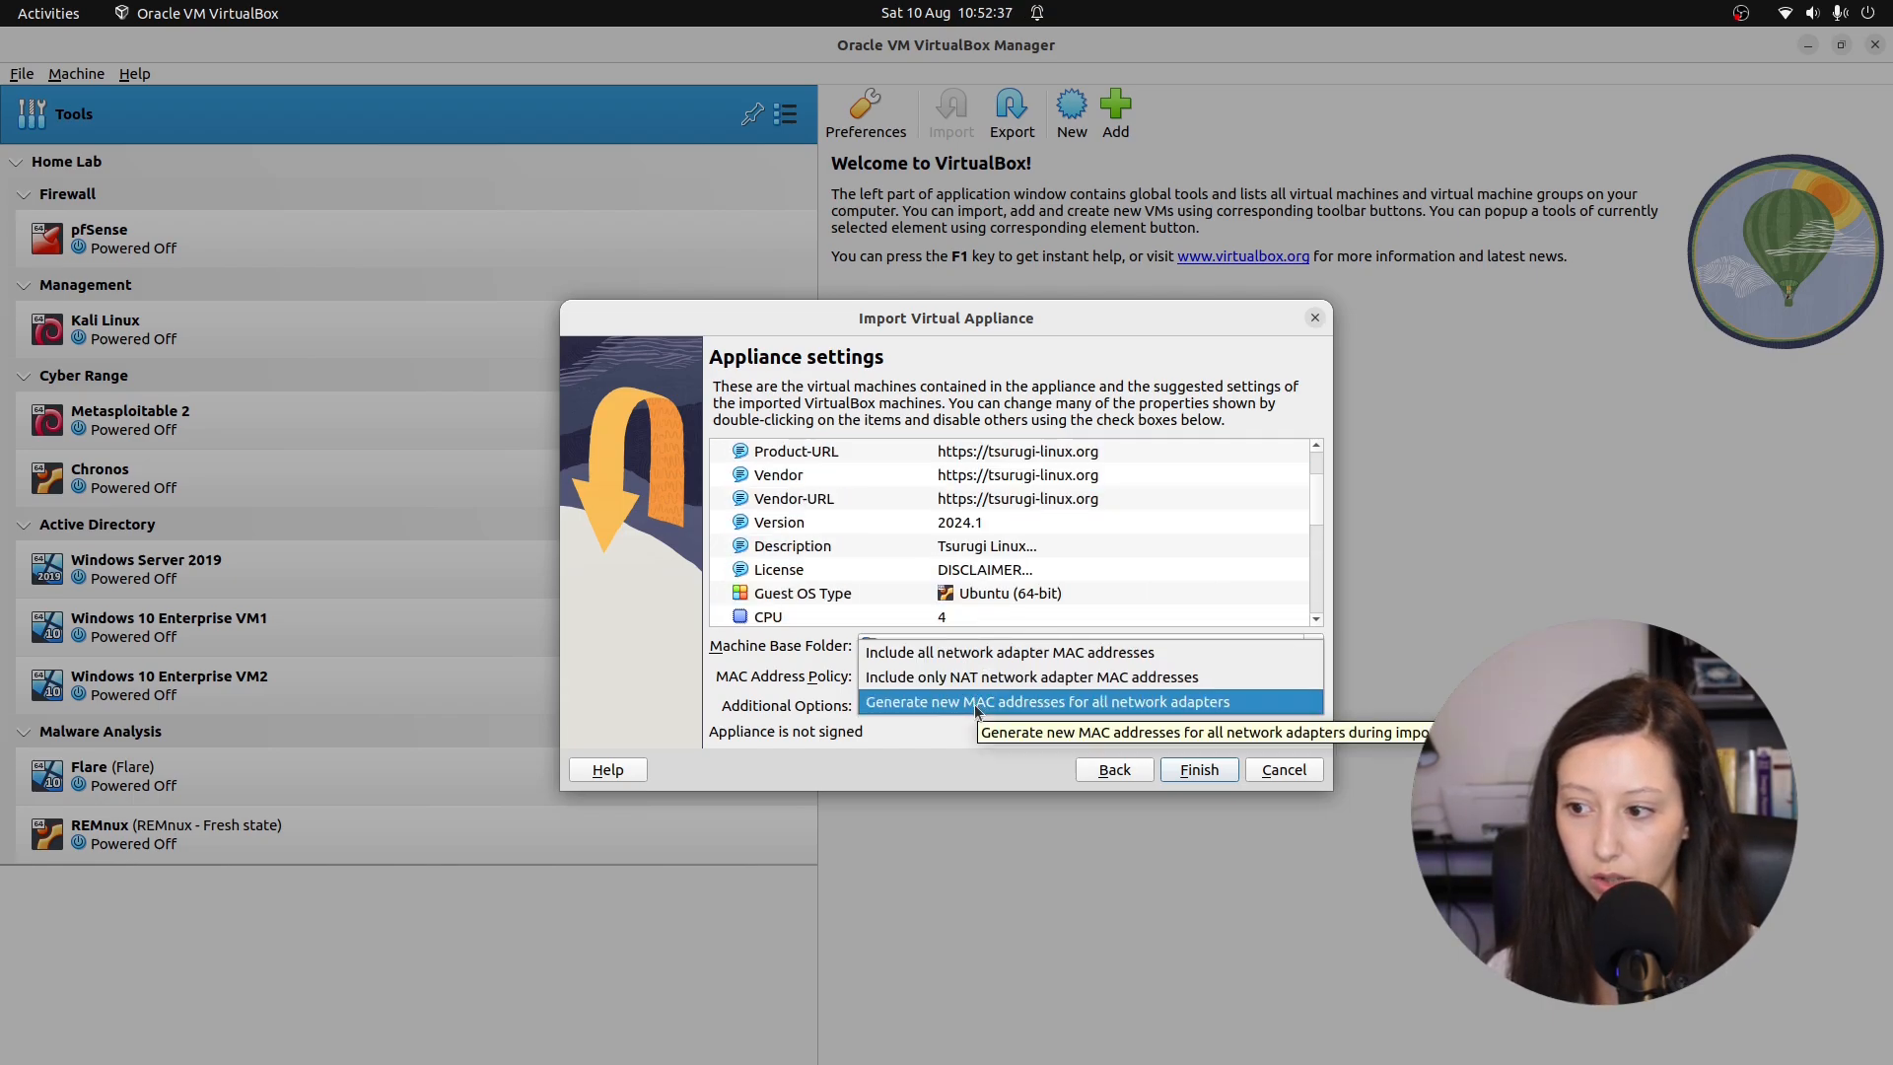
pyautogui.click(977, 702)
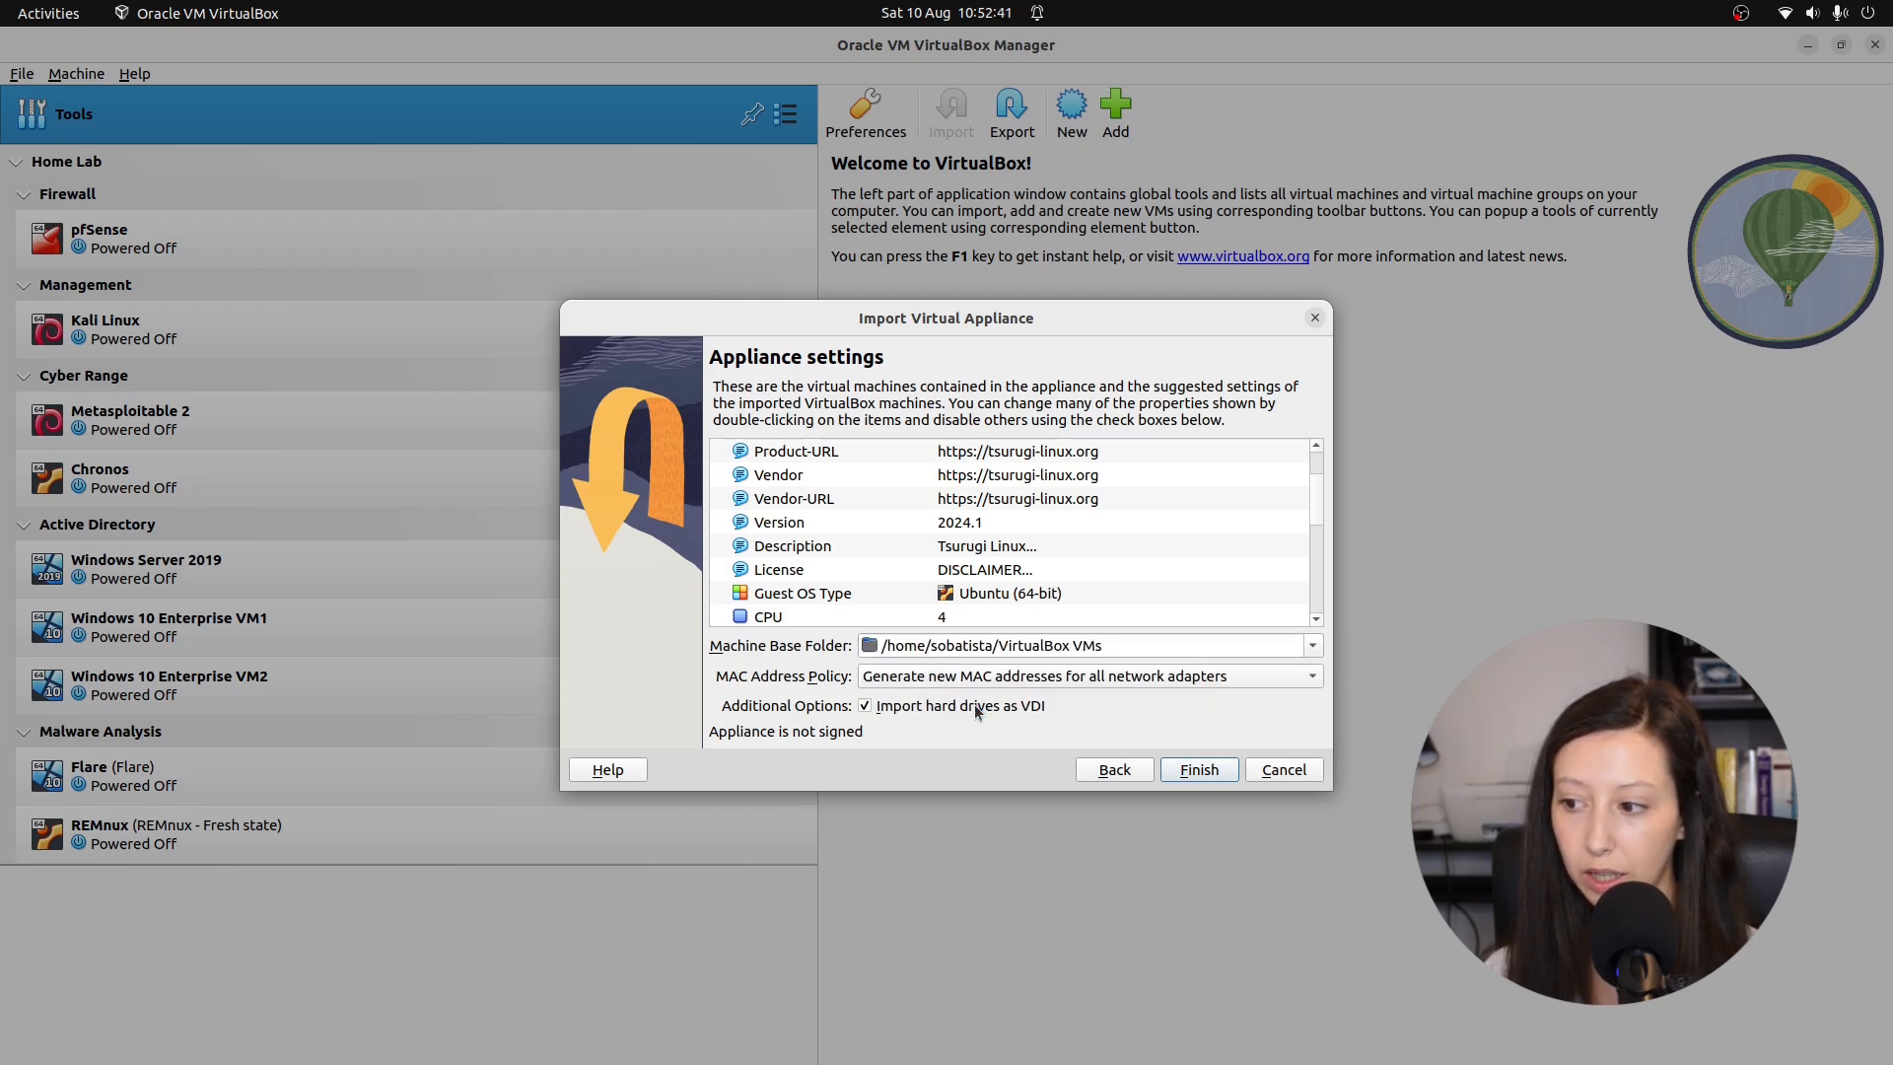
pyautogui.click(1166, 768)
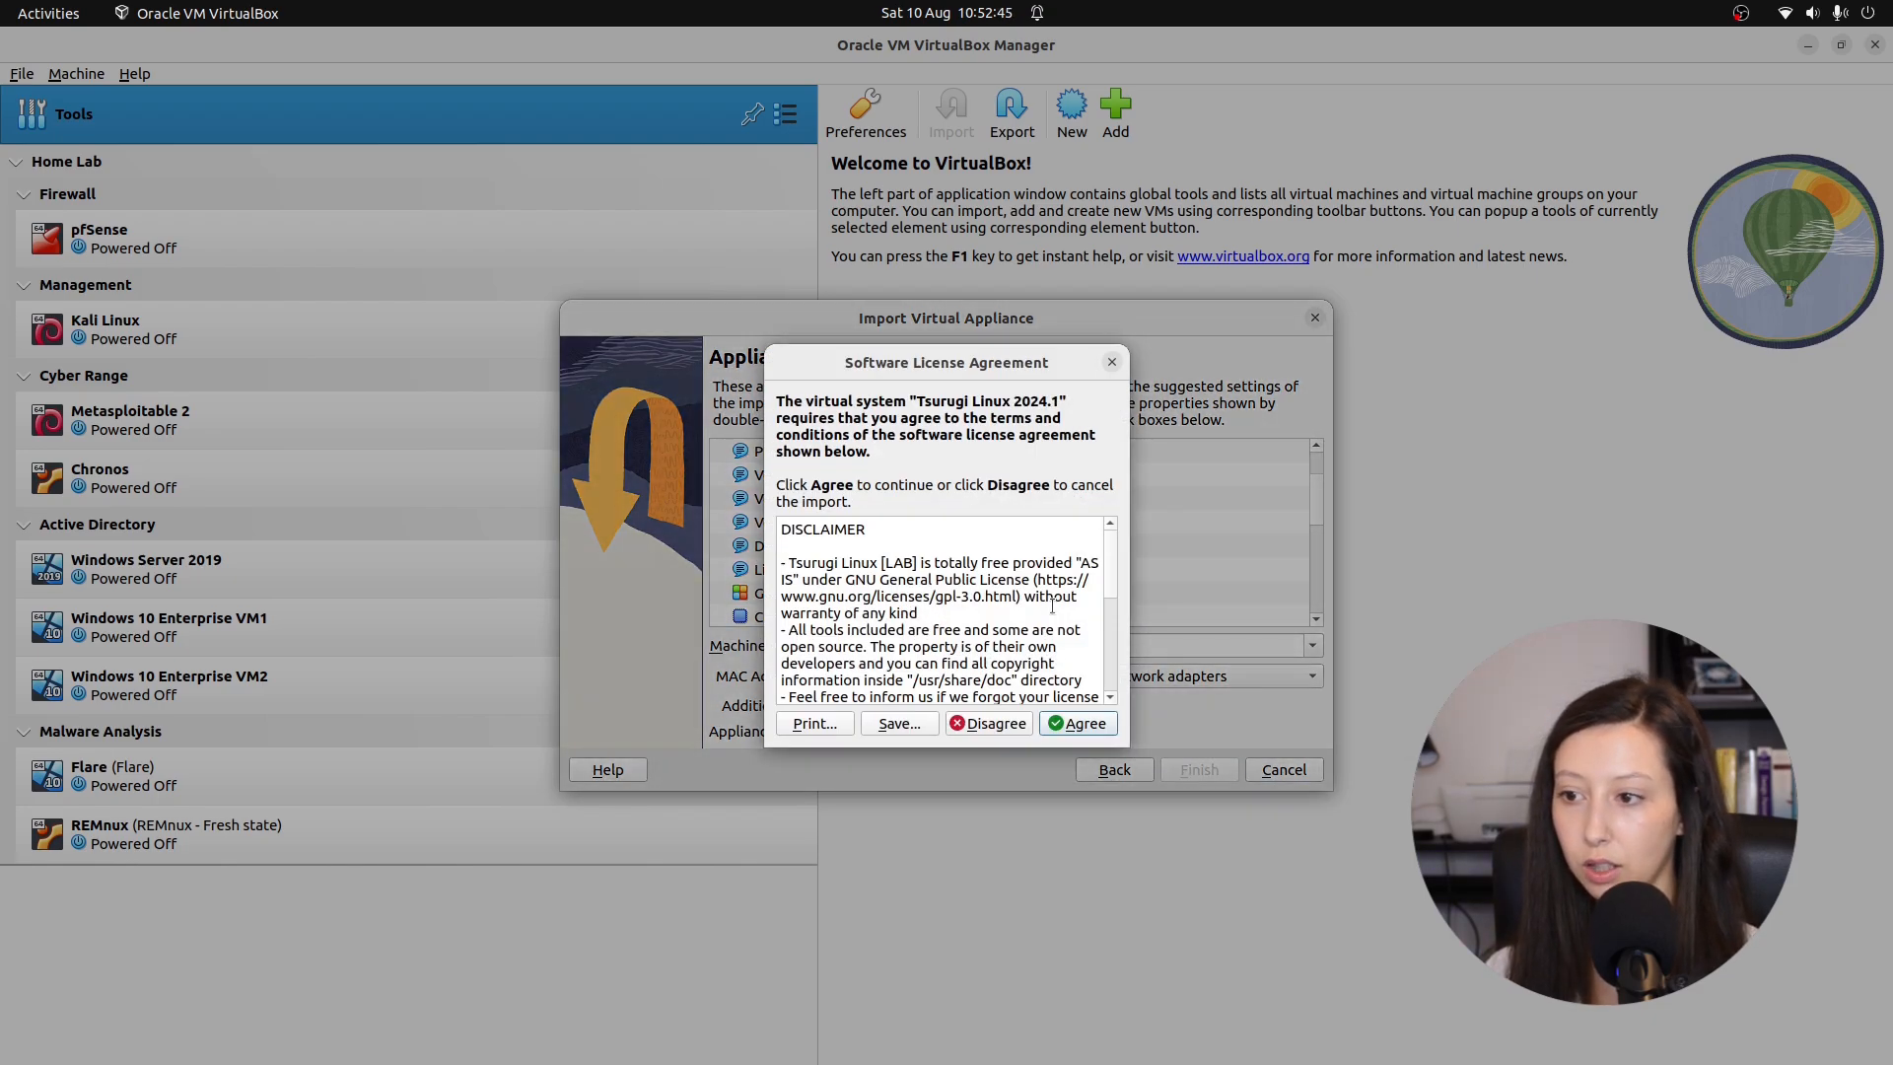
pyautogui.scroll(-3, 1052, 606)
# Accept the license to finish the import, then put Tsurugi Linux in a new group named Security.
pyautogui.click(1077, 724)
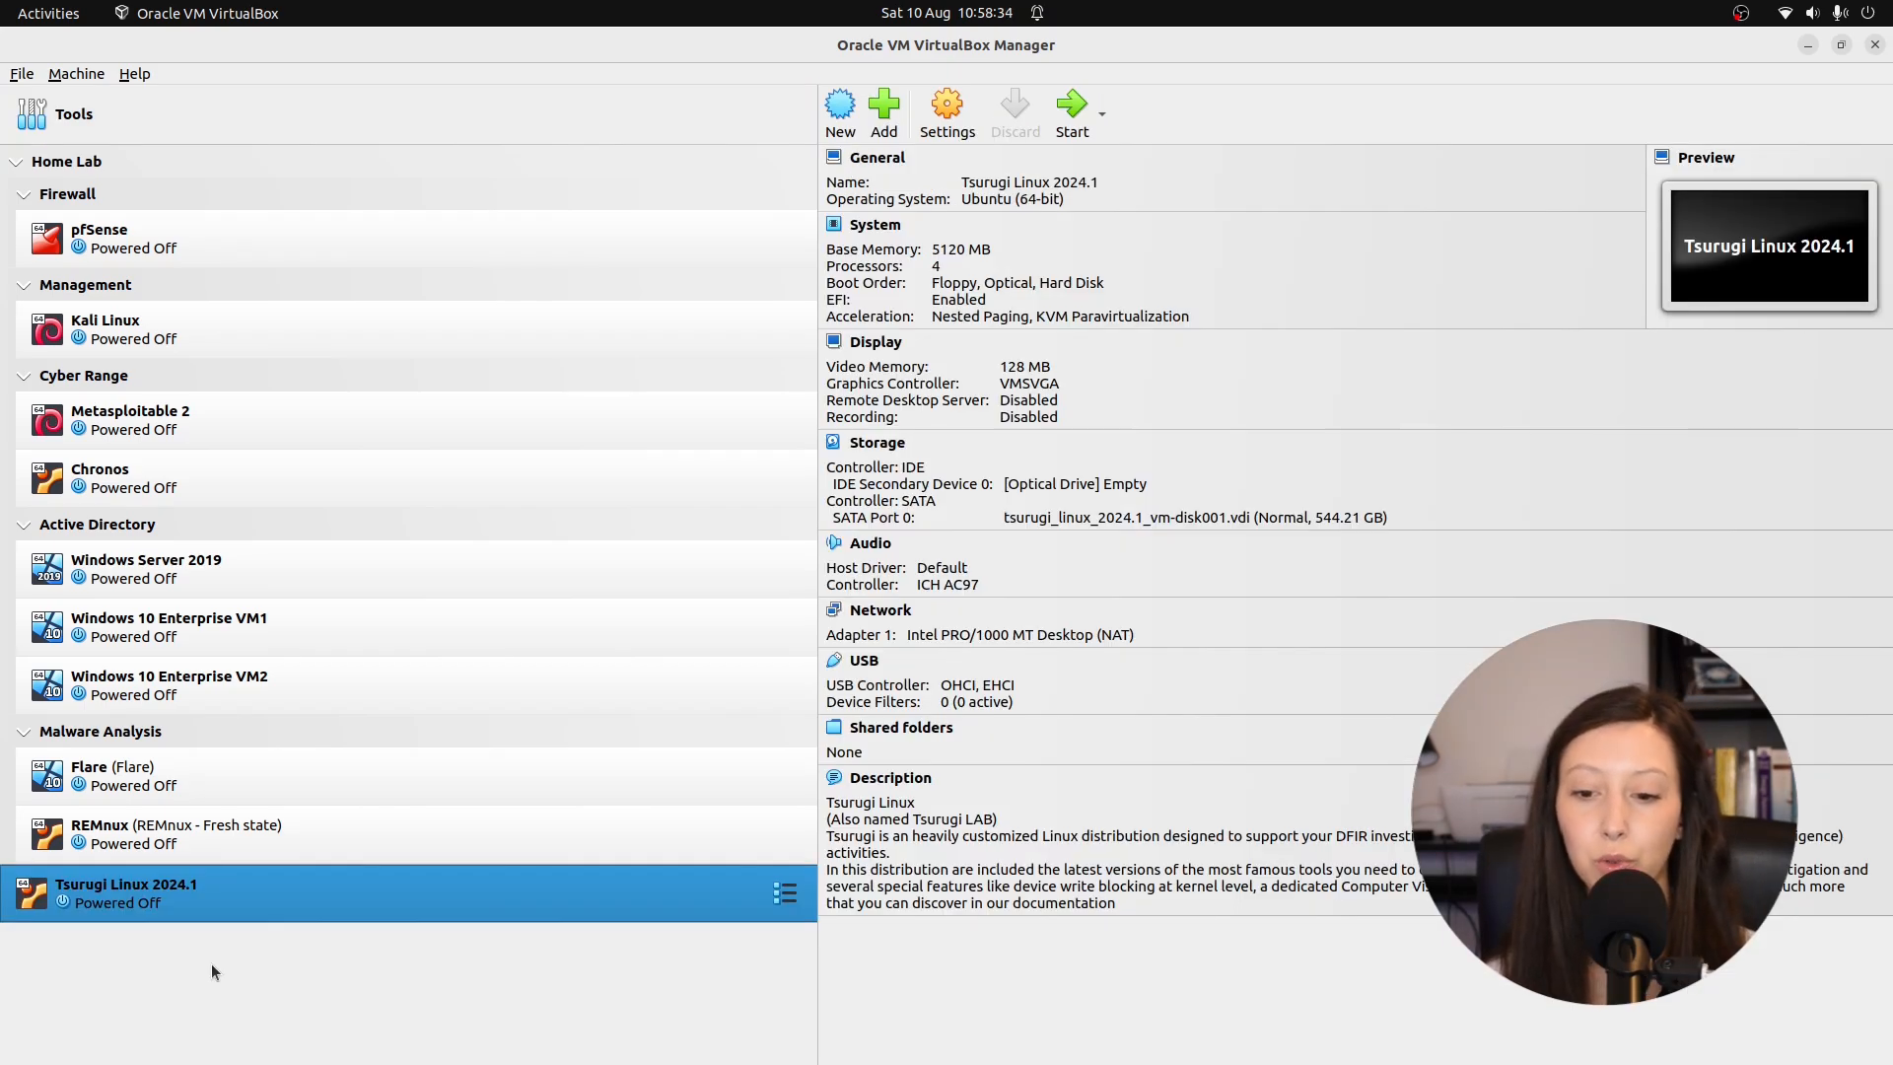
pyautogui.rightClick(277, 905)
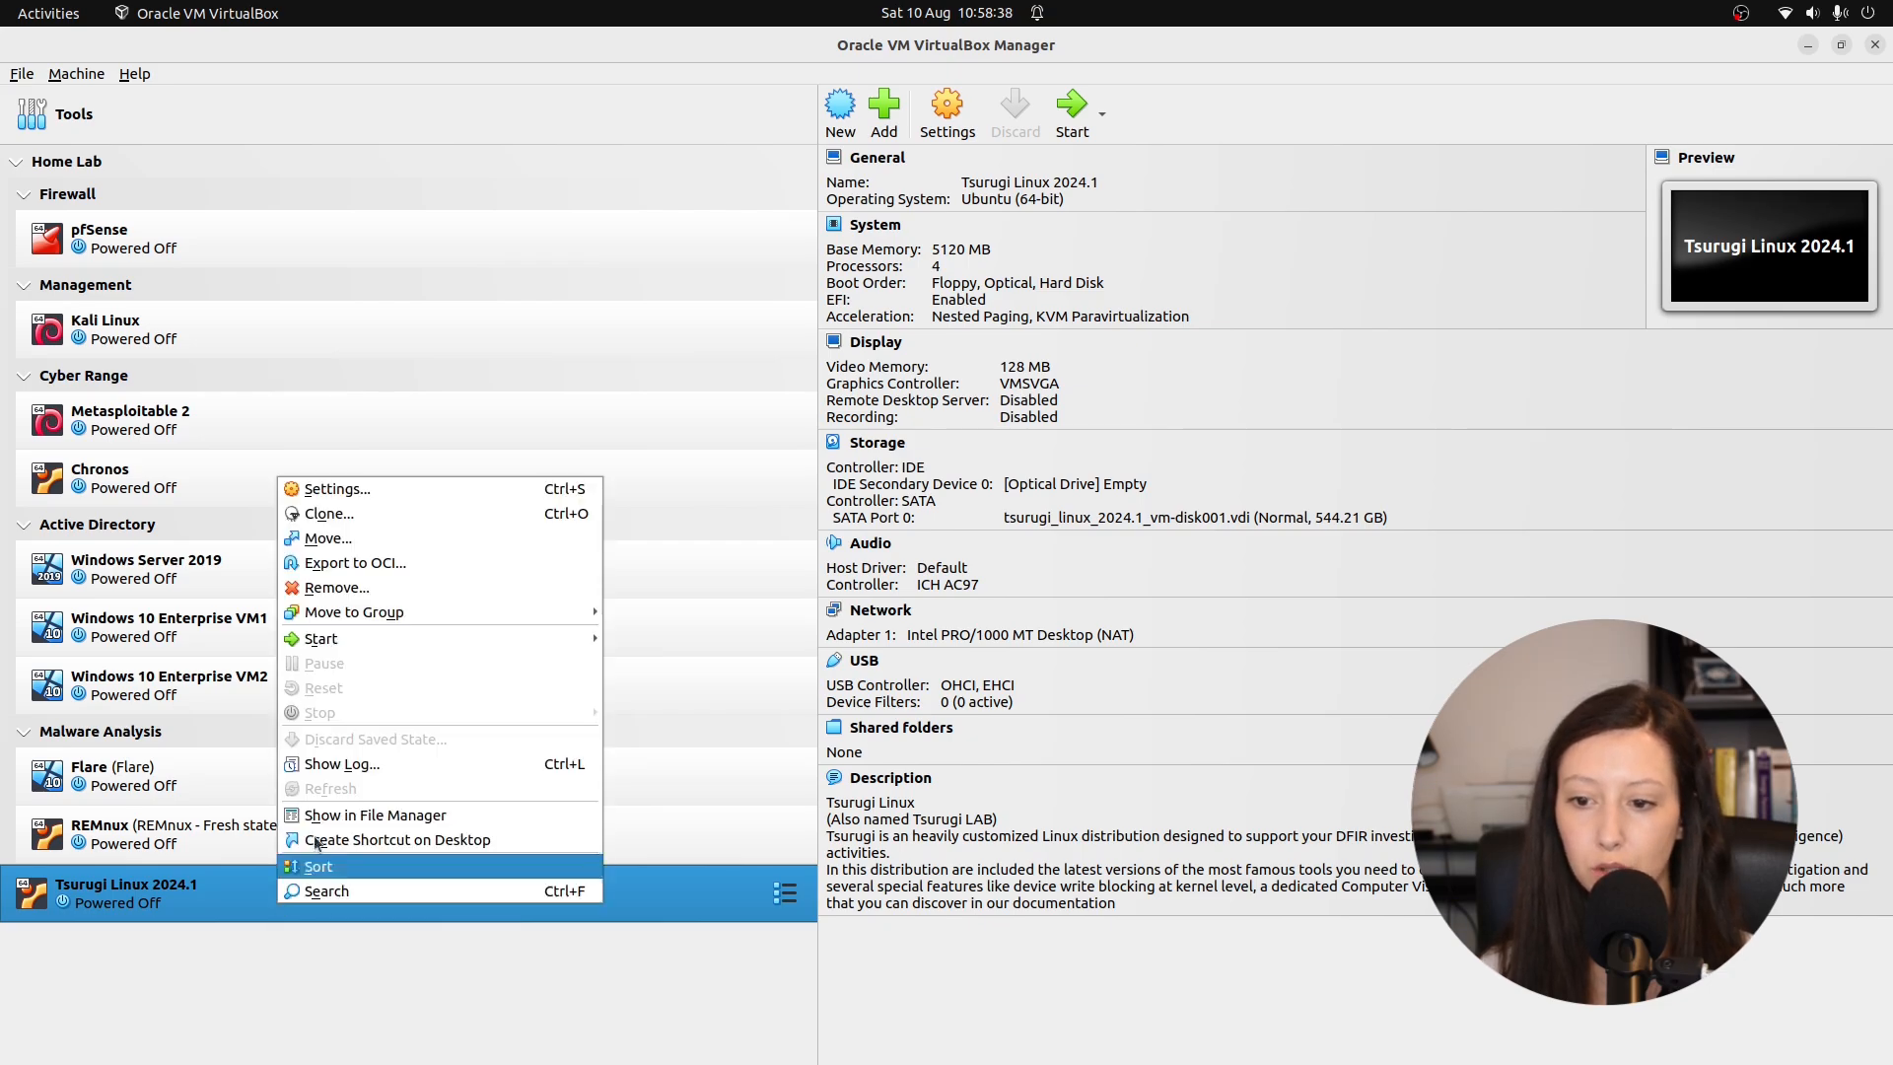
pyautogui.moveTo(375, 612)
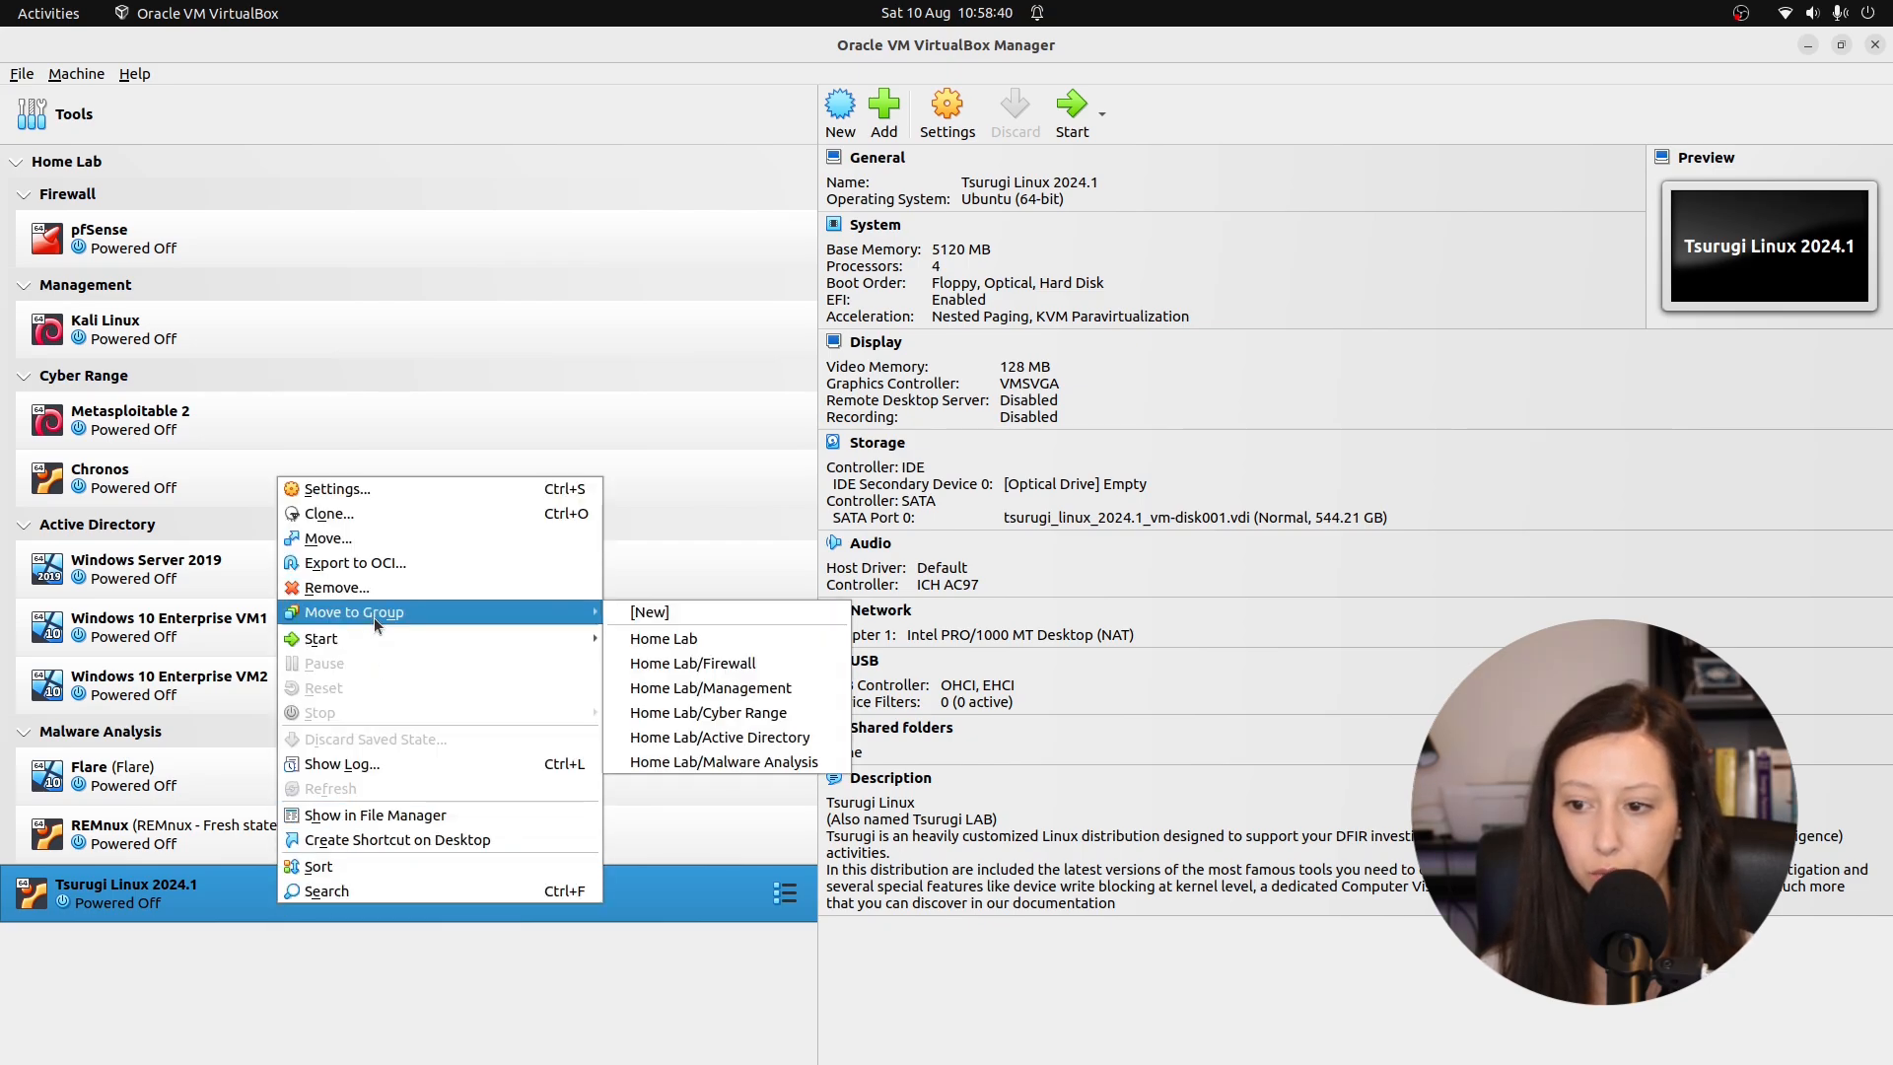
pyautogui.click(687, 613)
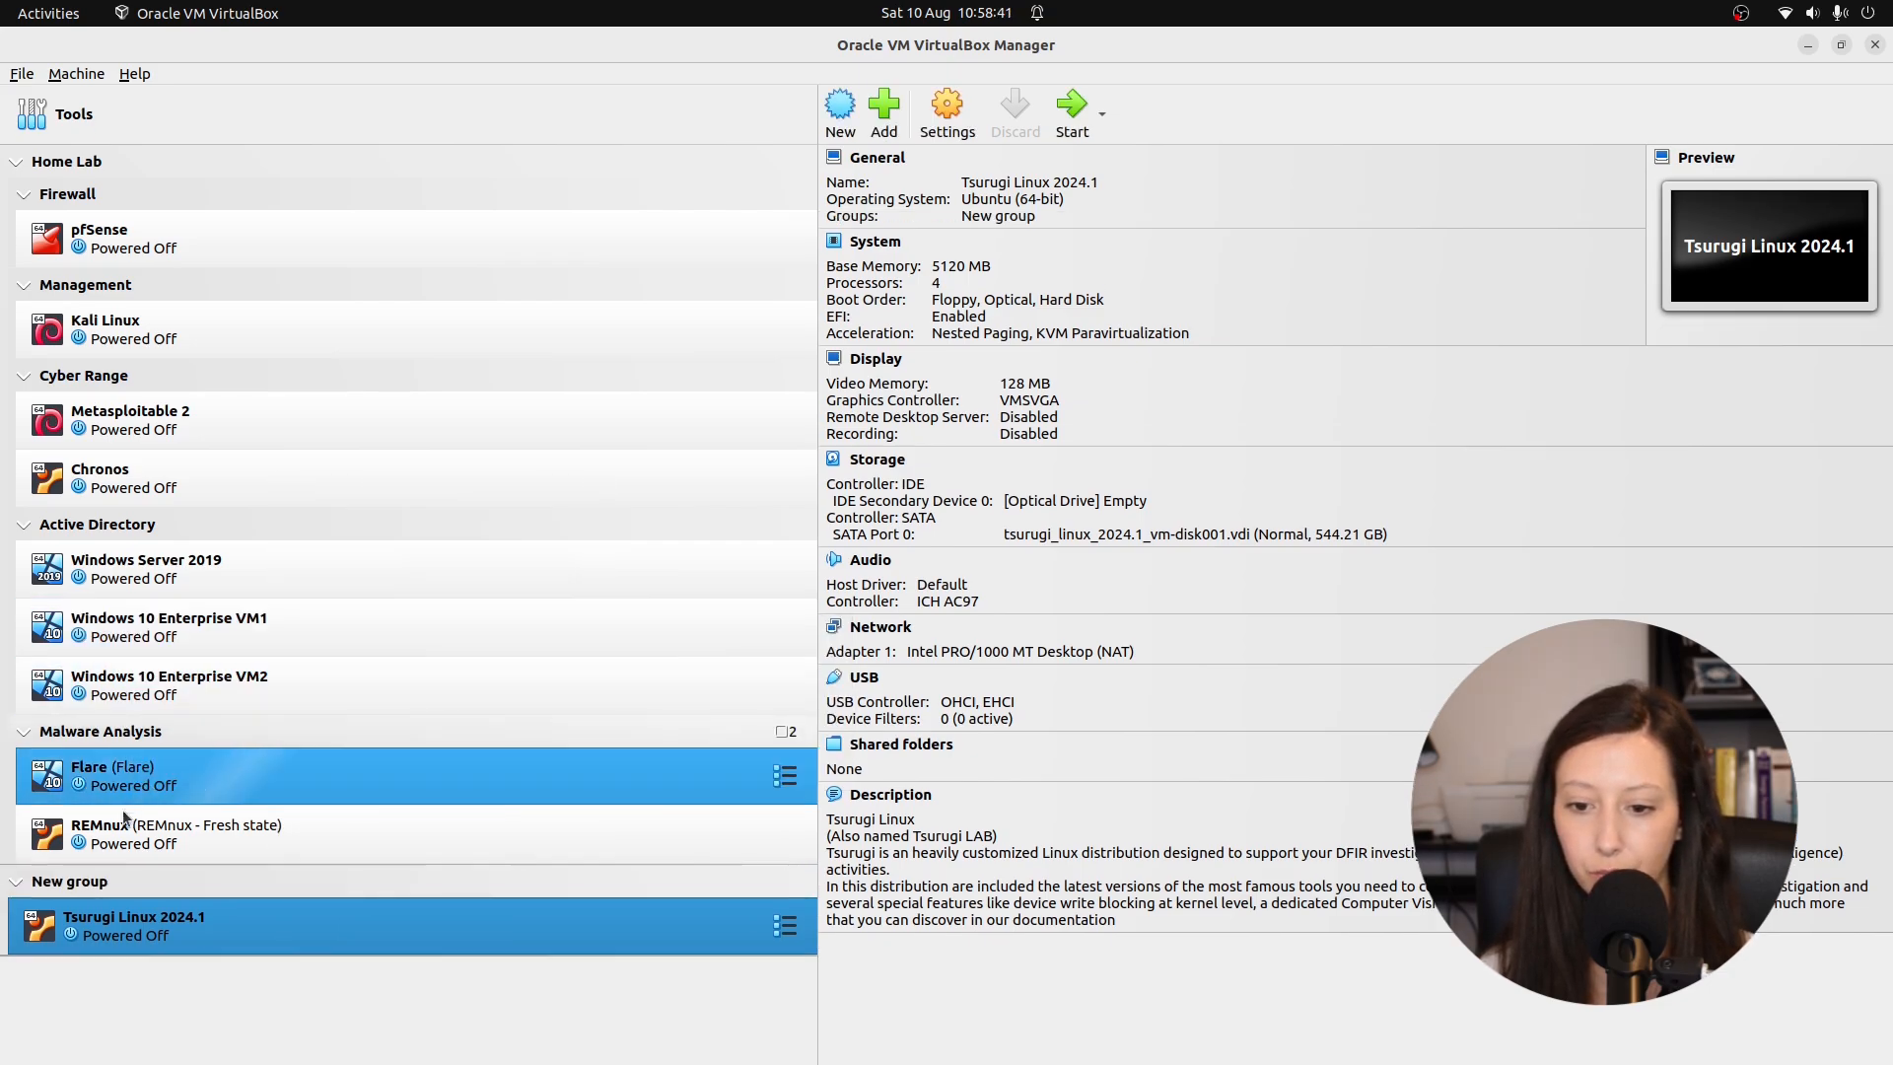
pyautogui.rightClick(103, 891)
pyautogui.click(213, 549)
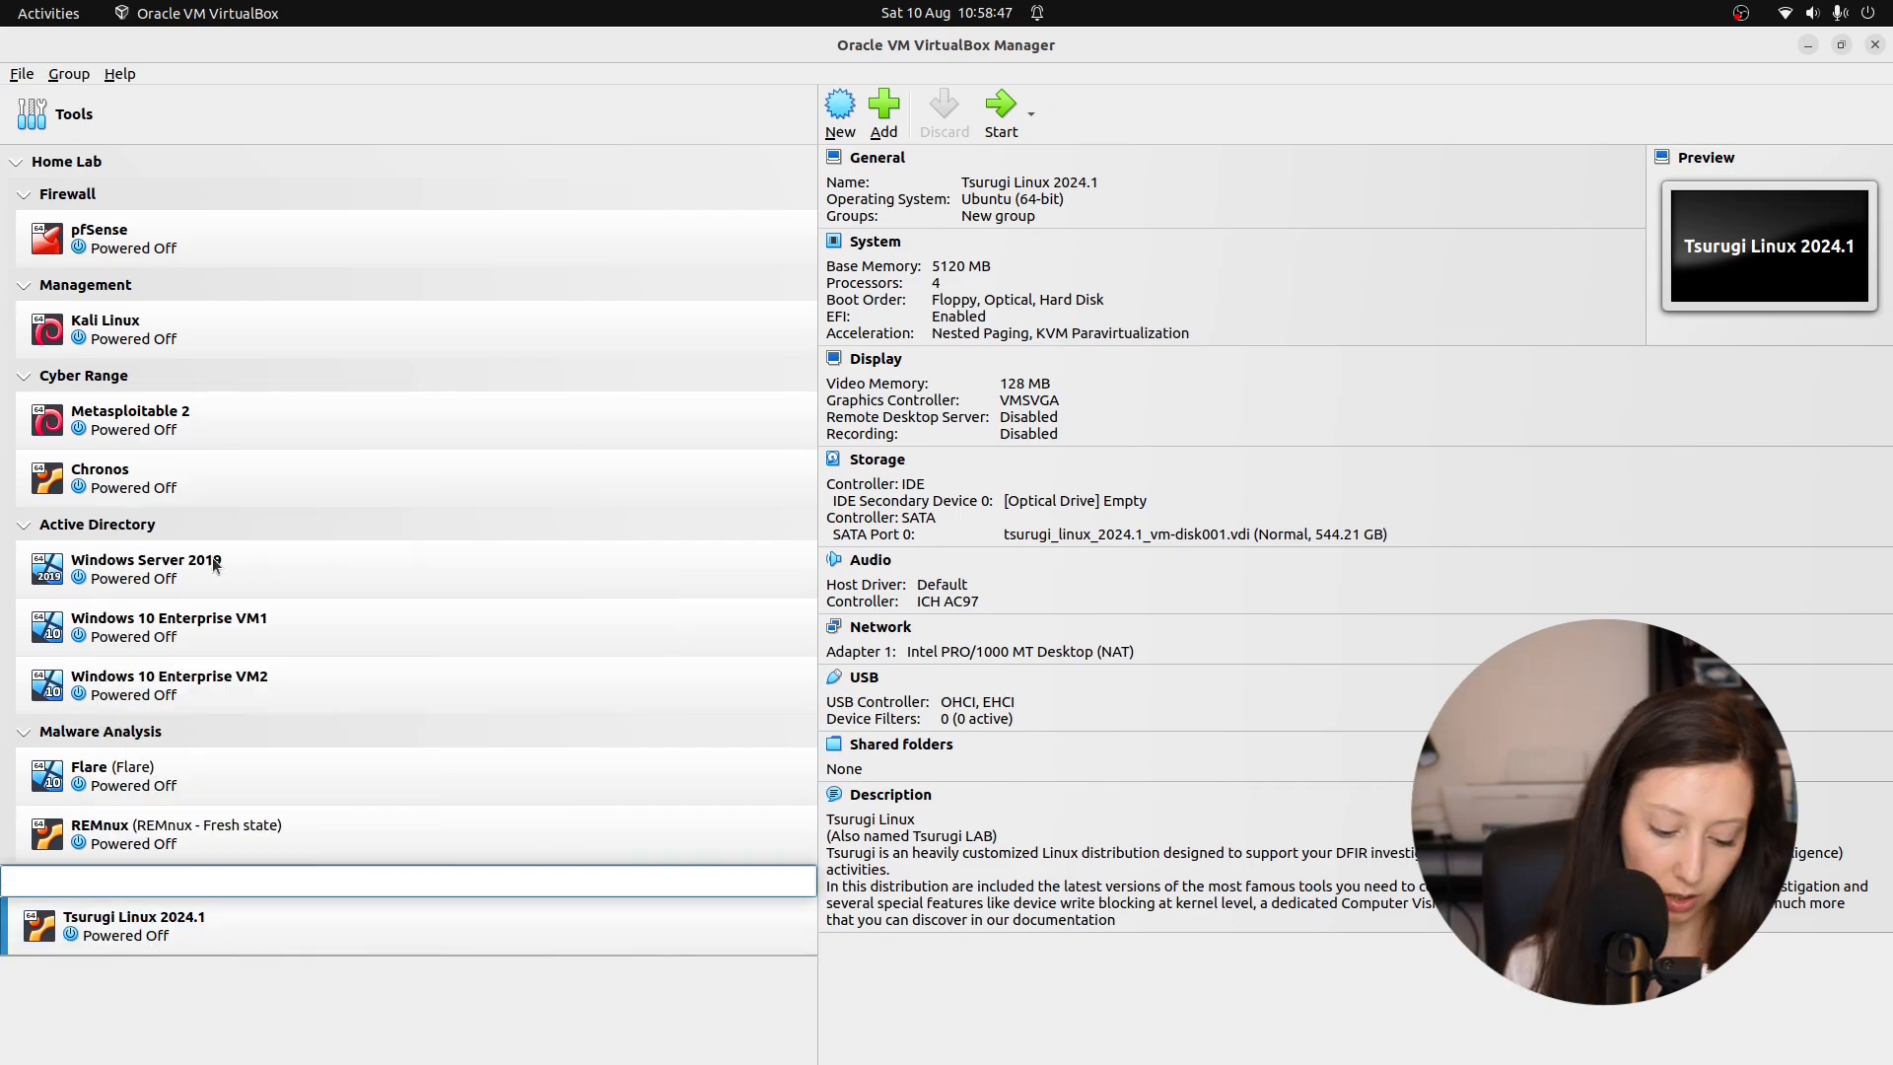
pyautogui.write('Security')
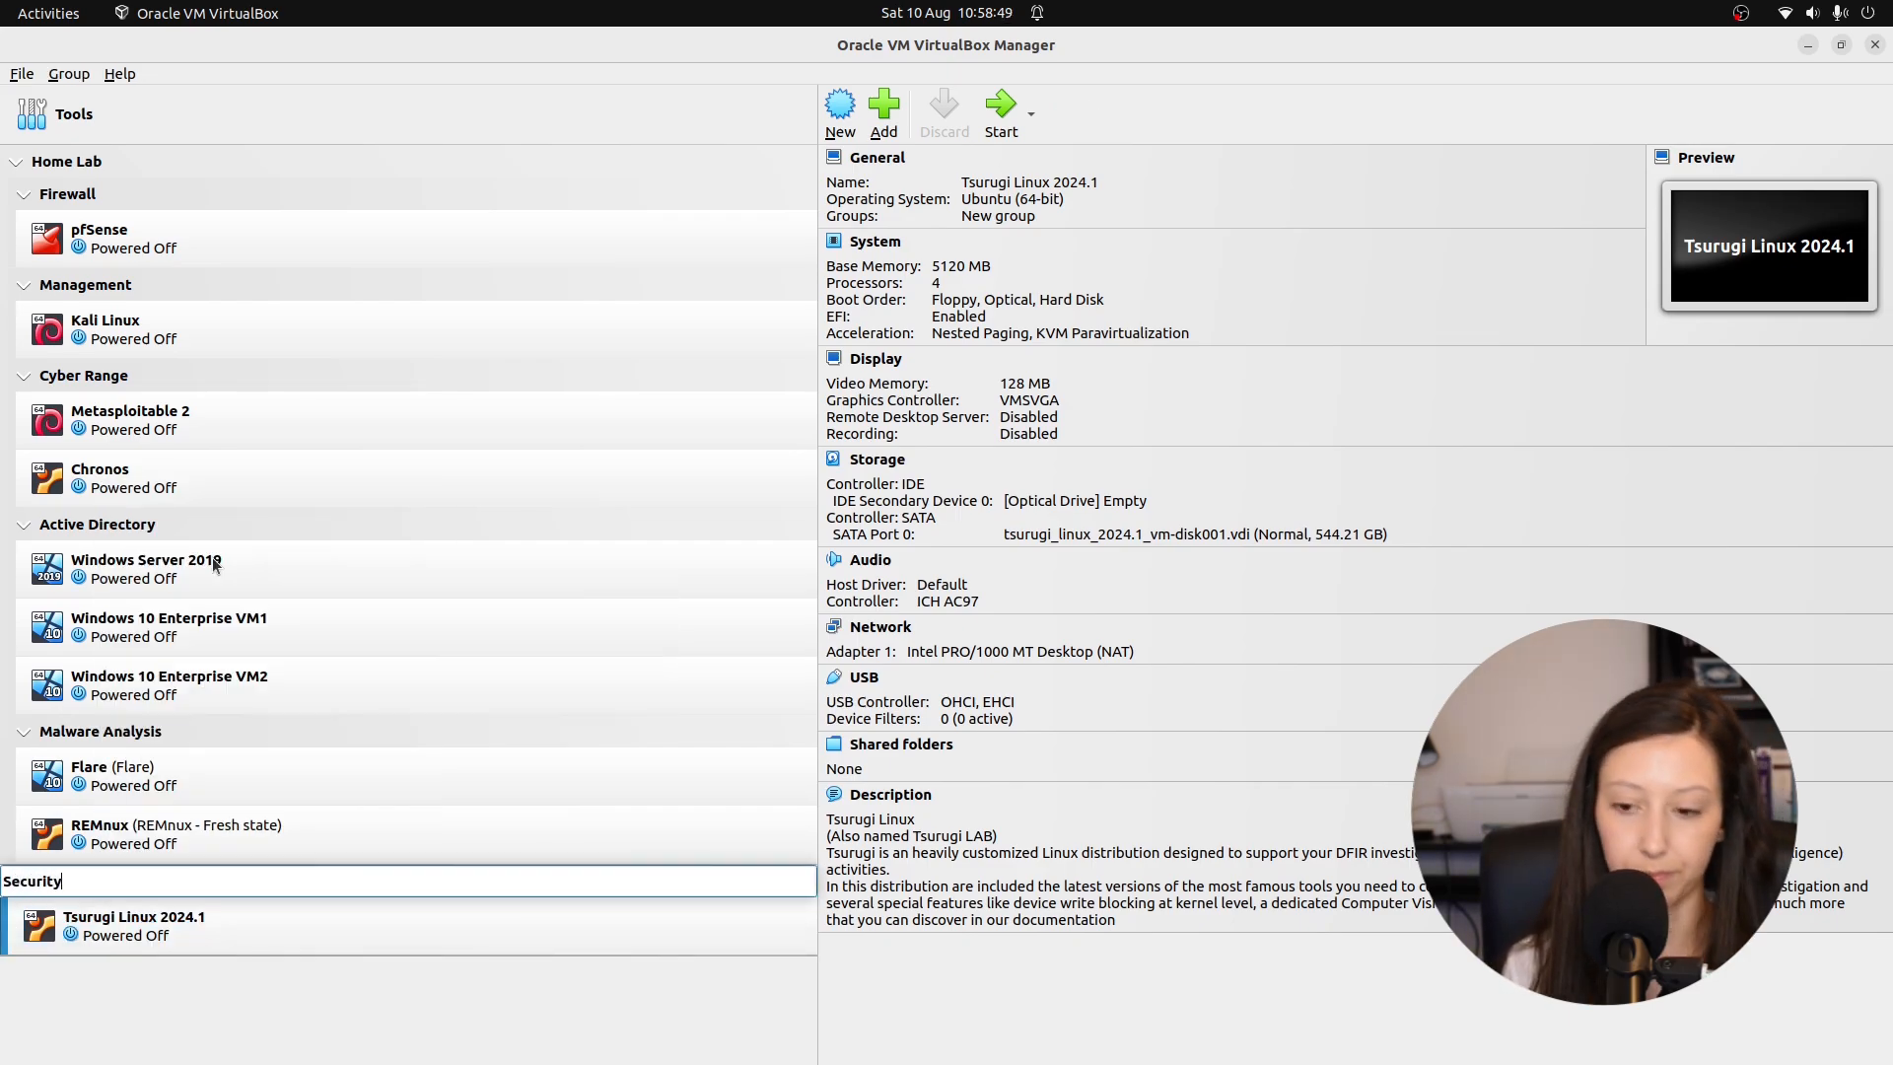
pyautogui.press('Return')
# Move the Security group into the Home Lab group.
pyautogui.click(86, 886)
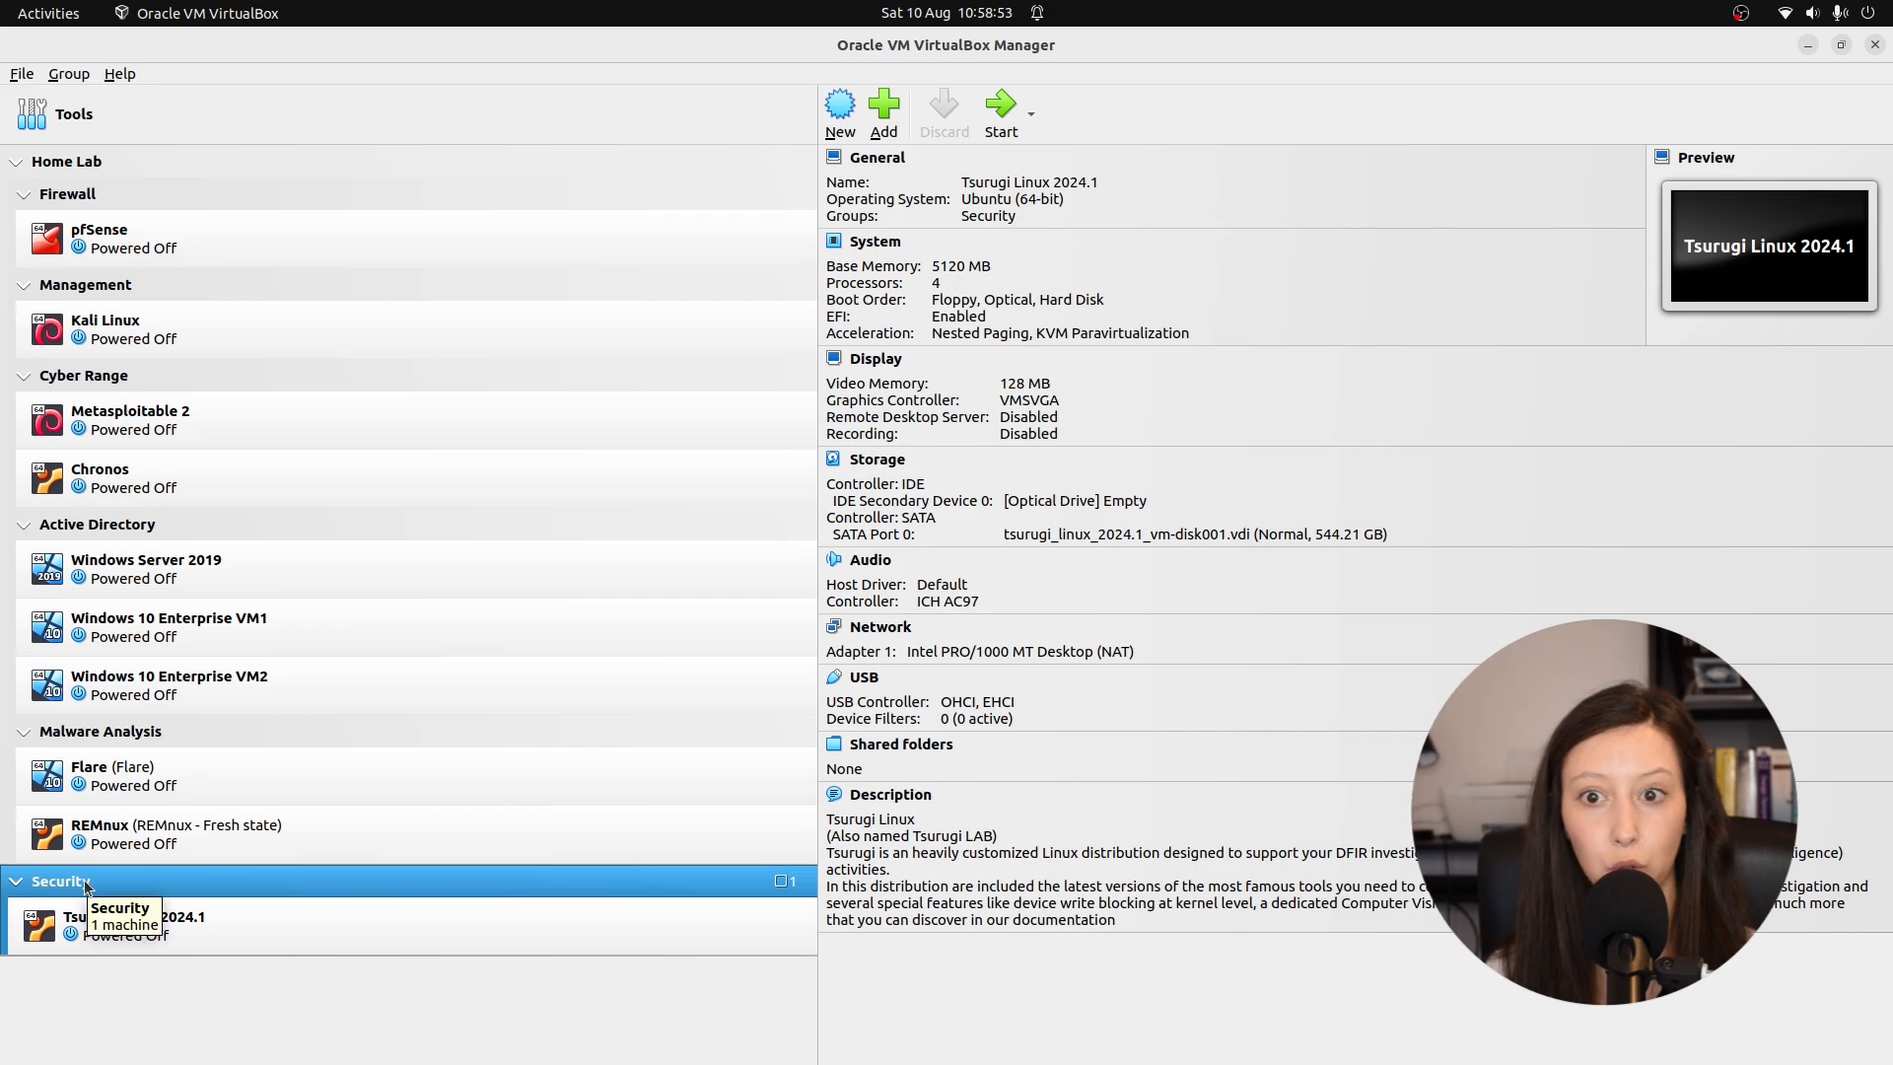
pyautogui.rightClick(87, 886)
pyautogui.moveTo(246, 589)
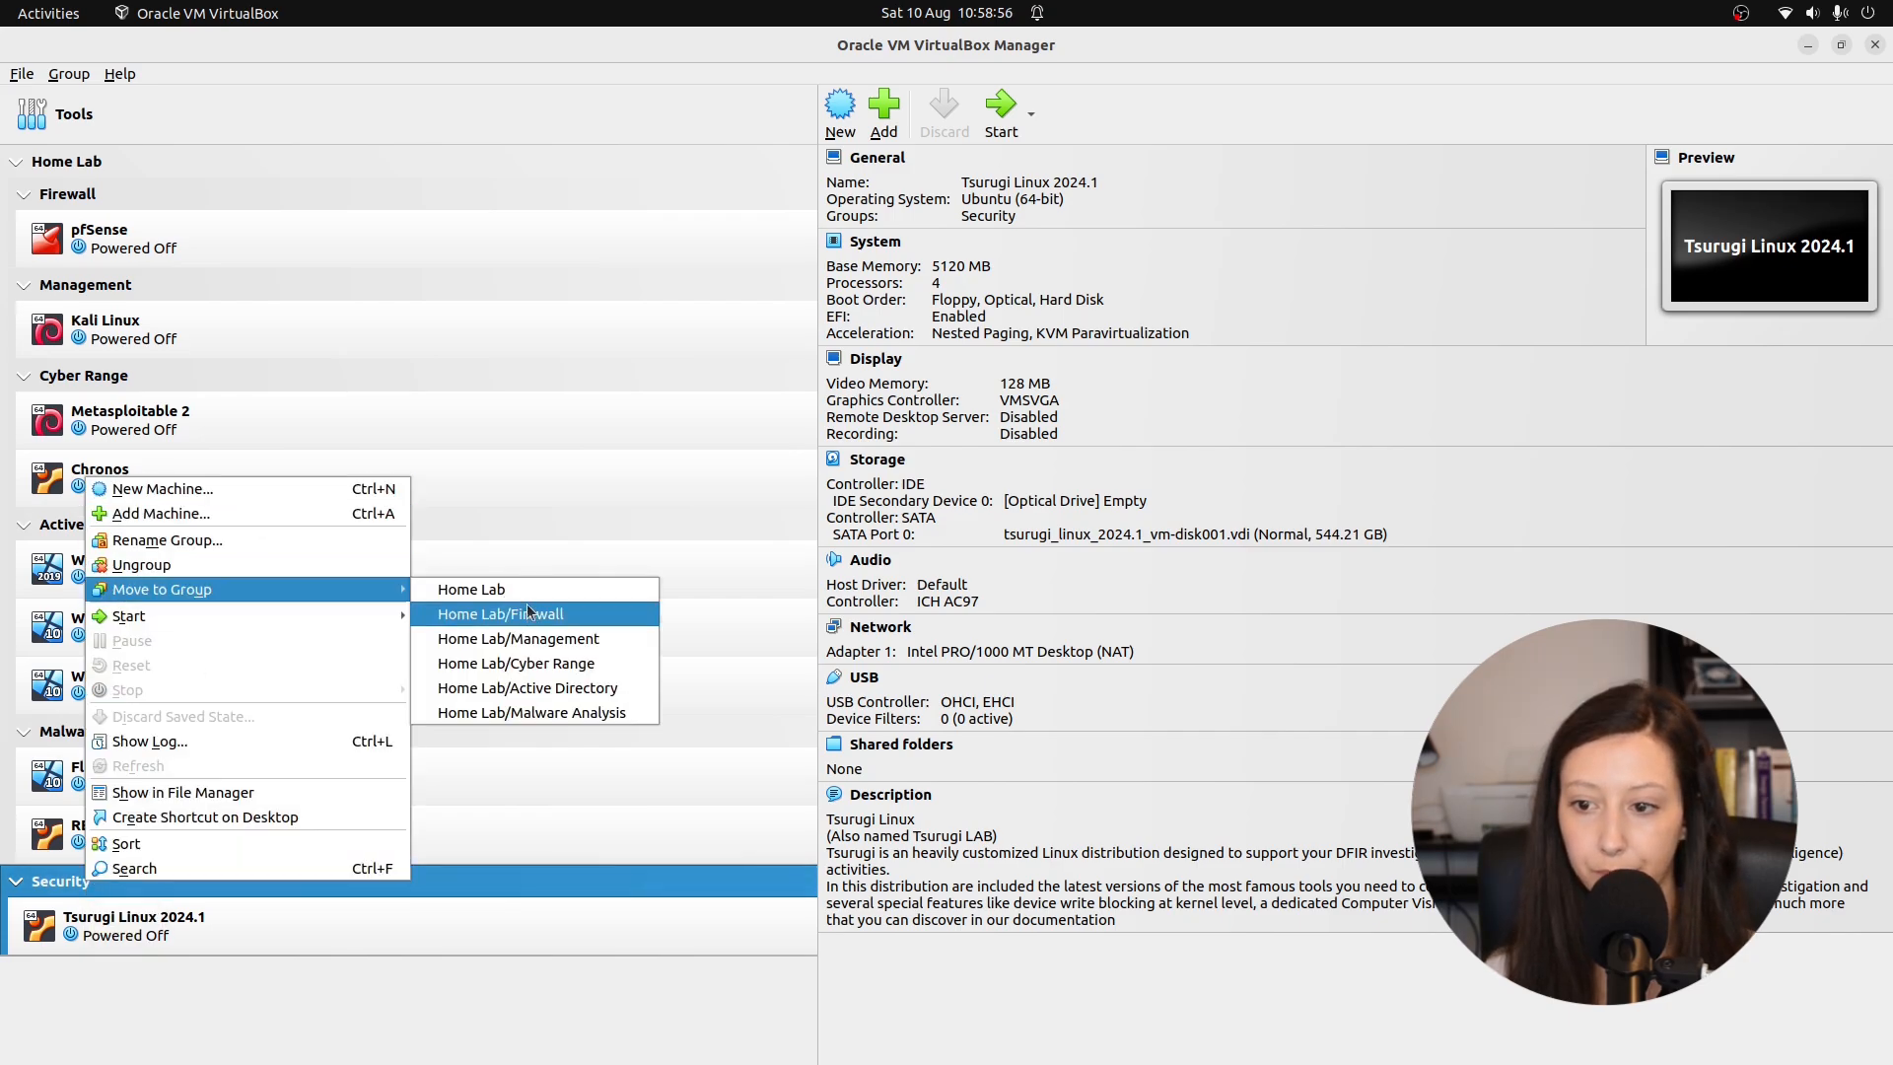
pyautogui.click(530, 595)
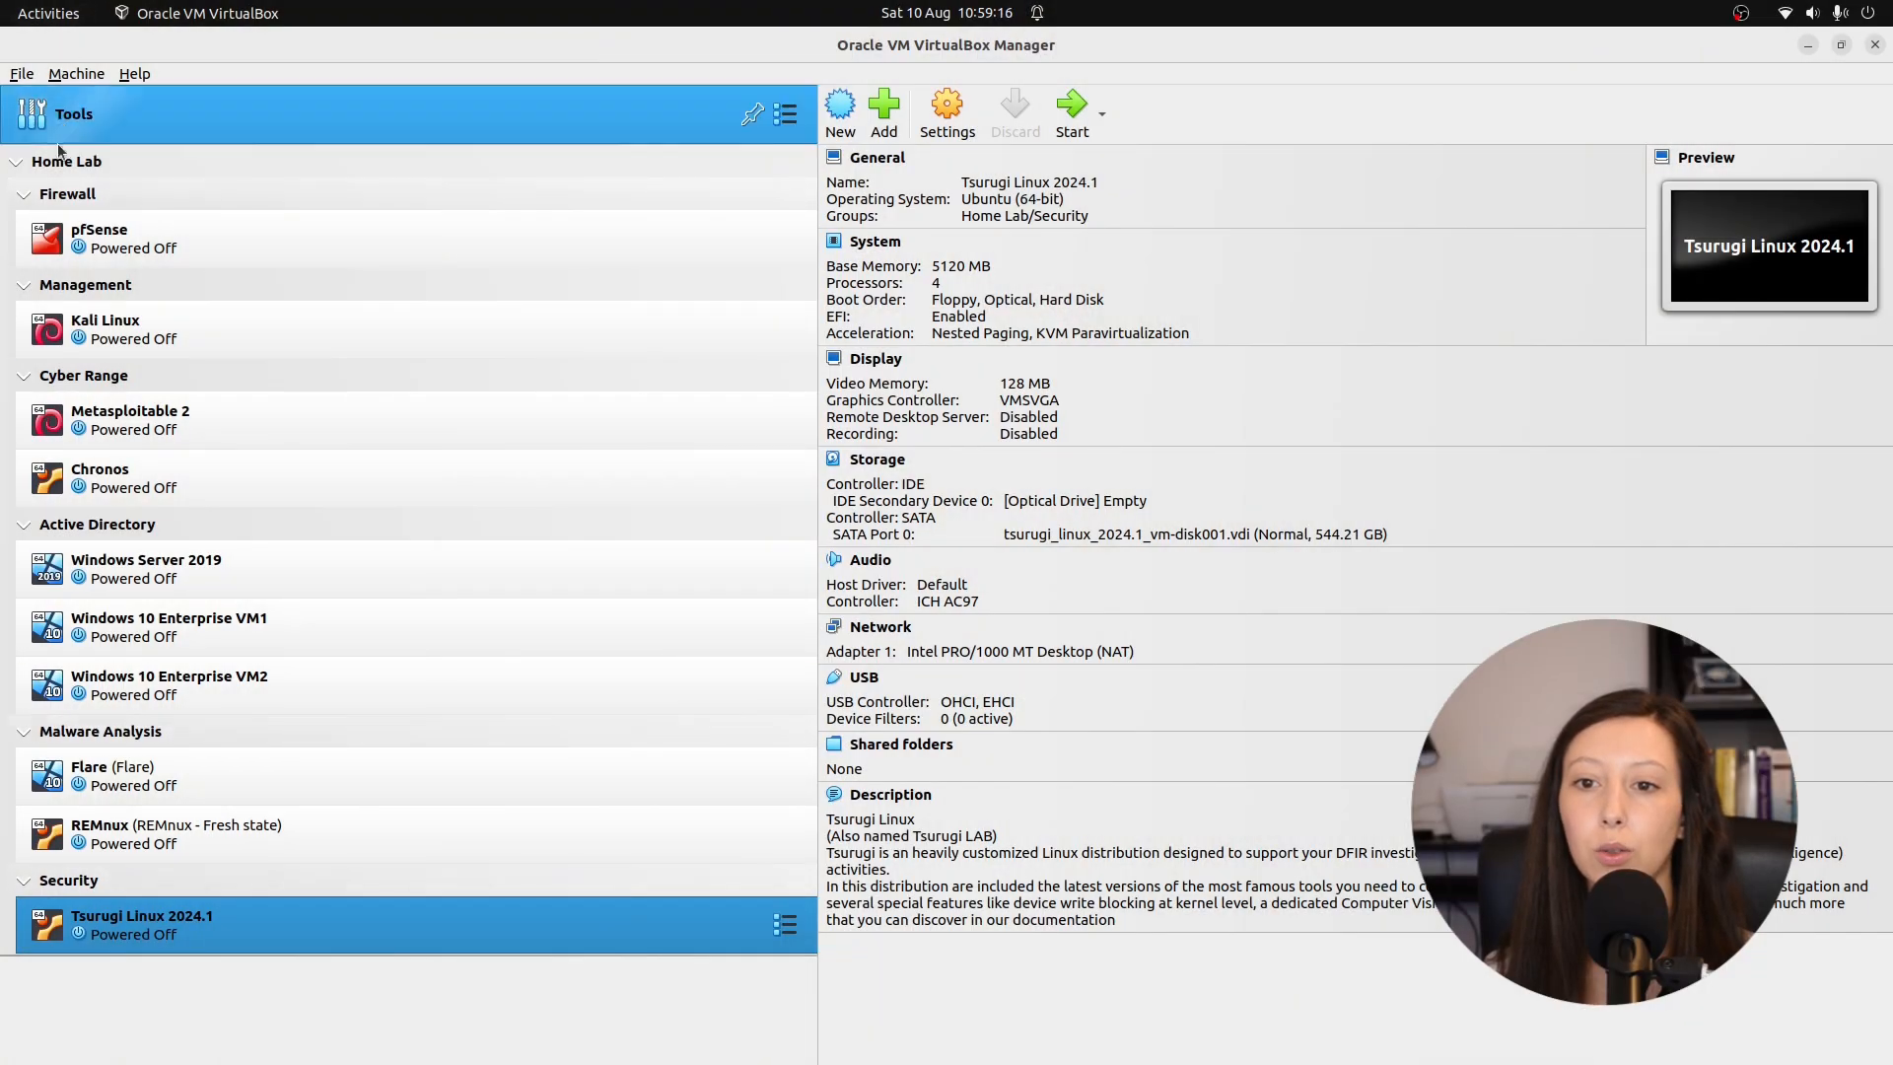
pyautogui.click(131, 238)
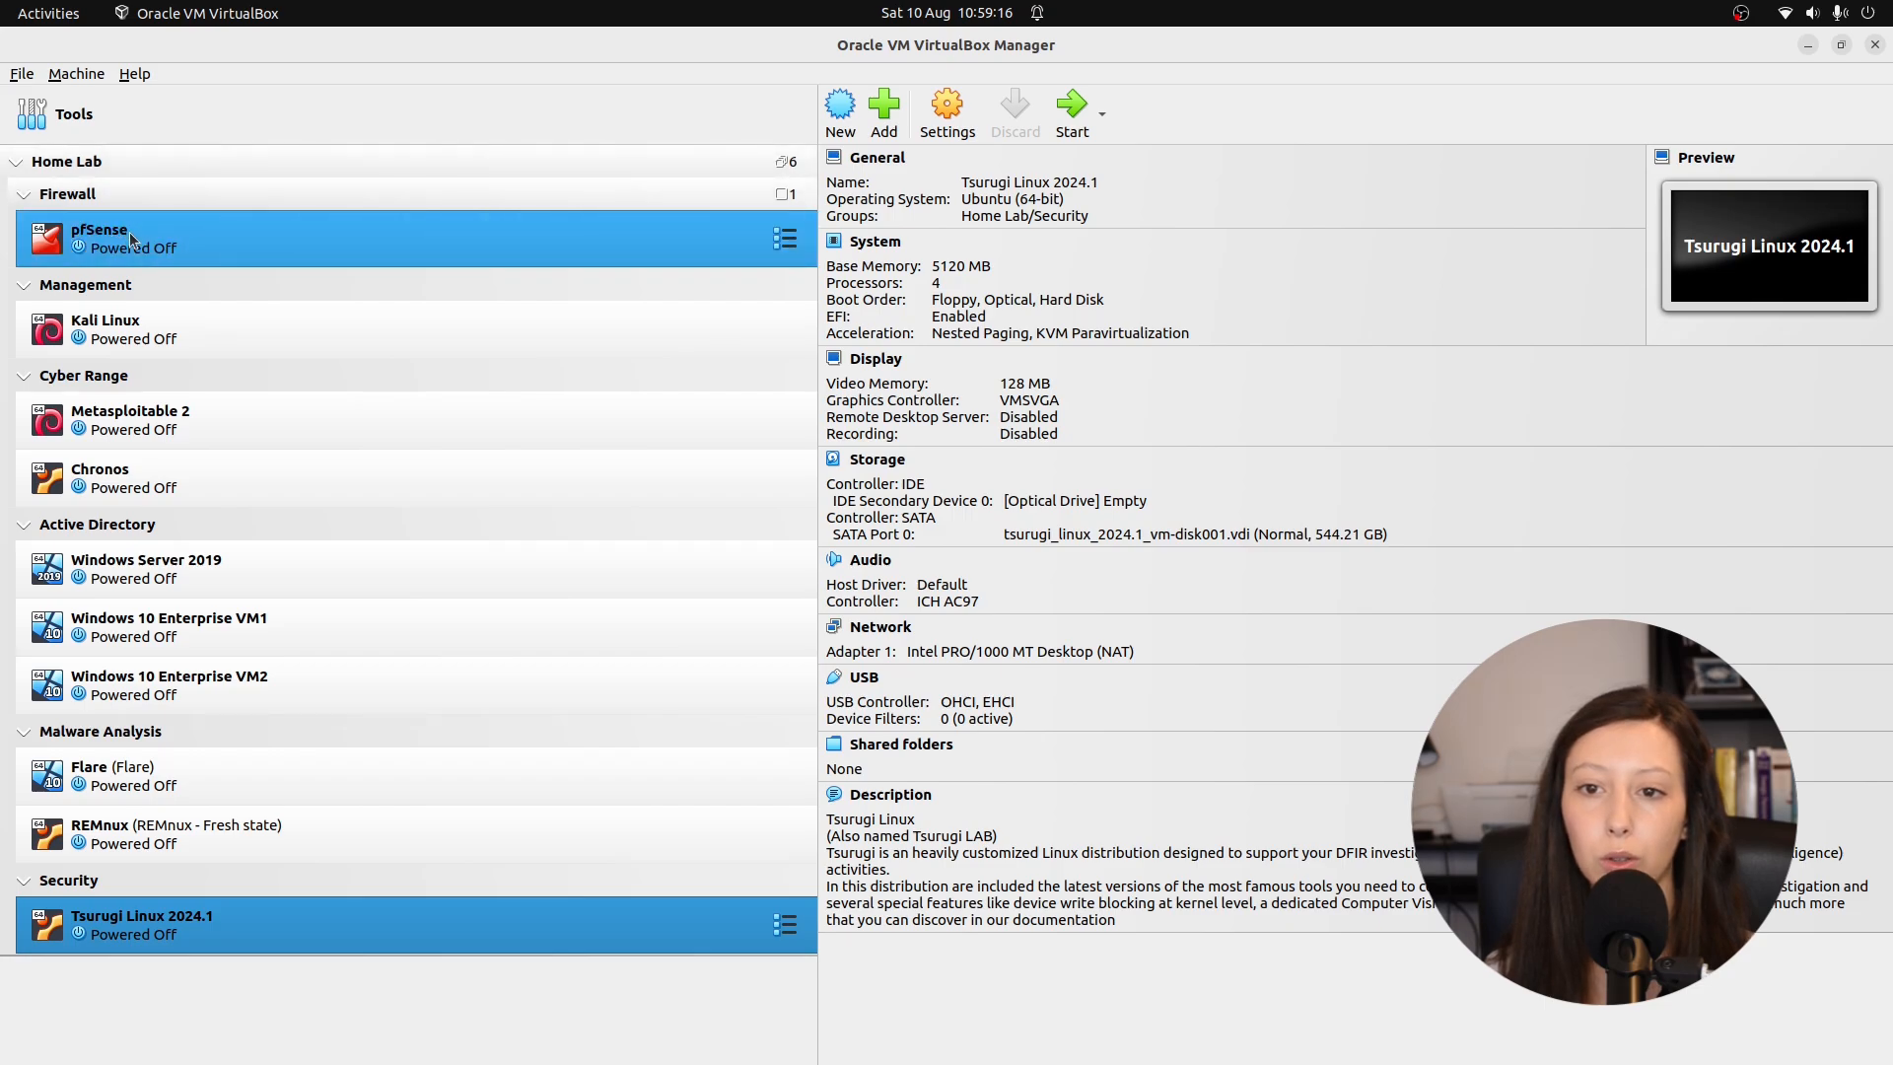
# Start pfSense and set Tsurugi's boot order to Hard Disk then Optical, with floppy disabled.
pyautogui.click(1071, 111)
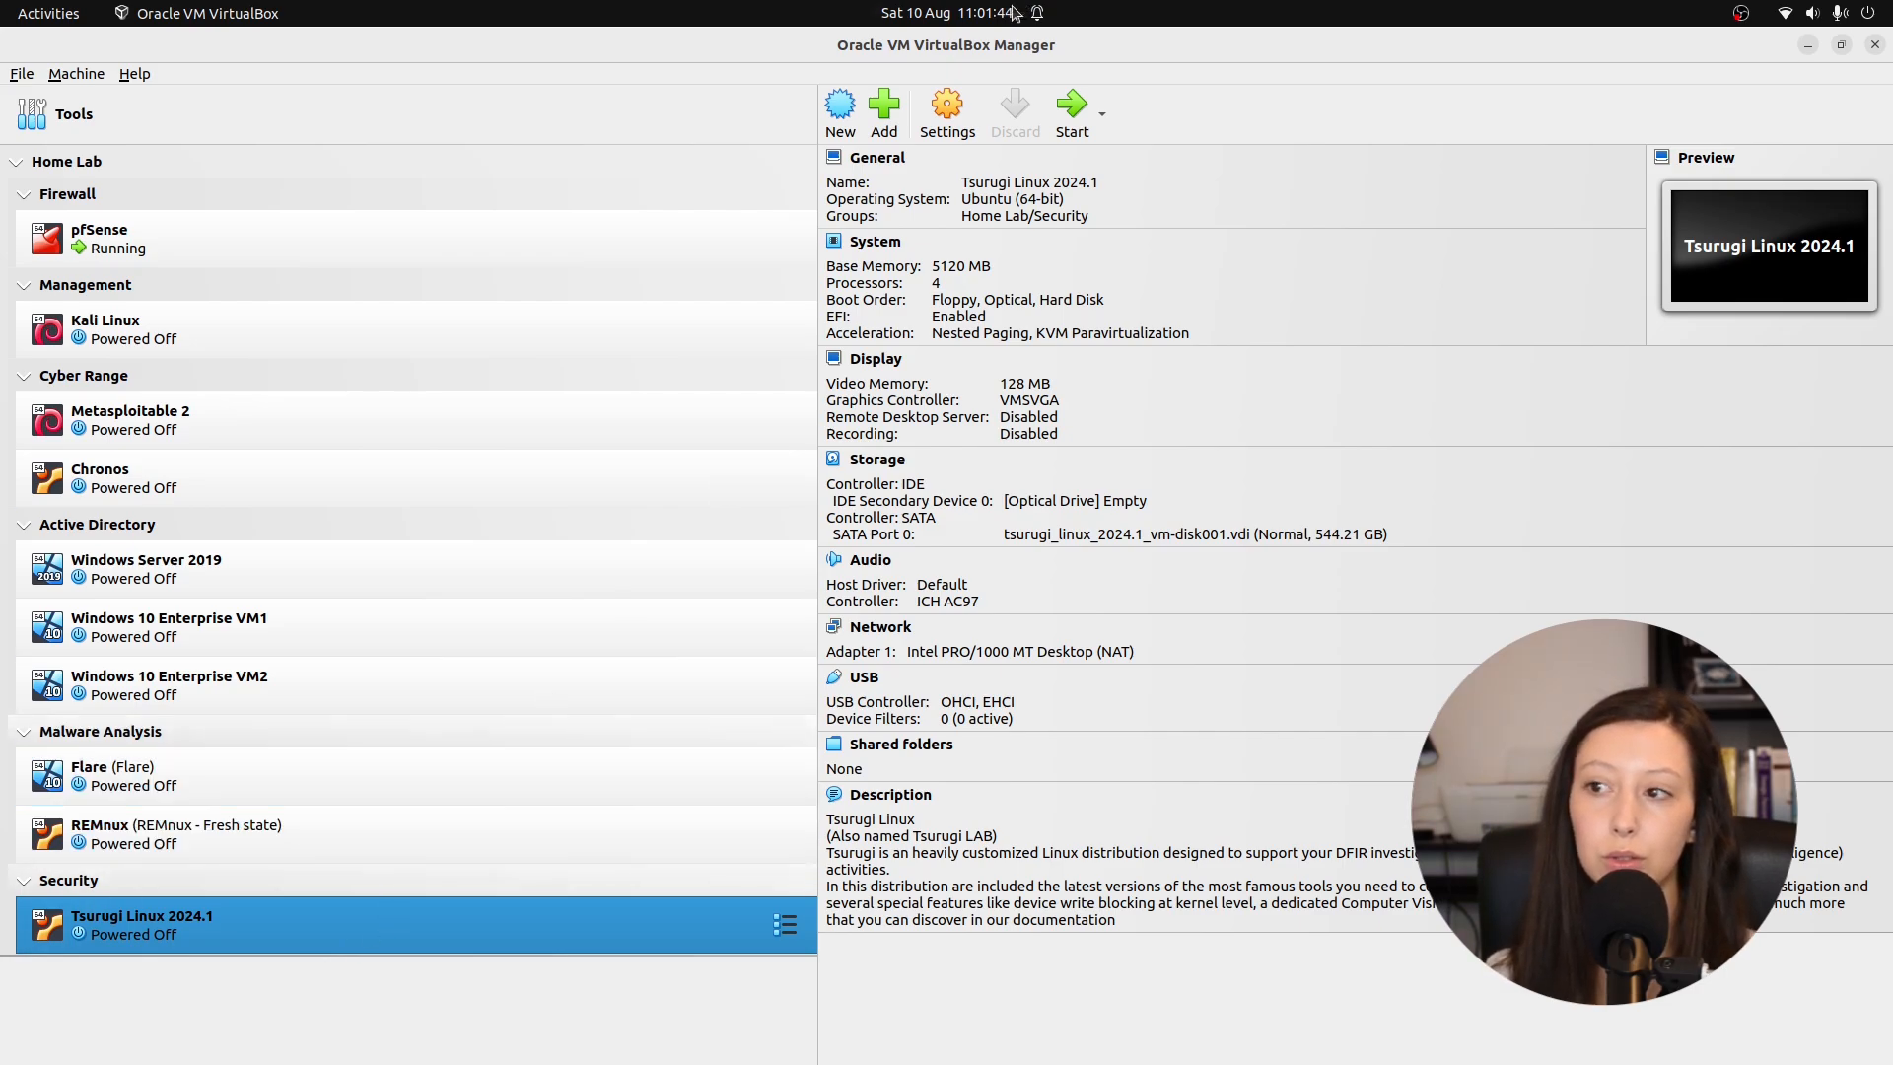
pyautogui.click(949, 108)
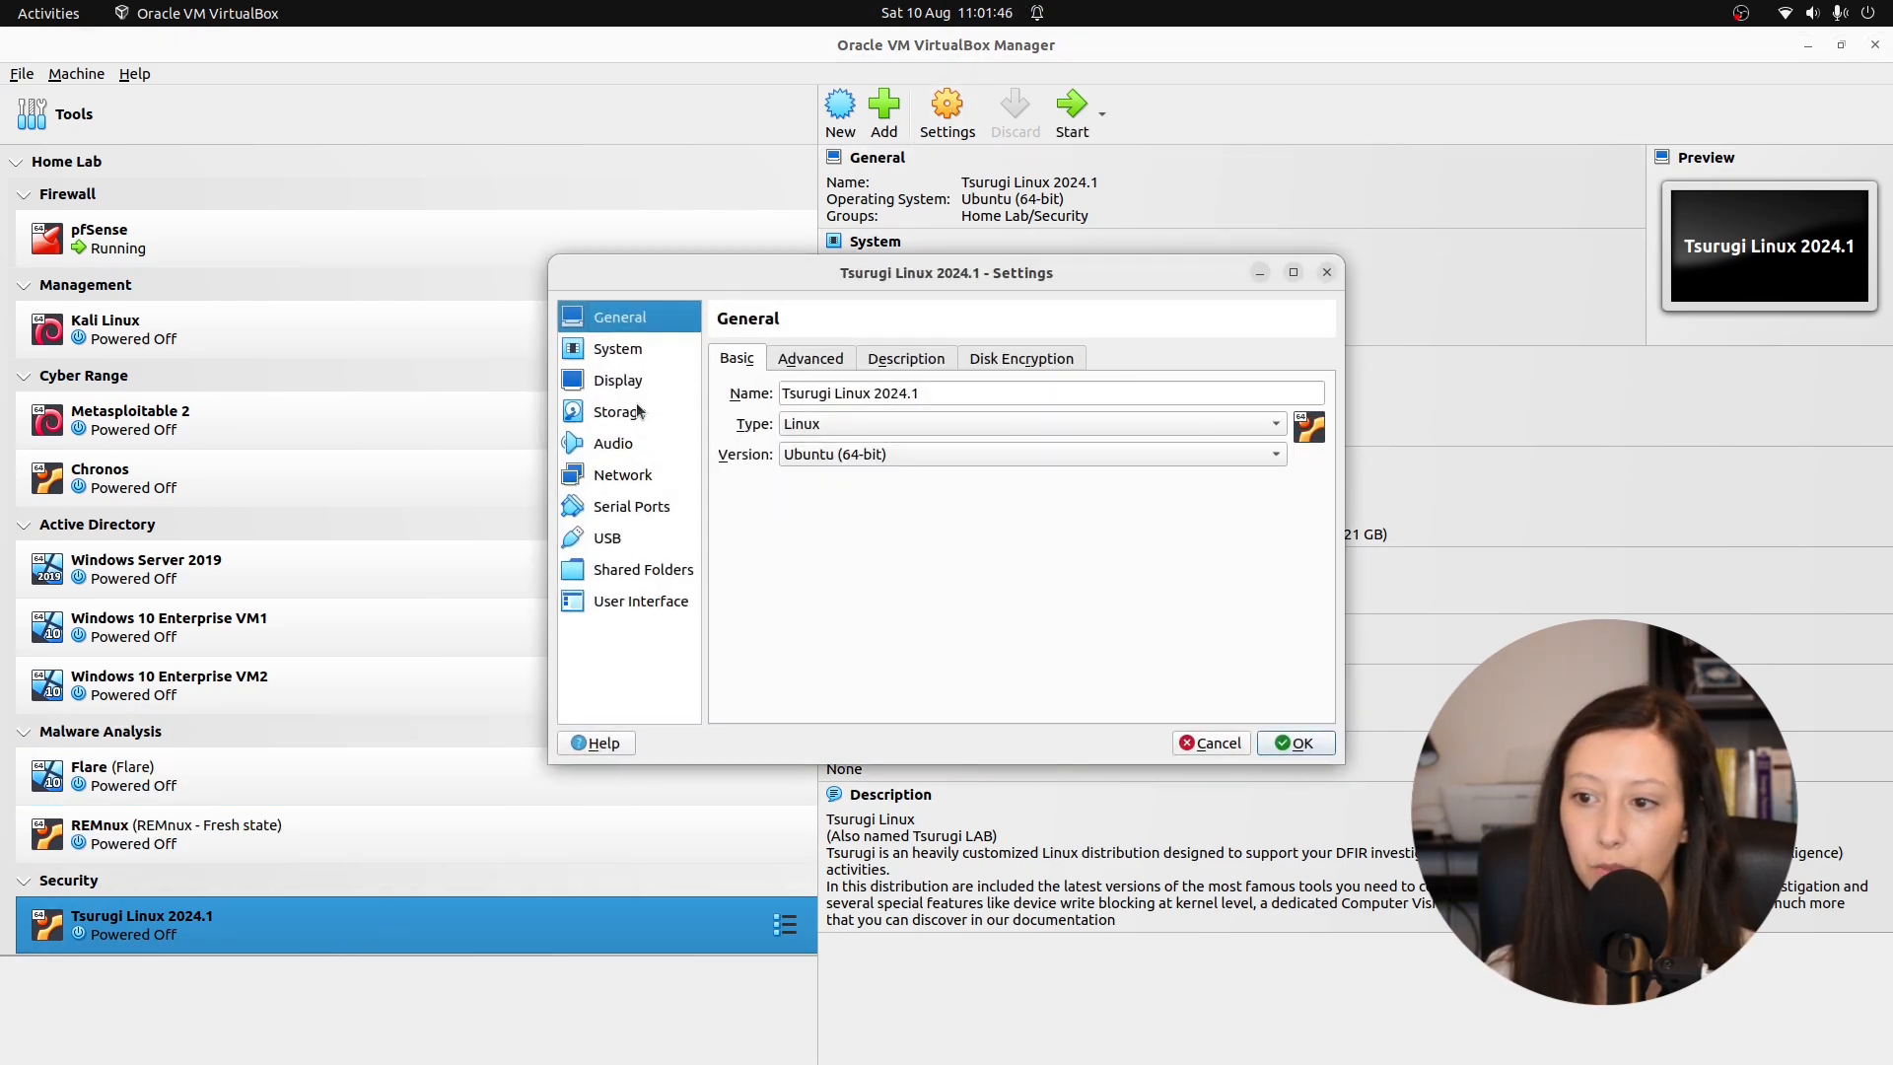
pyautogui.click(629, 349)
pyautogui.click(864, 440)
pyautogui.click(918, 483)
pyautogui.click(981, 441)
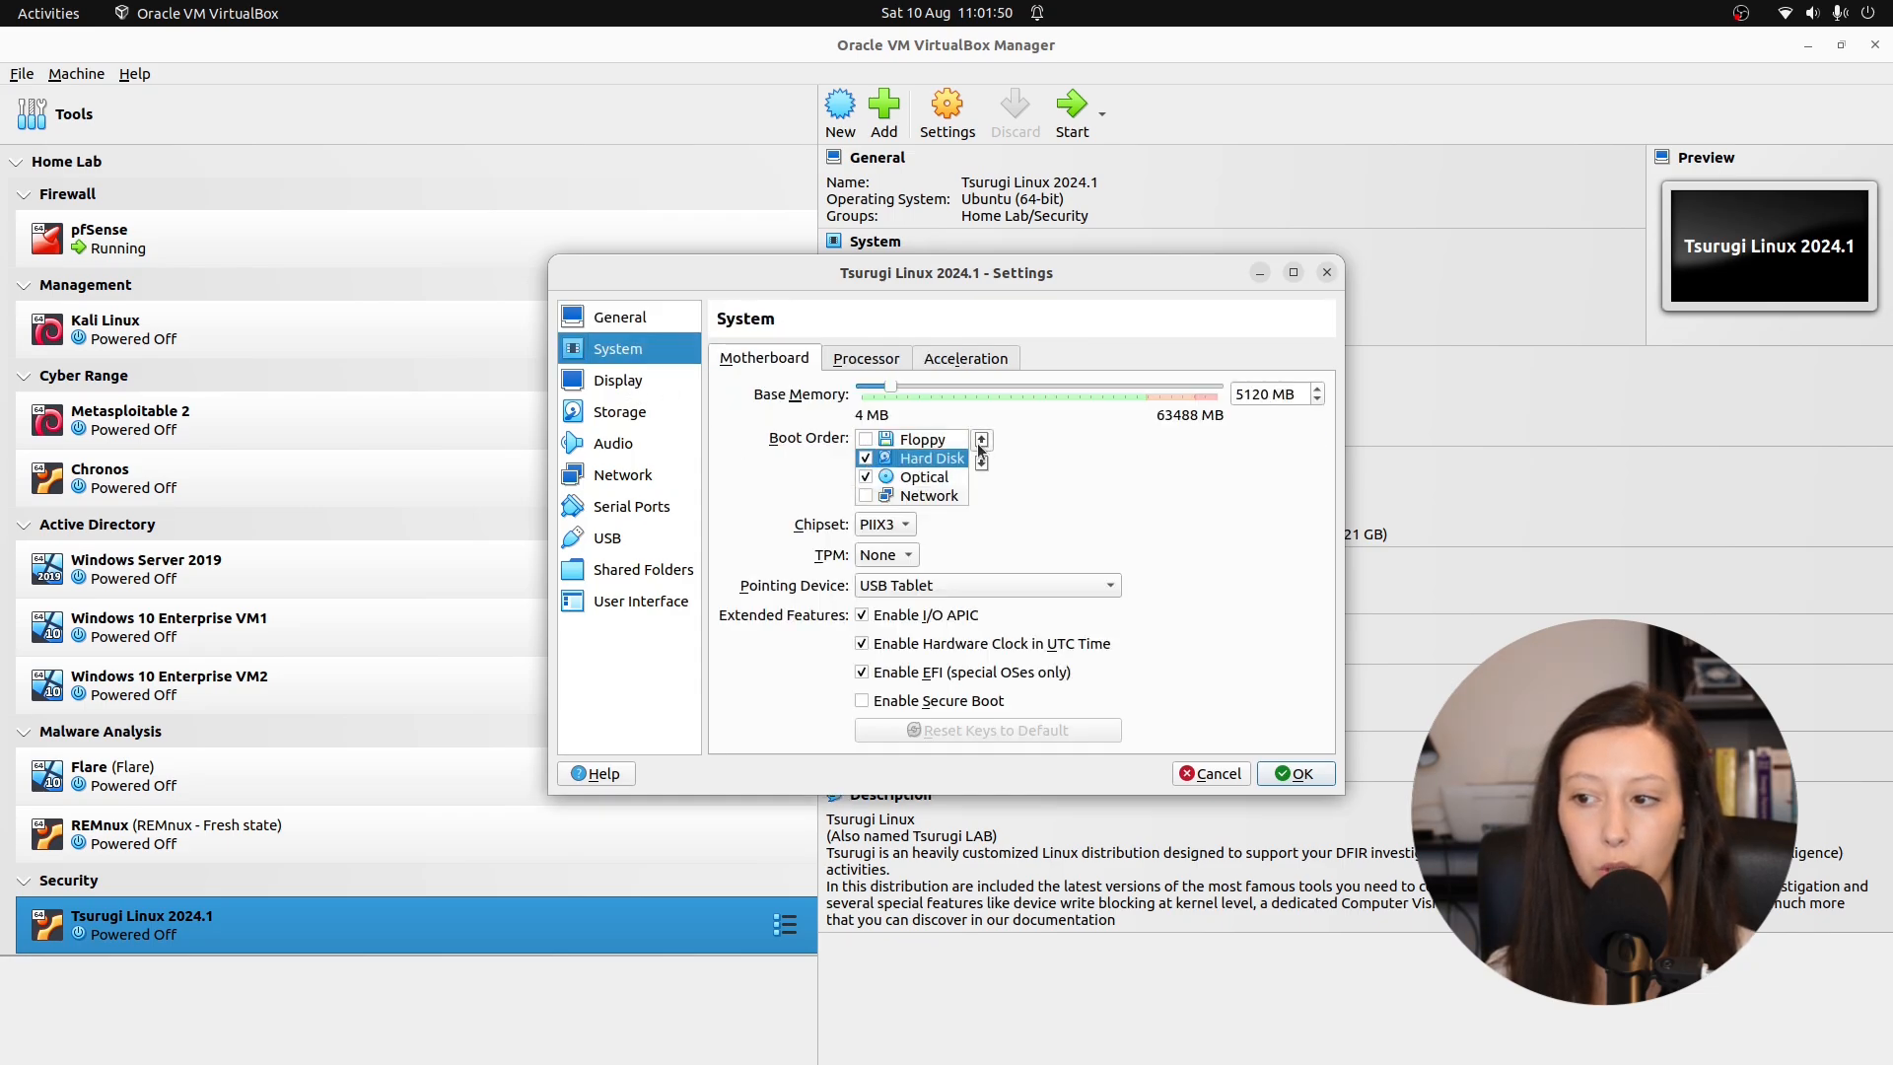
pyautogui.click(981, 441)
pyautogui.click(954, 481)
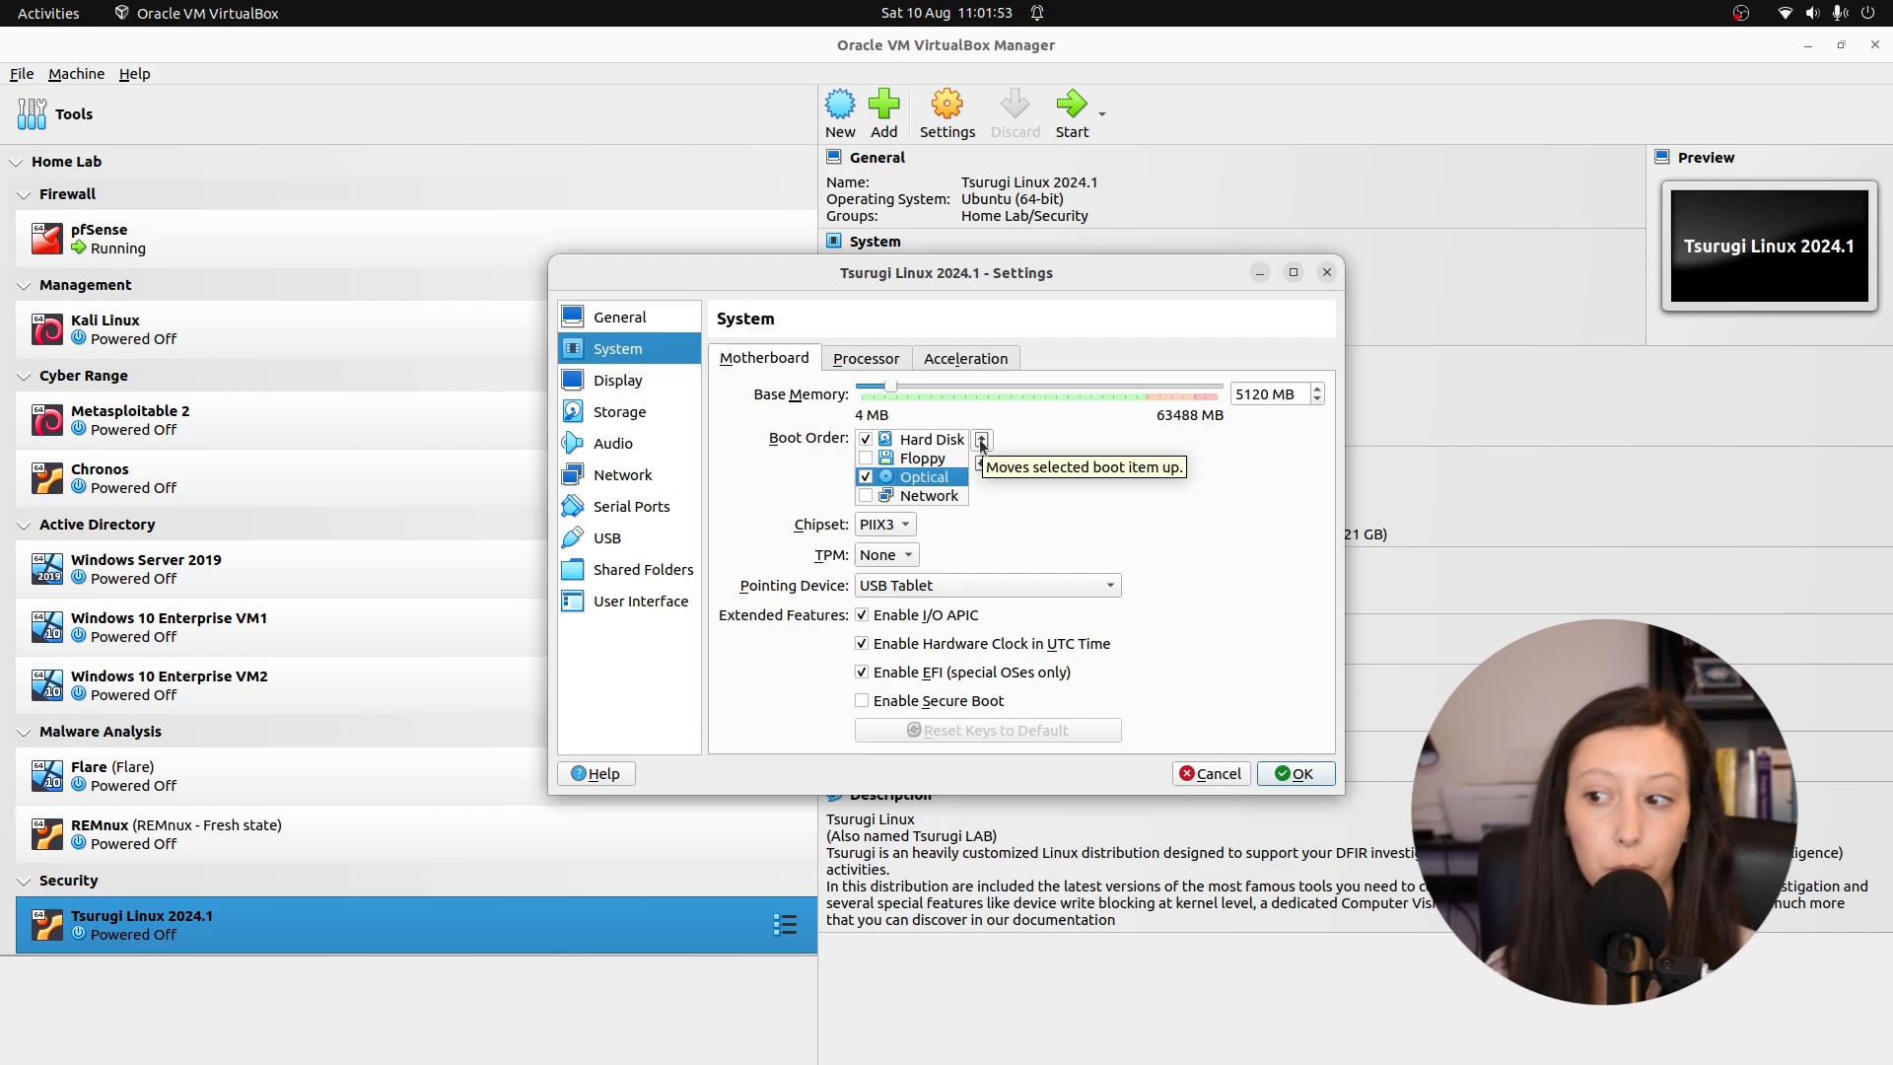
pyautogui.click(981, 439)
# Attach Tsurugi's network adapter to internal network LAN 4, save the settings, and start the VM.
pyautogui.click(647, 480)
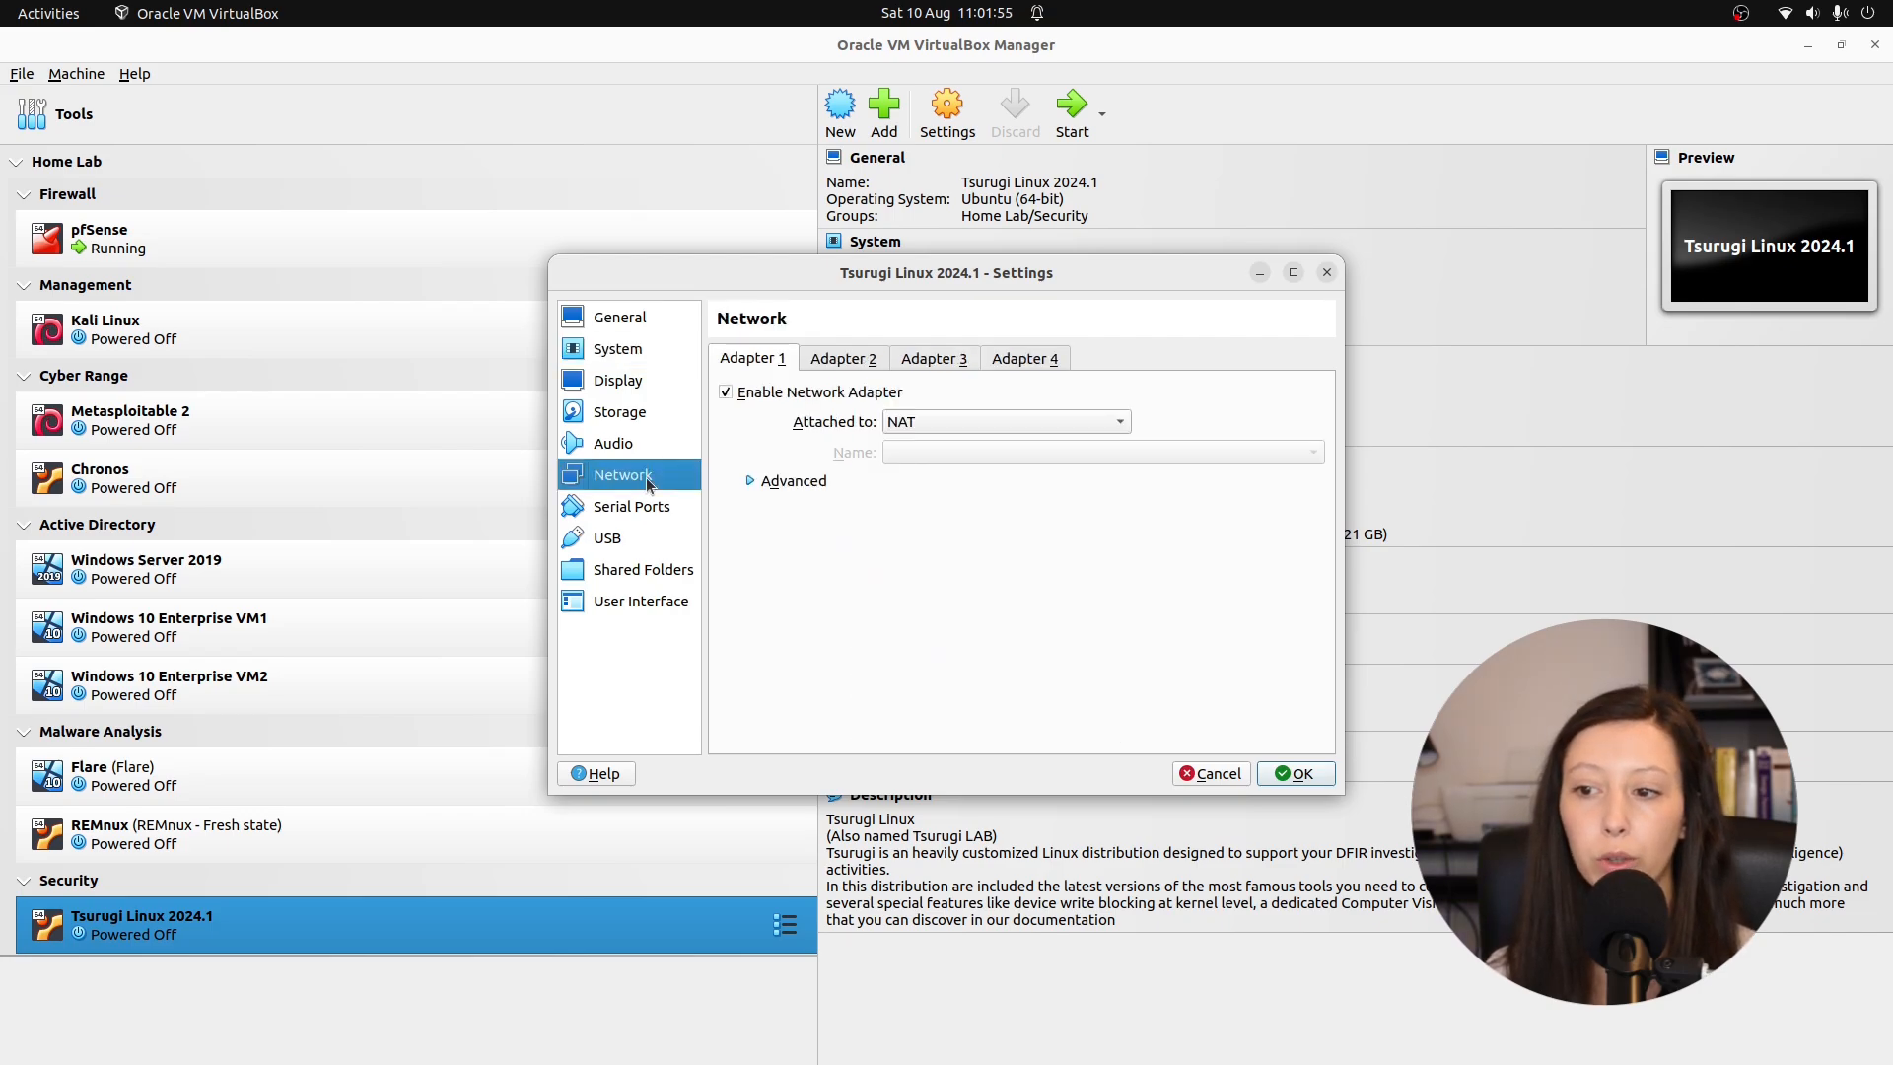
pyautogui.click(968, 422)
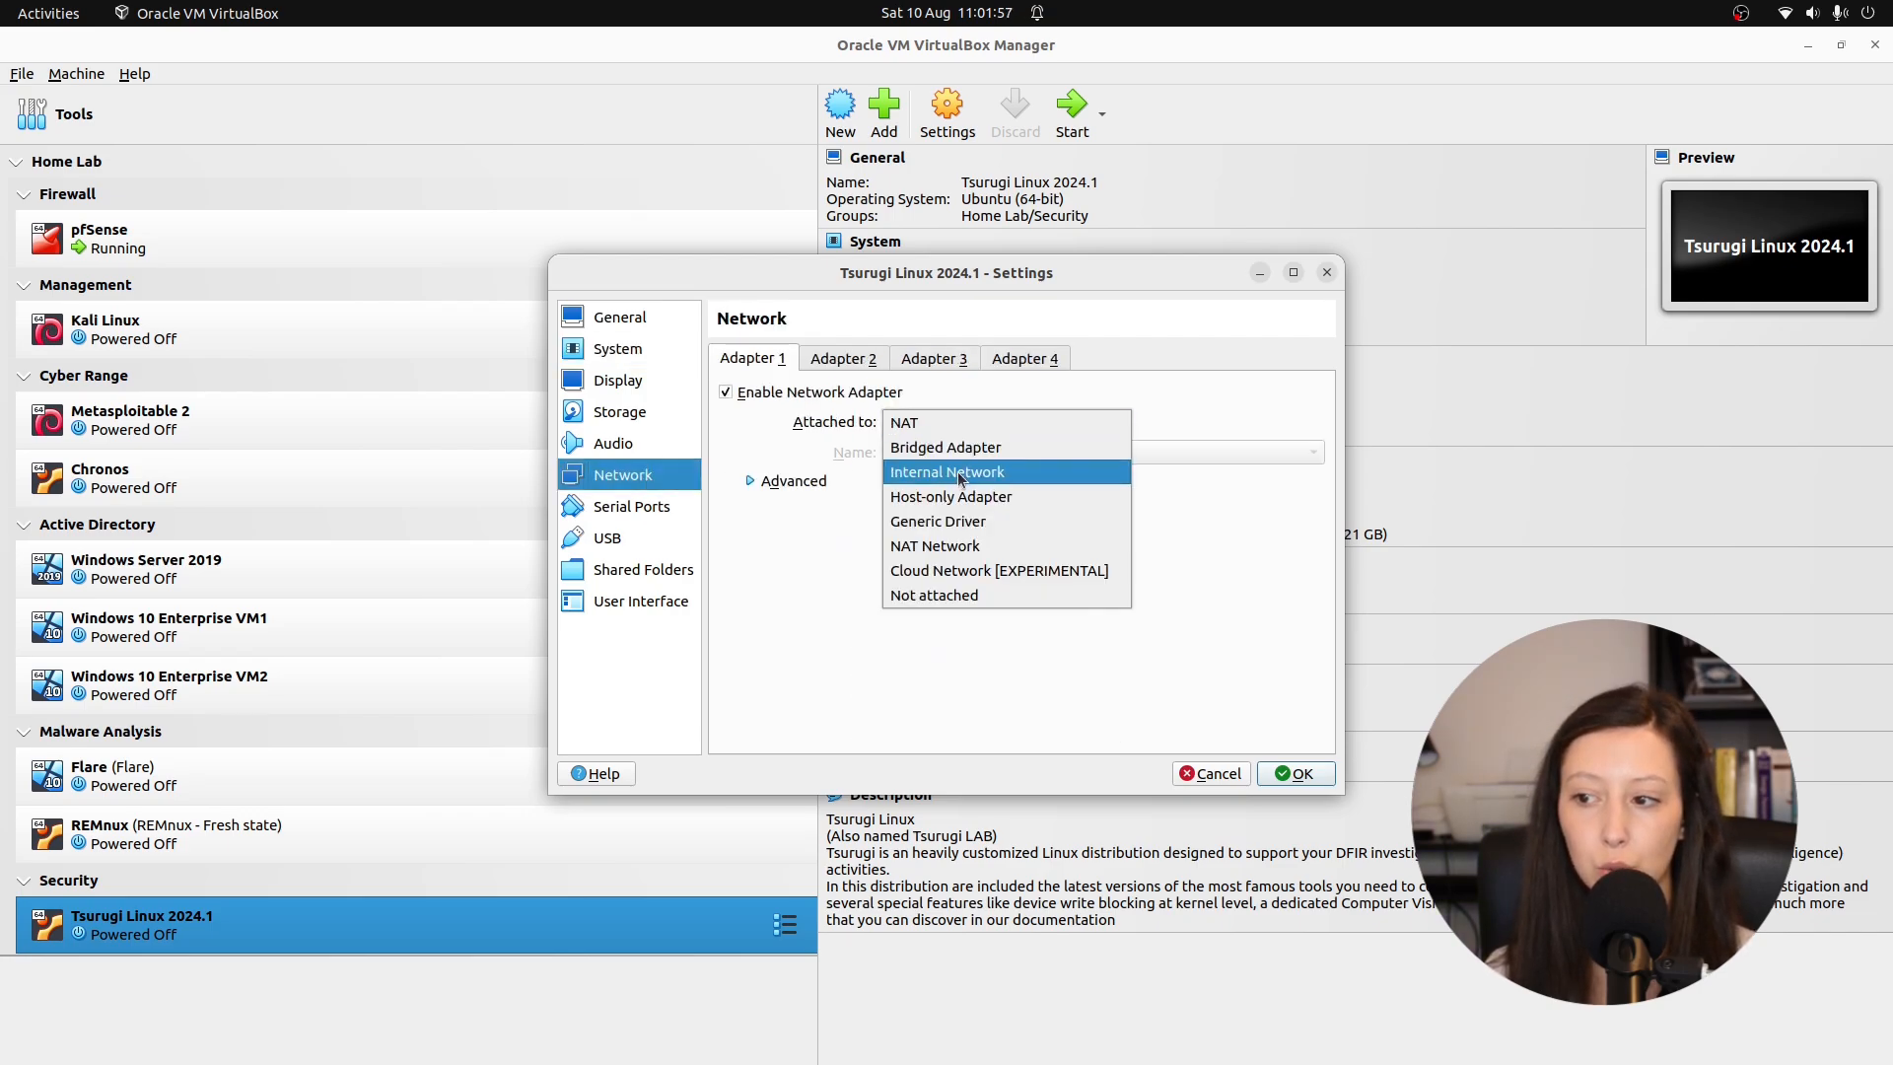
pyautogui.click(957, 474)
pyautogui.click(1190, 446)
pyautogui.click(1317, 456)
pyautogui.click(943, 544)
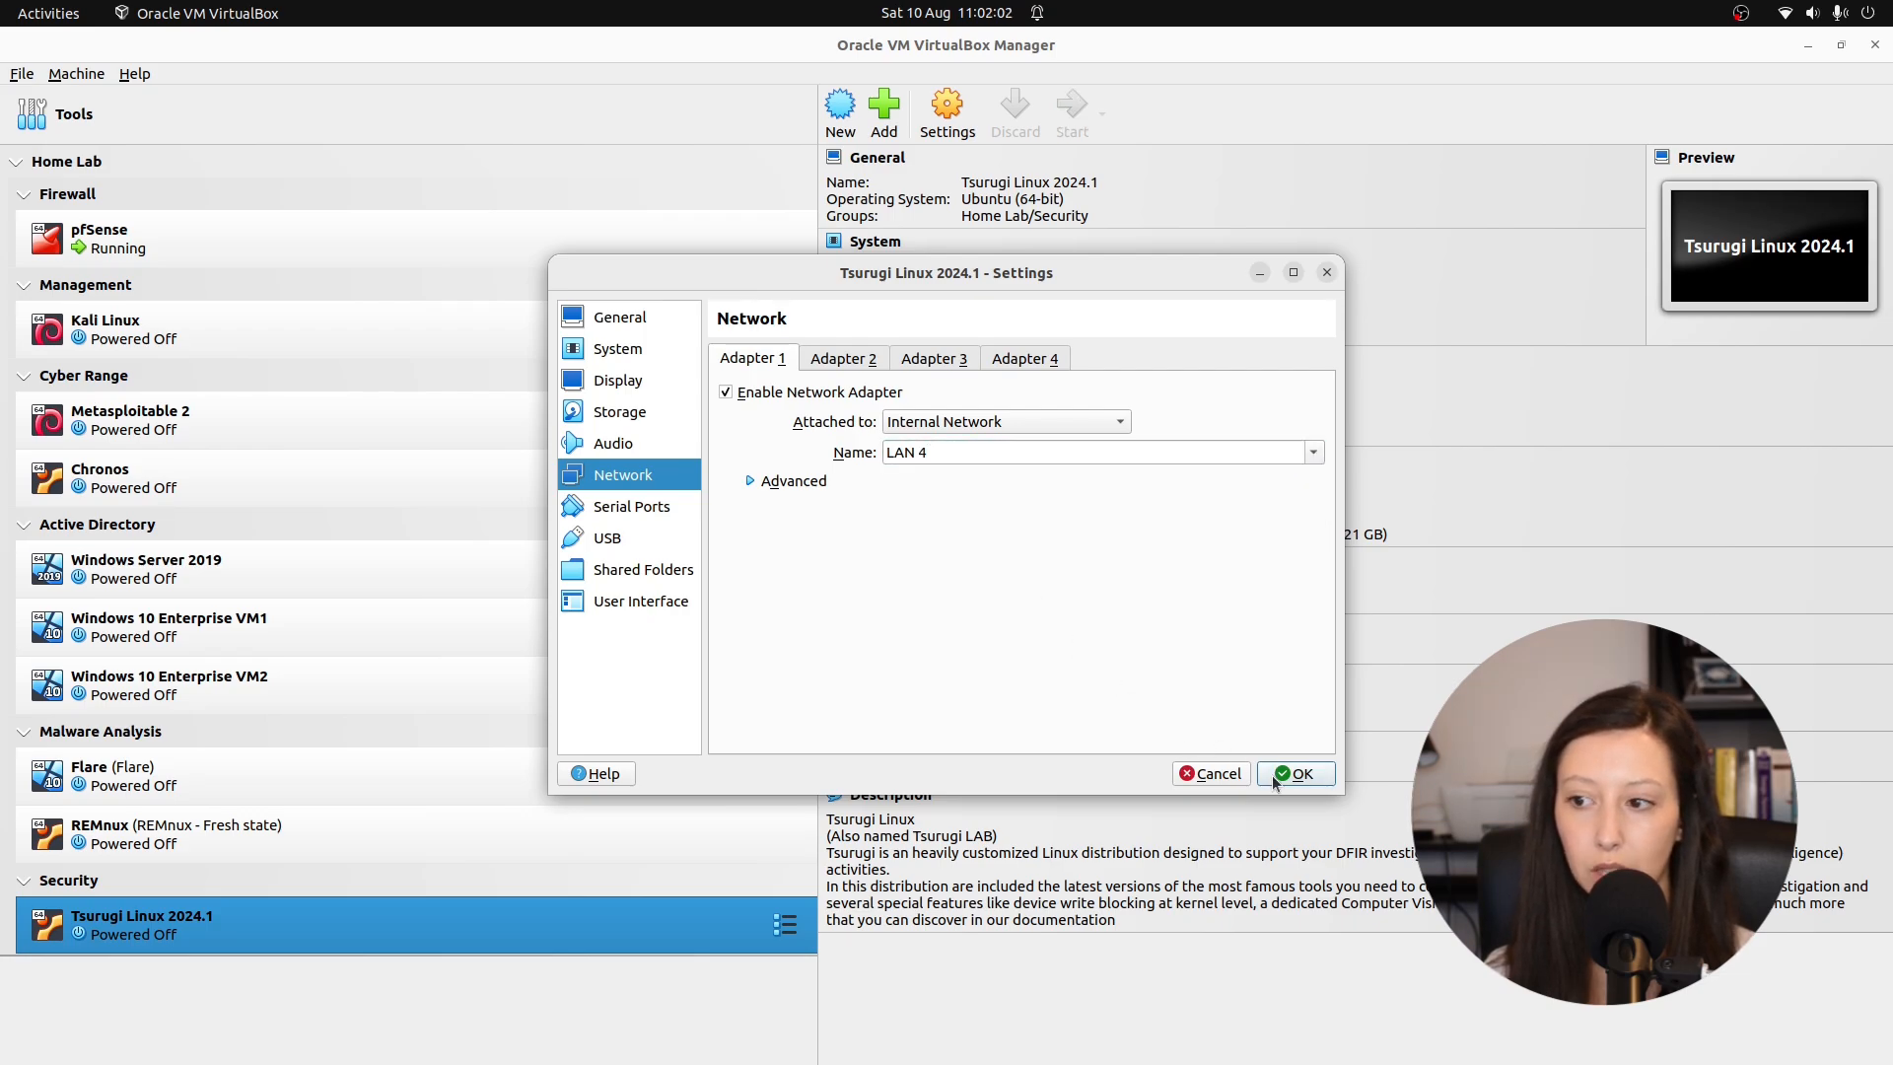
pyautogui.click(1293, 774)
pyautogui.click(1072, 104)
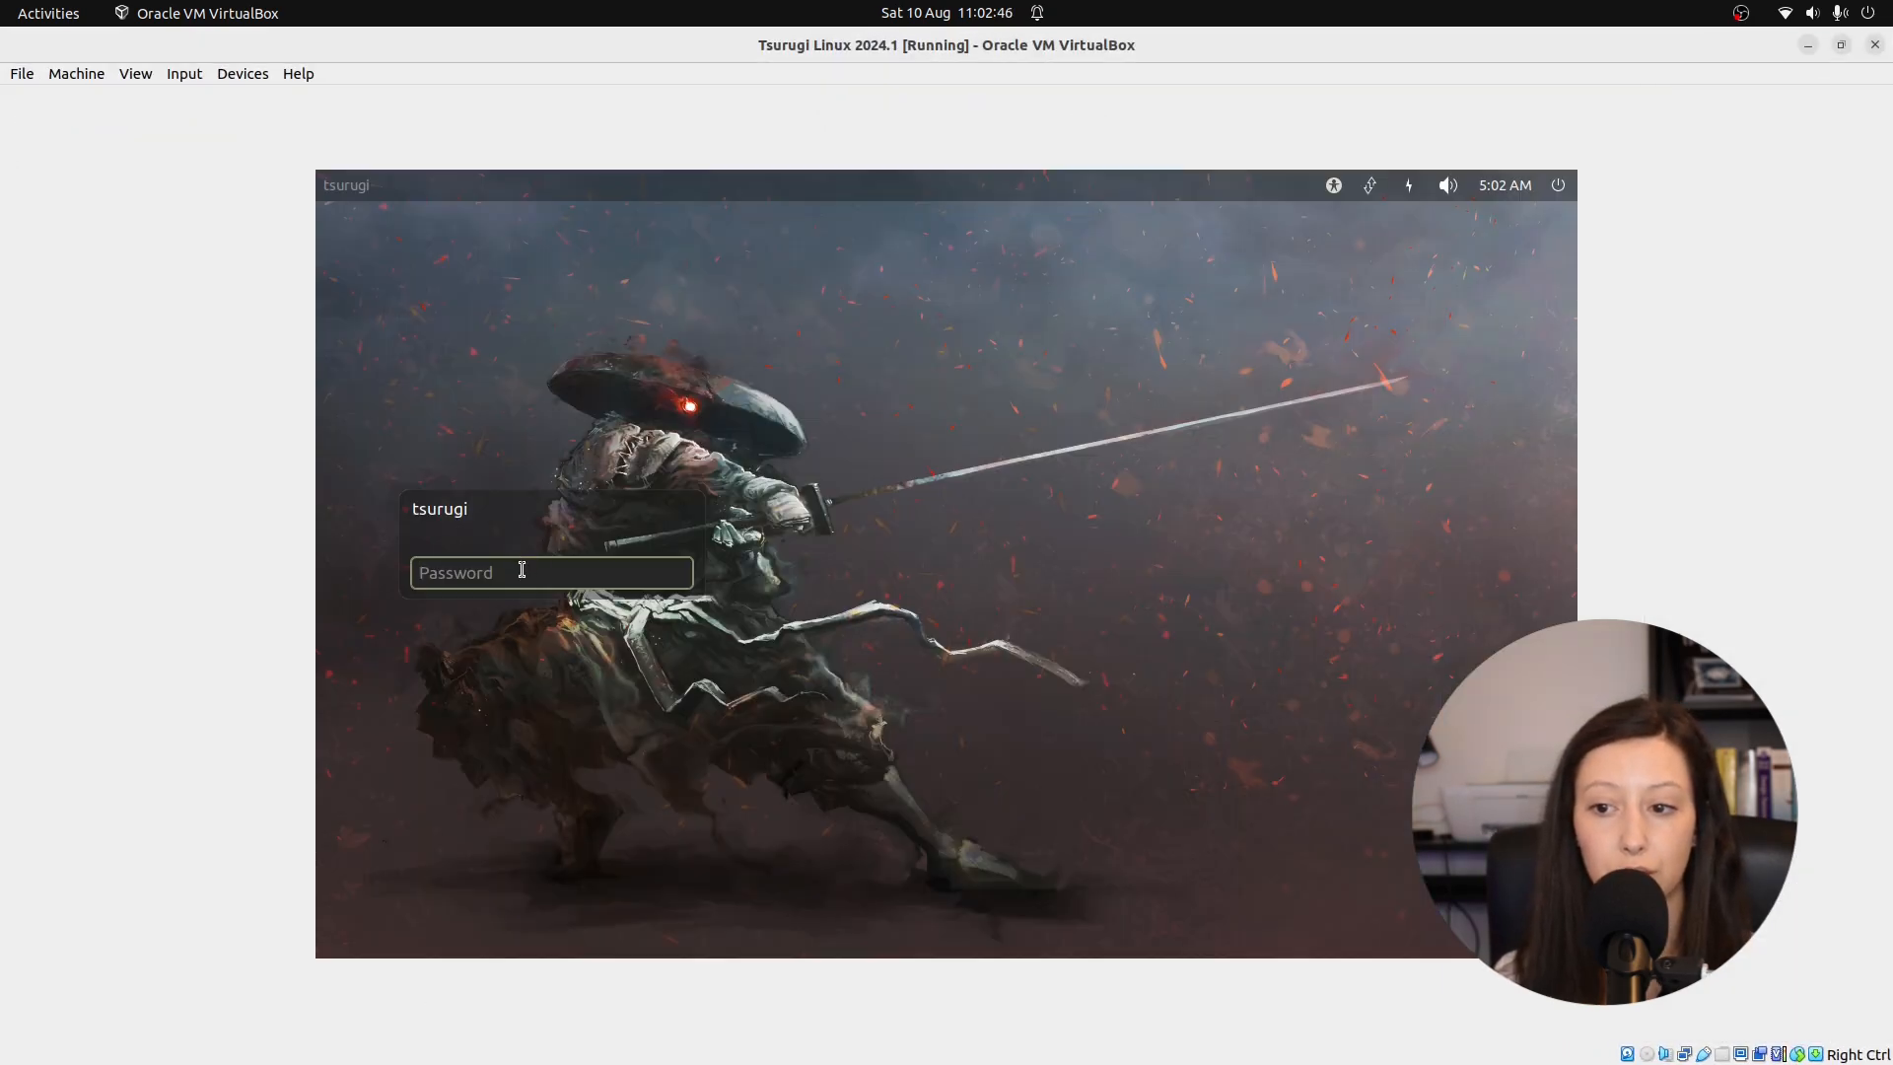
# Log in to Tsurugi Linux with the account password and insert the Guest Additions CD image.
pyautogui.write('tsu')
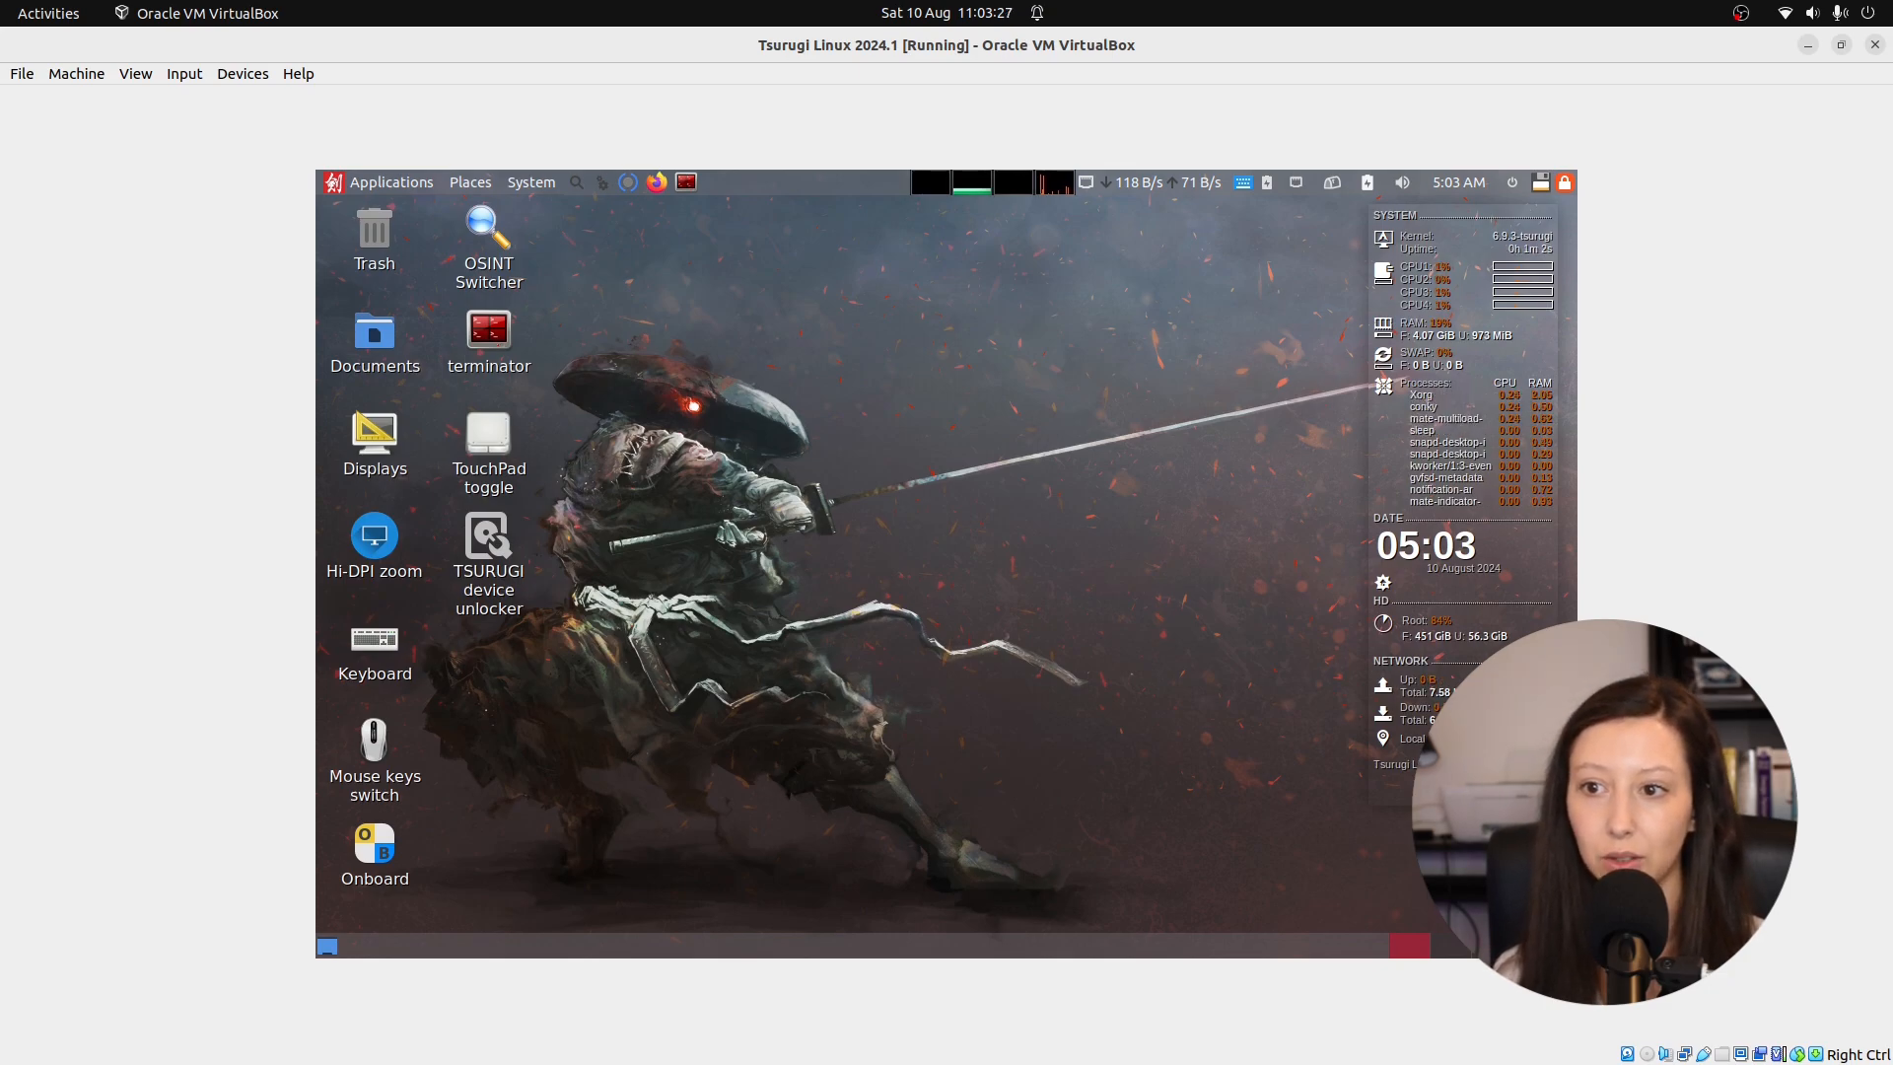
pyautogui.click(235, 79)
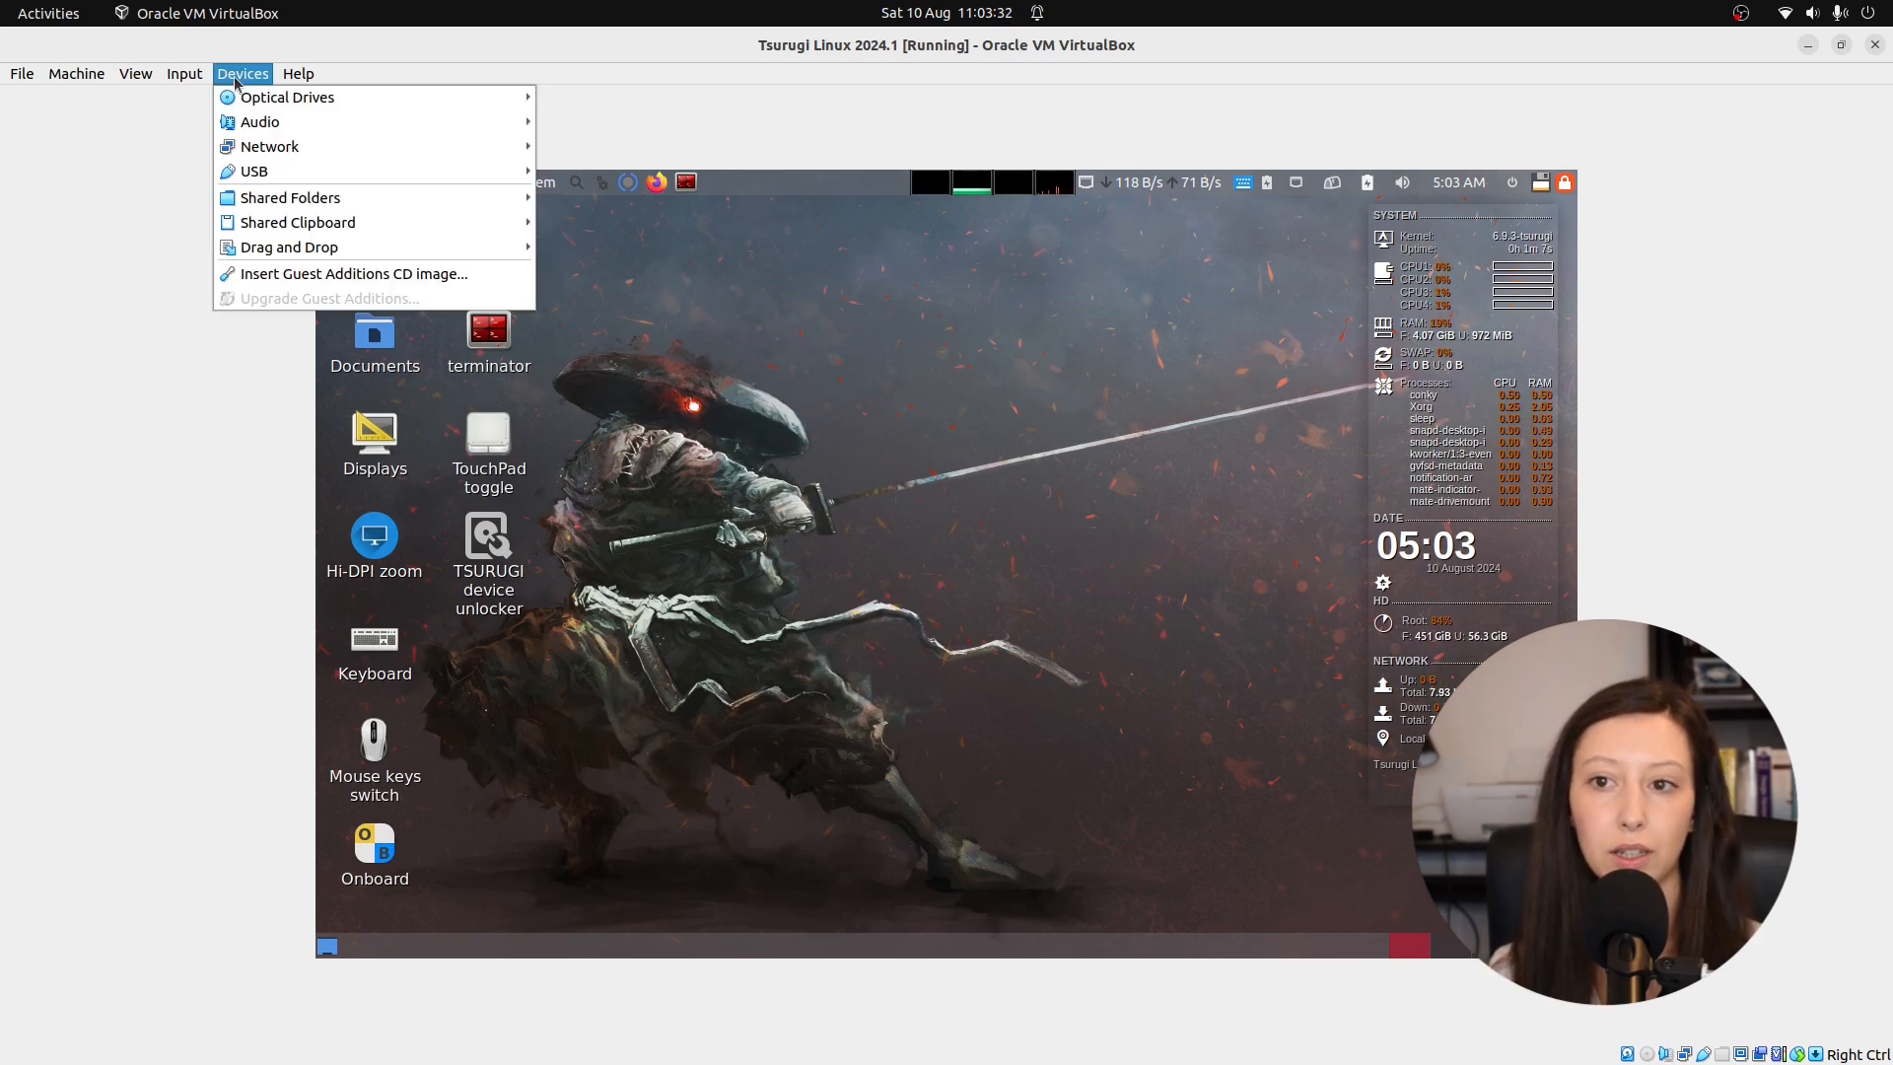
pyautogui.click(282, 275)
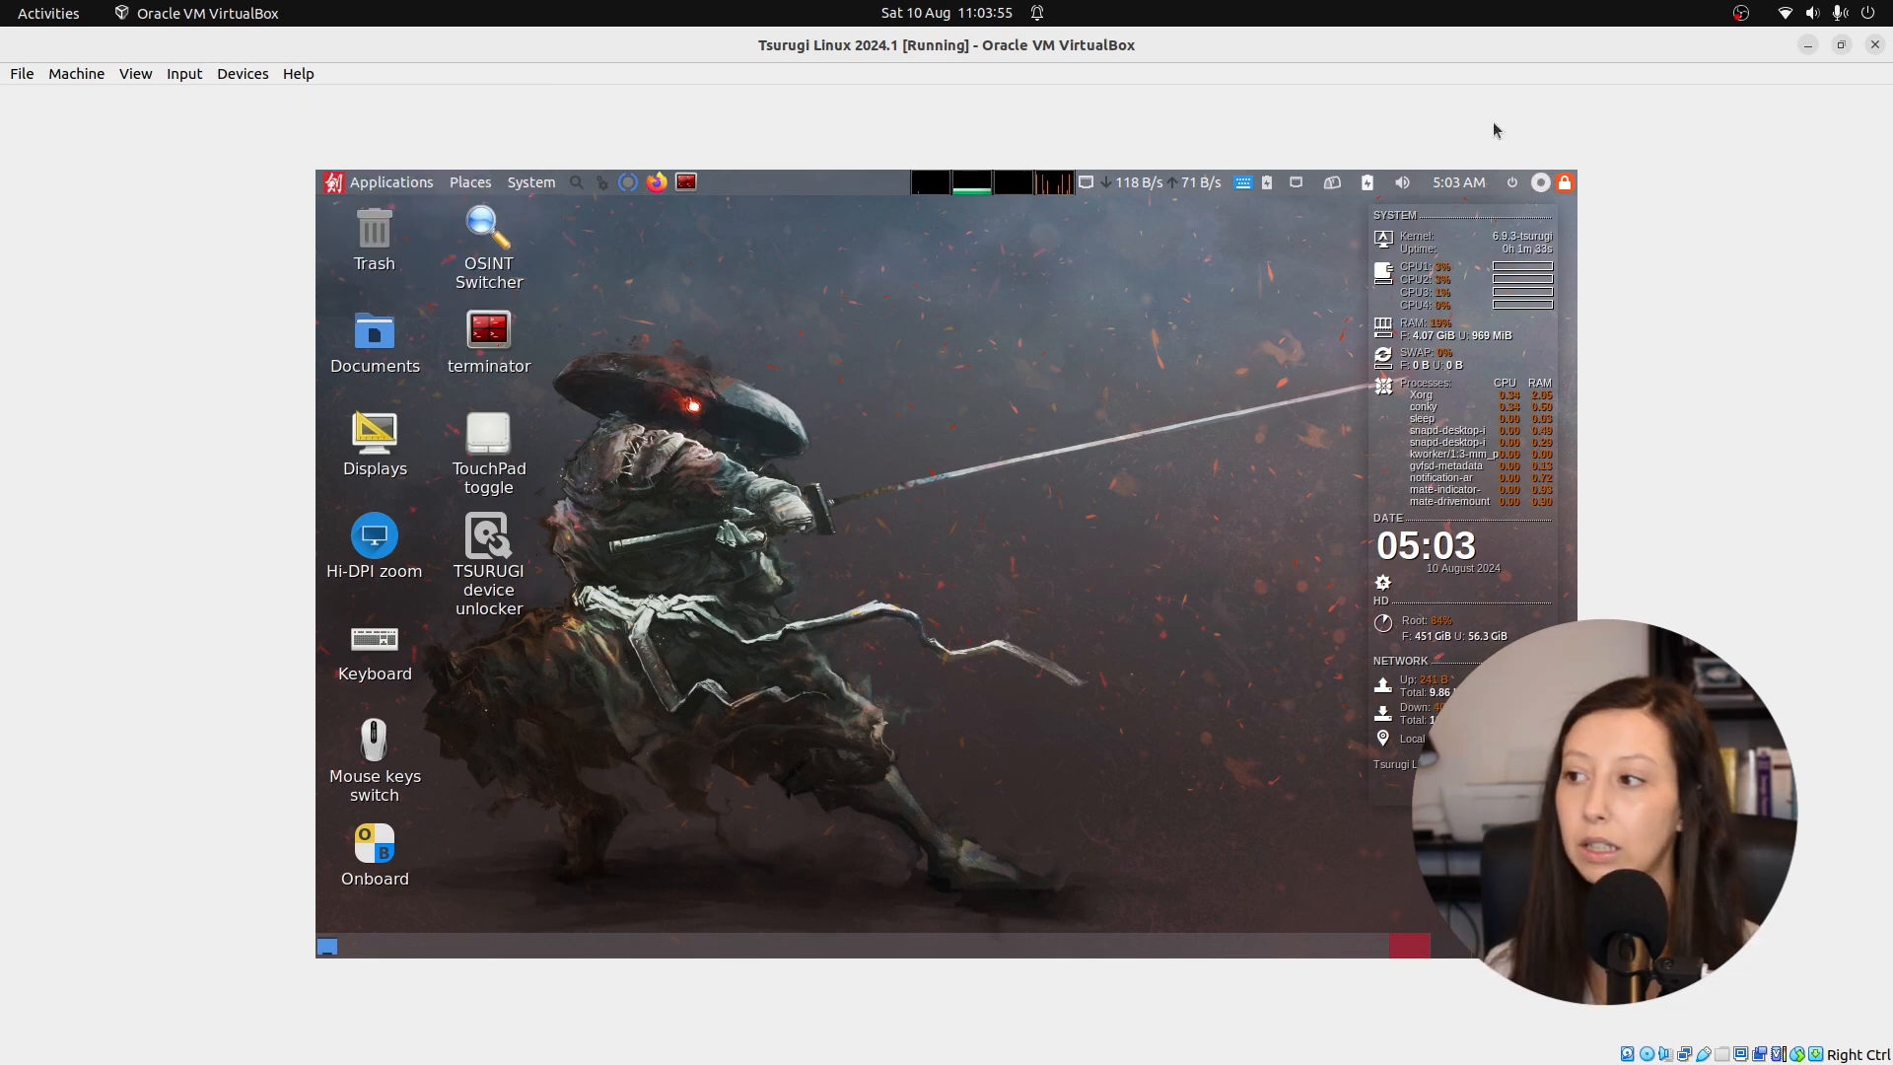
pyautogui.click(1539, 187)
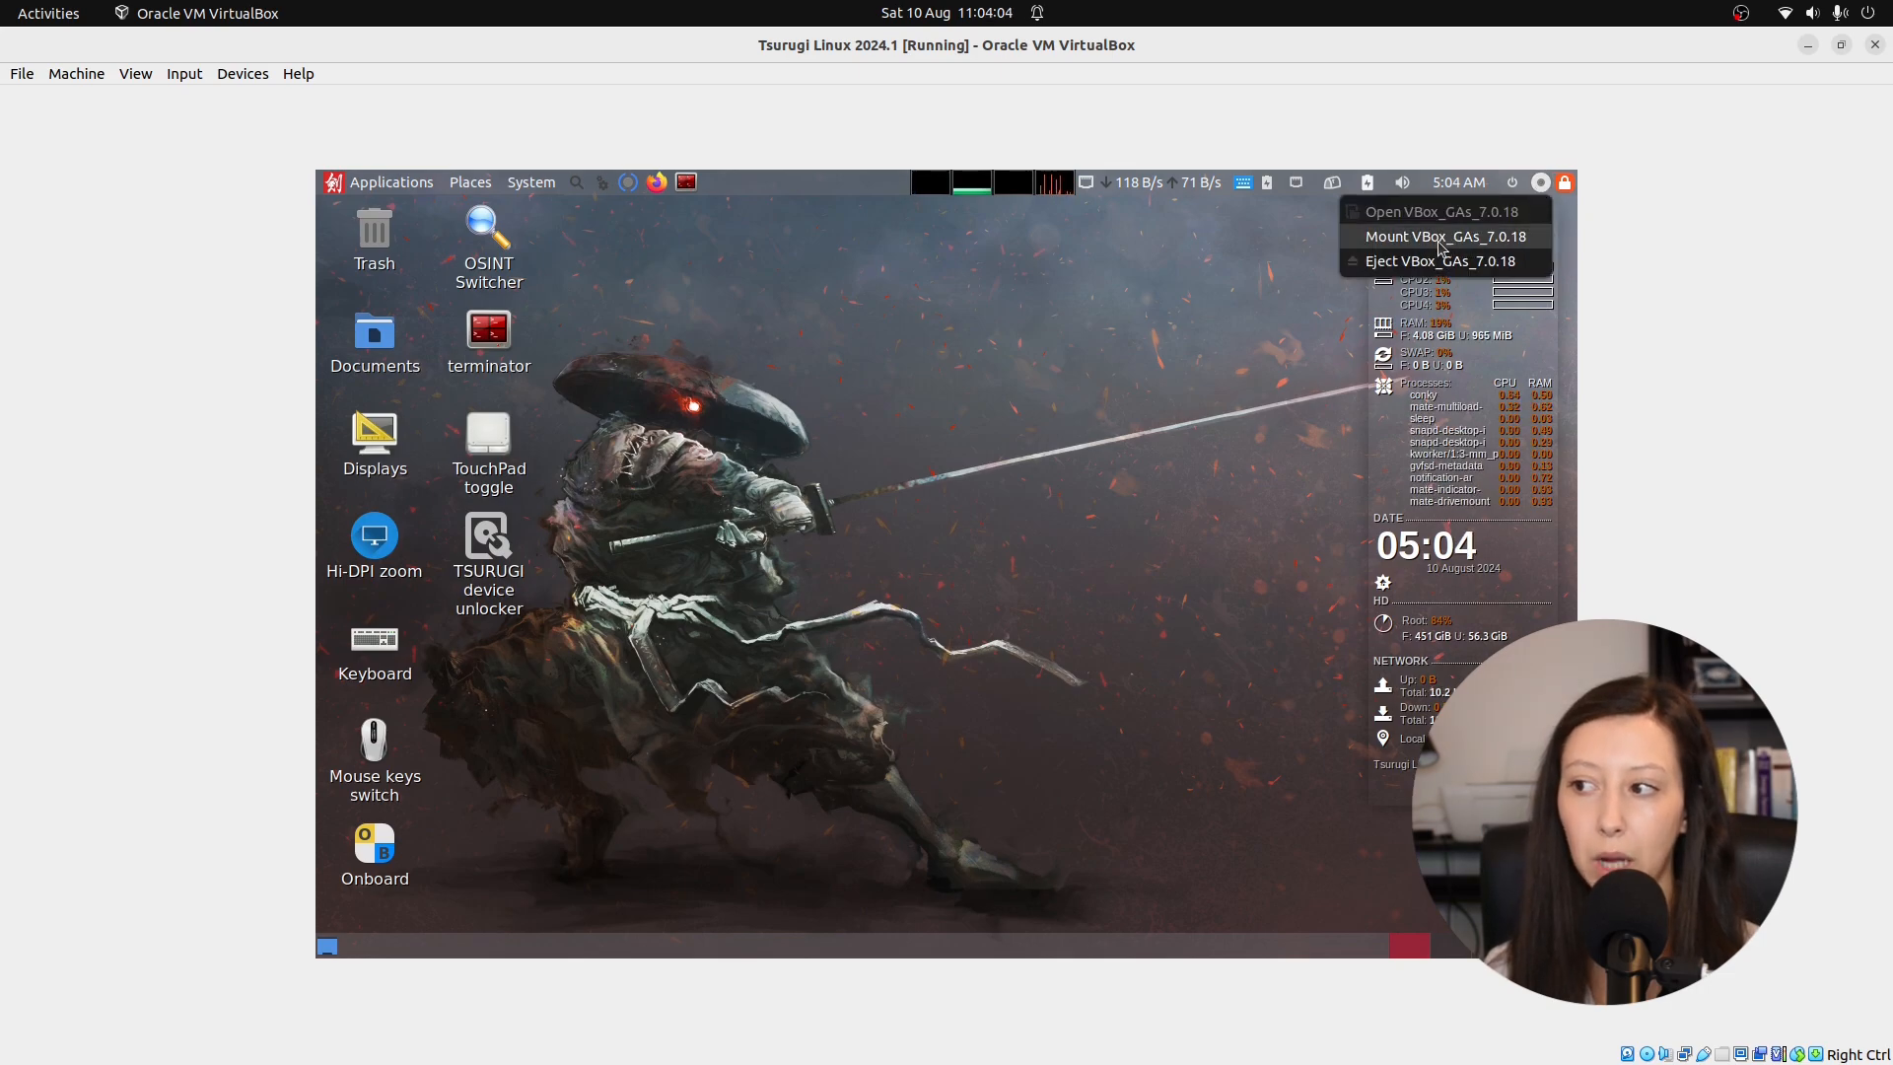
# Mount the VBox_GAs_7.0.18 disc and open a terminal in its folder from the file manager.
pyautogui.click(1441, 238)
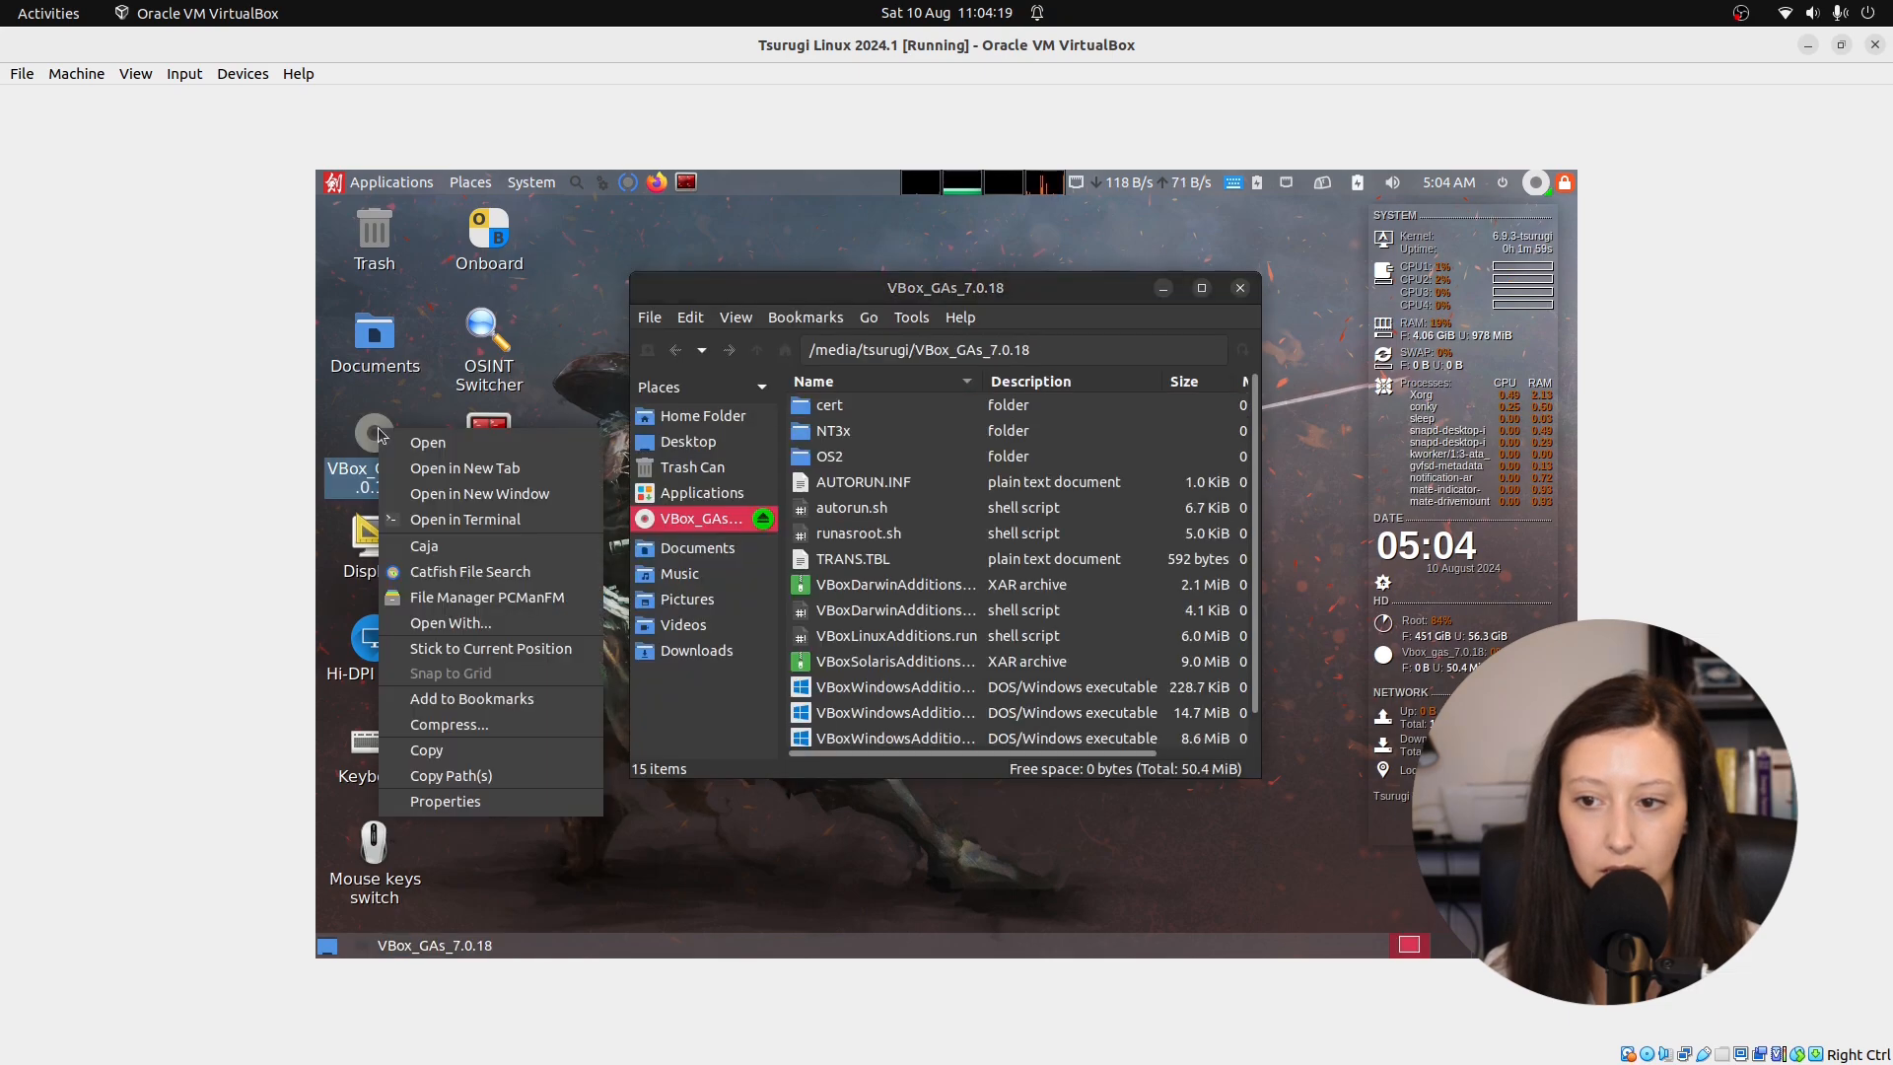
pyautogui.press('Escape')
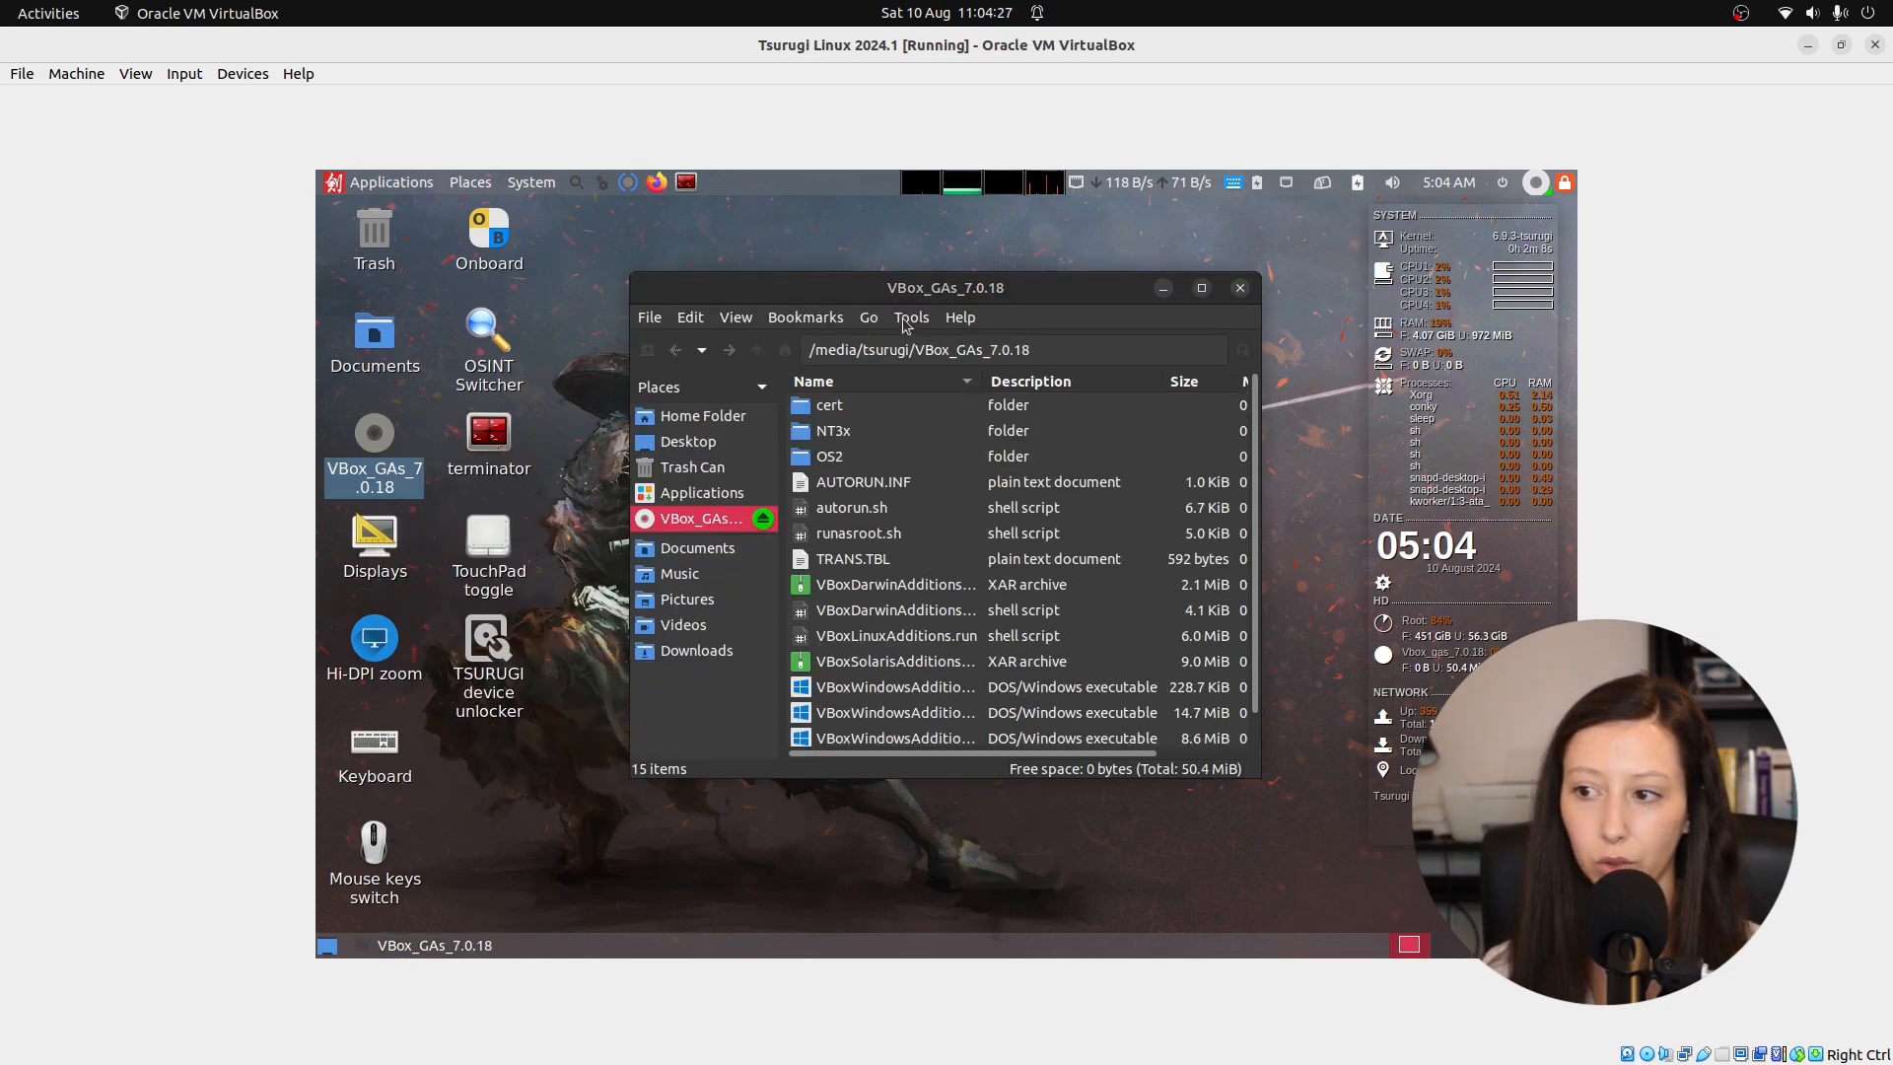
pyautogui.click(905, 325)
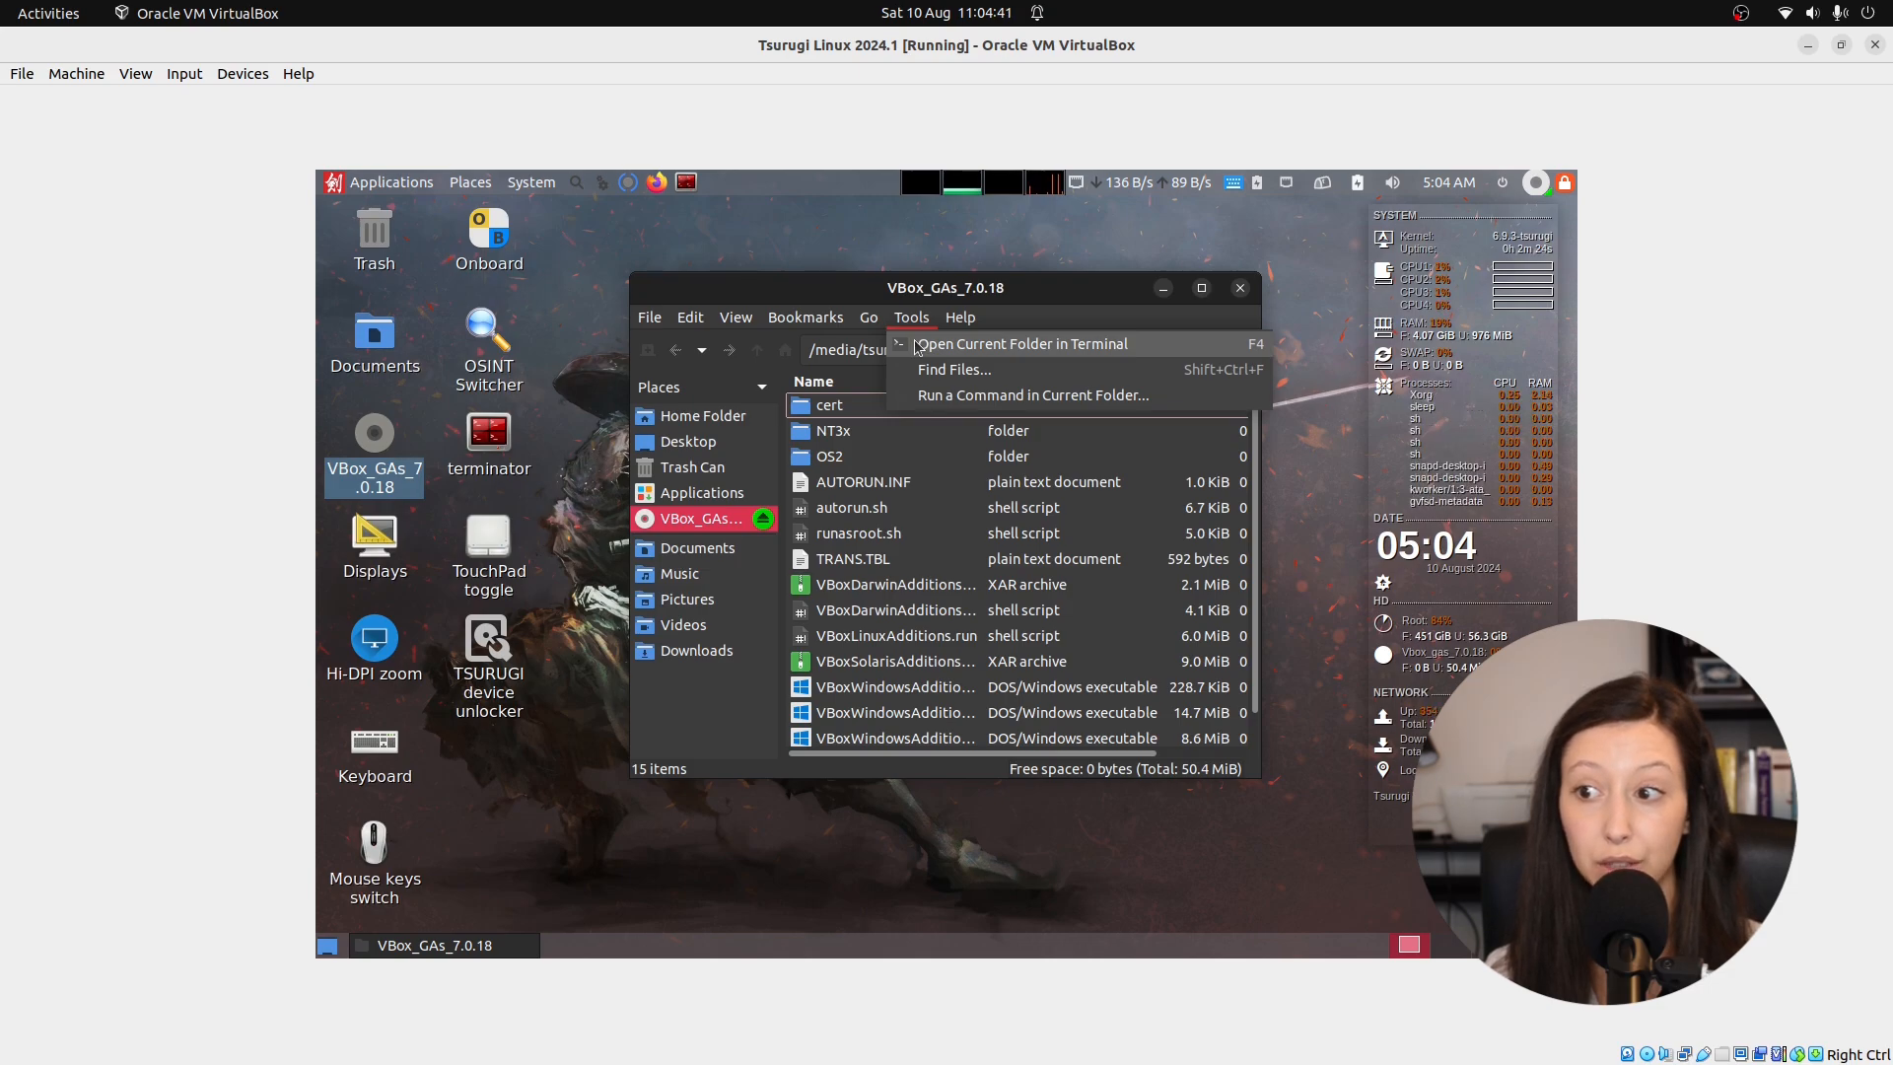
pyautogui.click(1015, 344)
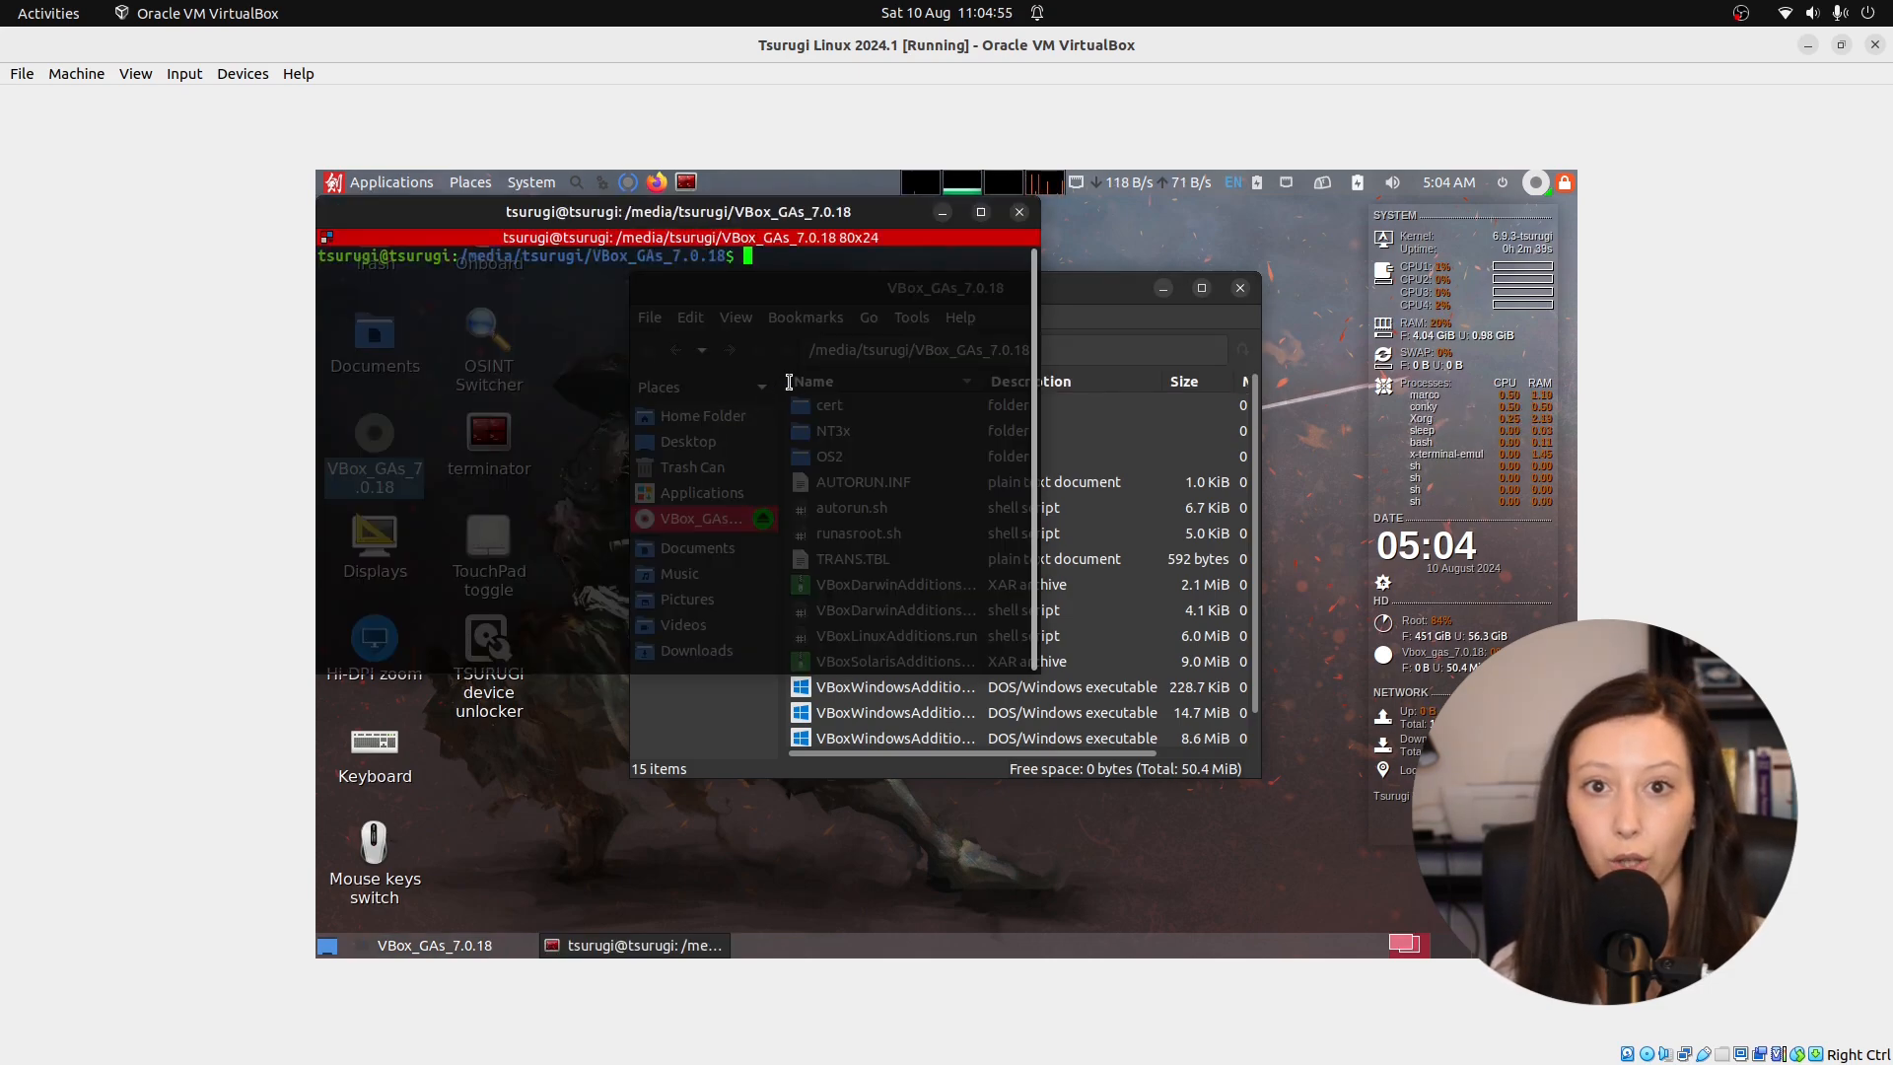
# Run sudo ./VBoxLinuxAdditions.run and enter the administrator password to install Guest Additions 7.0.18.
pyautogui.write('sudo')
pyautogui.write('./')
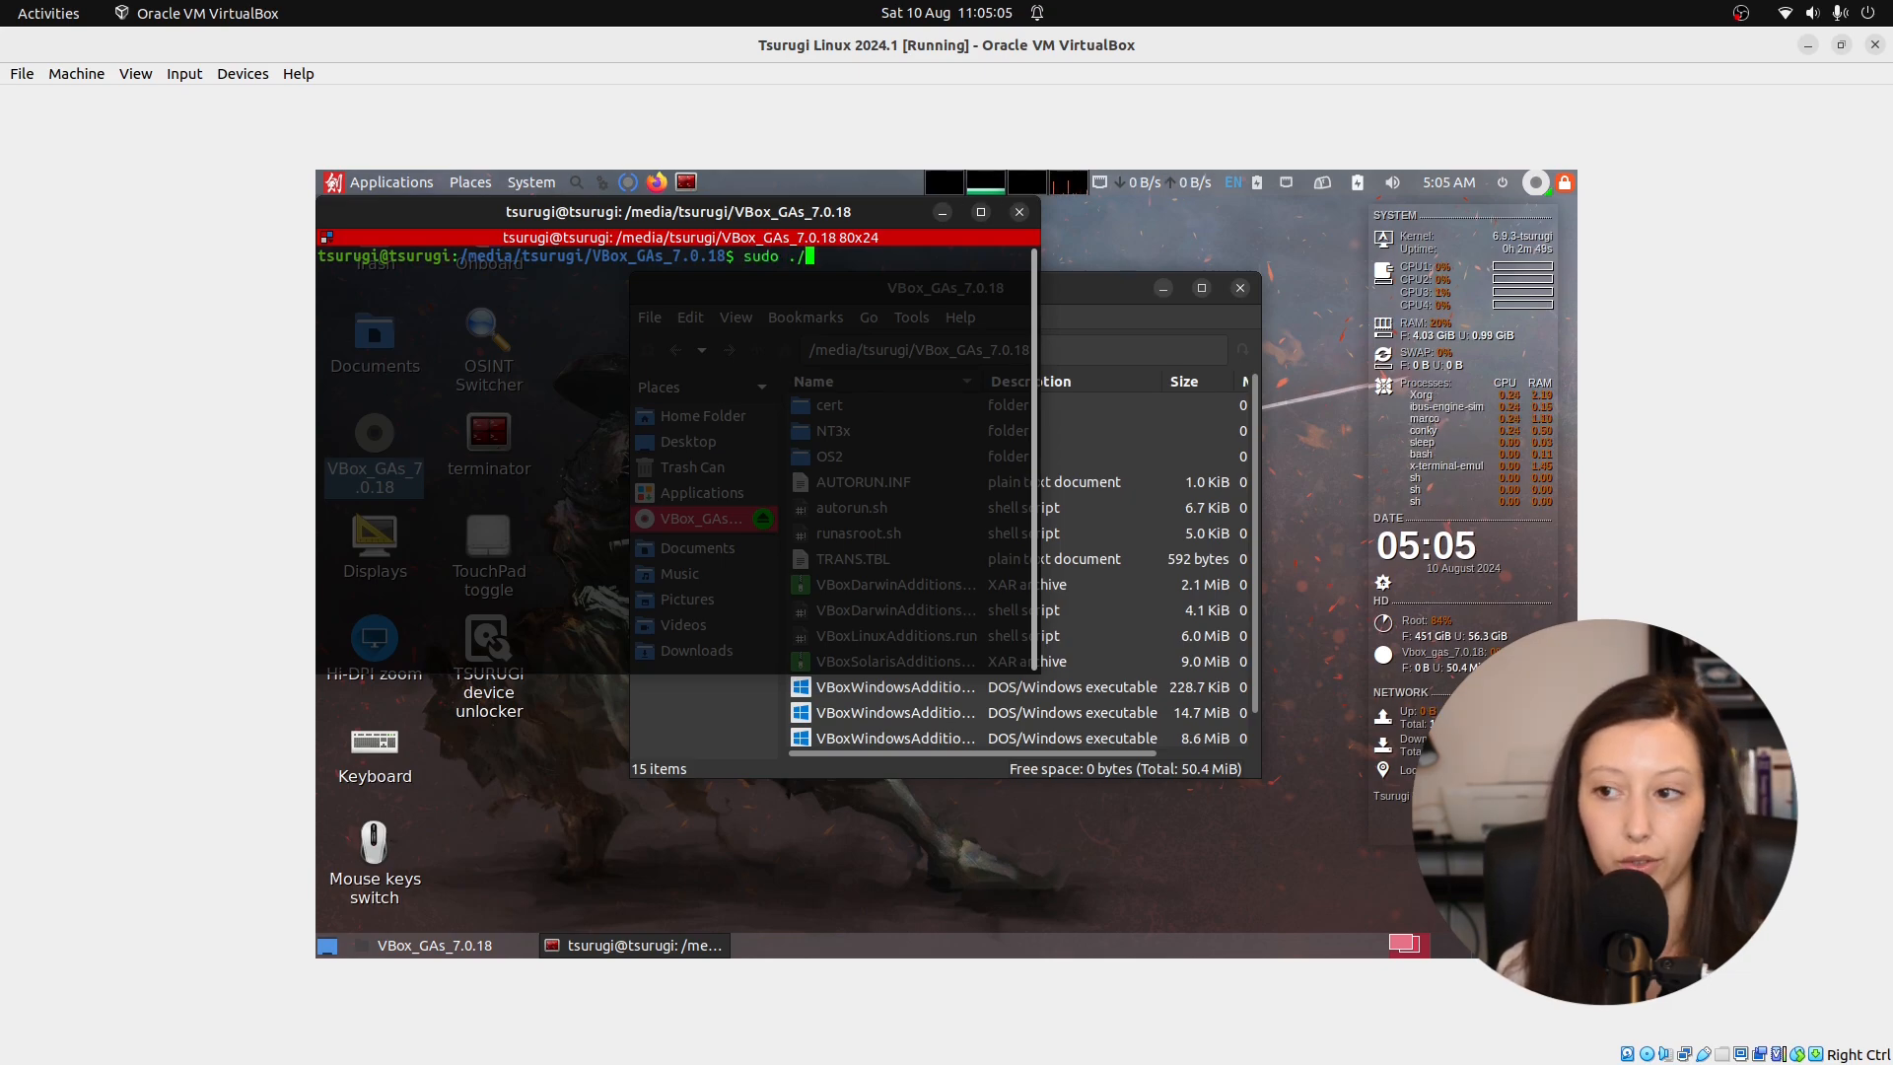
pyautogui.write('VBo')
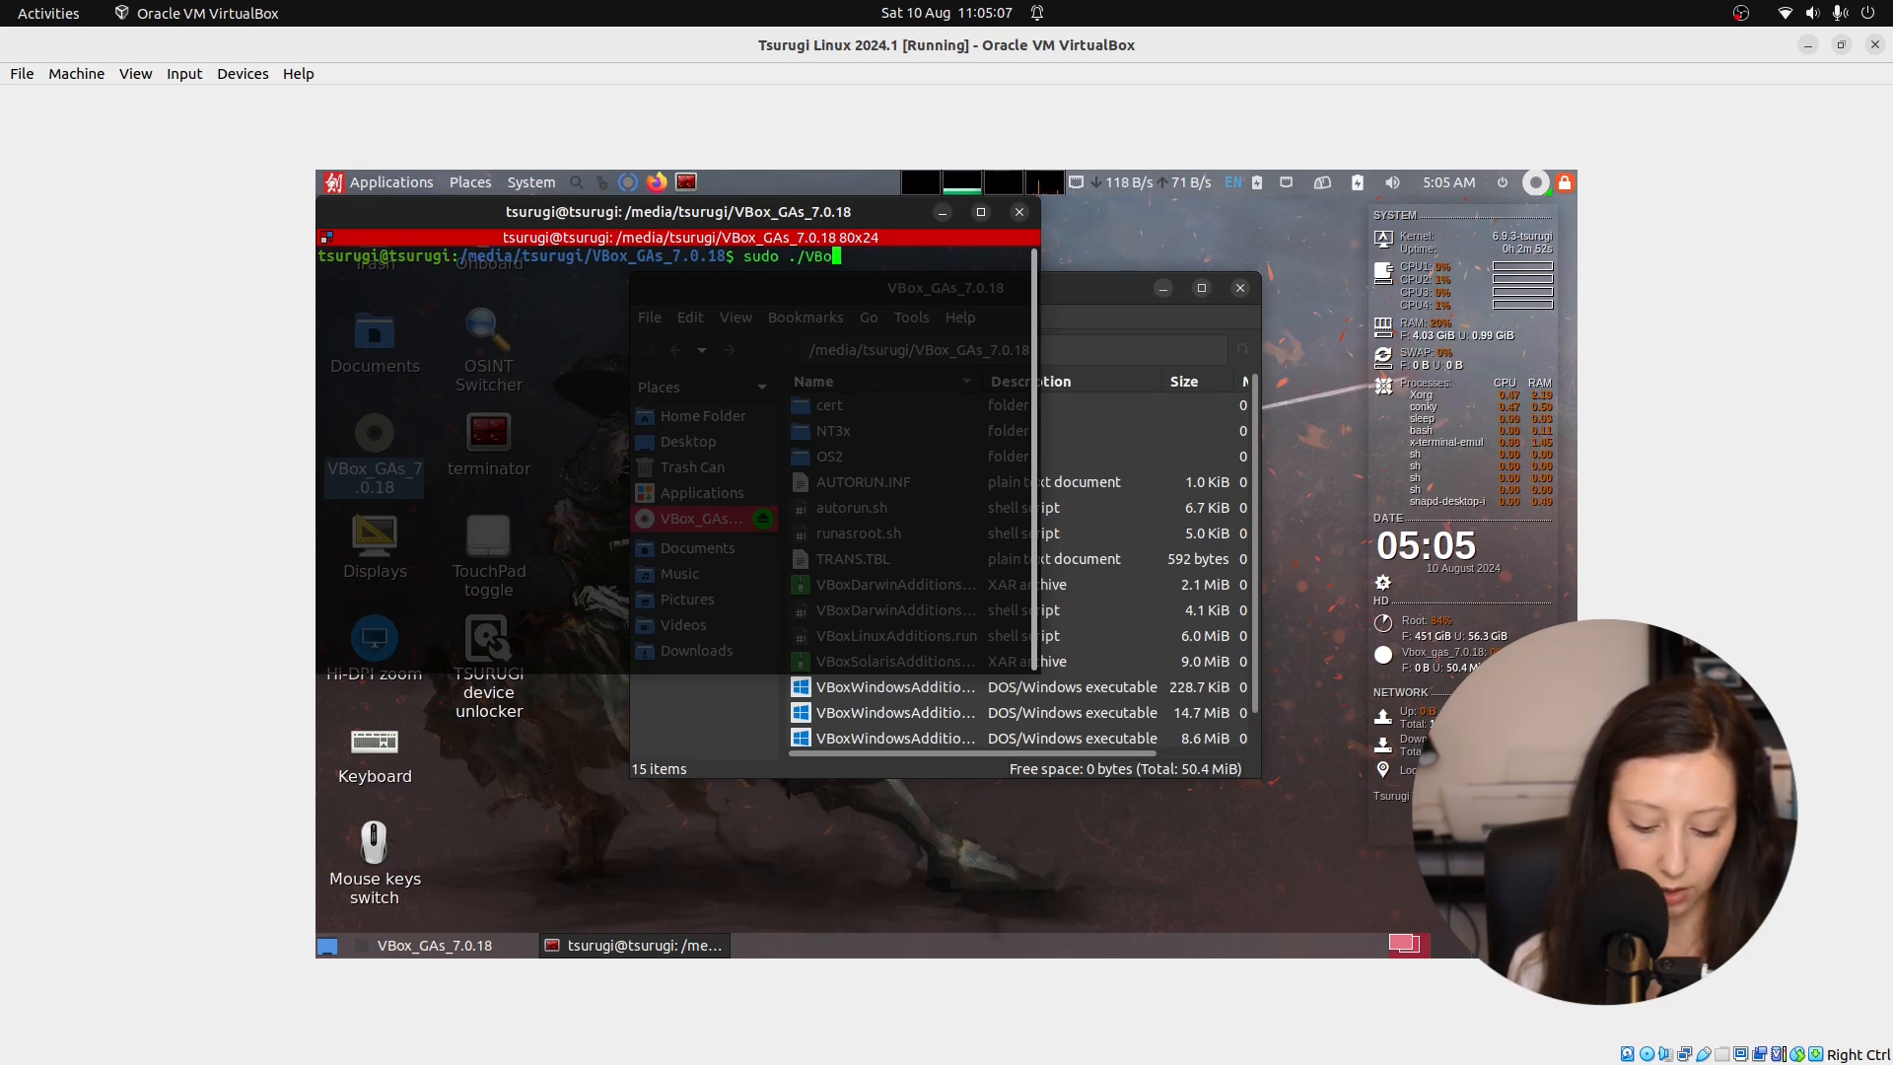
pyautogui.write('xLinuxAddition')
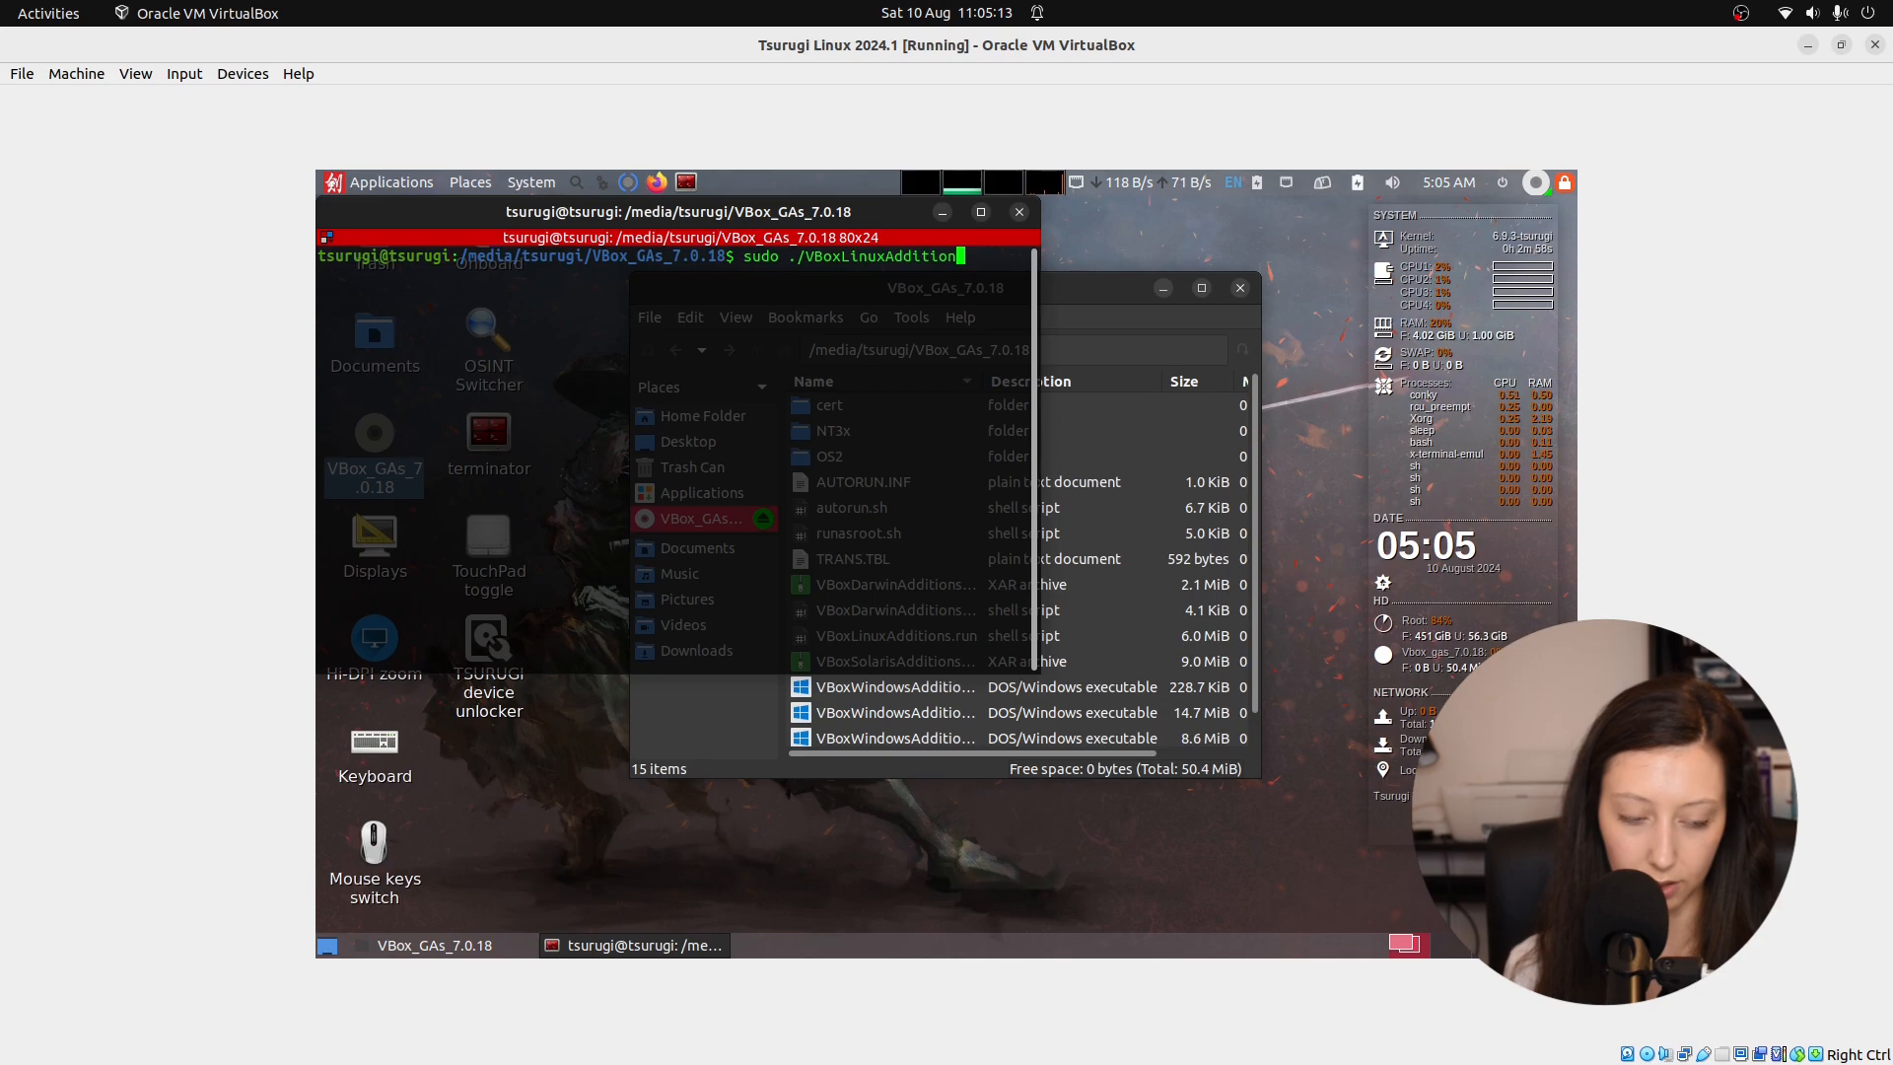
pyautogui.write('s.run')
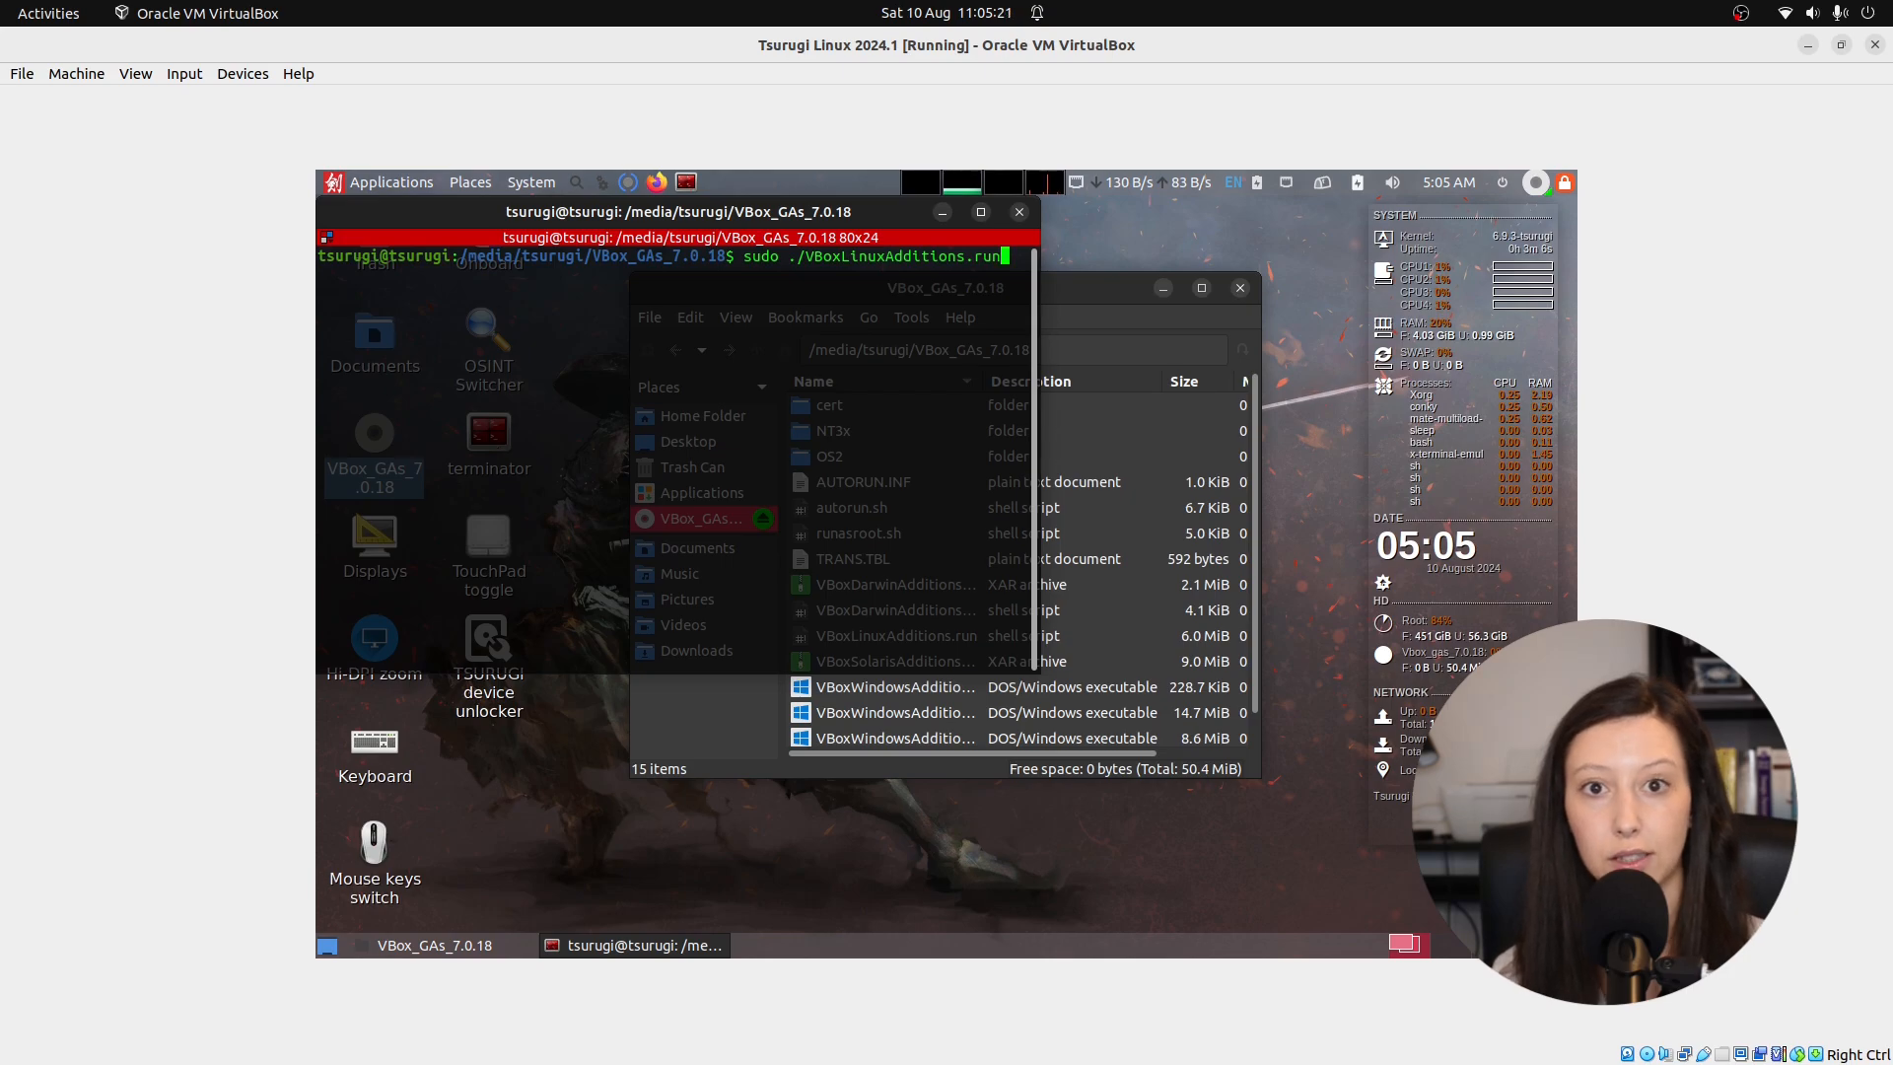
pyautogui.press('Return')
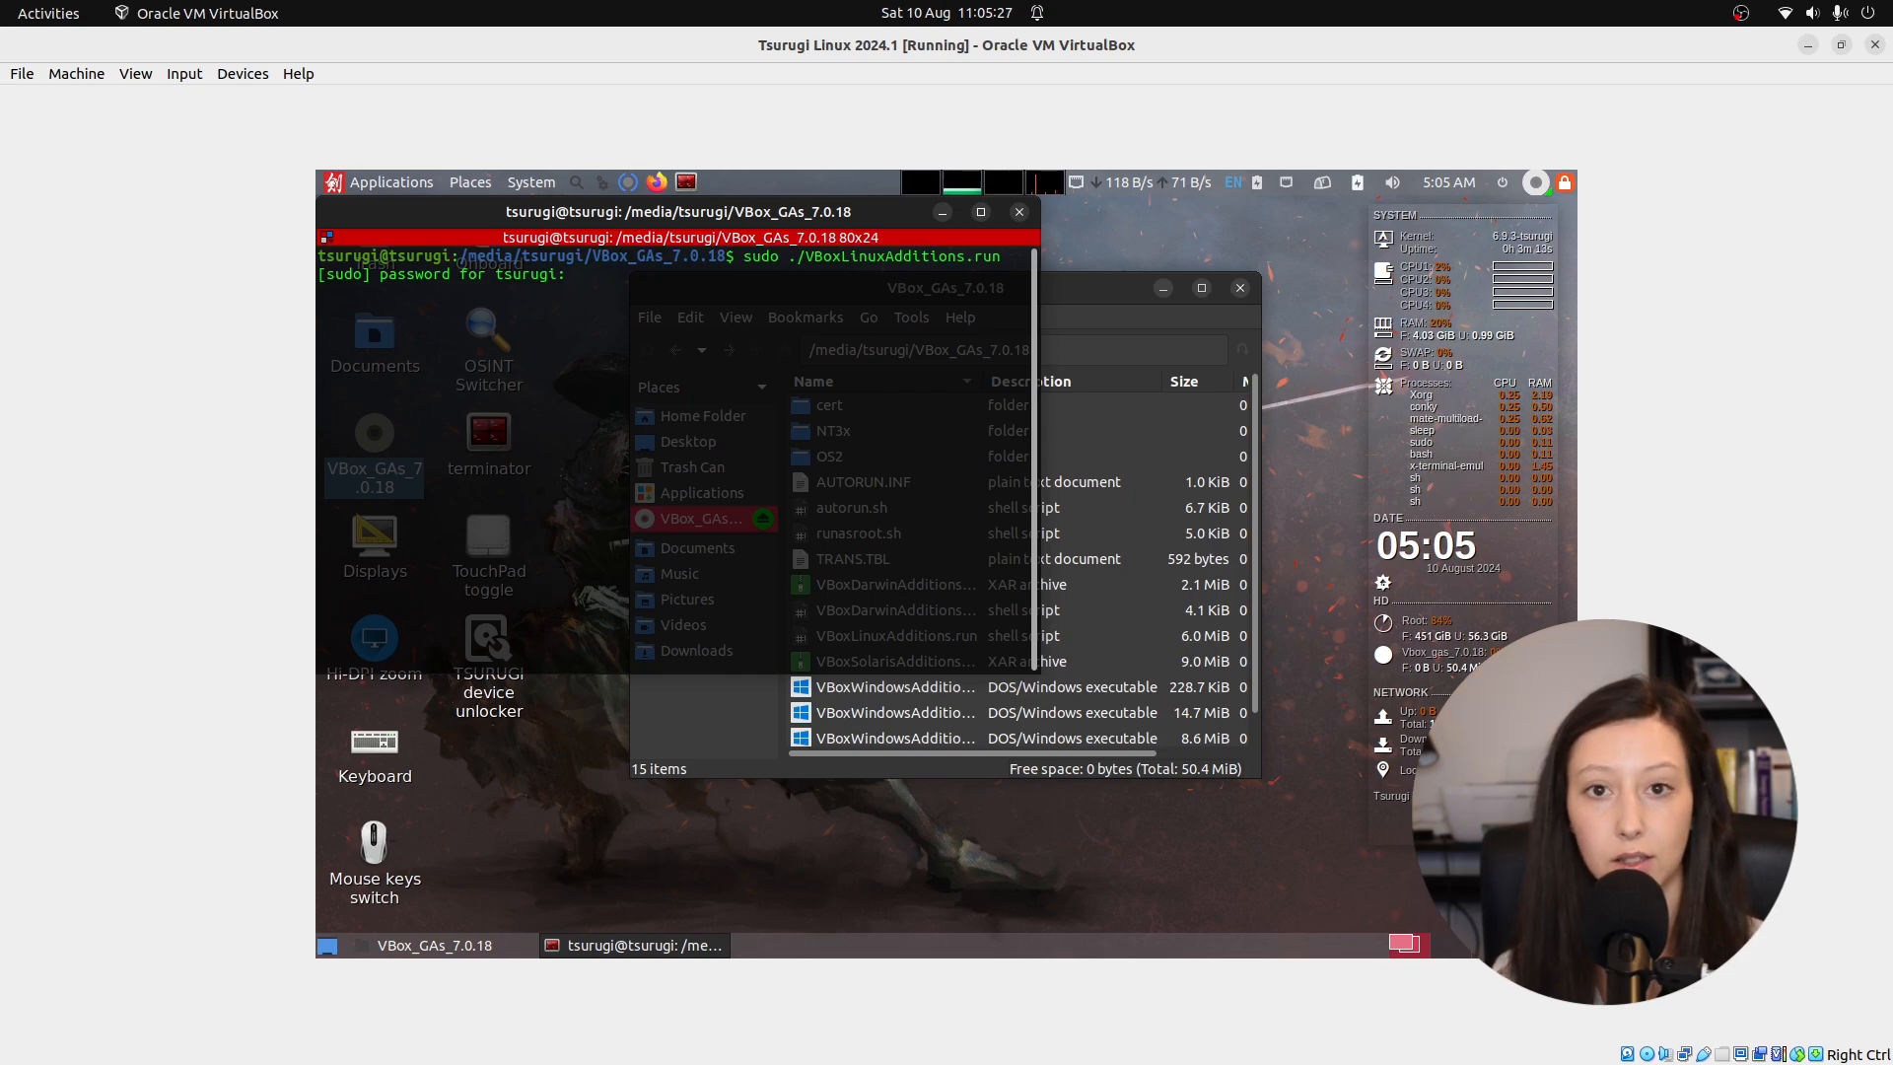
pyautogui.press('Return')
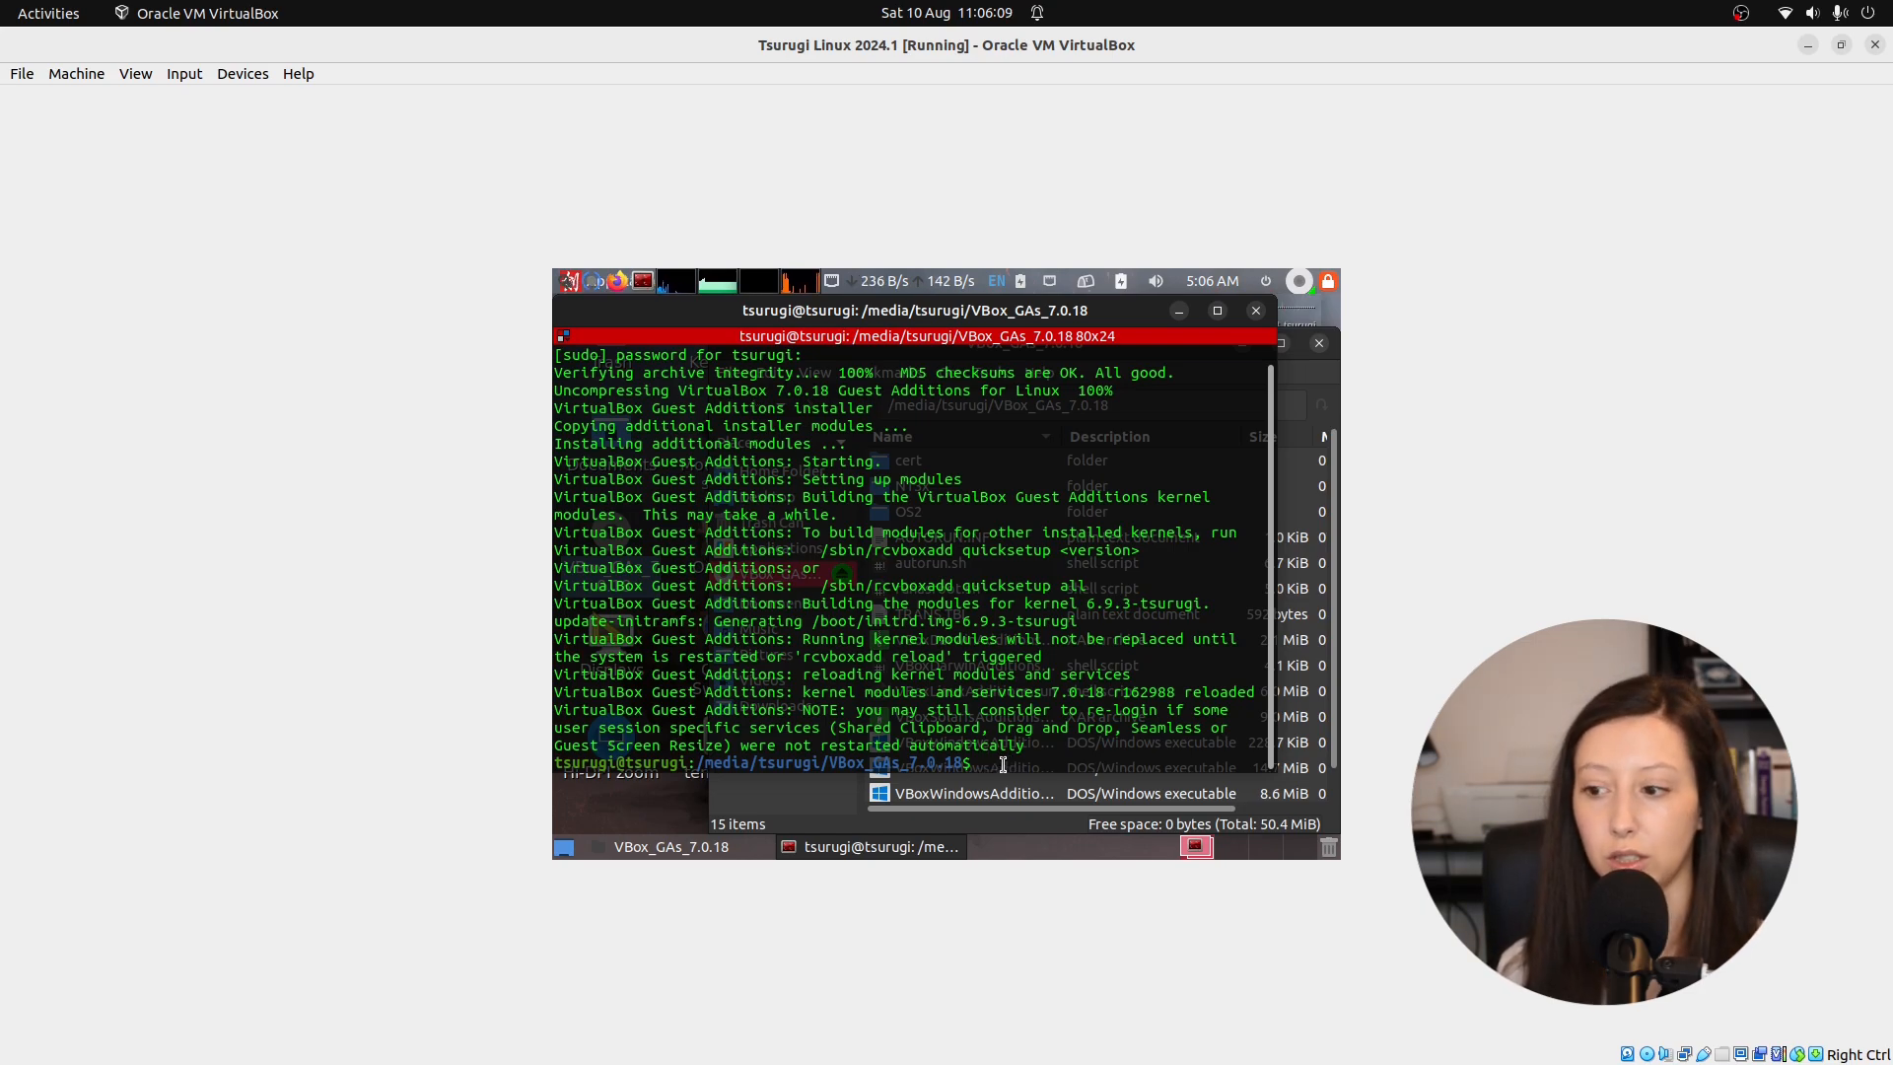
# Close the terminal and file manager, unmount the Guest Additions disc, and maximise the VM window.
pyautogui.click(1256, 312)
pyautogui.click(1319, 344)
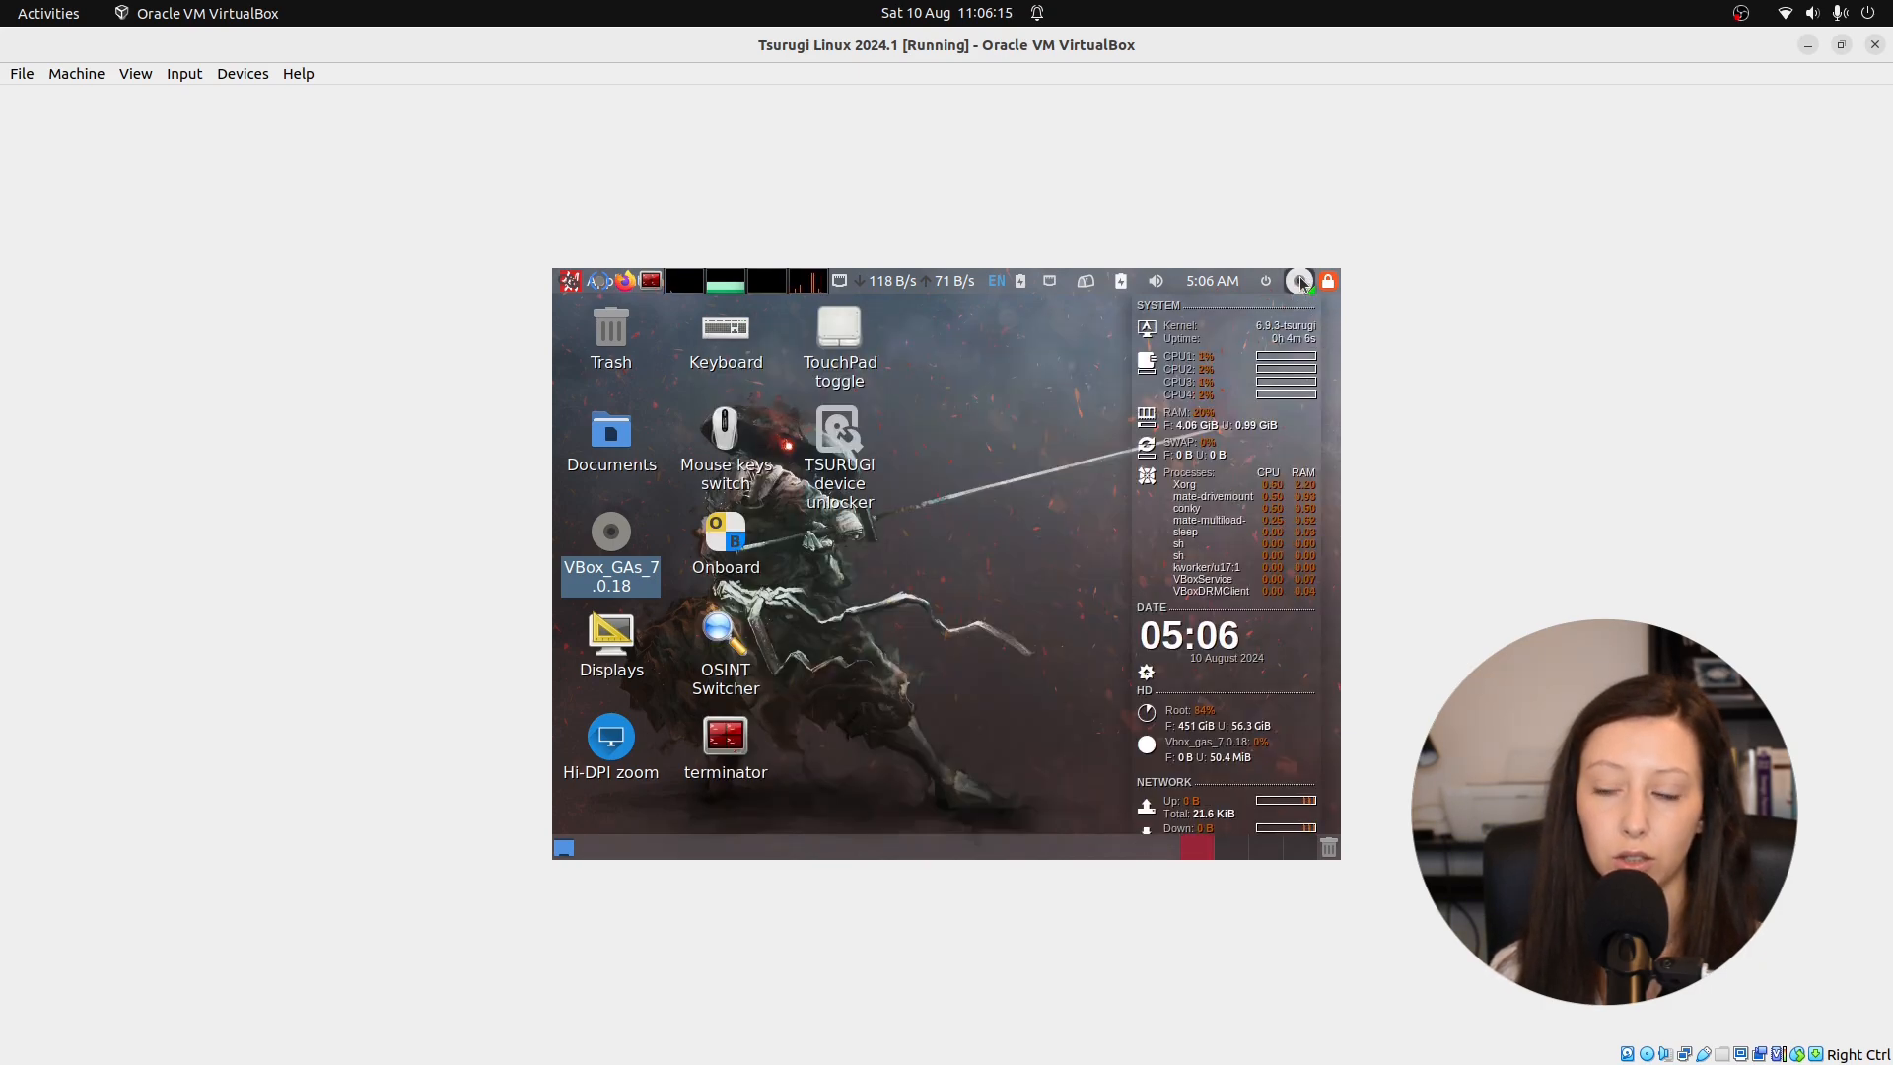
pyautogui.click(1301, 284)
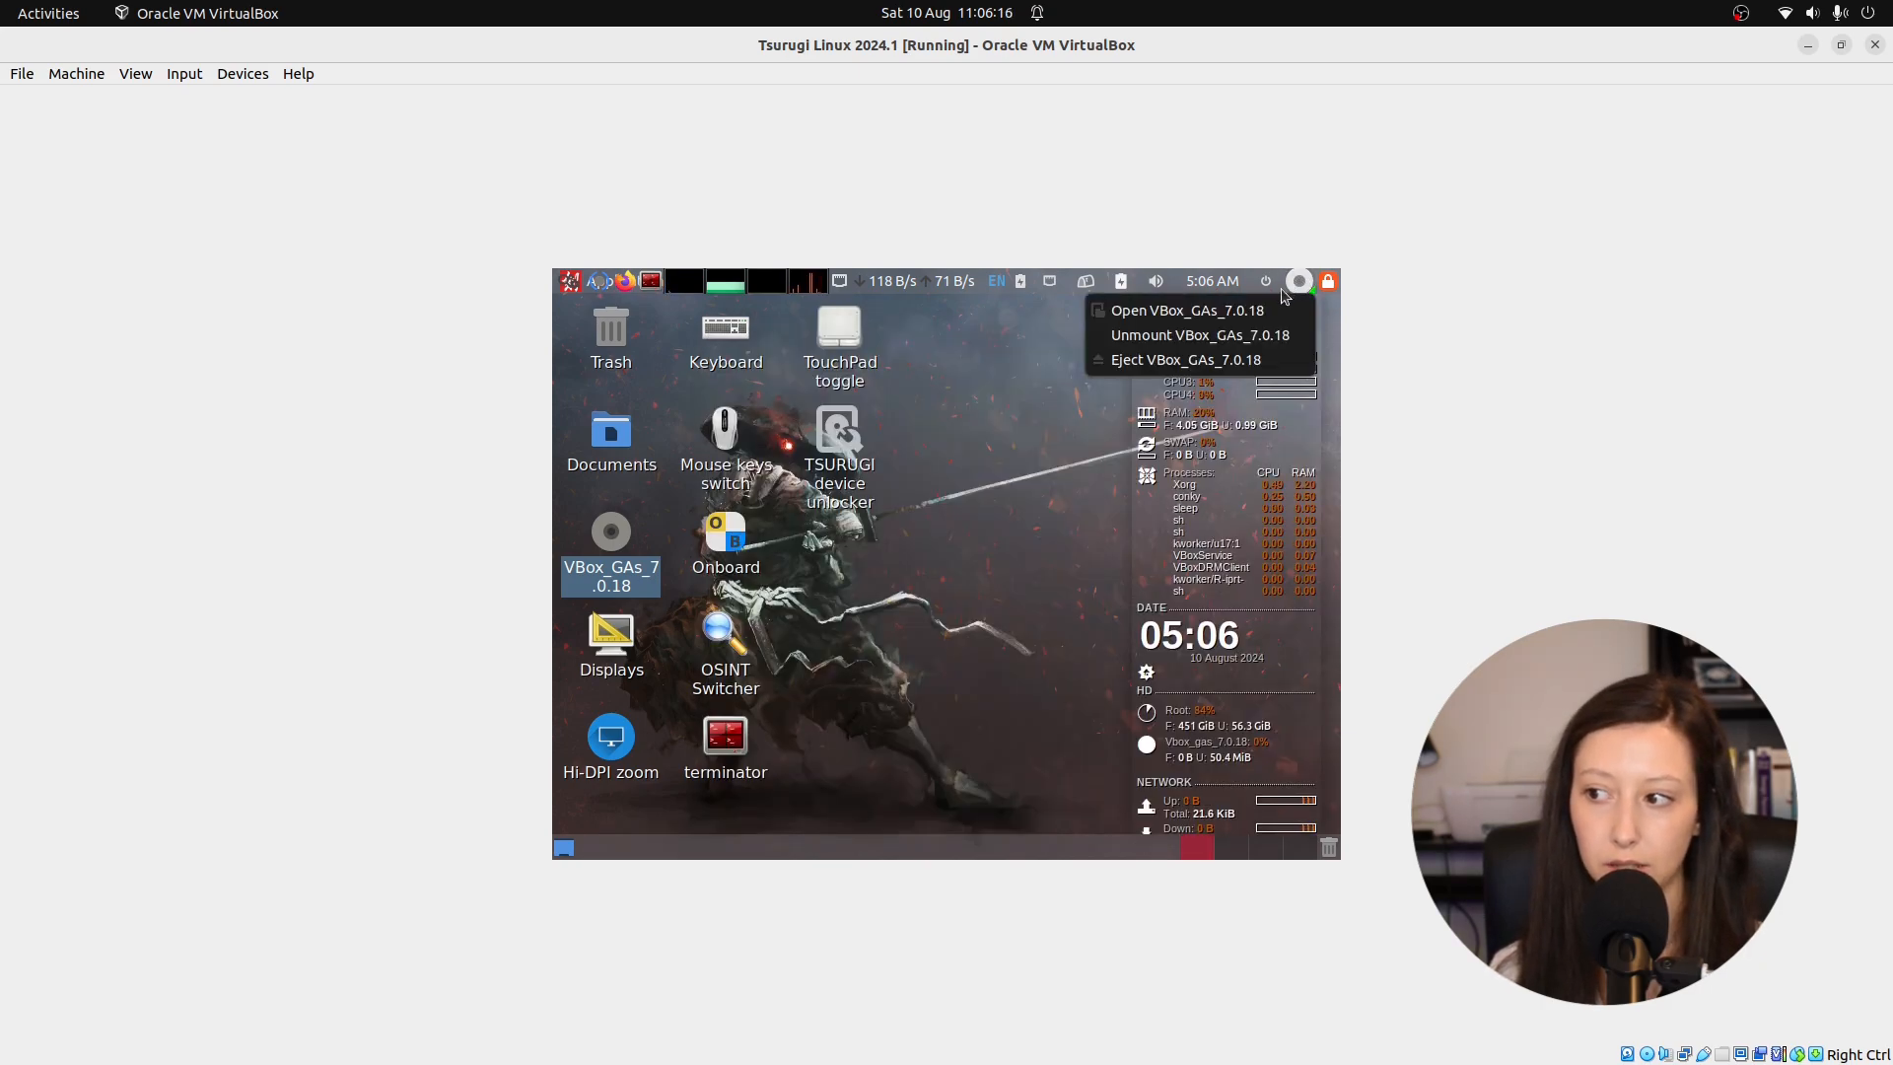
pyautogui.click(1163, 335)
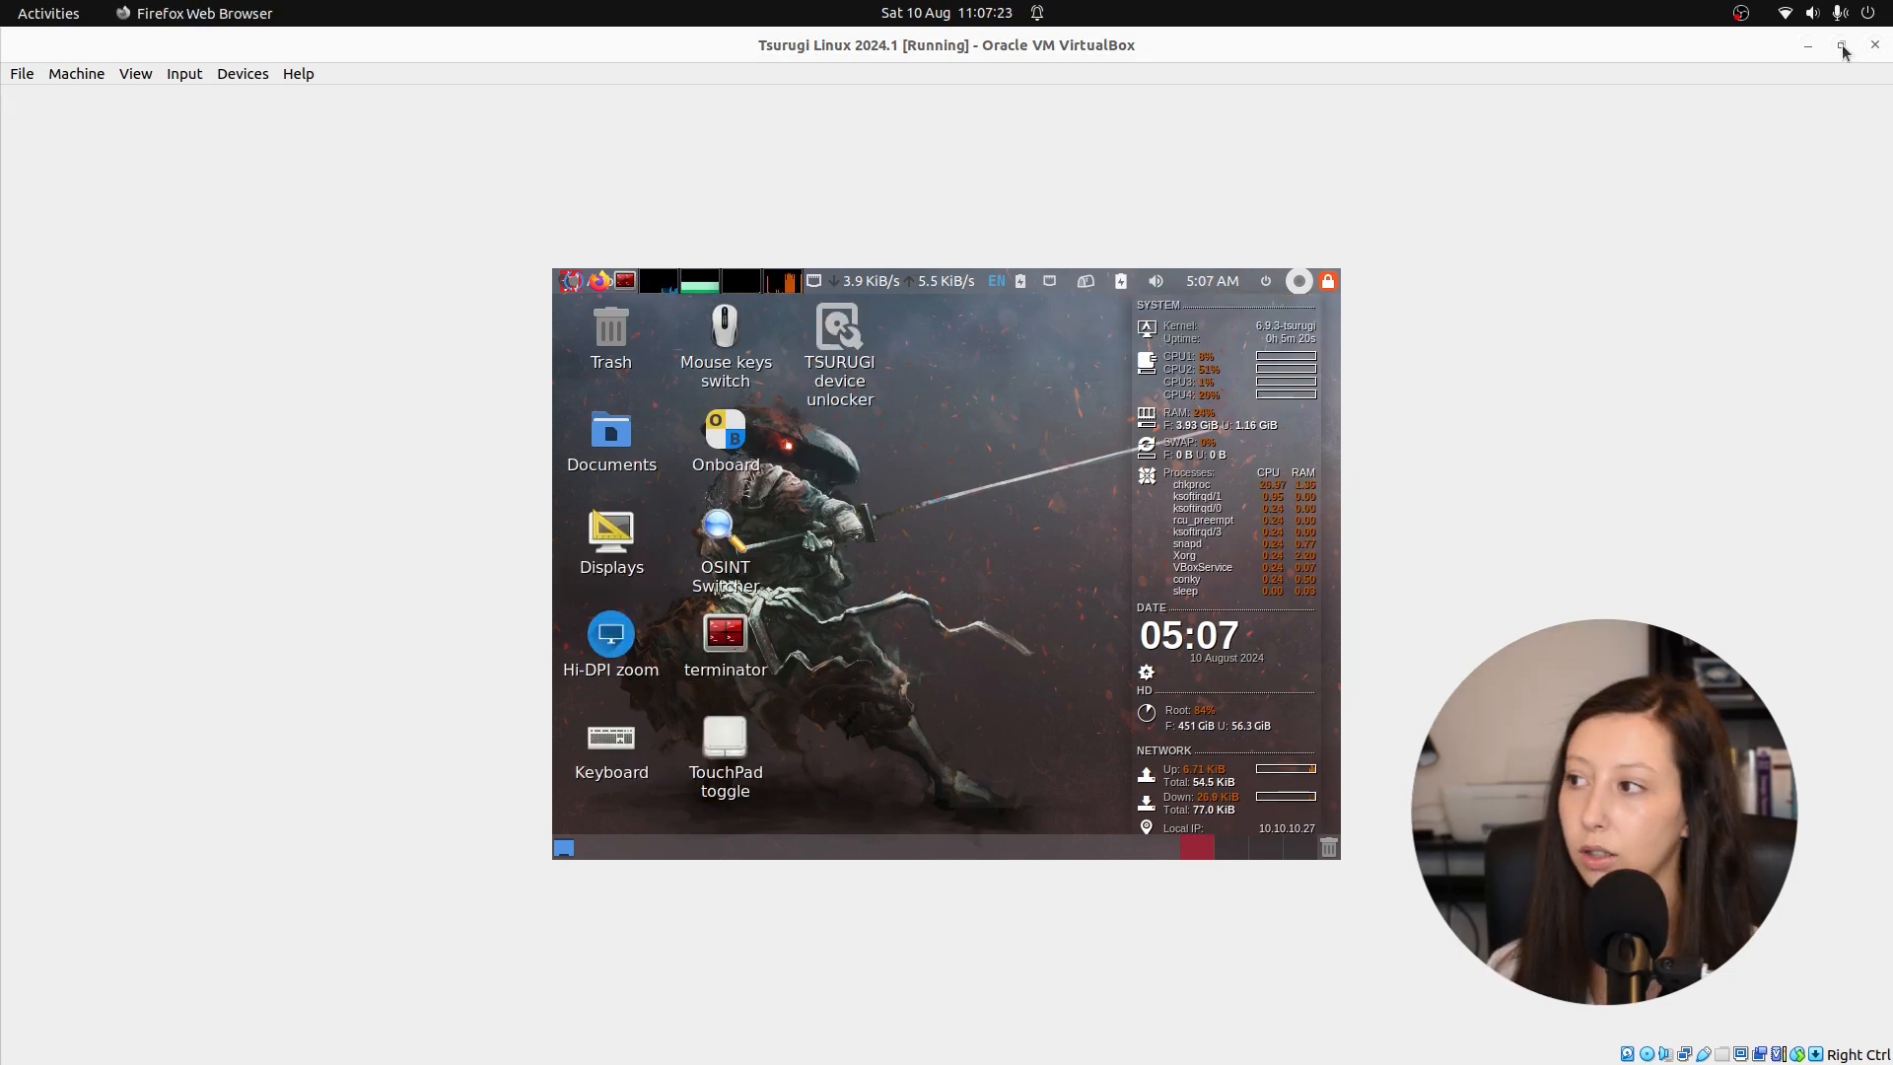
pyautogui.doubleClick(1060, 45)
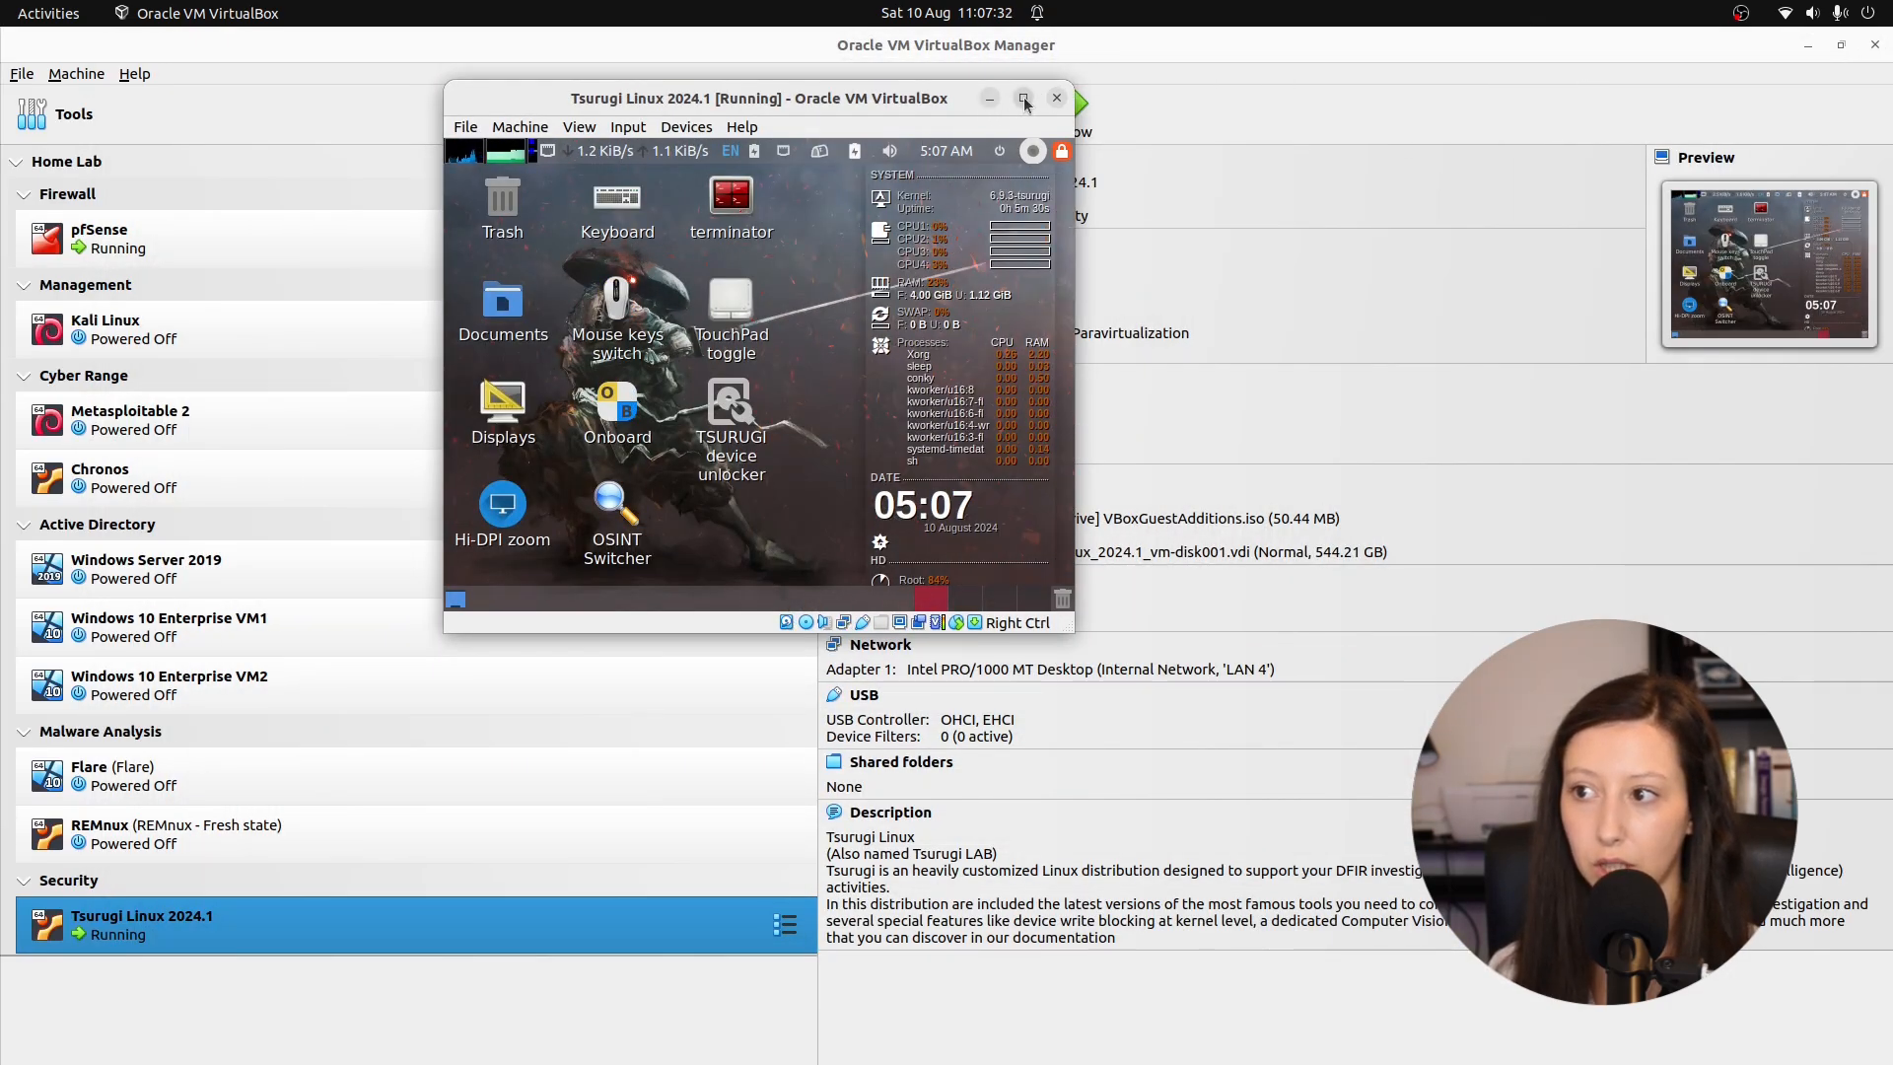
pyautogui.click(1020, 98)
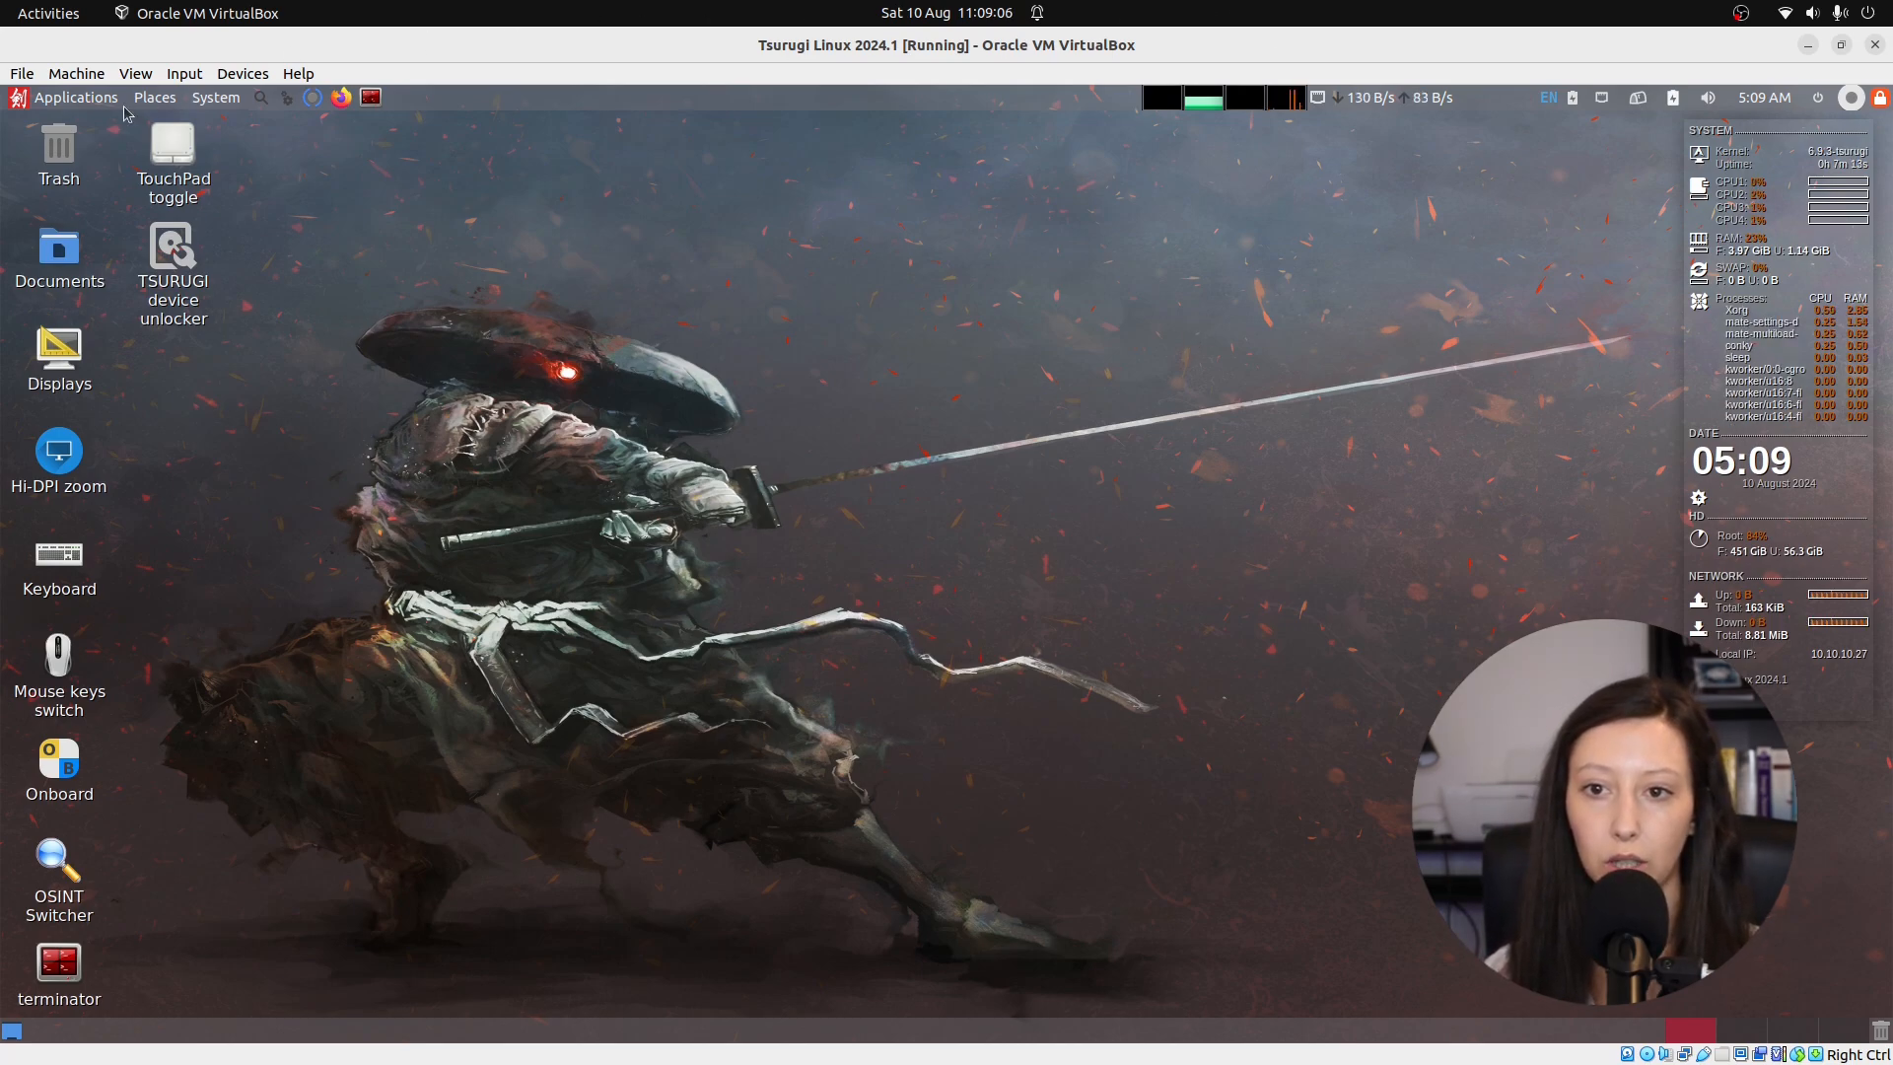
# In Keyboard Preferences, add the Portuguese layout and remove English (US).
pyautogui.doubleClick(59, 557)
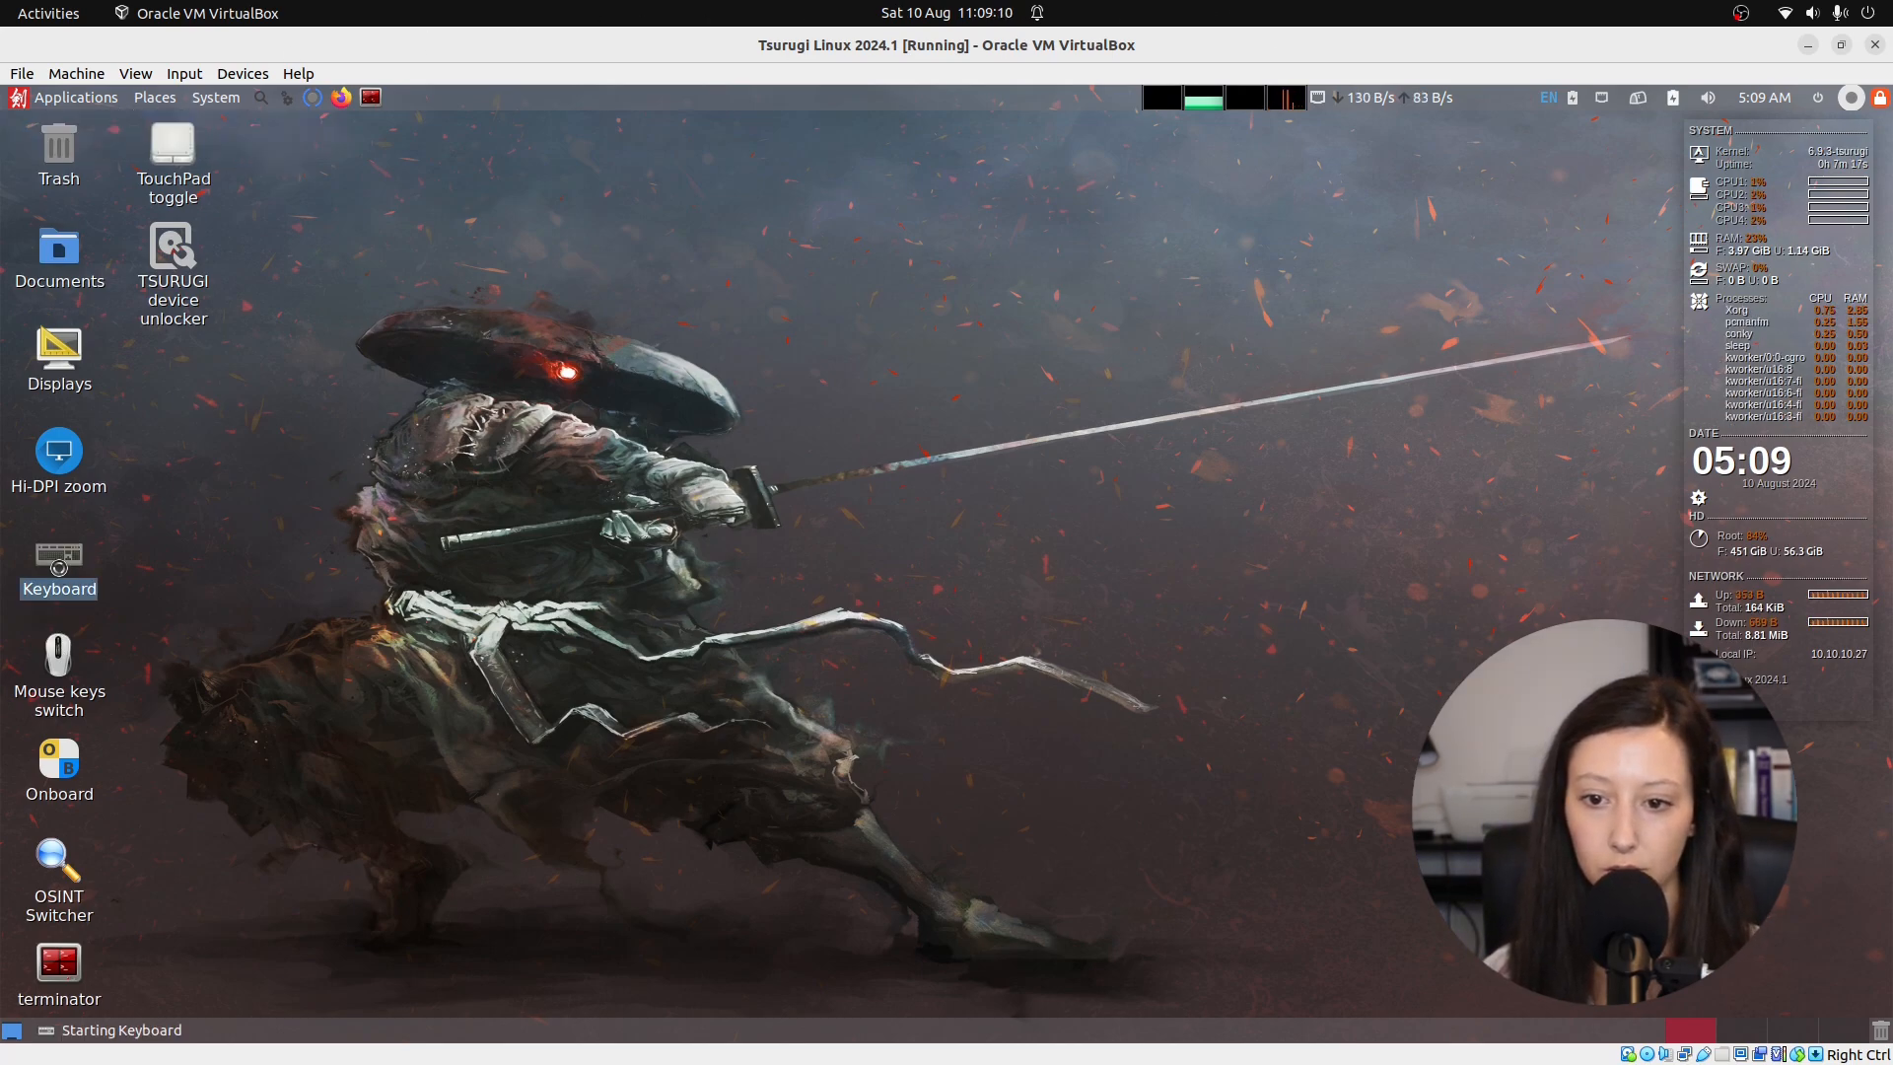
pyautogui.click(789, 537)
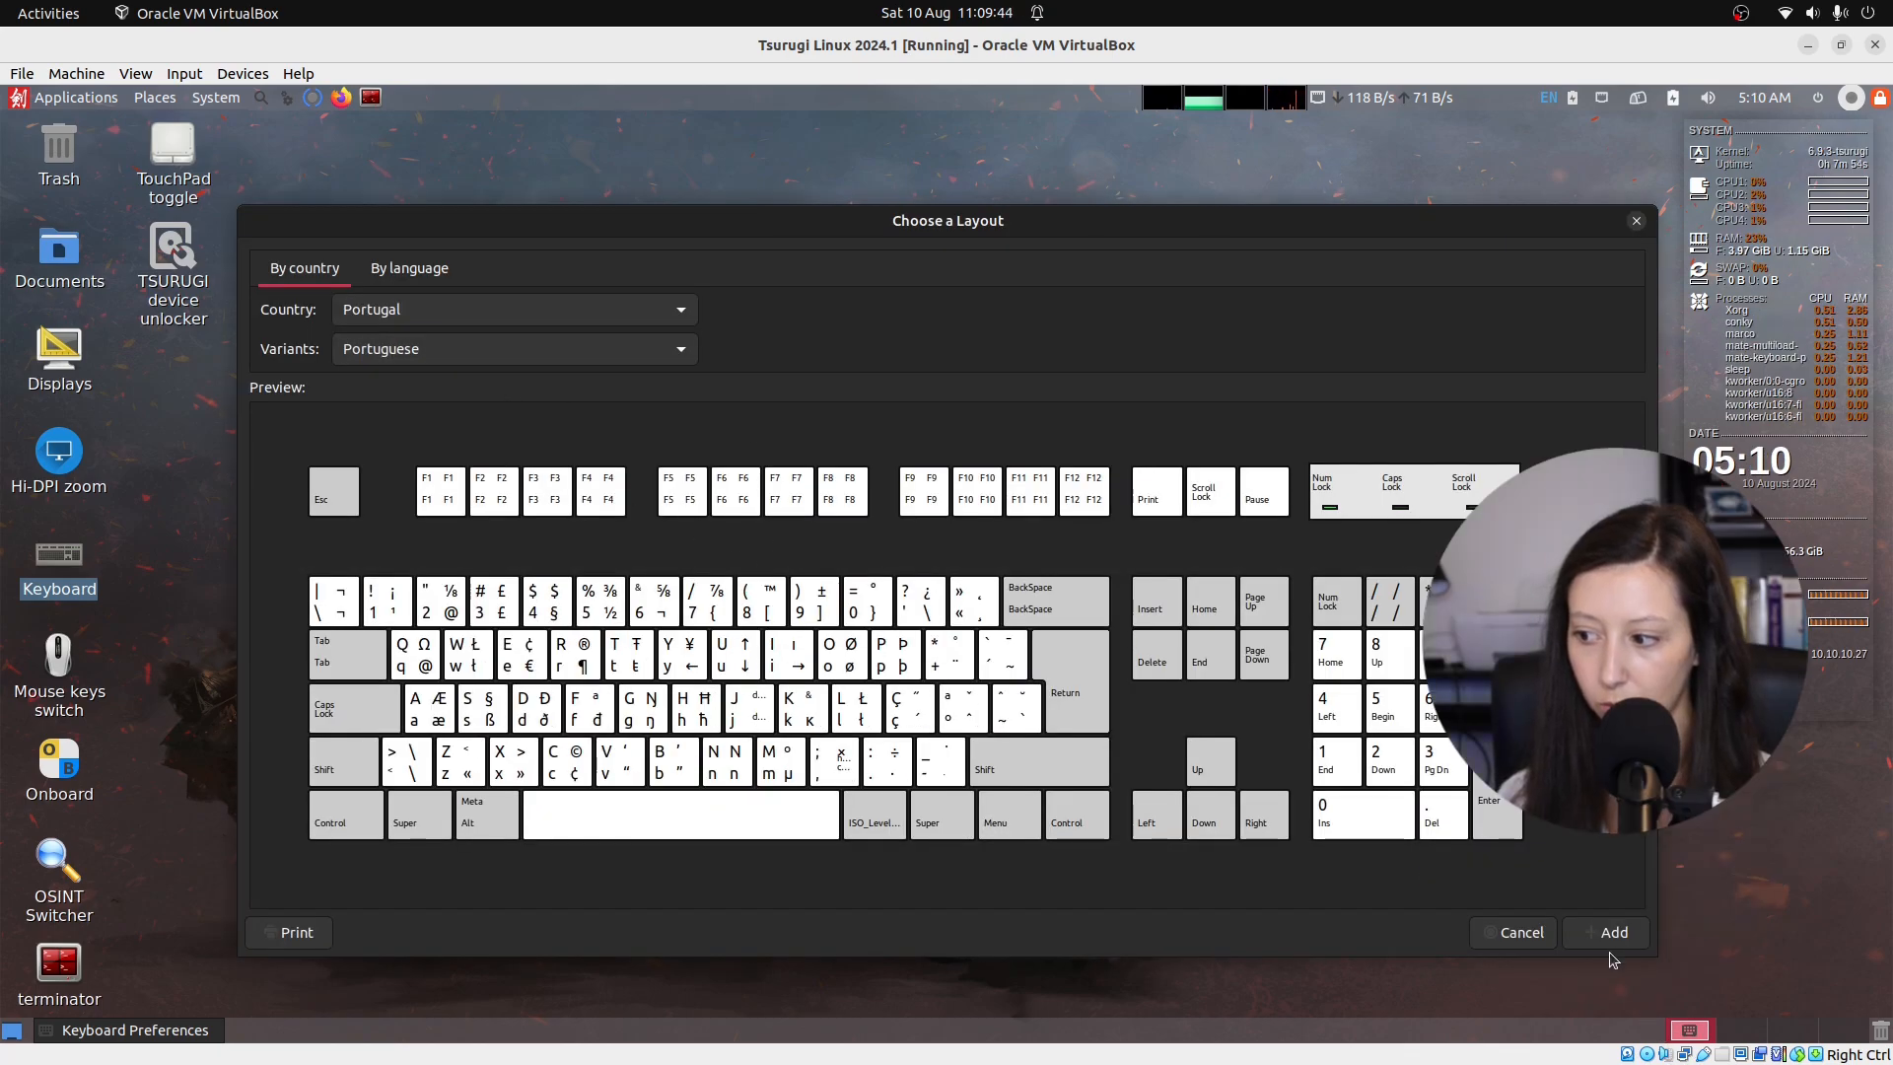
pyautogui.click(1607, 931)
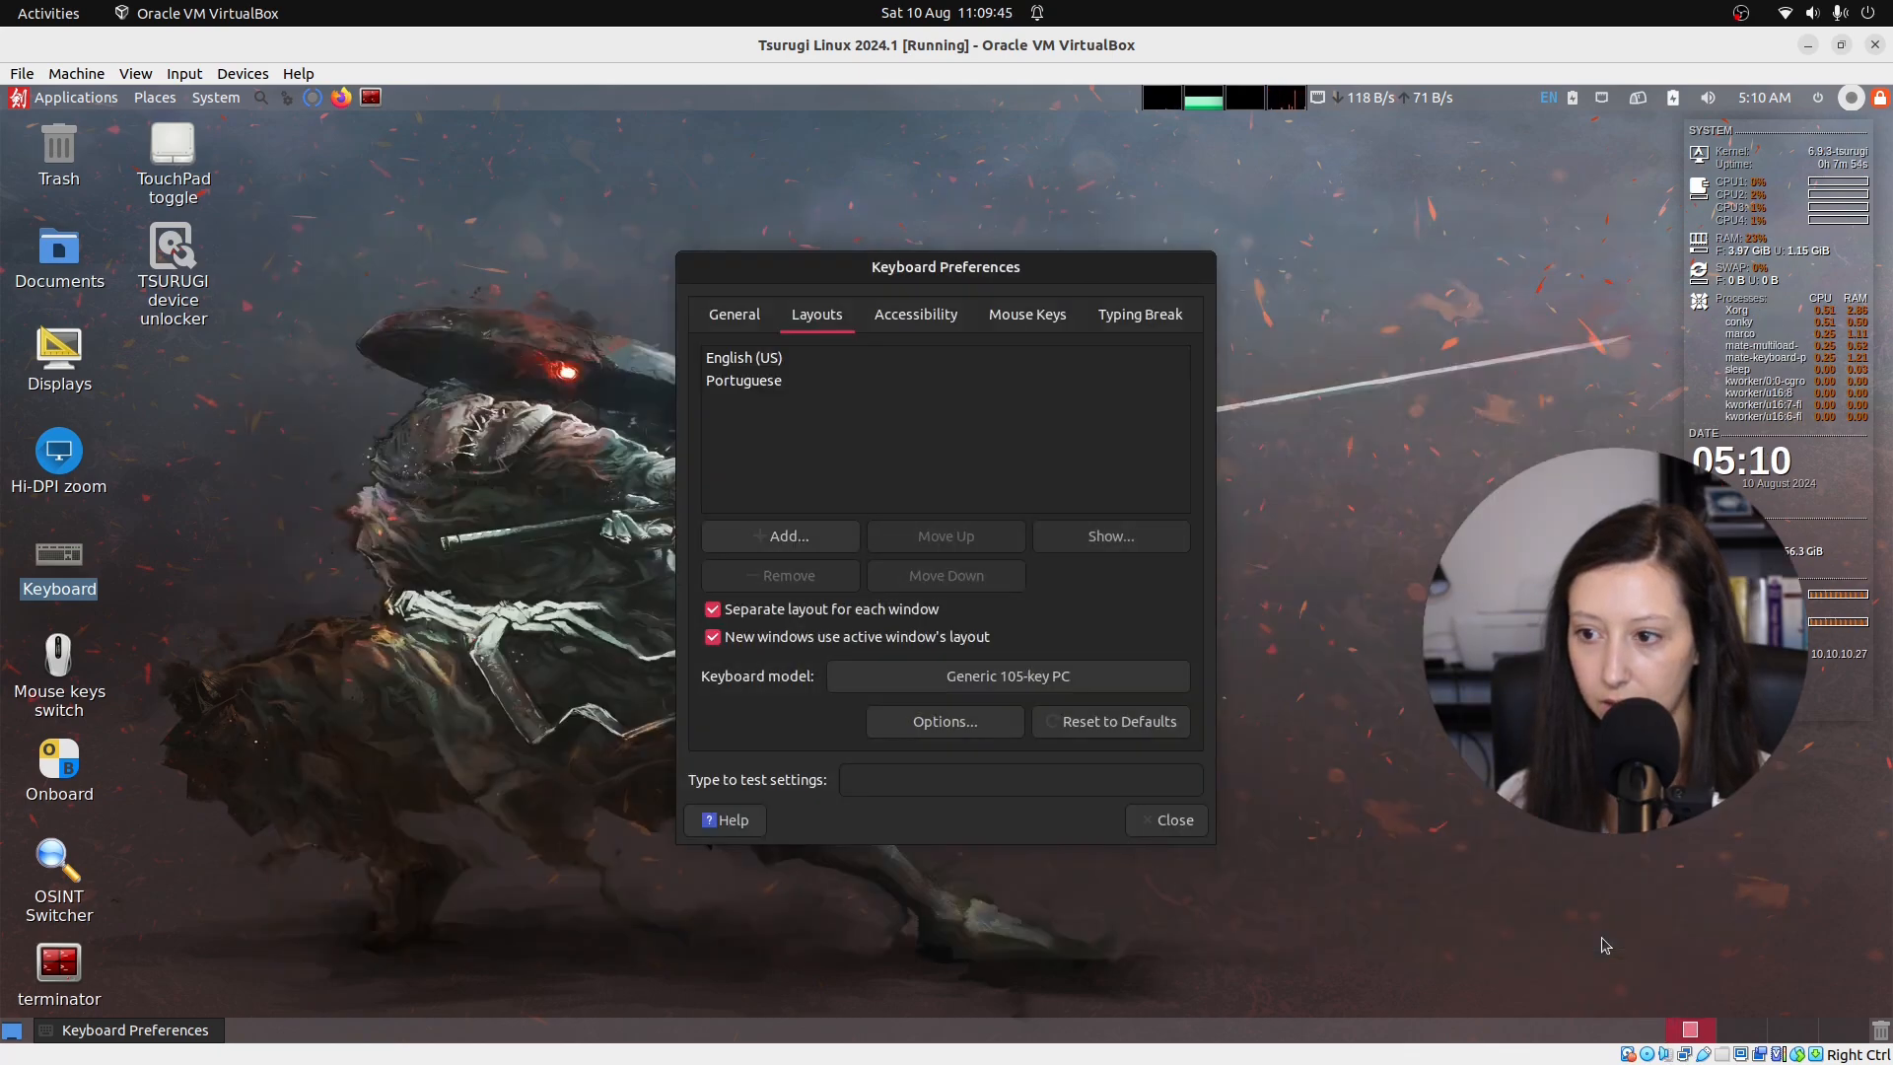
pyautogui.click(781, 364)
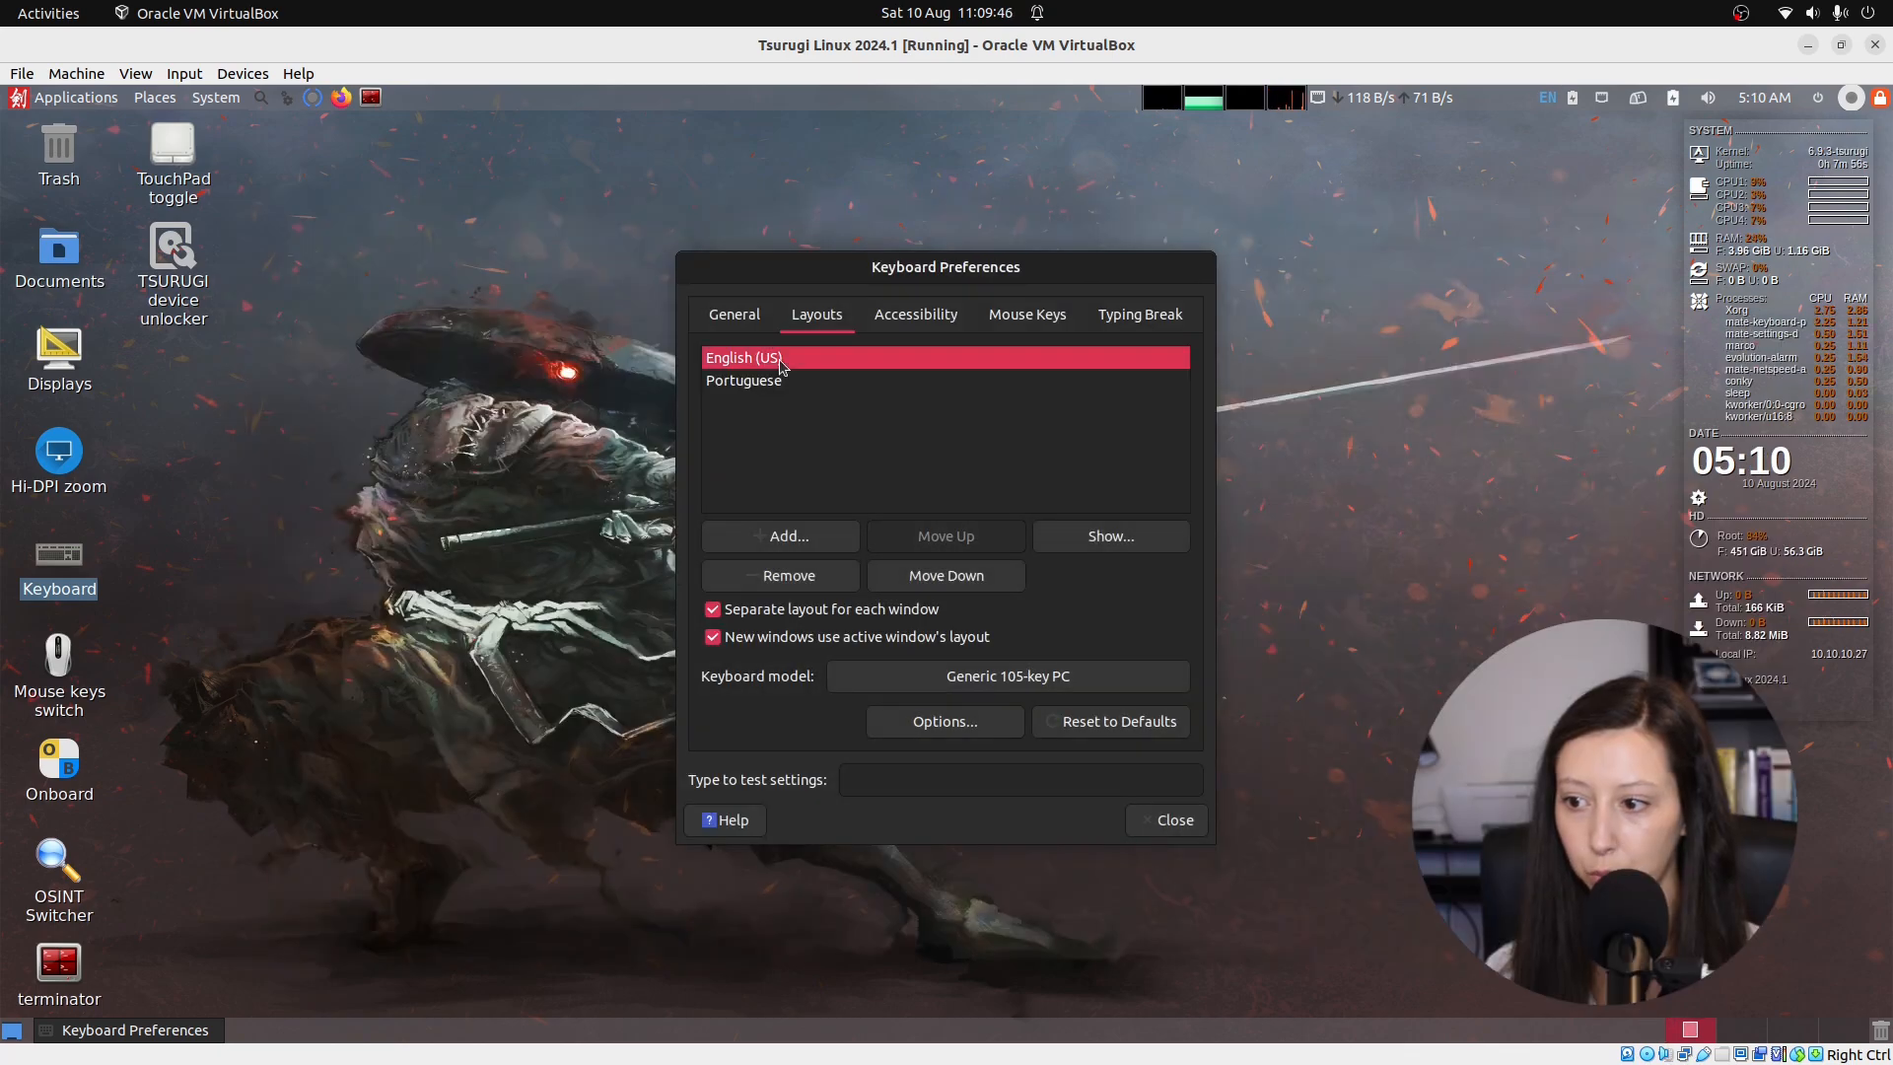
pyautogui.click(833, 580)
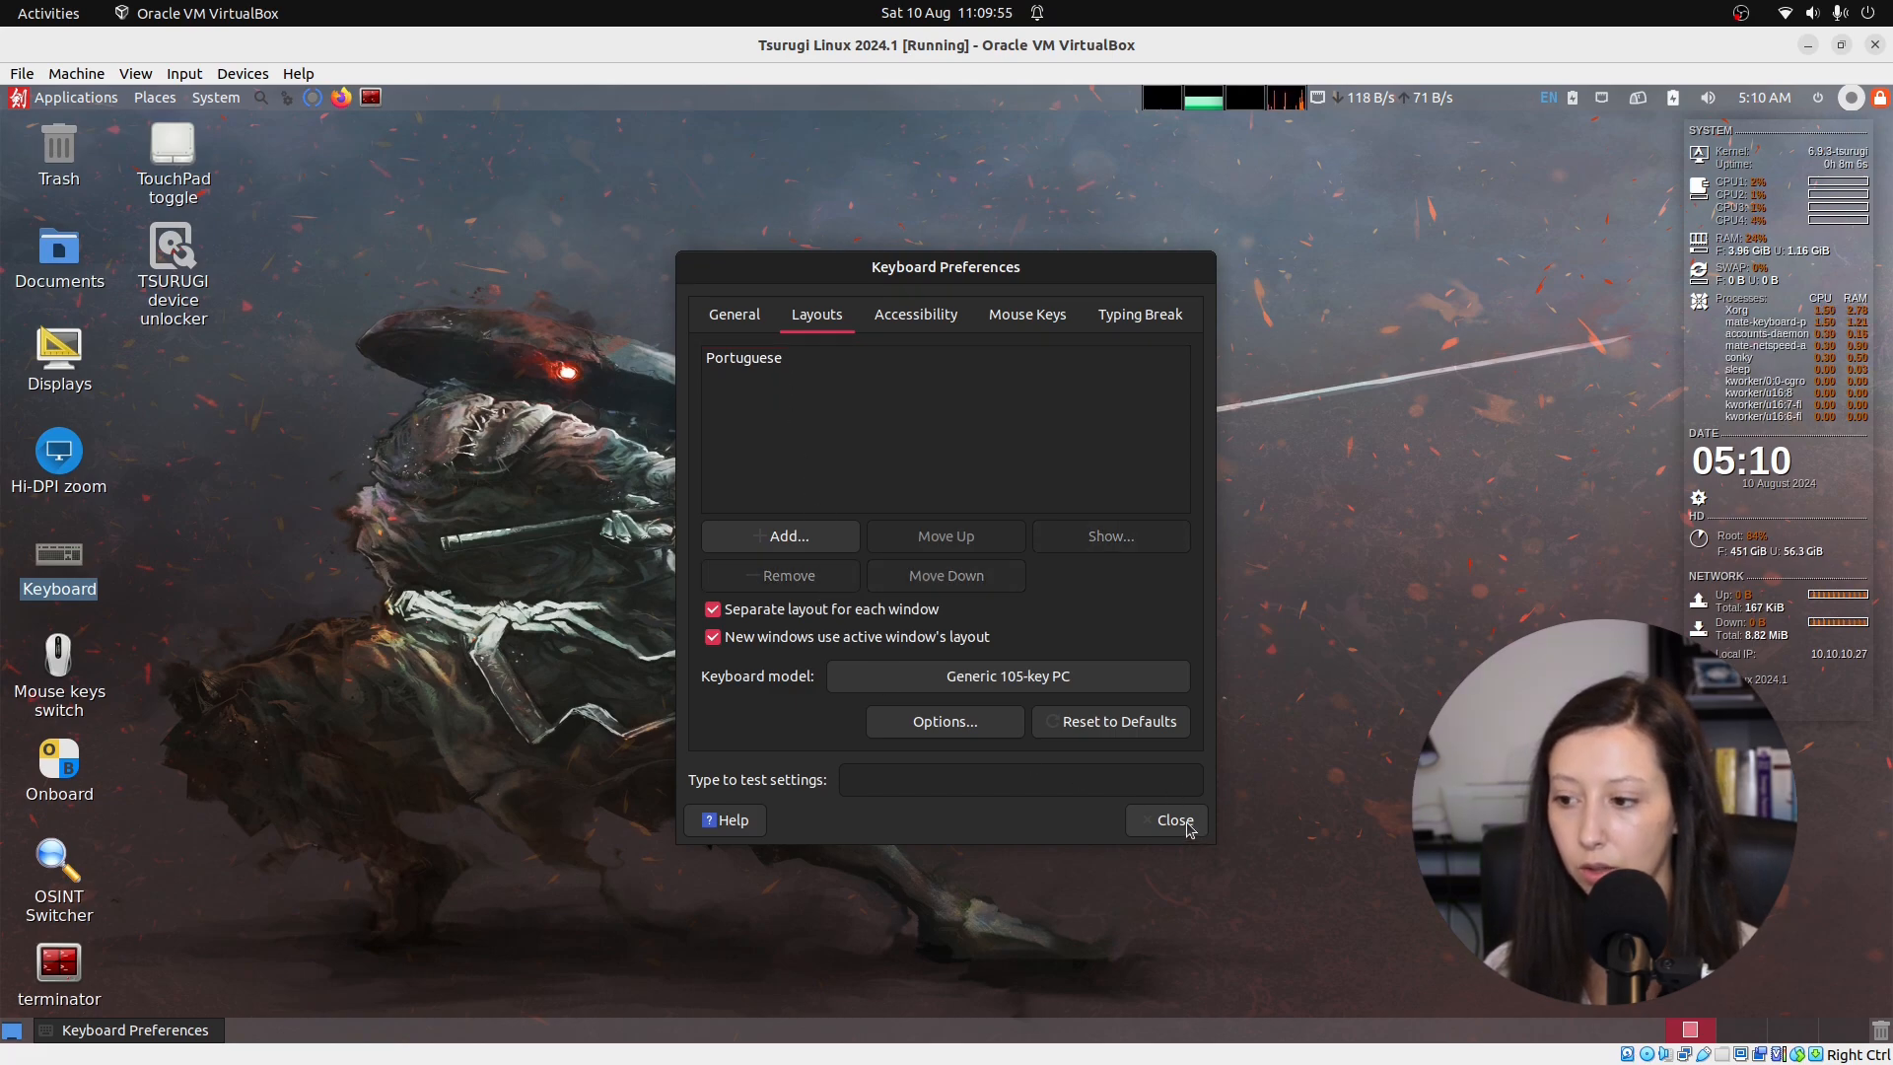
pyautogui.click(1173, 821)
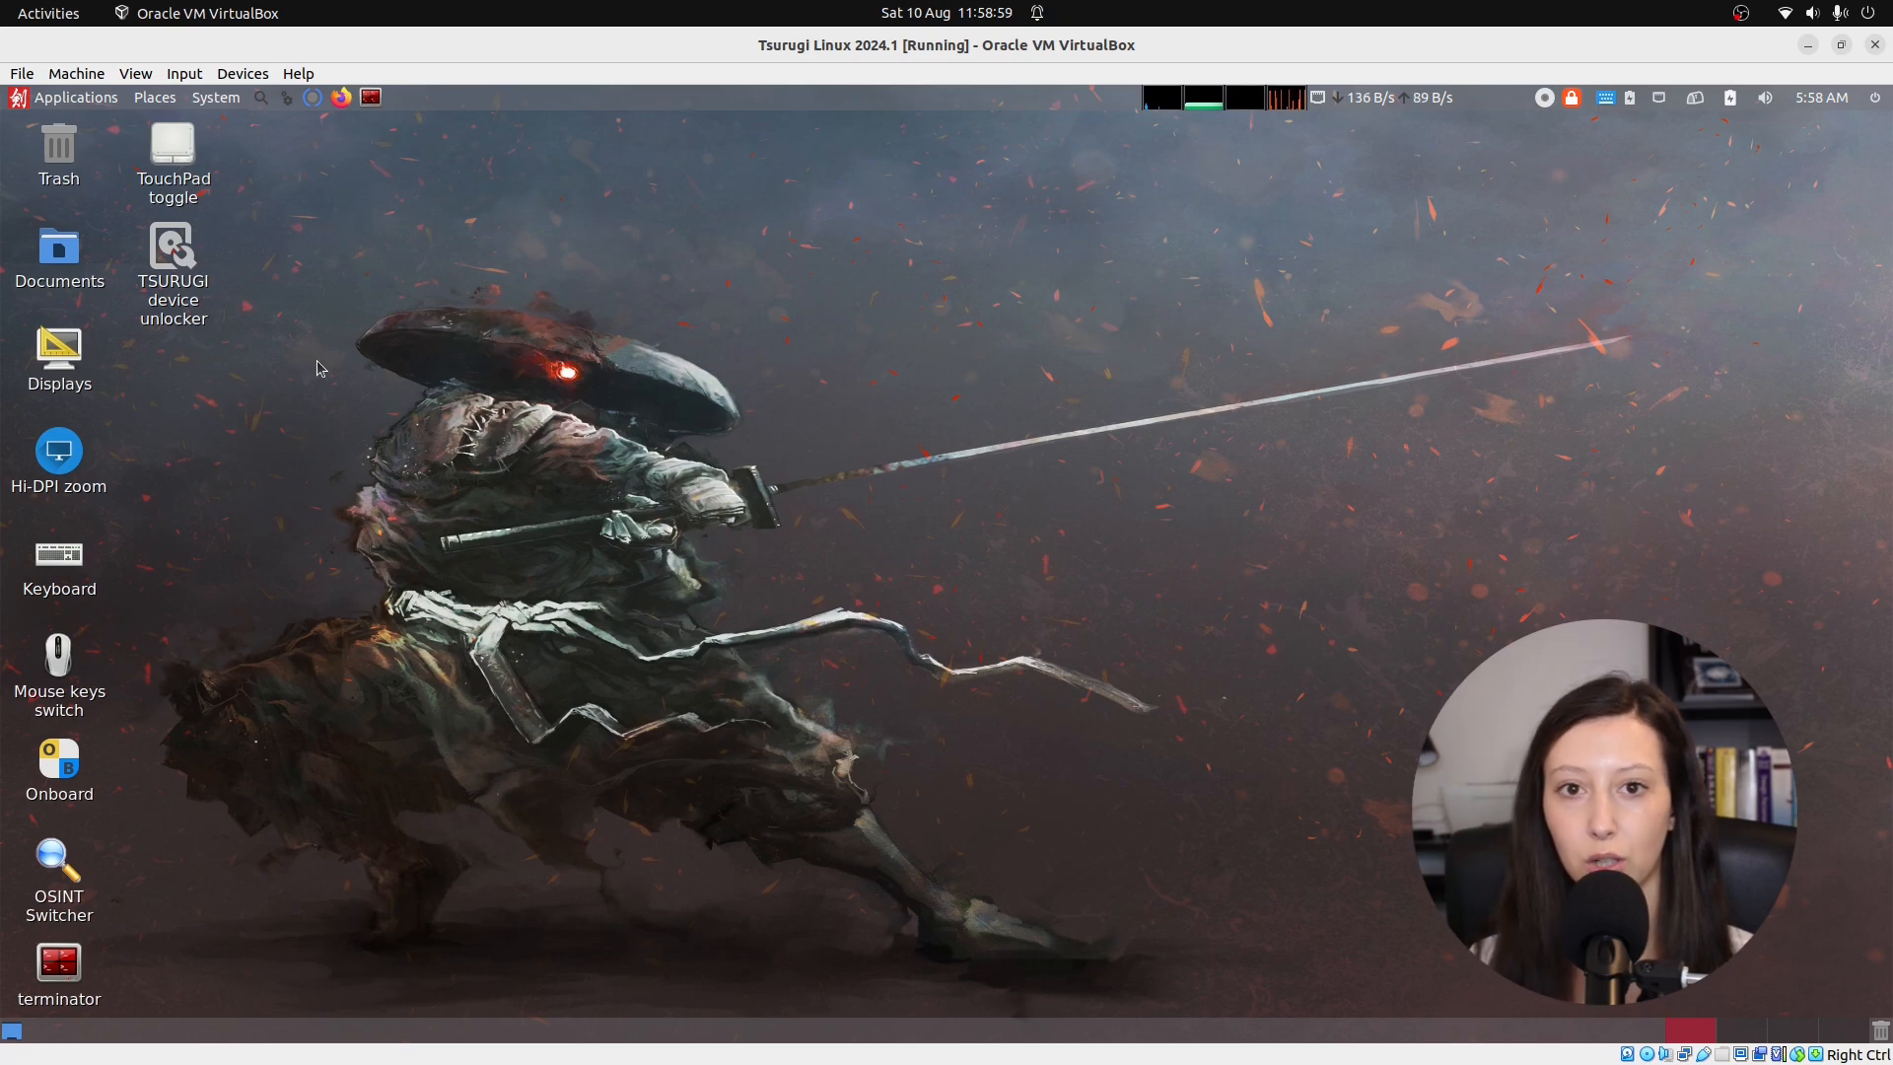
# Unlock Time and Date settings with the administrator password and choose the Europe/Zurich time zone.
pyautogui.click(214, 99)
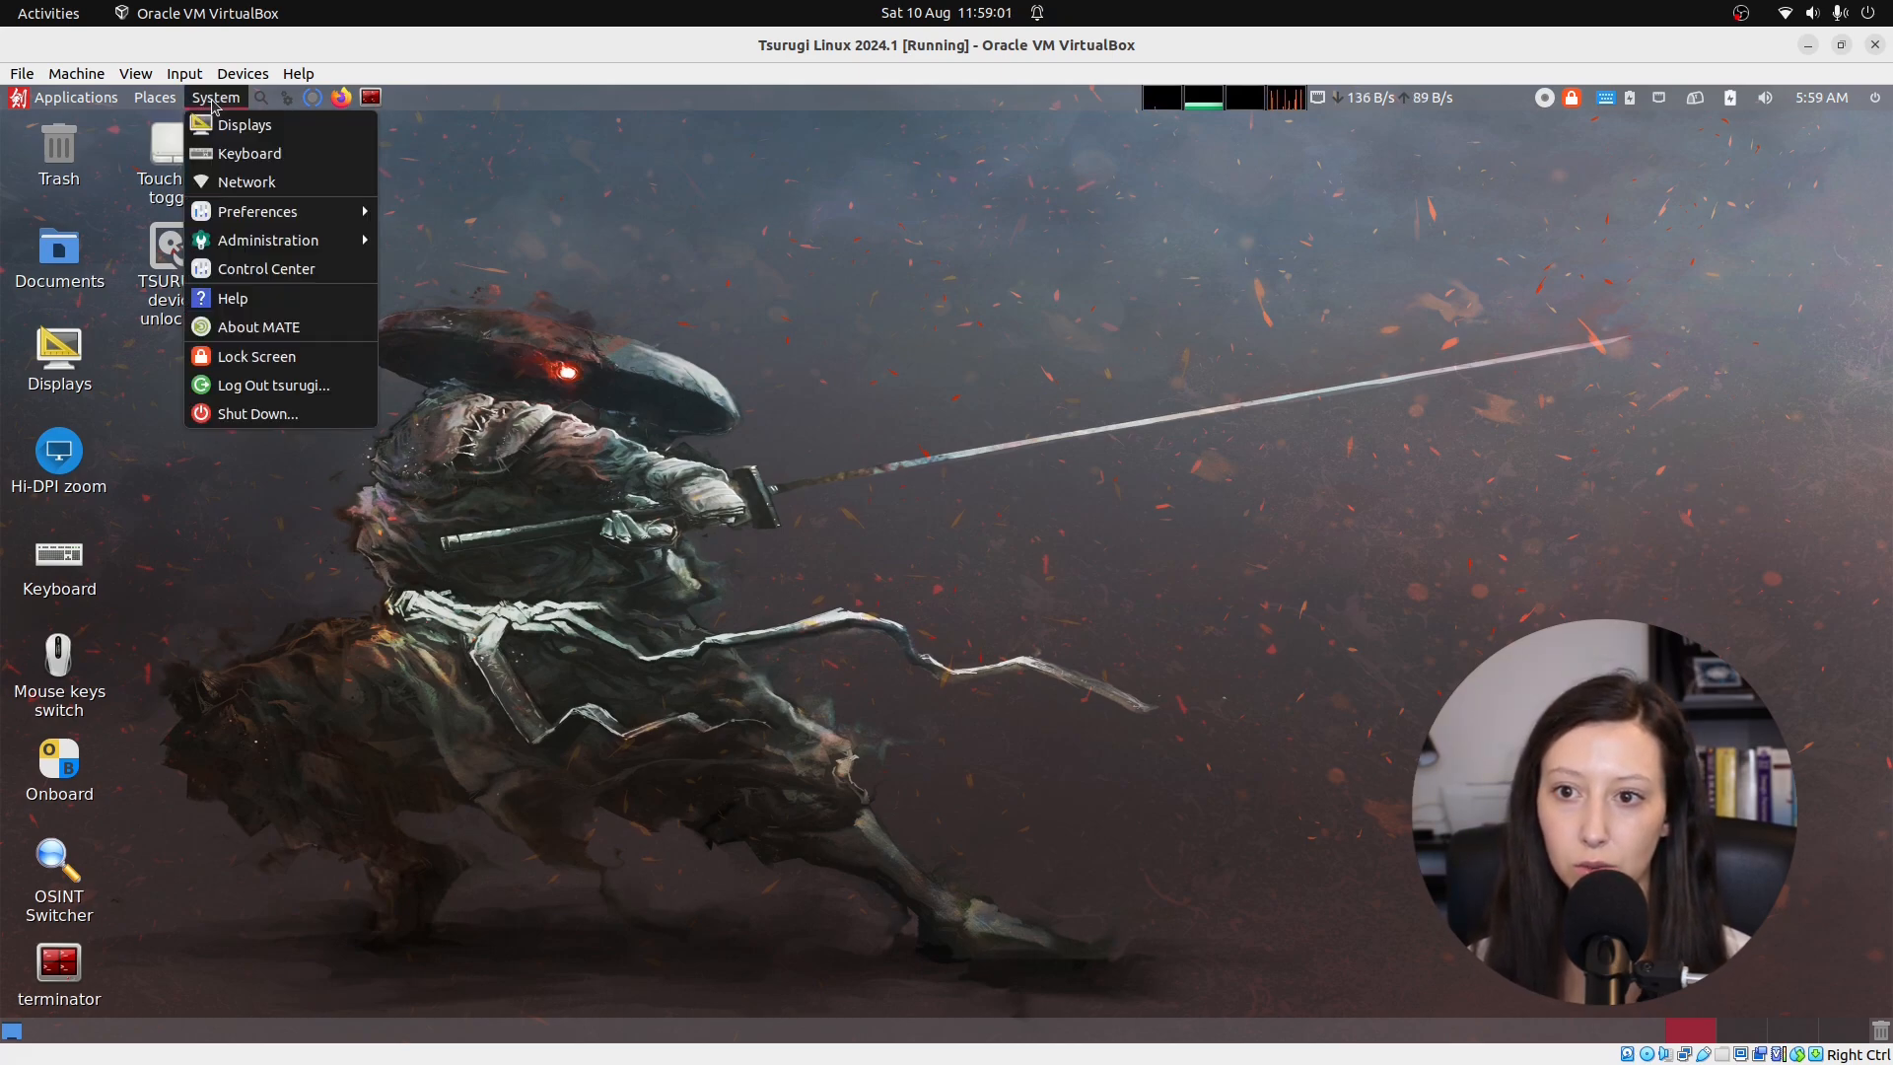
pyautogui.moveTo(258, 248)
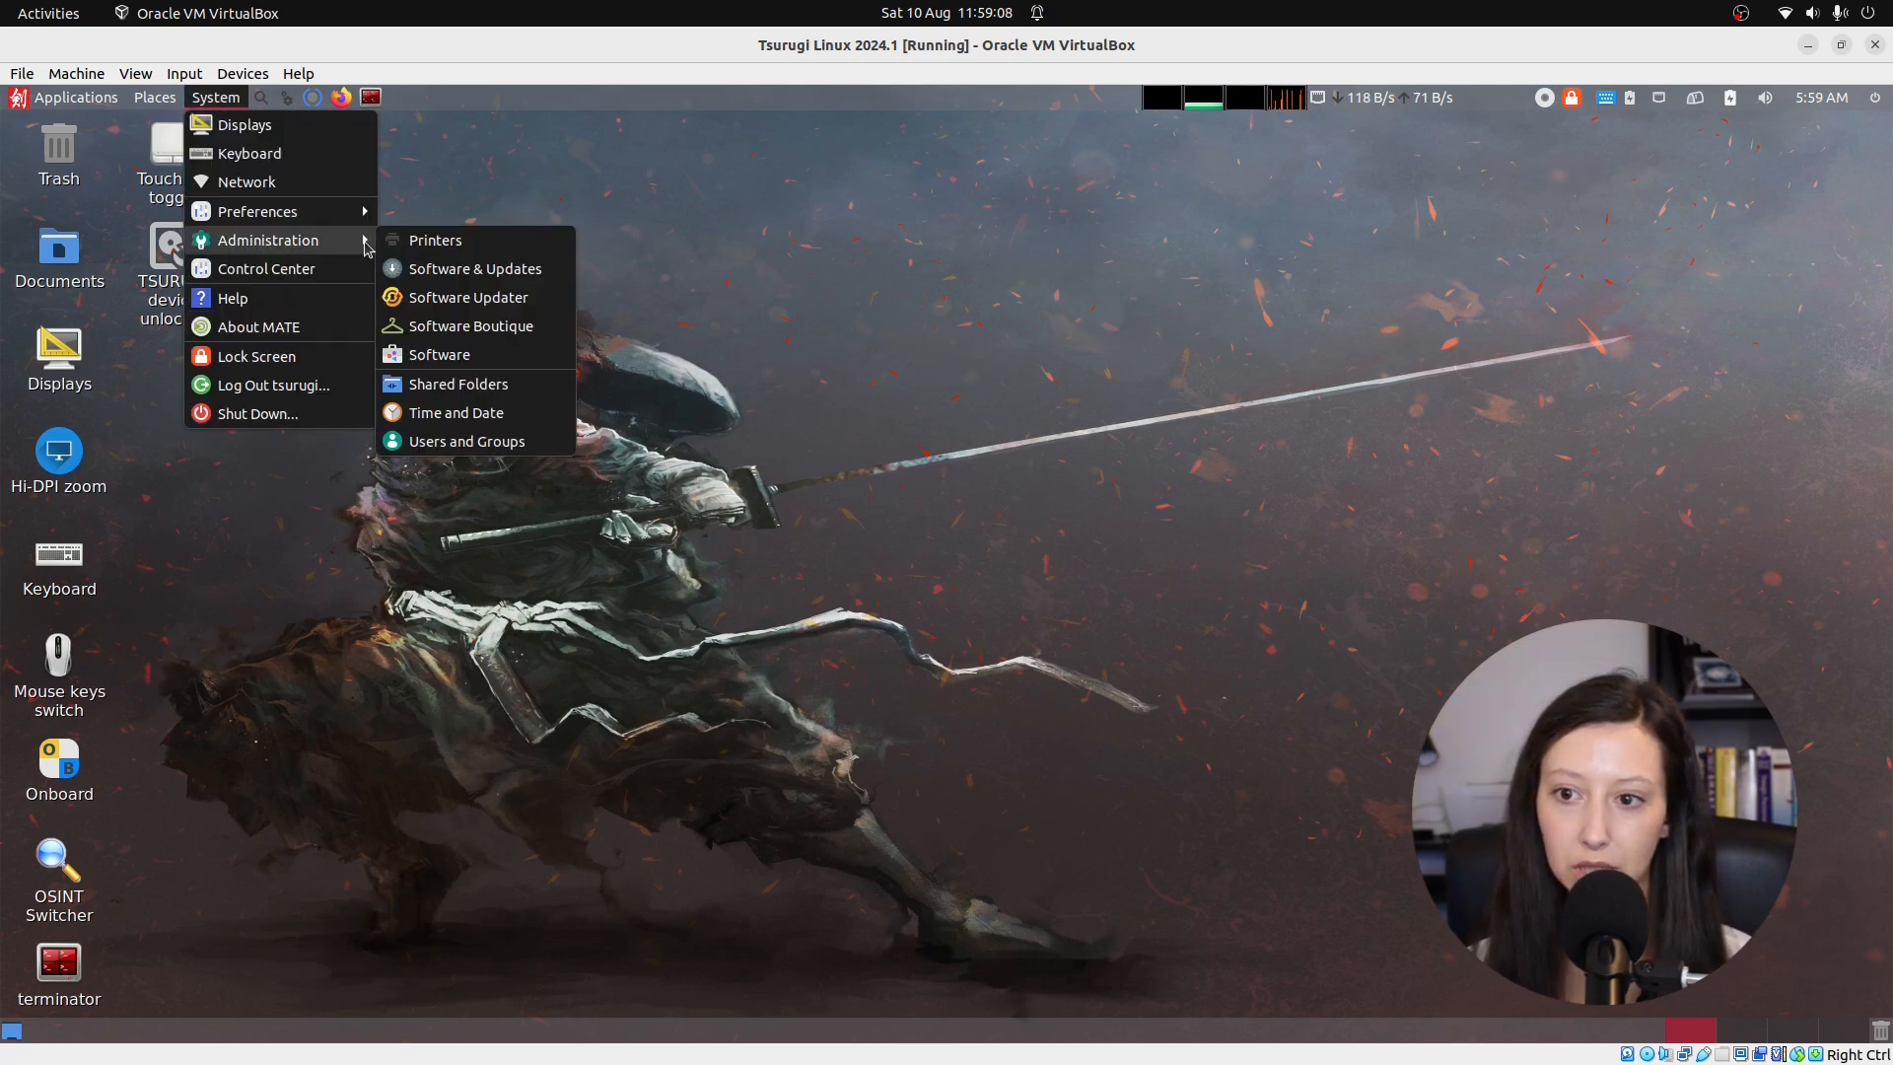
pyautogui.click(478, 414)
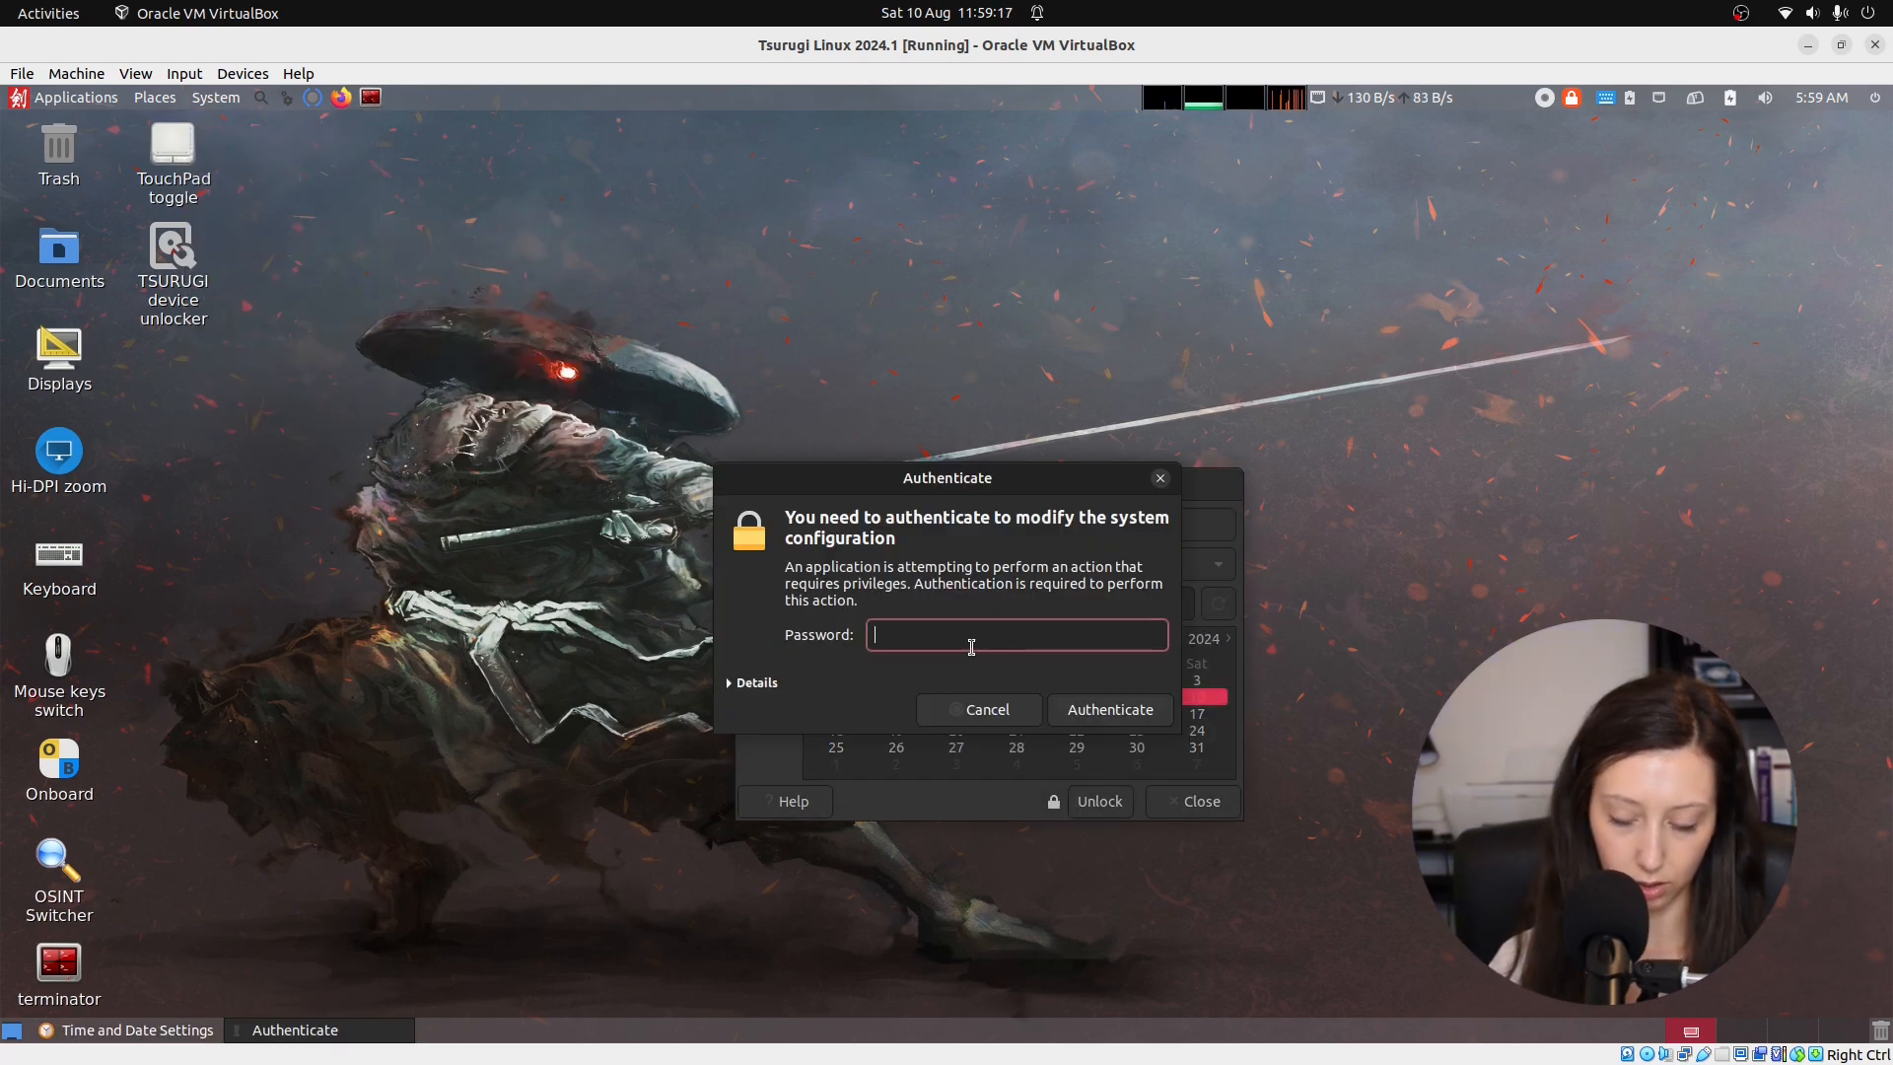
pyautogui.write('••')
pyautogui.press('Return')
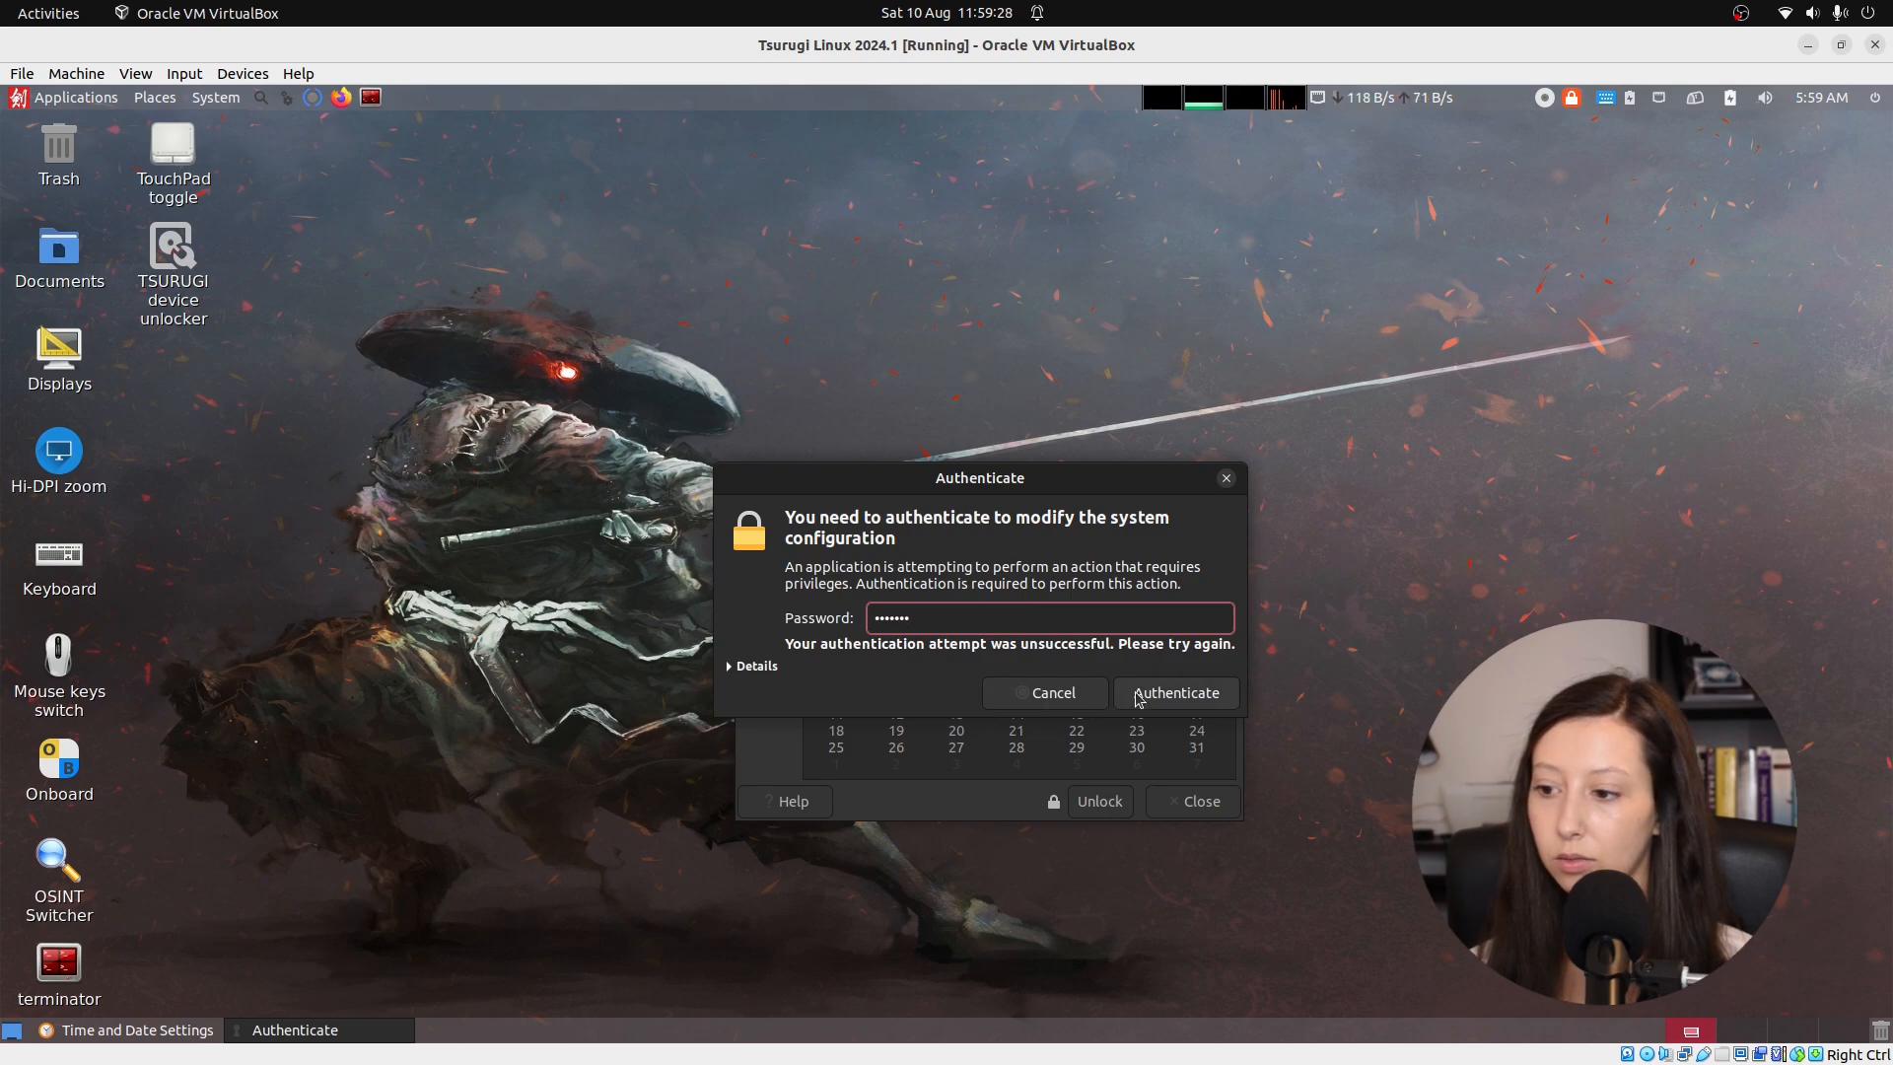
pyautogui.click(1136, 698)
pyautogui.click(891, 526)
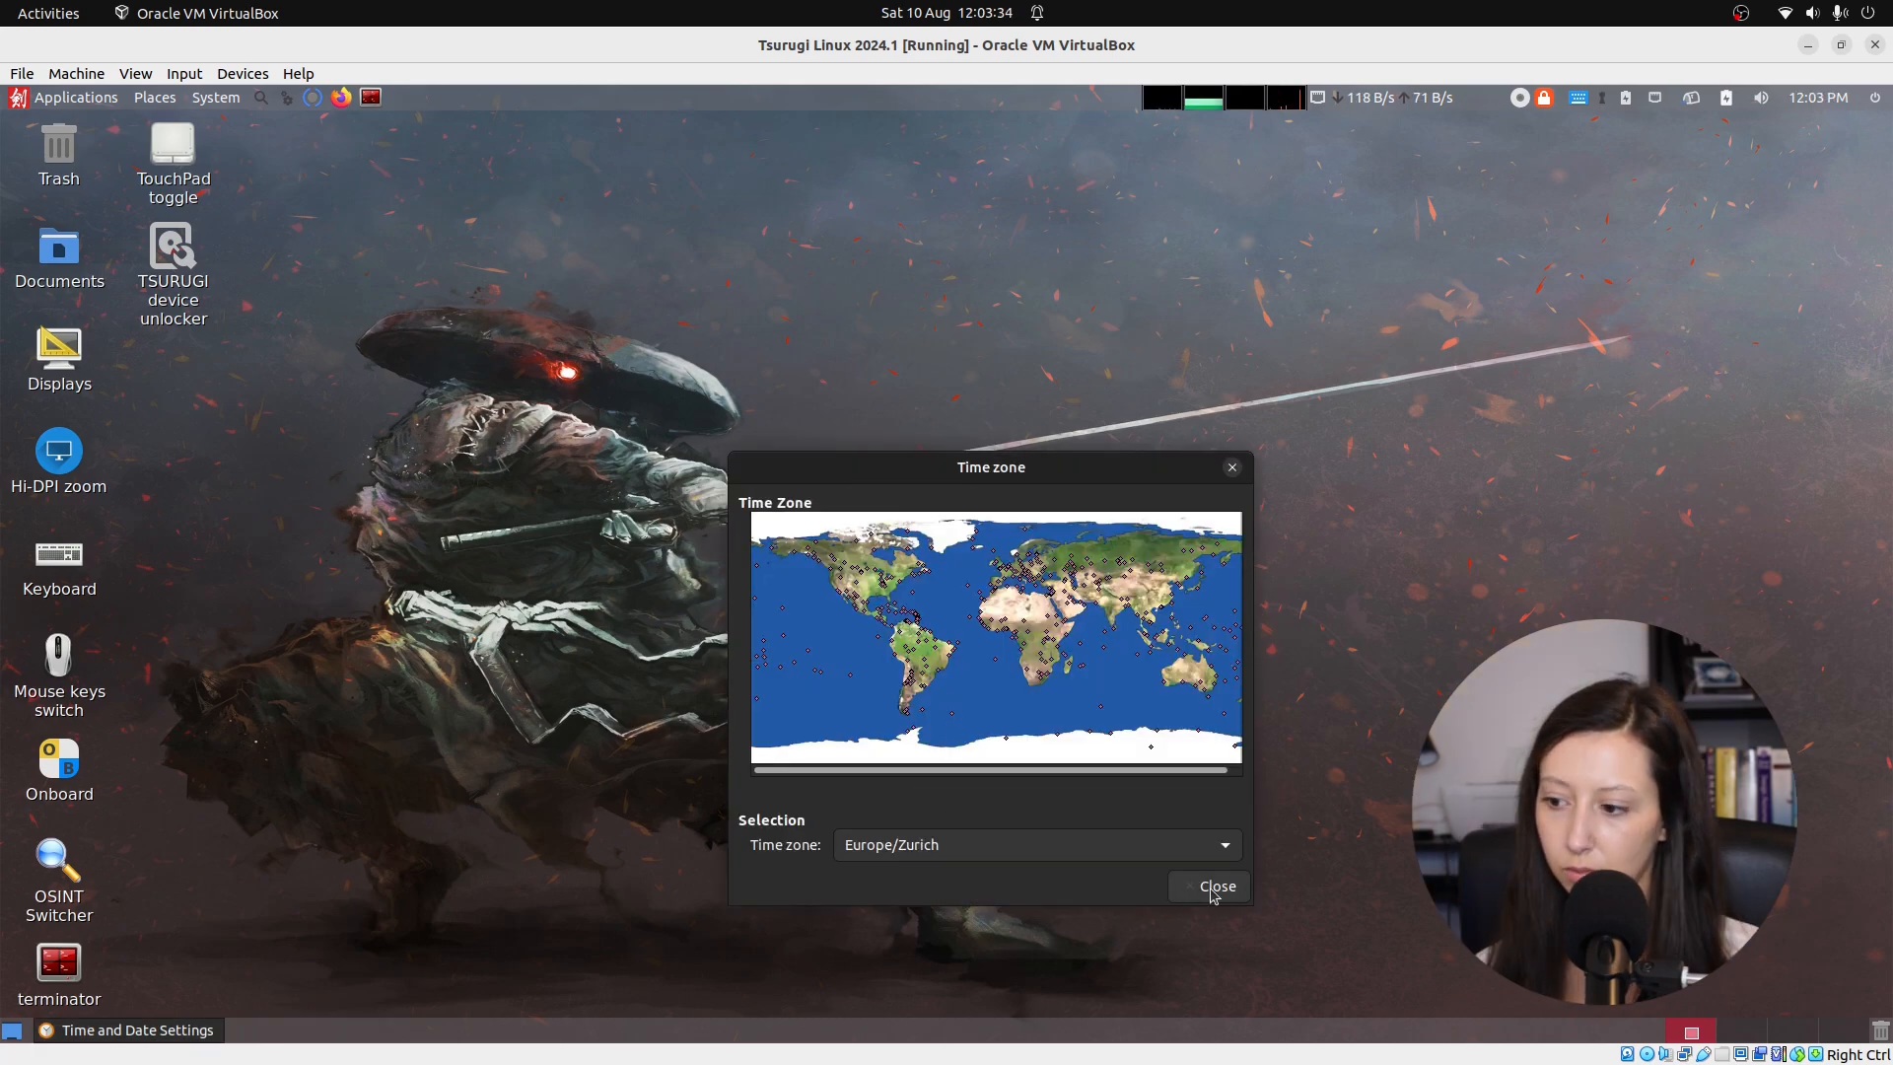
pyautogui.click(1211, 885)
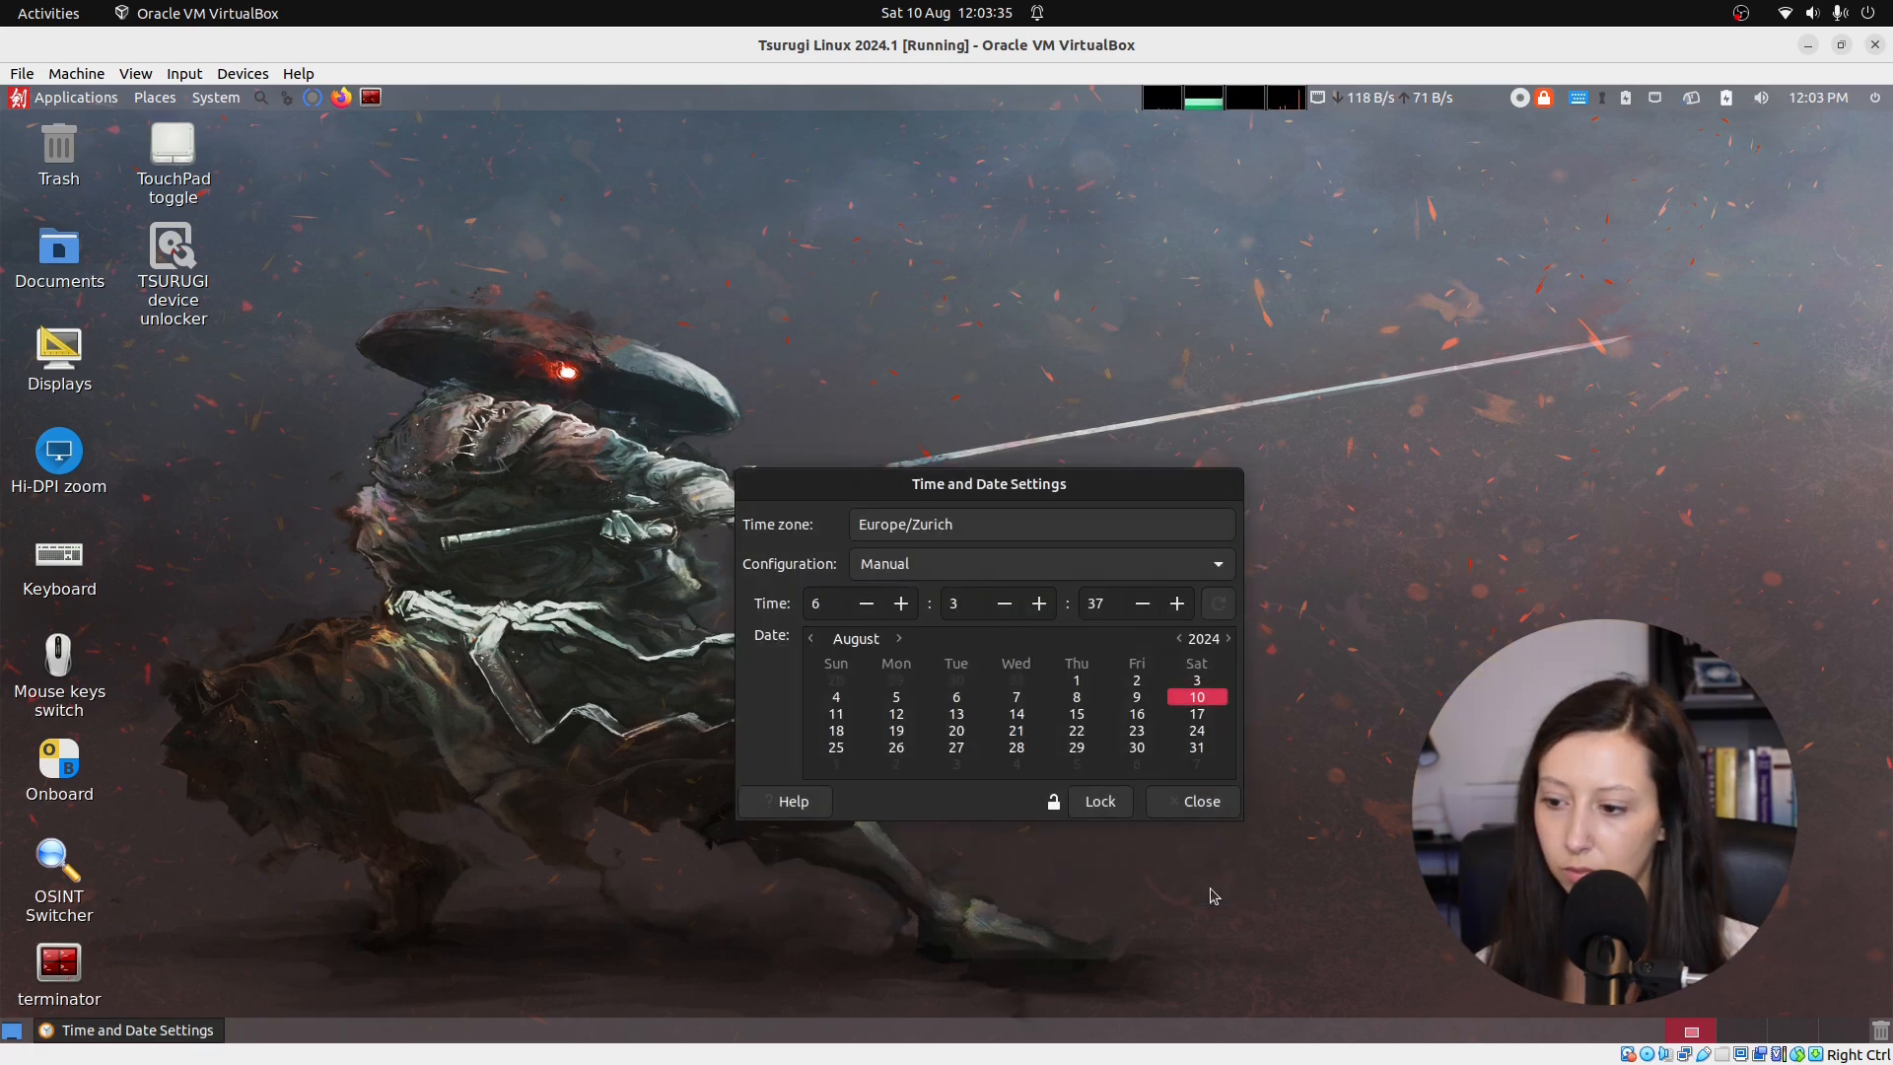
pyautogui.click(1200, 803)
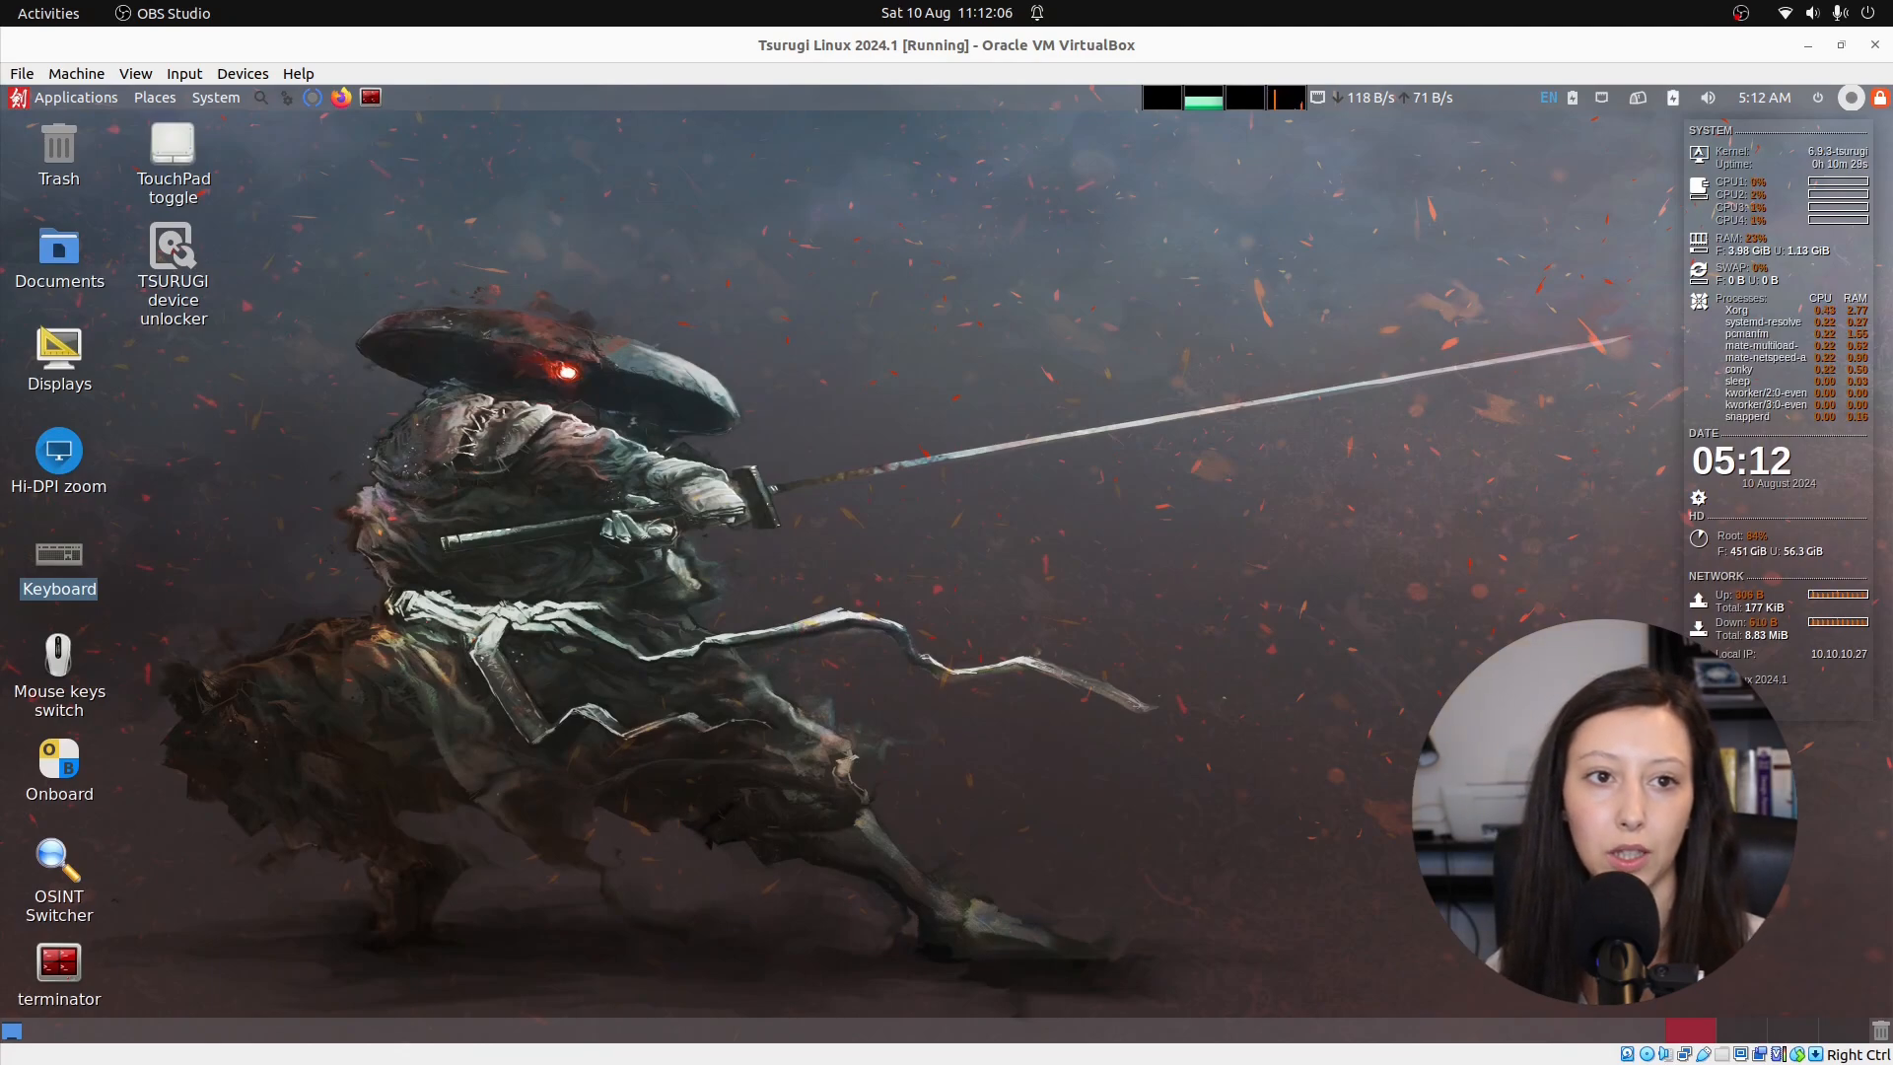
# In Terminator, run sudo apt update && sudo apt full-upgrade, entering the password and confirming with y.
pyautogui.hotkey('alt', 'Tab')
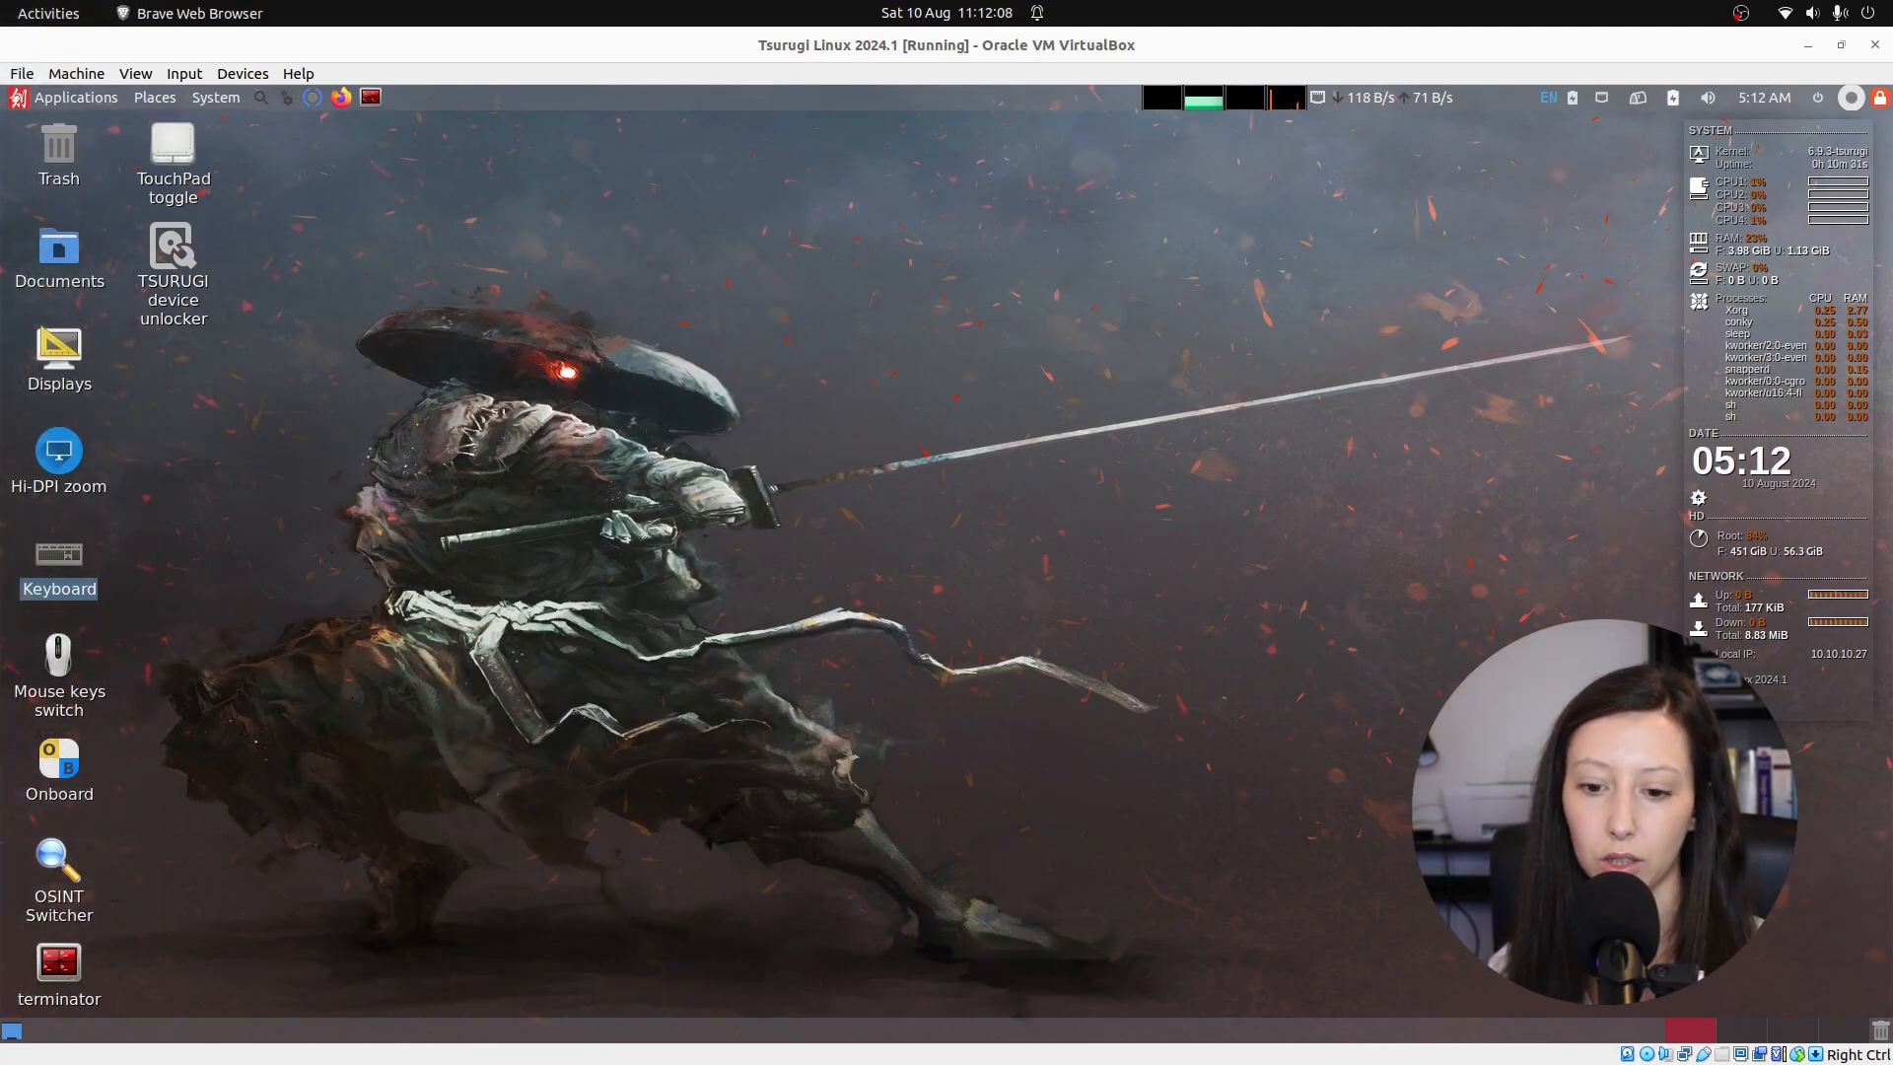
pyautogui.click(44, 976)
pyautogui.doubleClick(43, 976)
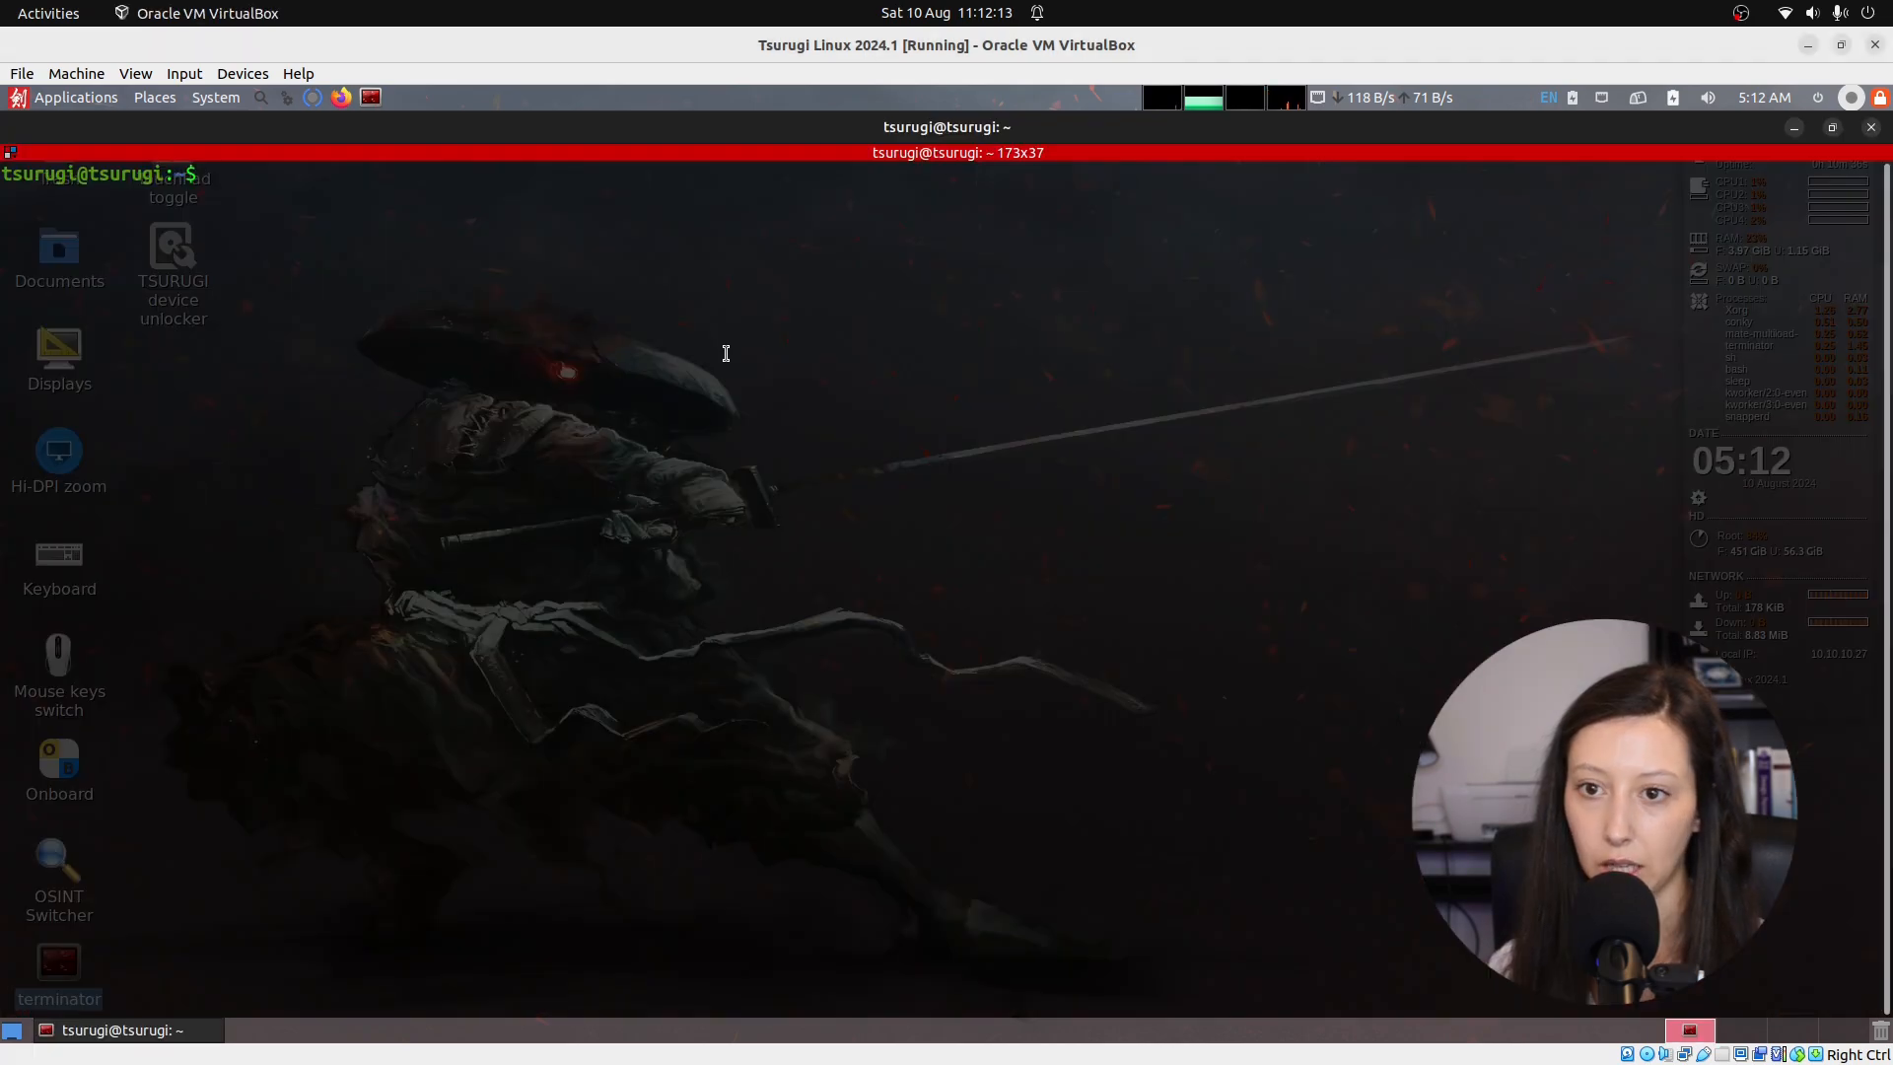
pyautogui.write('sudo a')
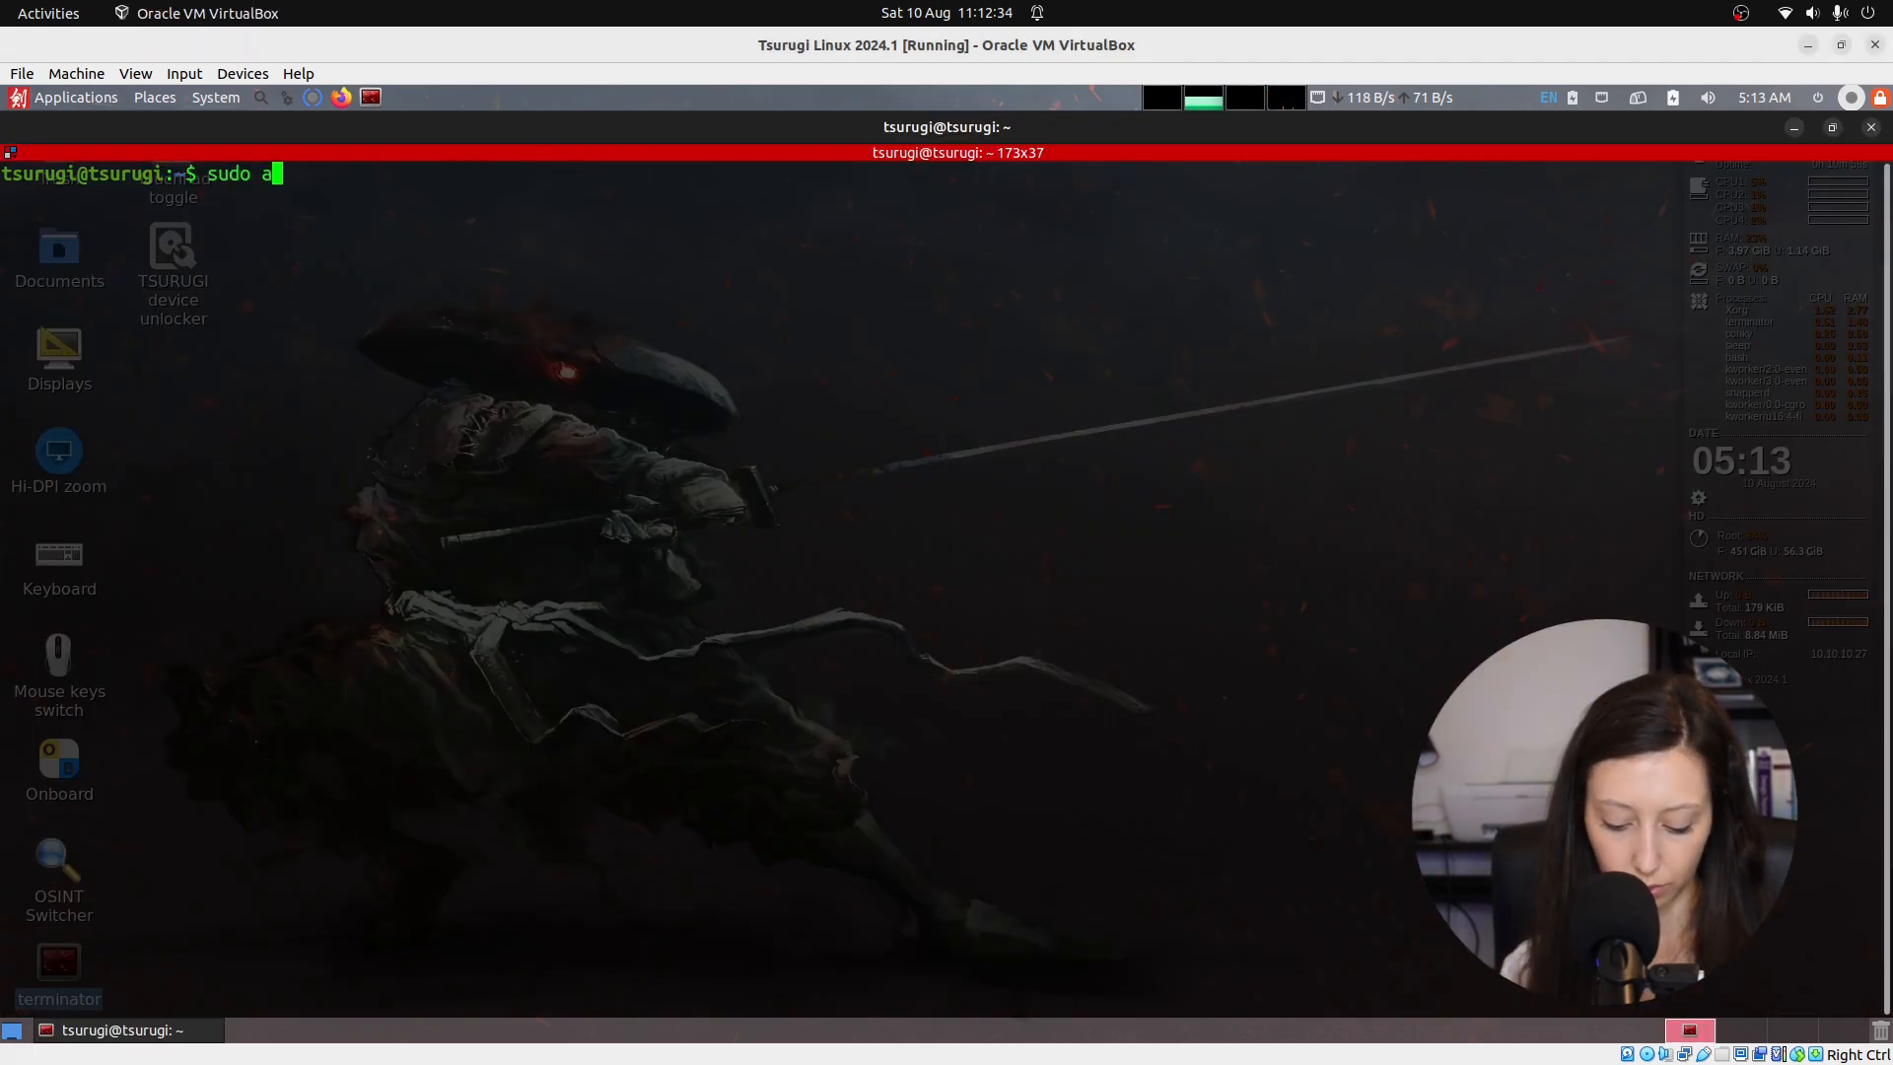
pyautogui.write('pt update ')
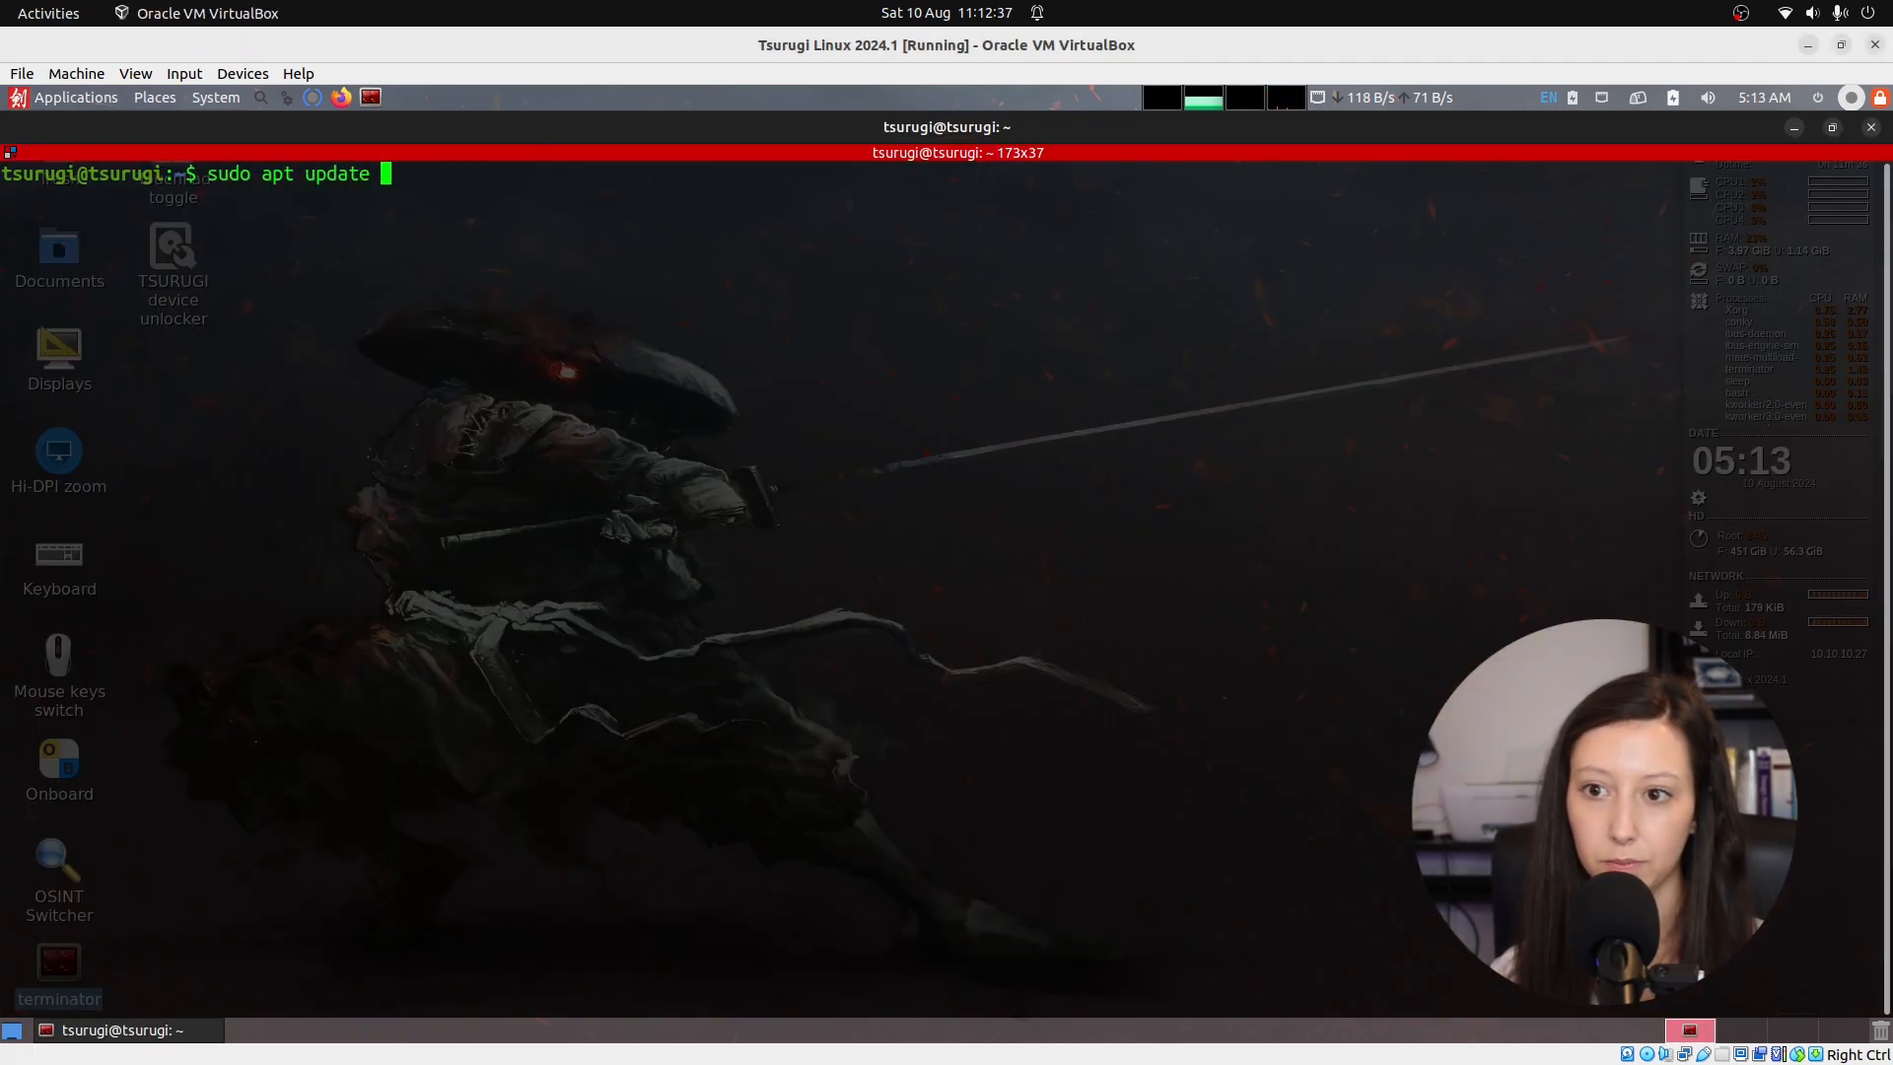
pyautogui.write('&& sudo apt full-upgrade')
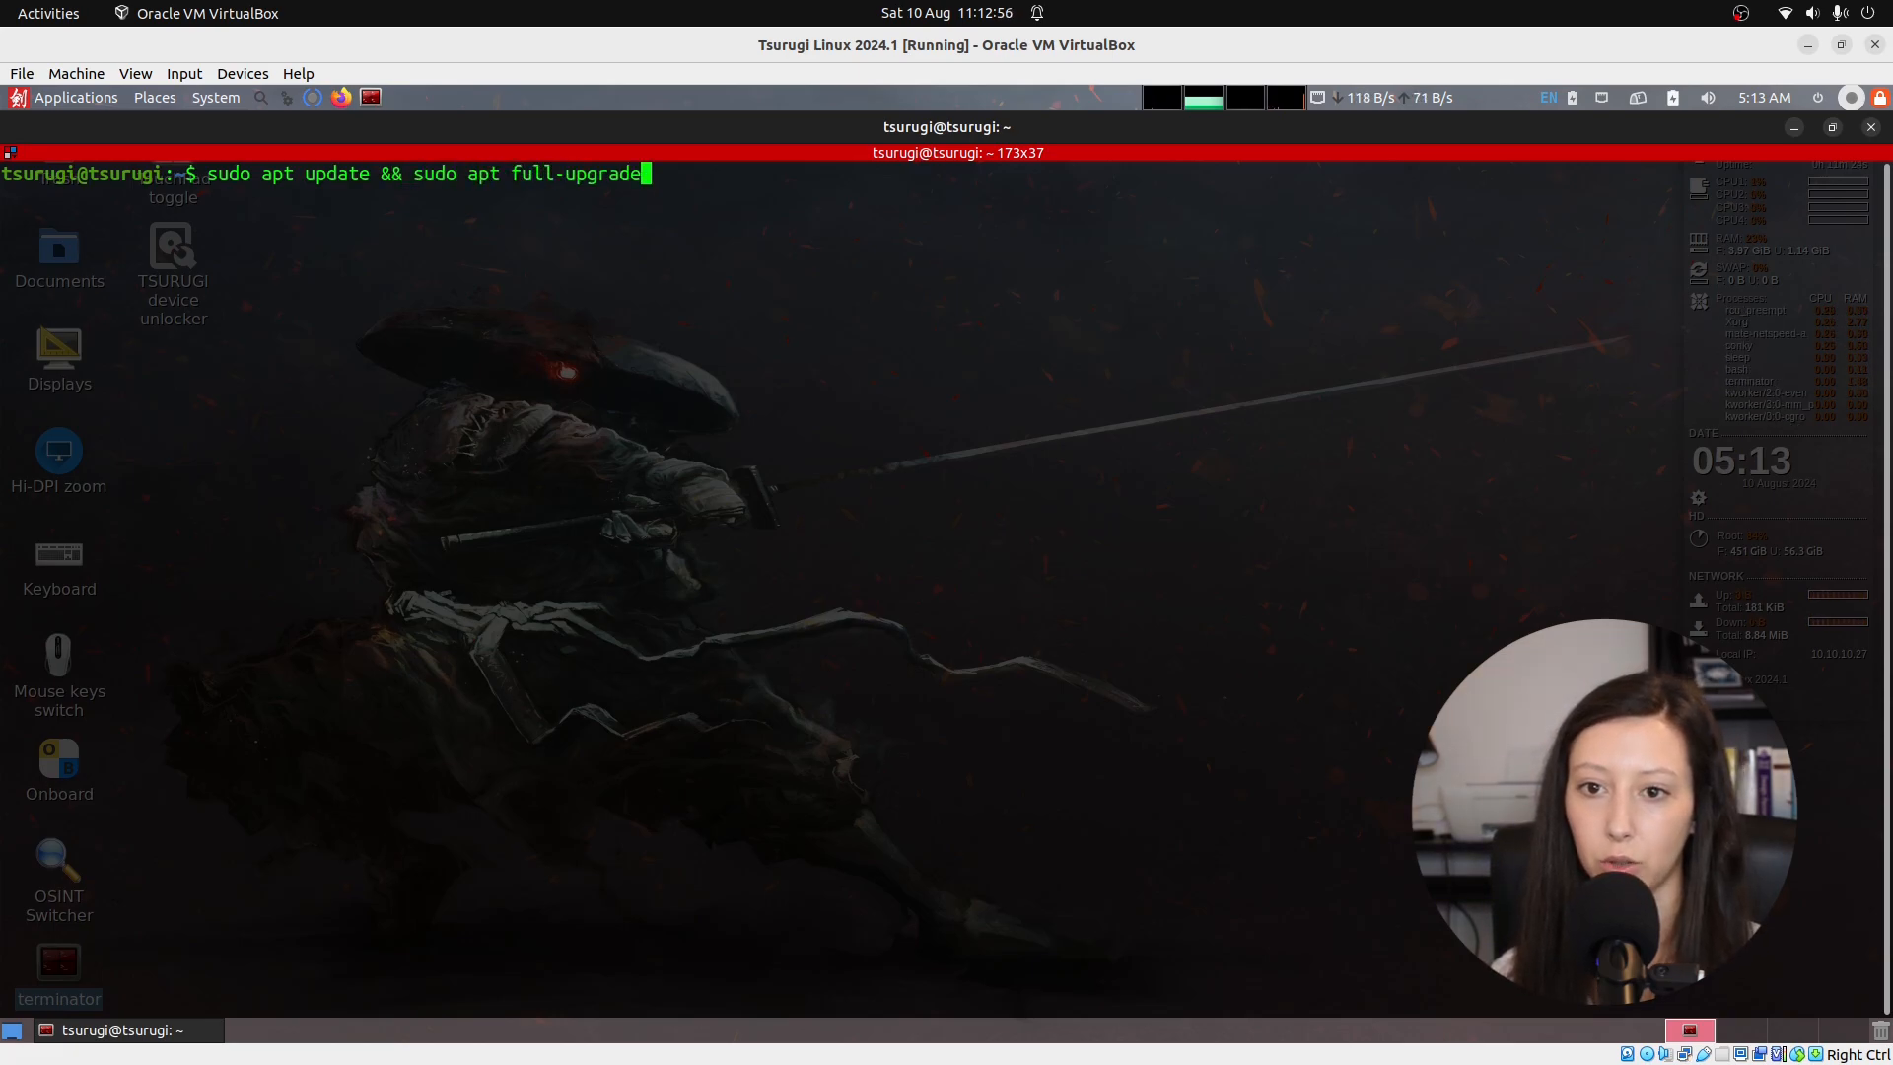
pyautogui.press('Return')
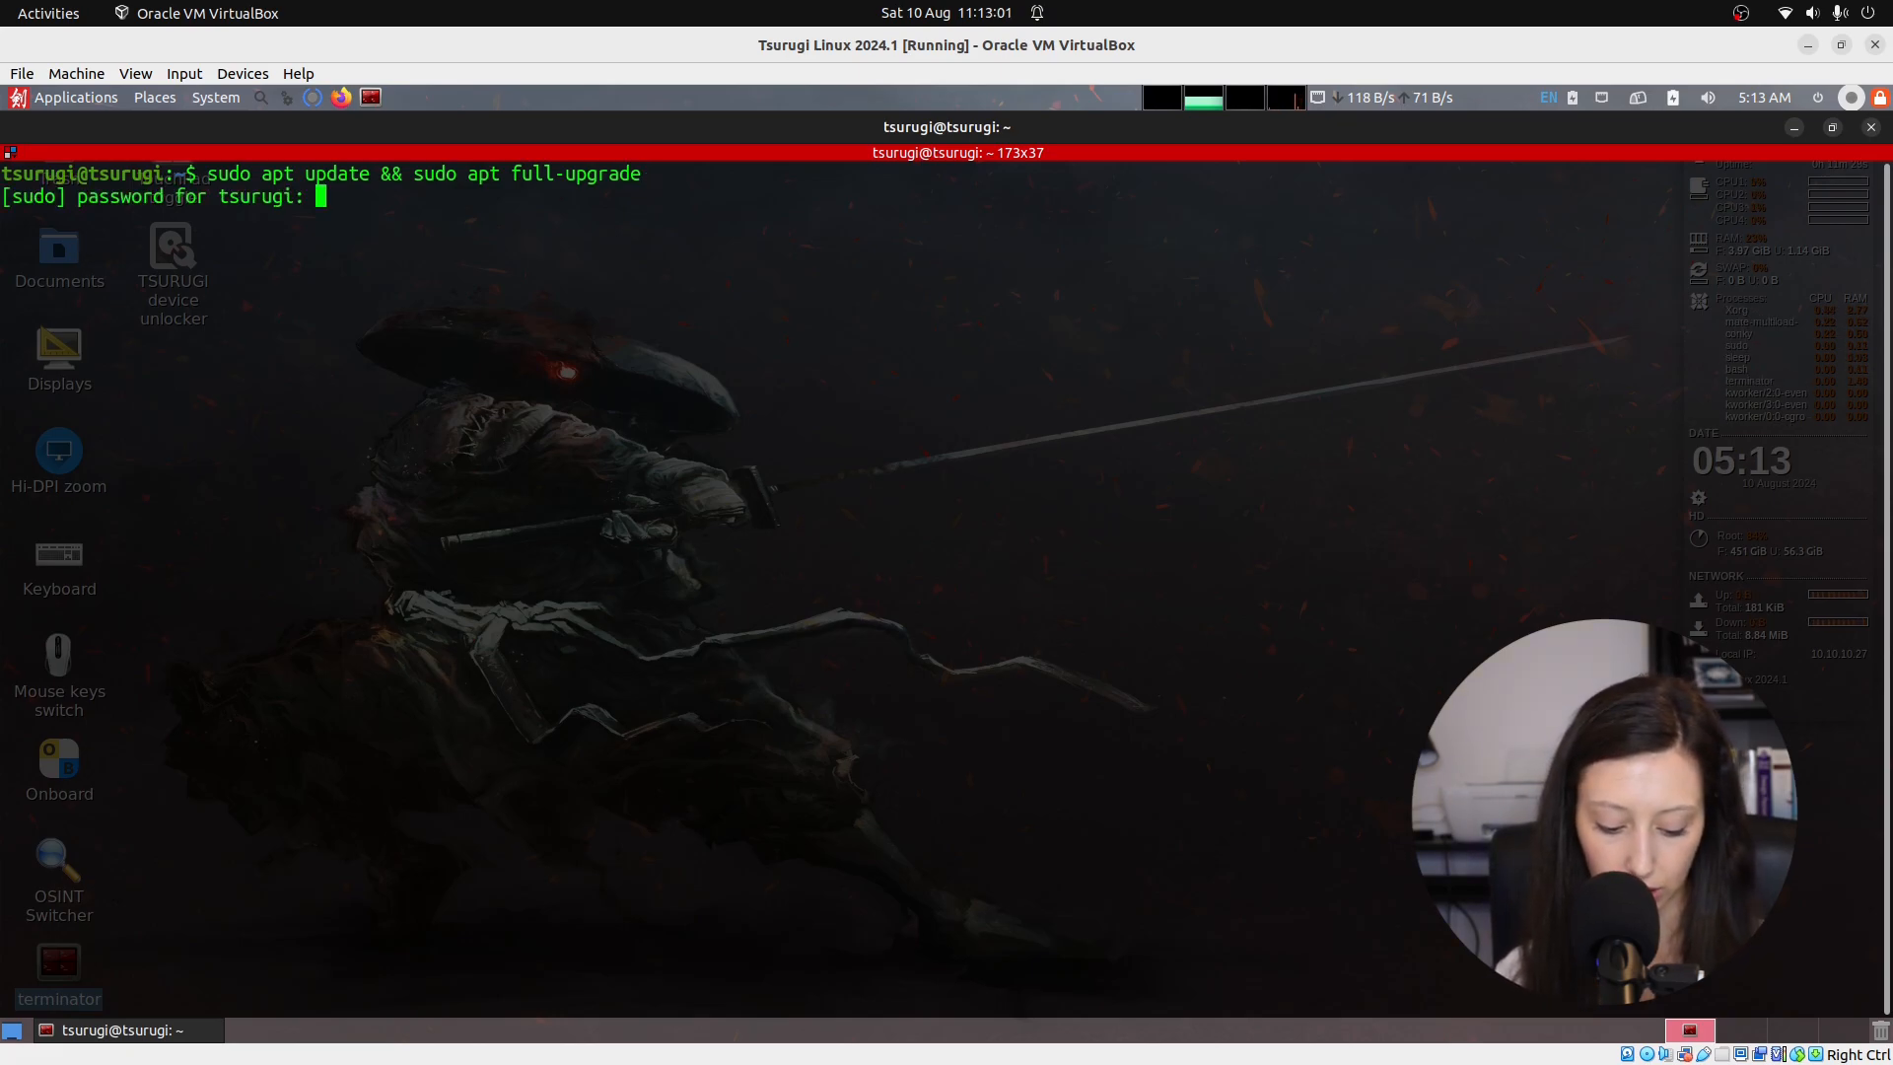
pyautogui.press('Return')
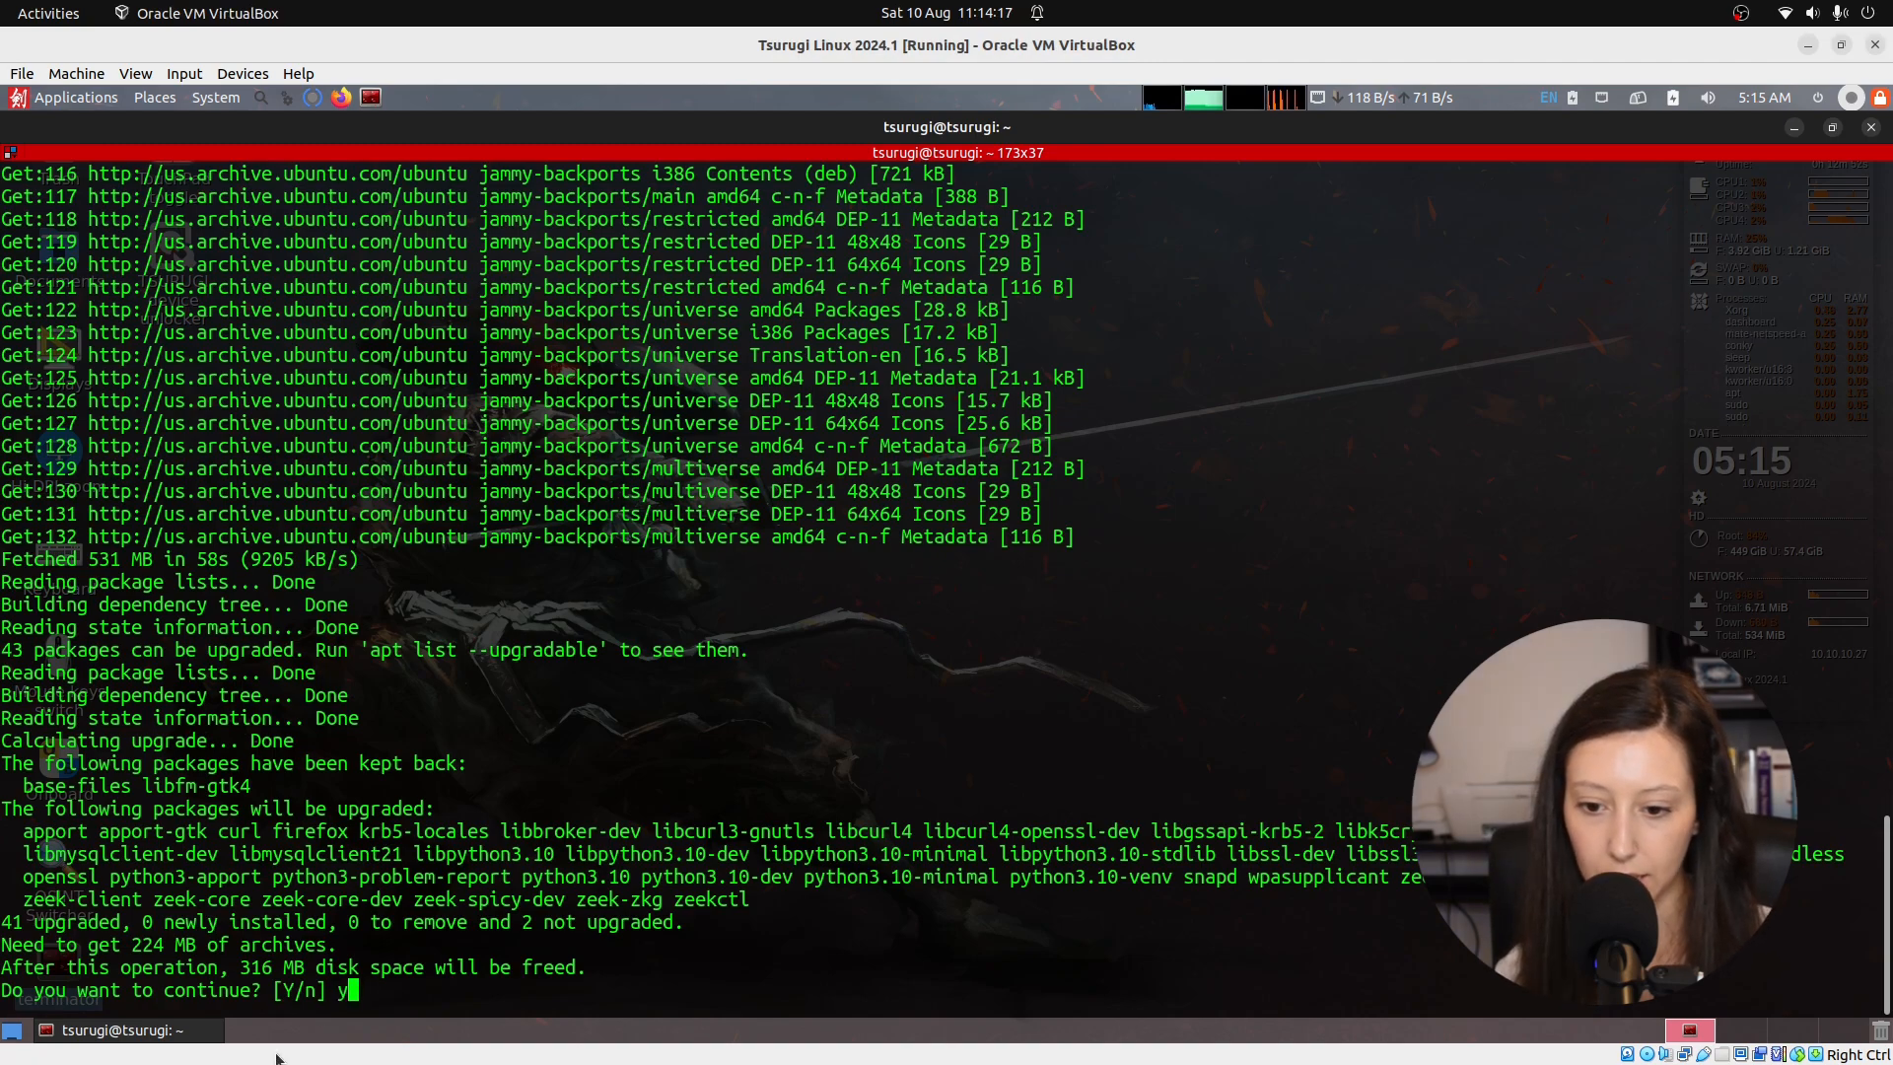
pyautogui.press('Return')
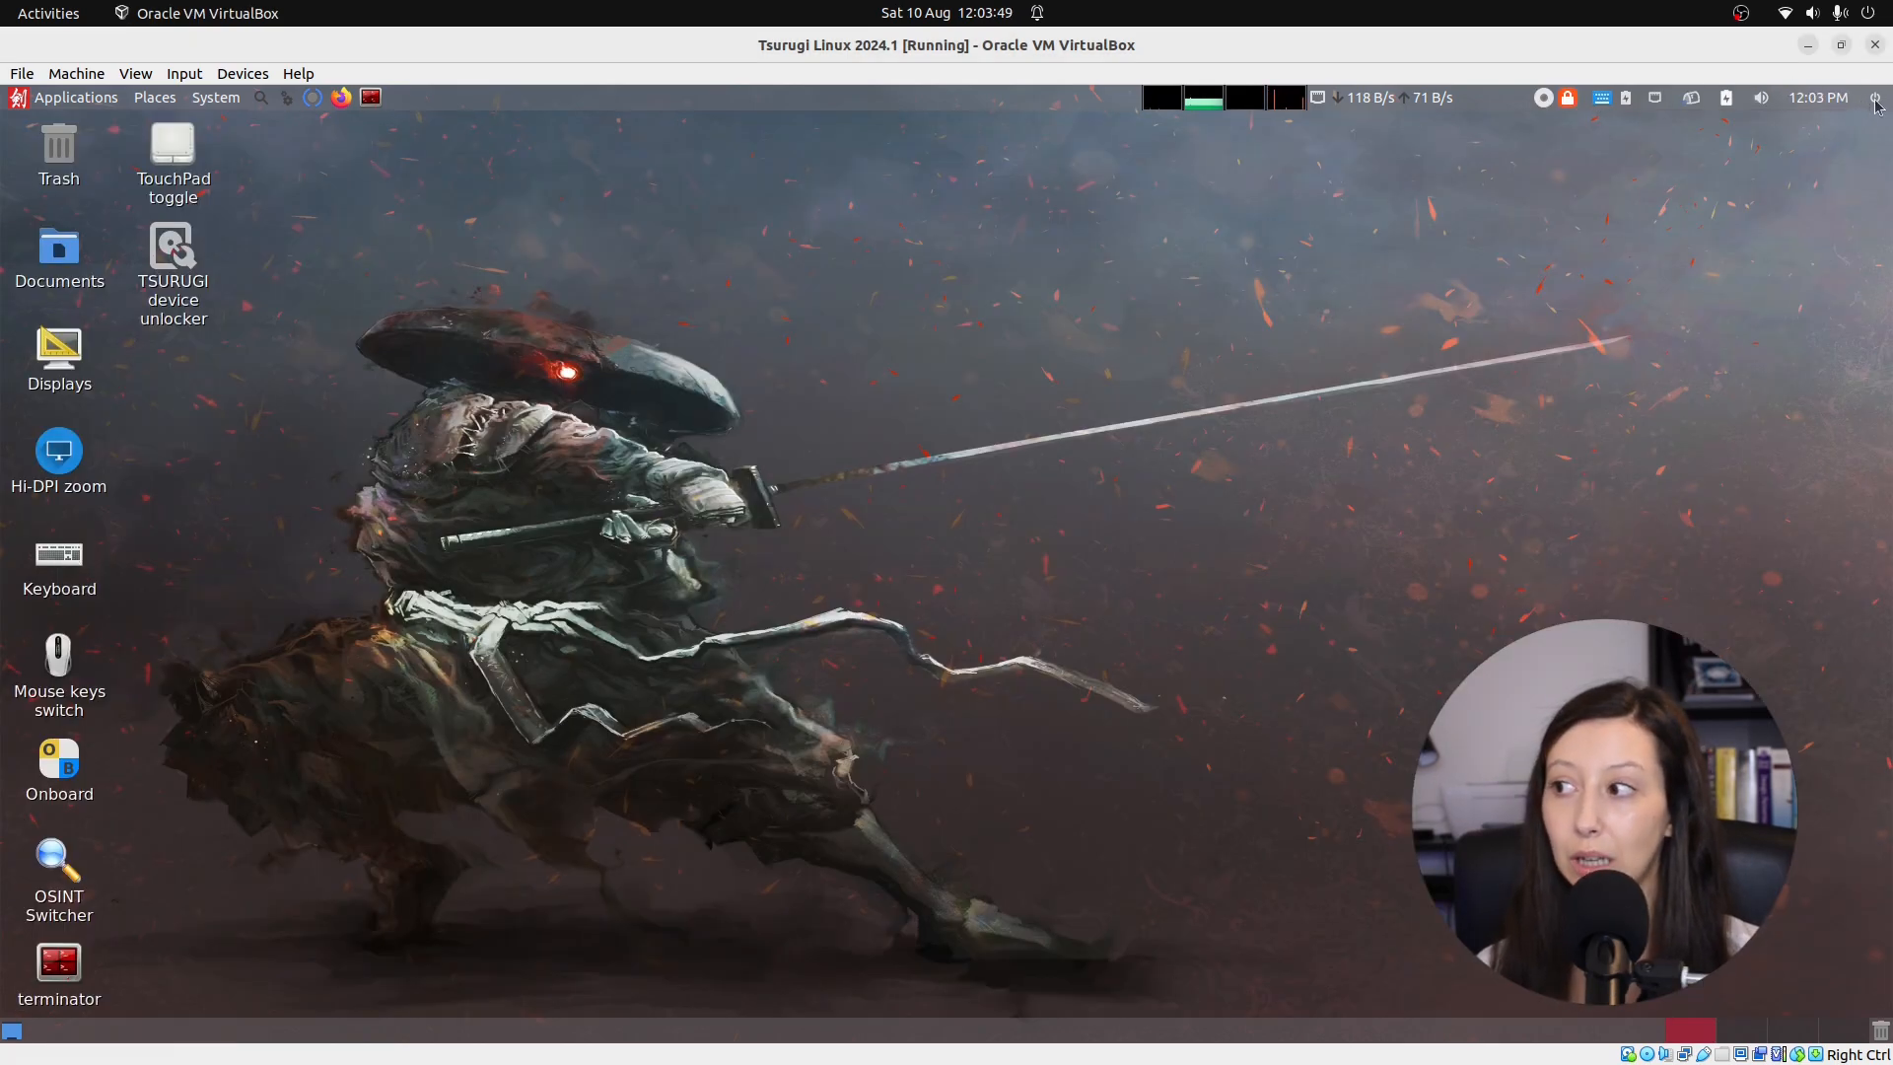
# Shut down Tsurugi Linux from the top-right power menu and confirm.
pyautogui.click(1877, 101)
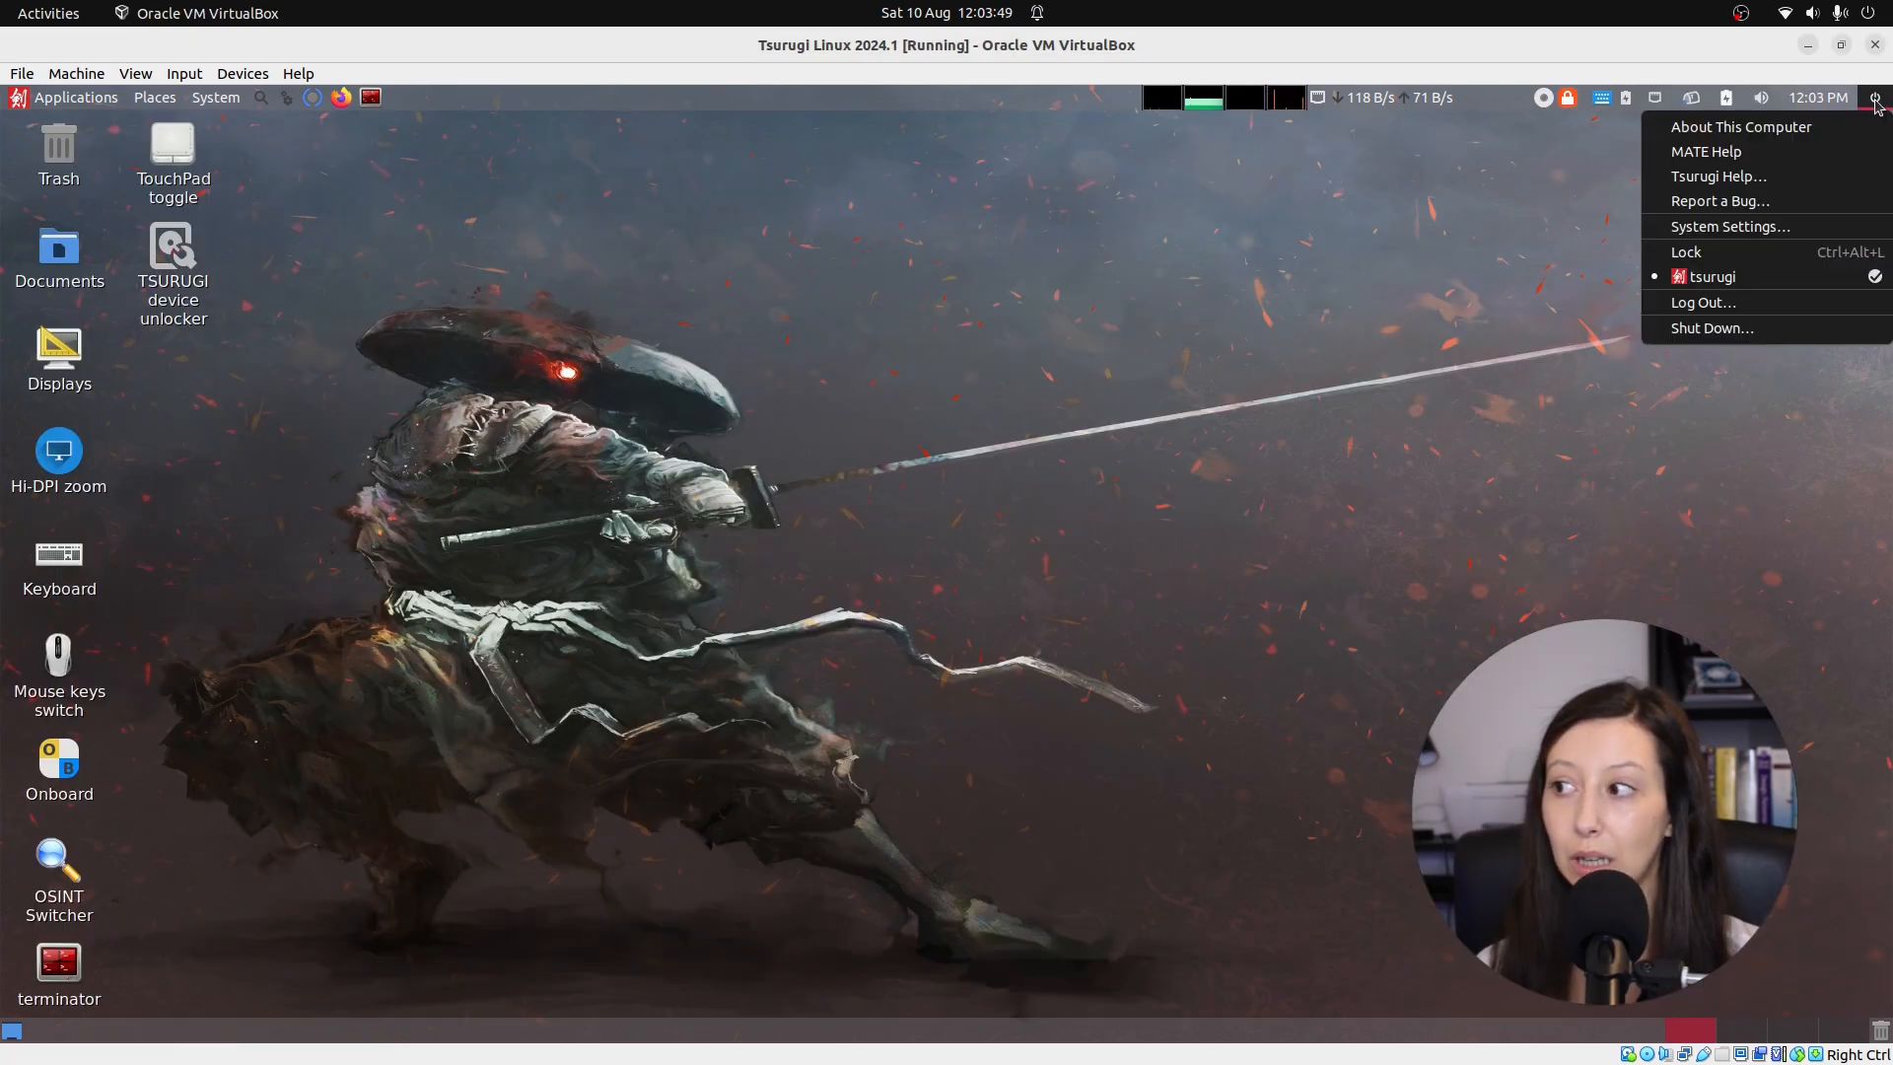
pyautogui.click(1760, 335)
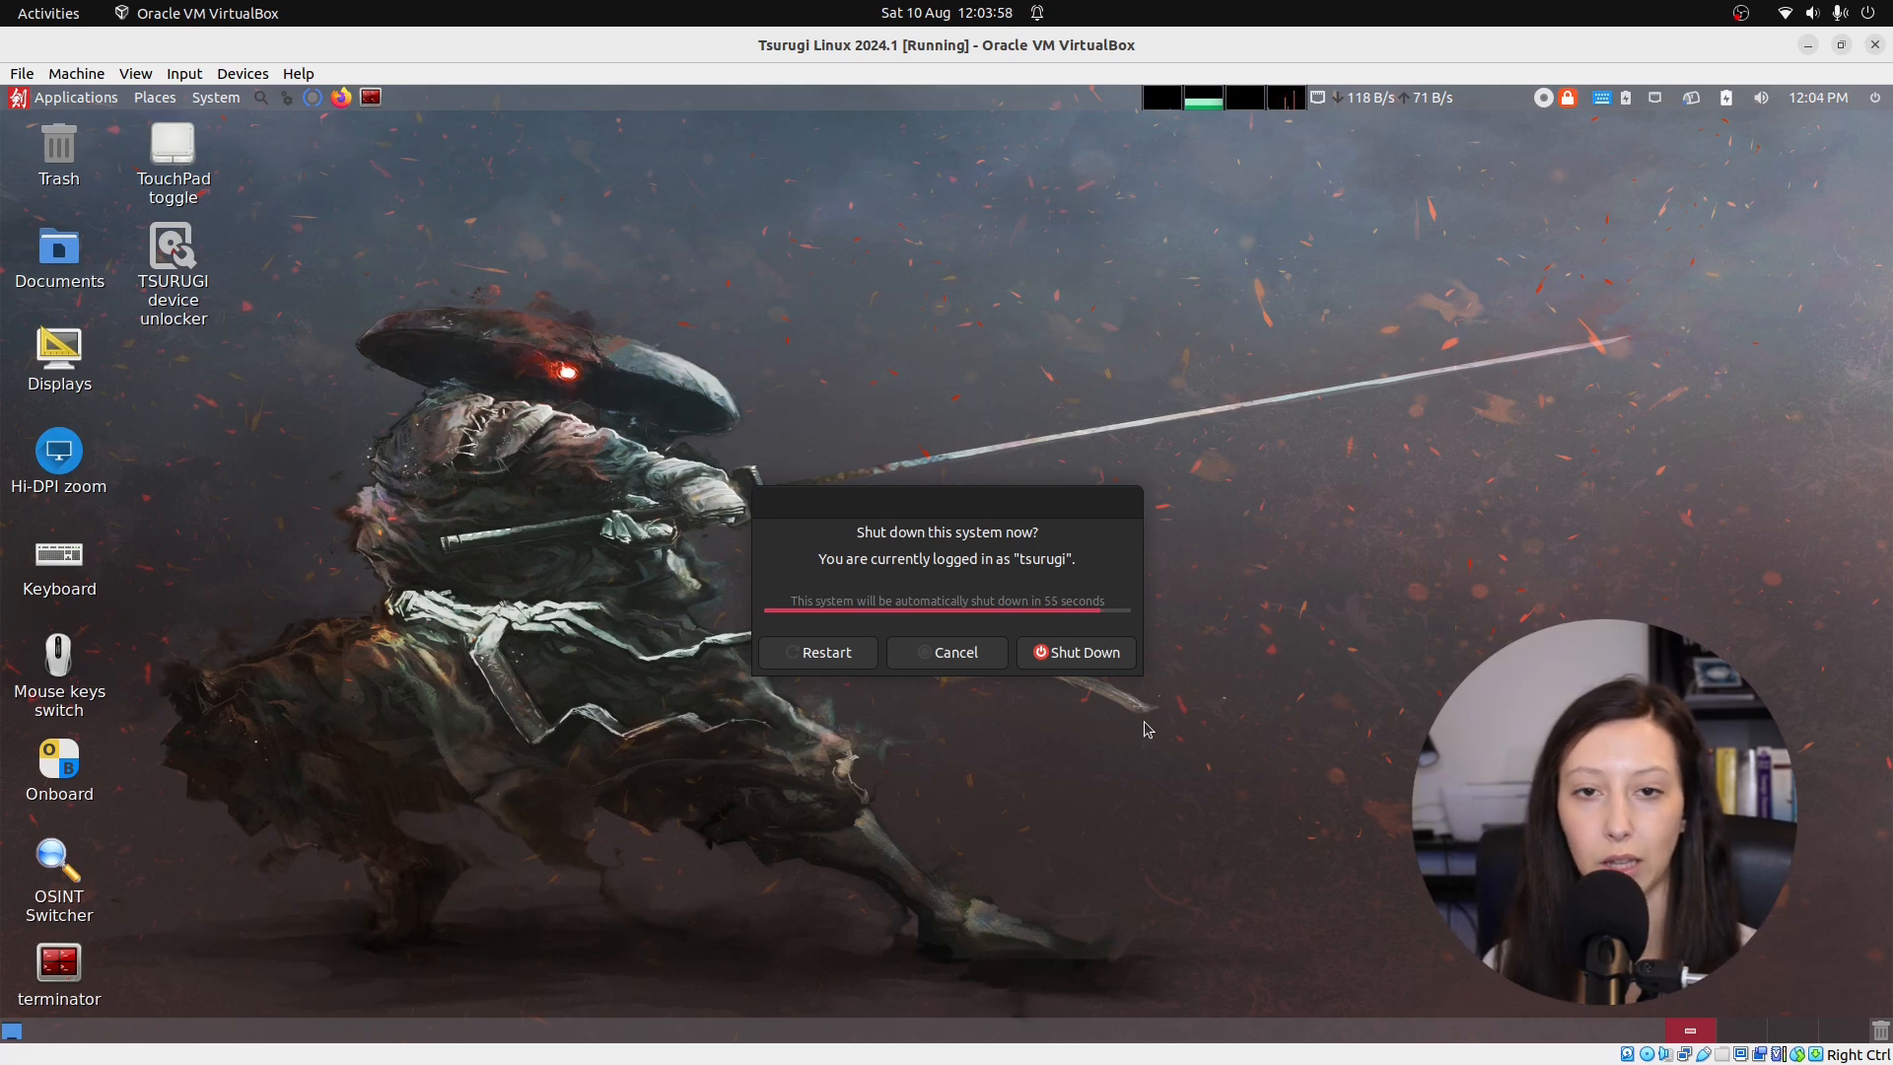
pyautogui.click(1101, 654)
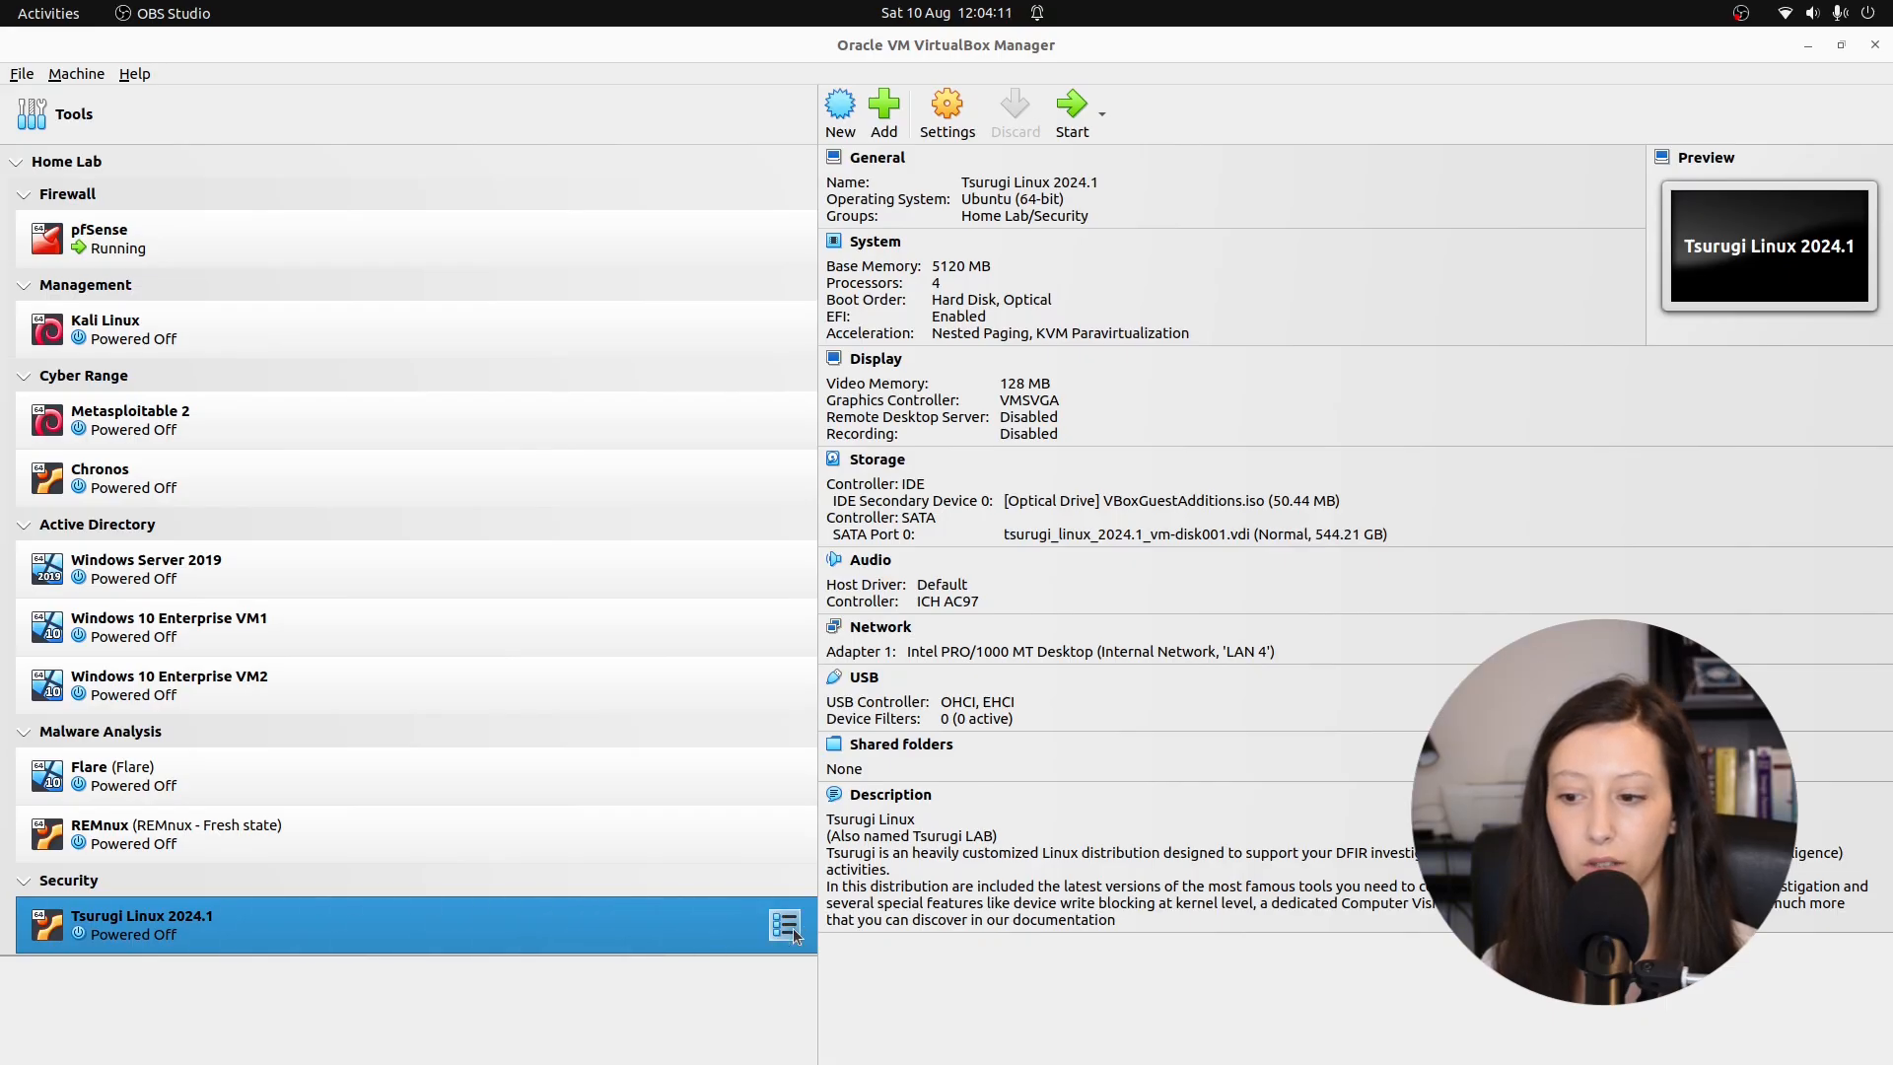
# In the VM's Snapshots view, take a new snapshot named 'Fresh Install'.
pyautogui.click(793, 935)
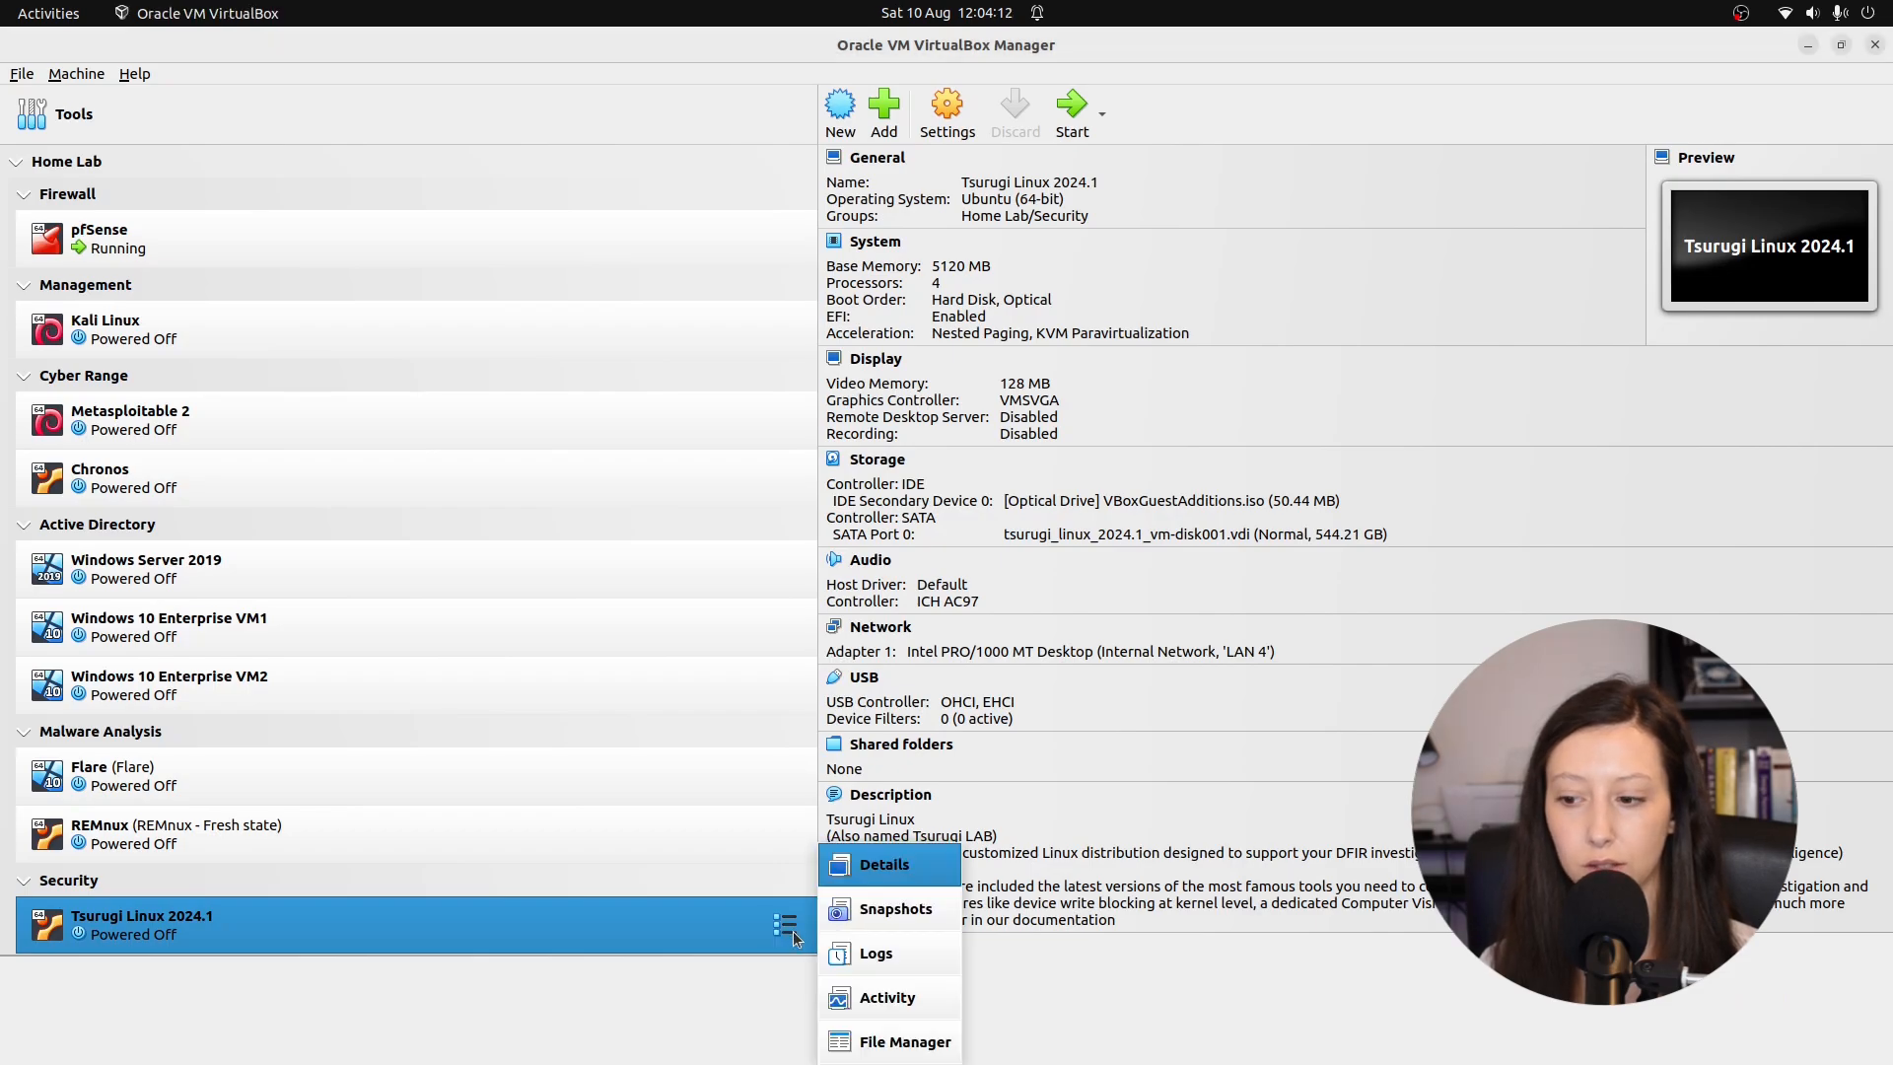
pyautogui.click(860, 904)
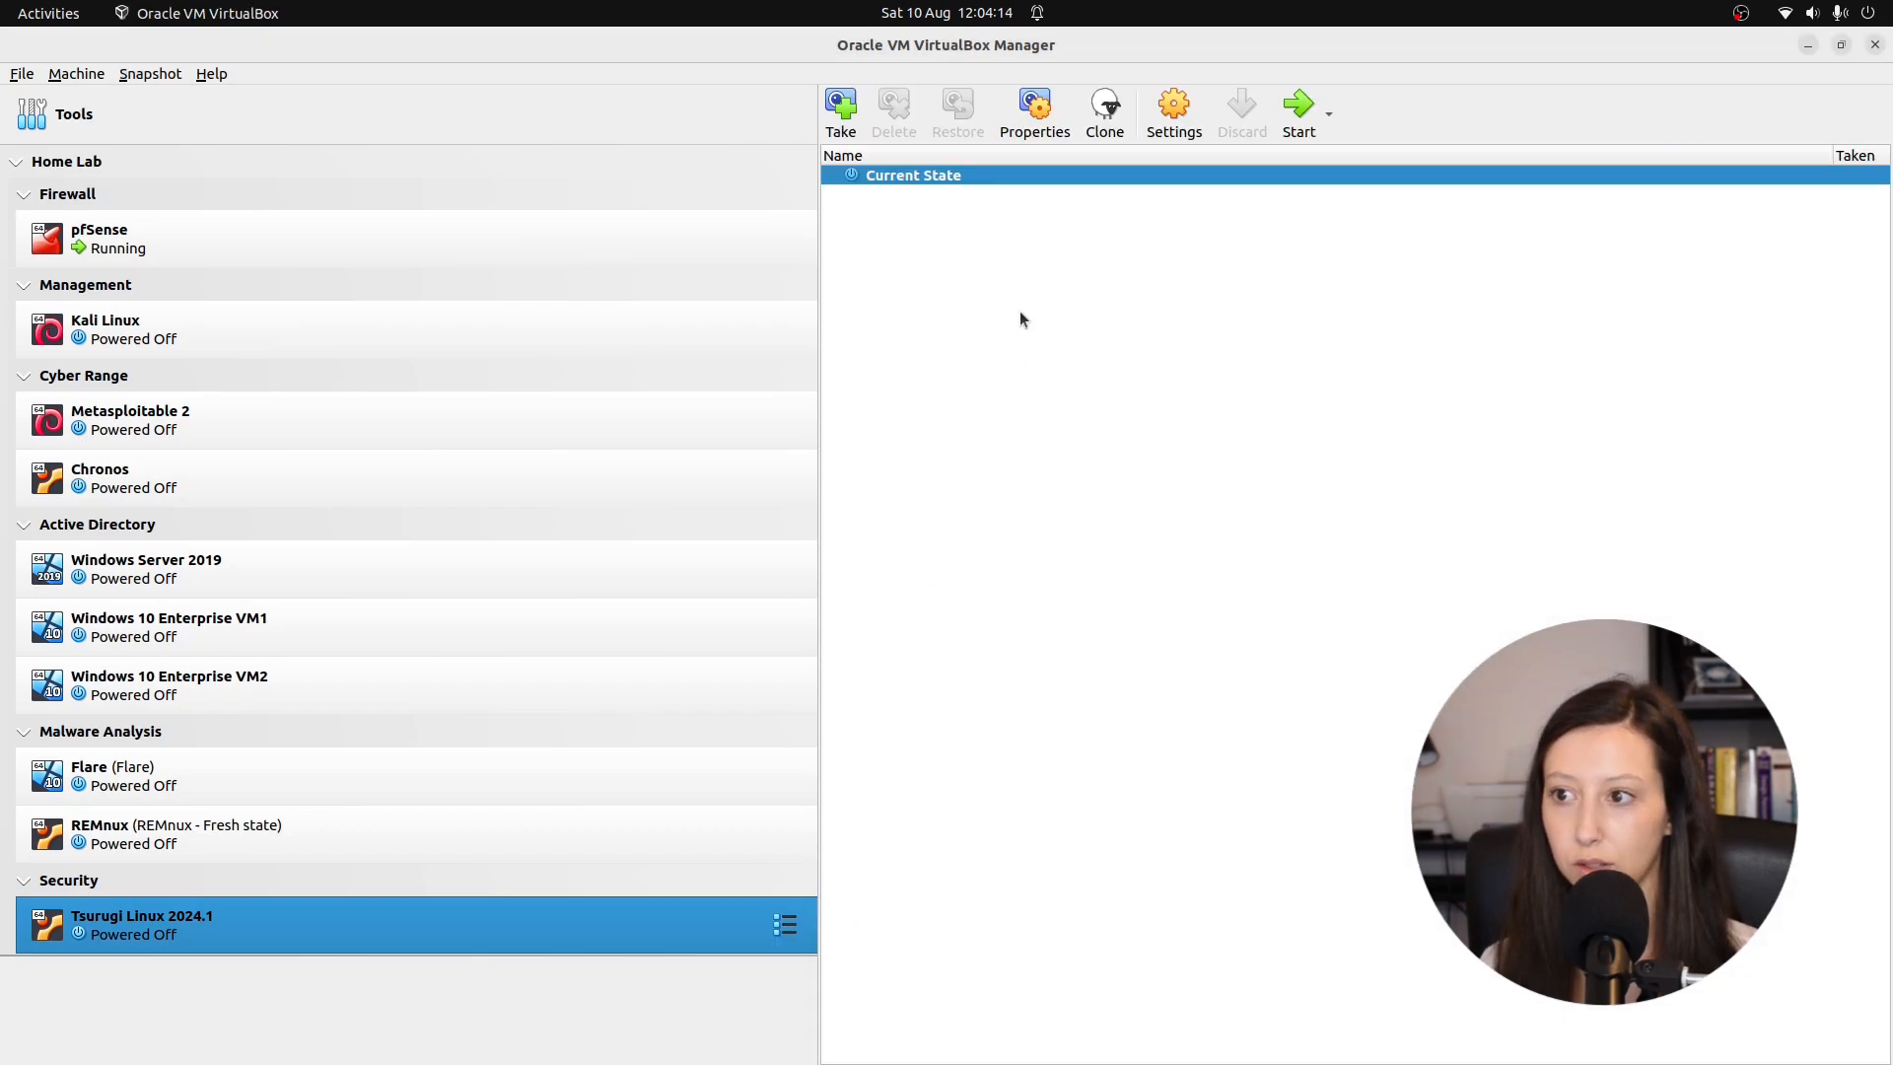
pyautogui.click(841, 108)
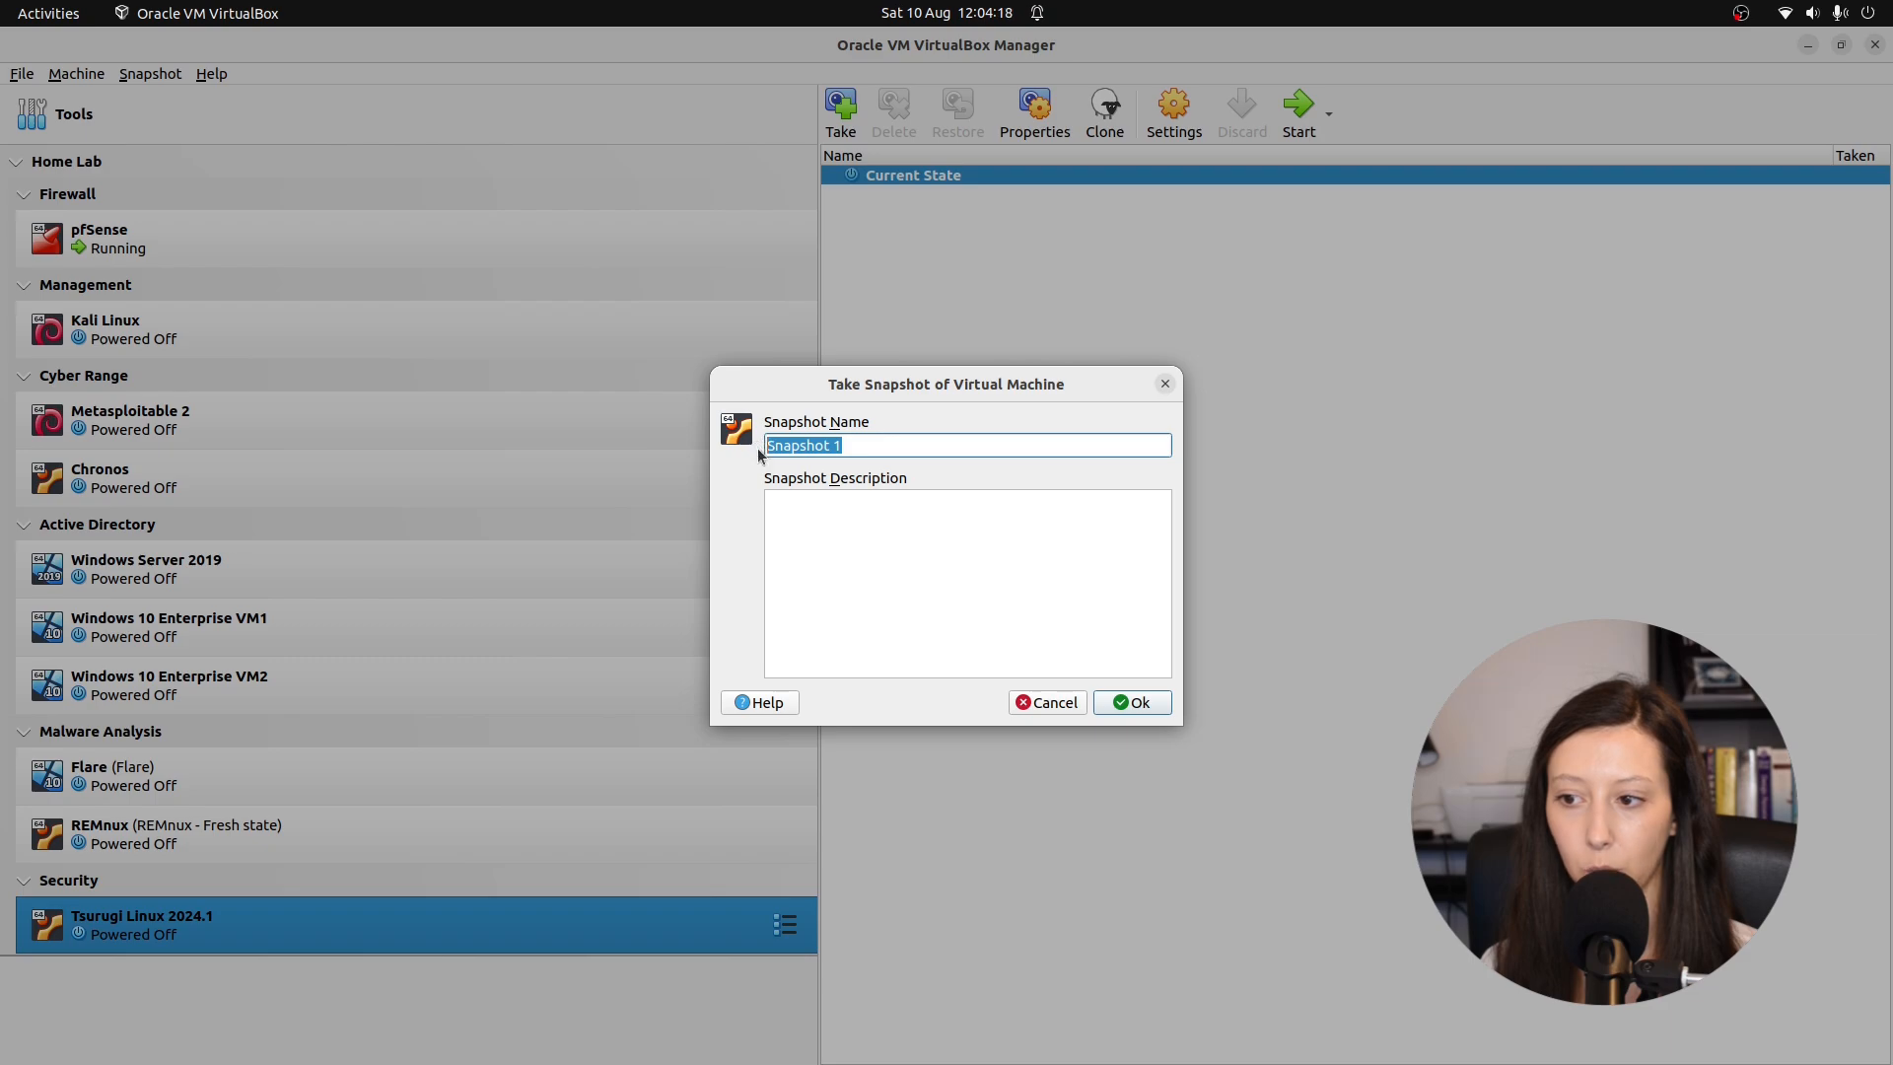
pyautogui.write('Fresh Install')
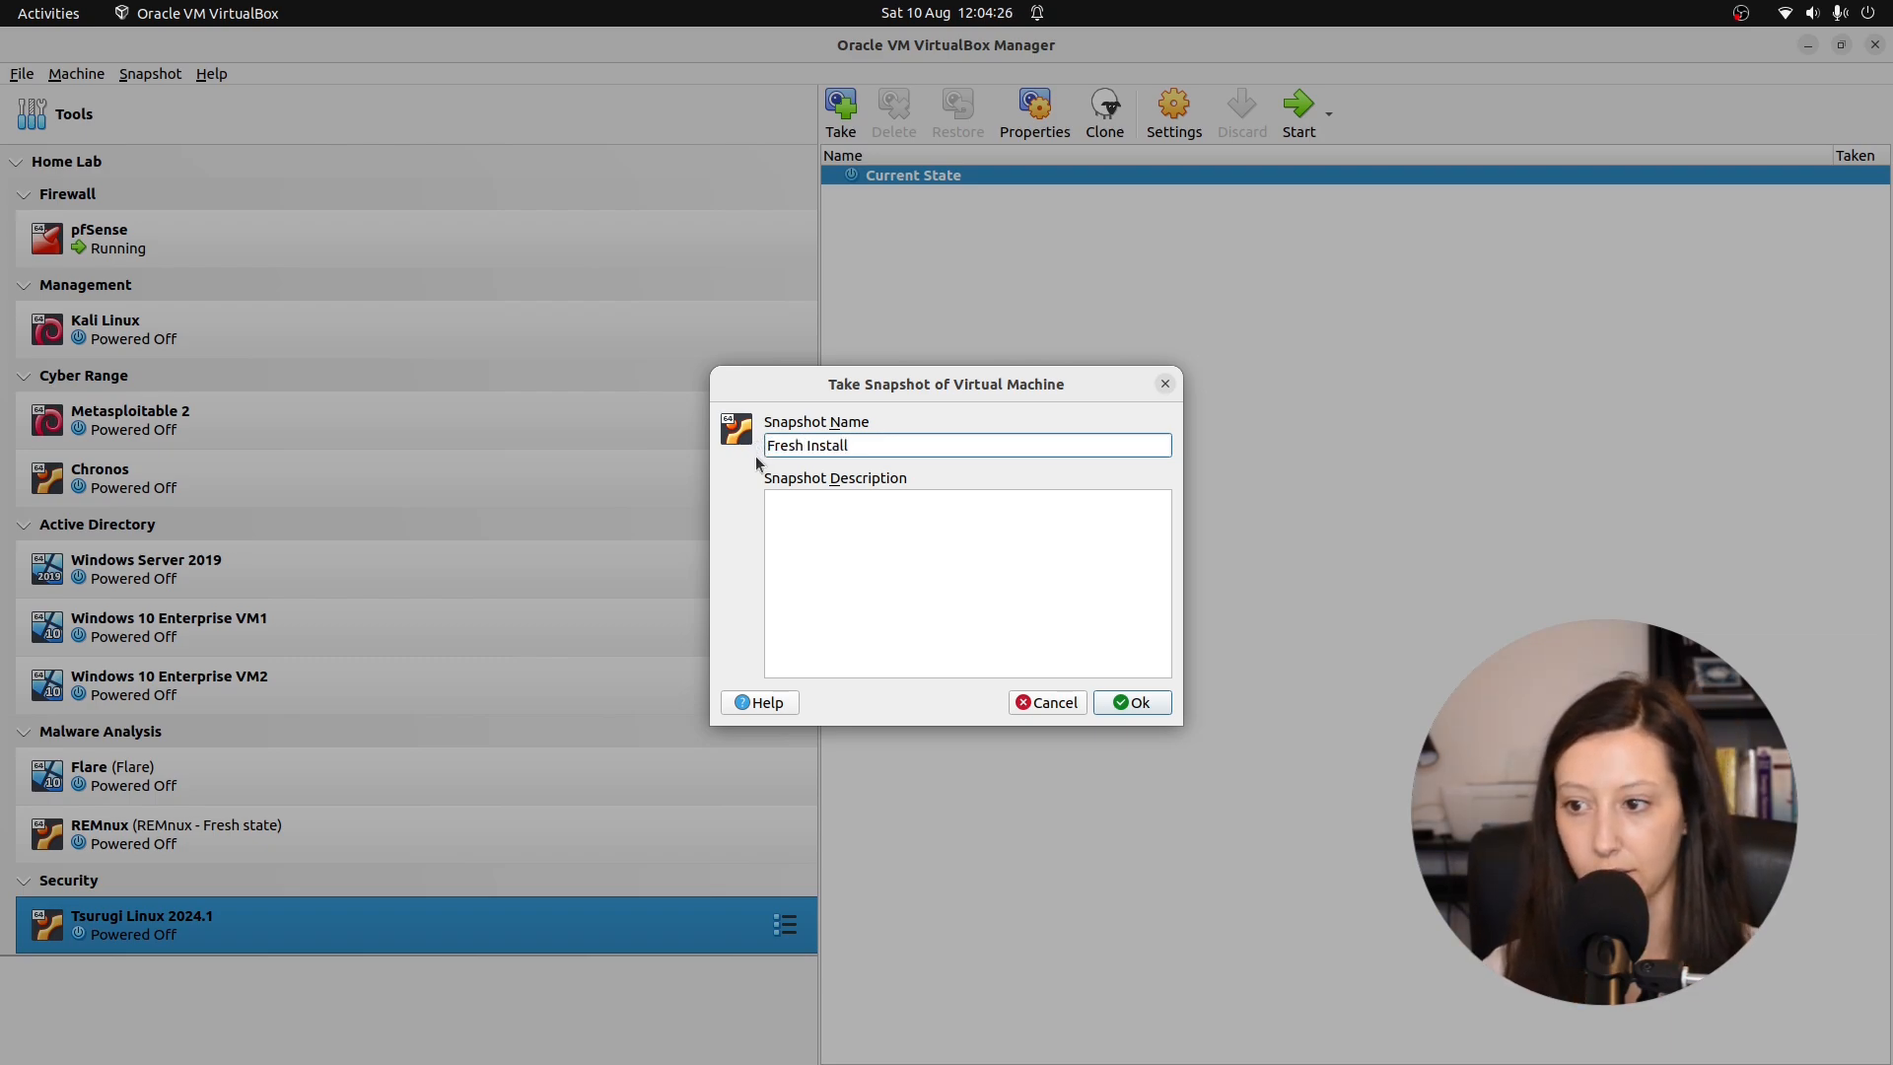
pyautogui.click(1150, 701)
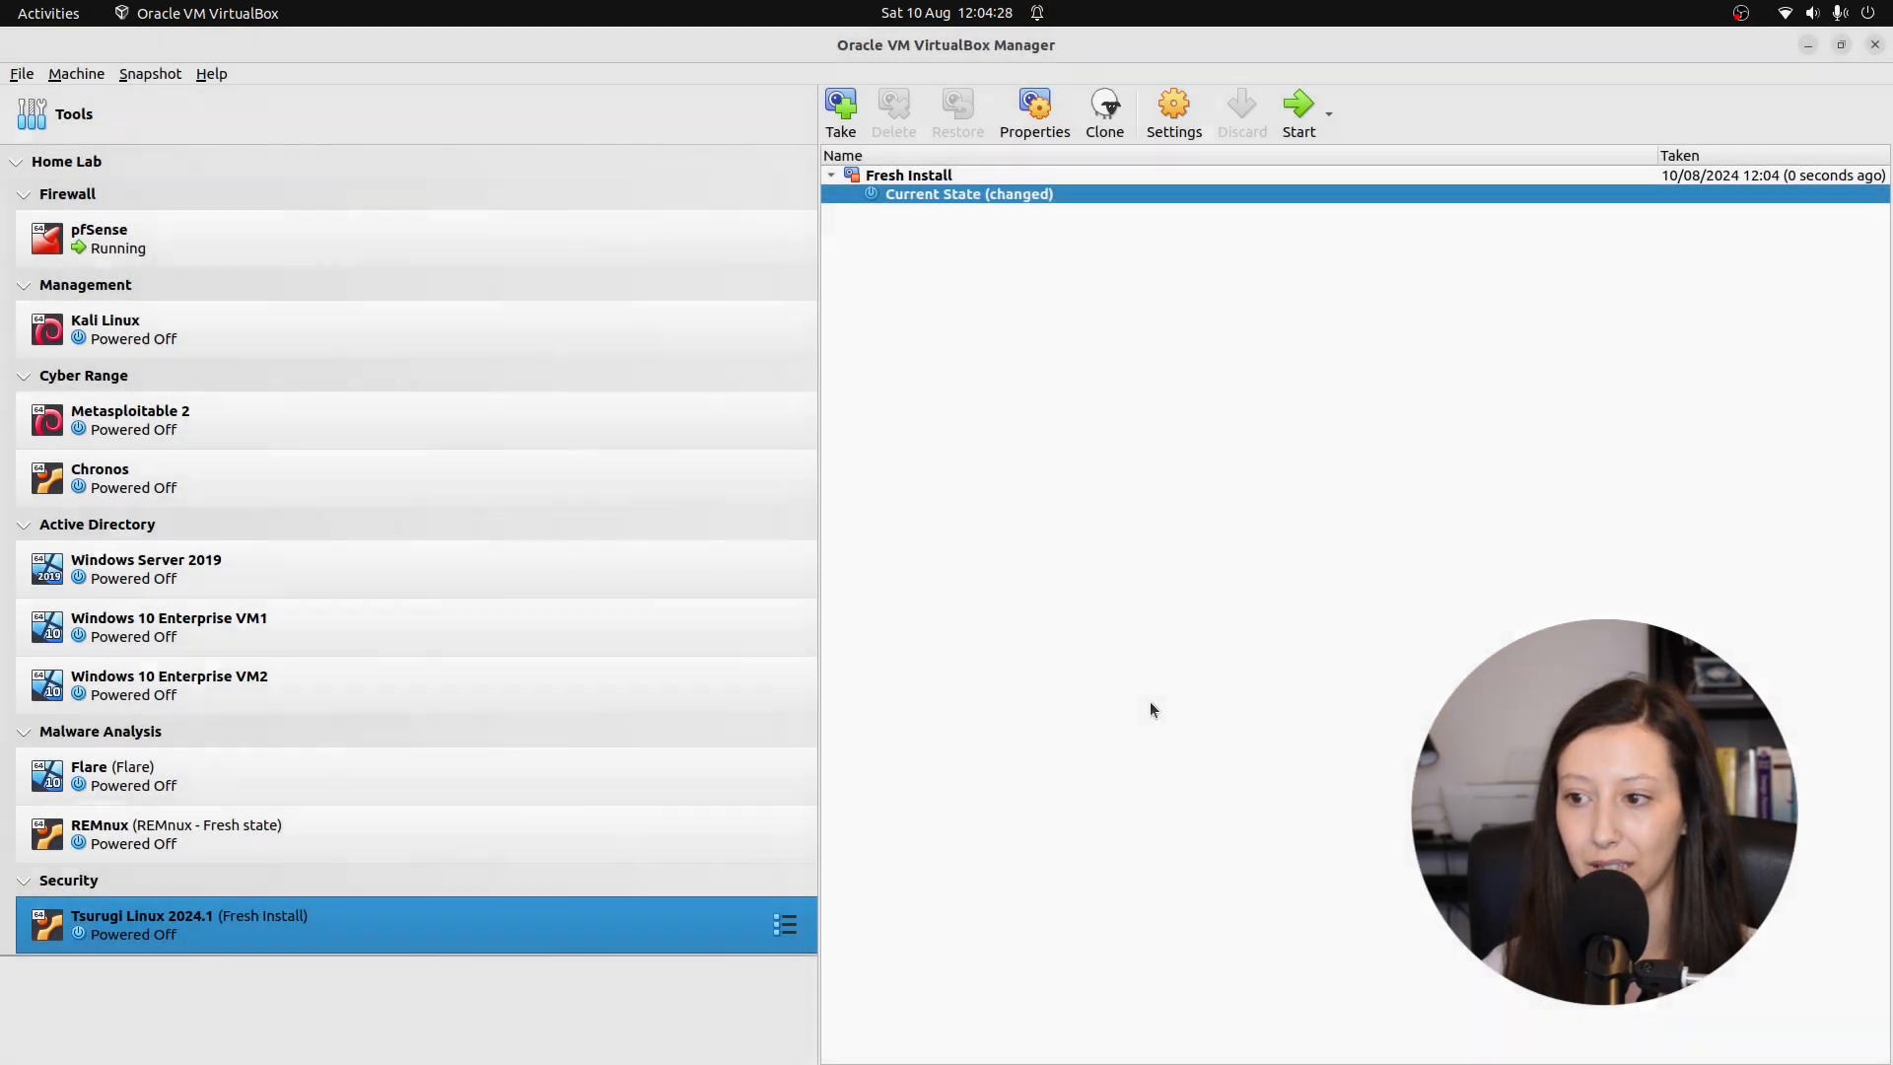